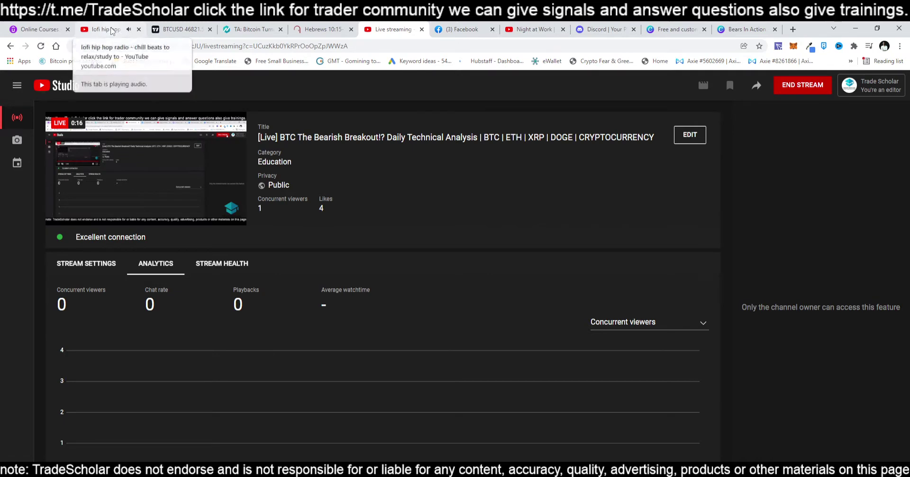
# Check the live stream's status in YouTube Studio, looking briefly at the BTCUSD chart on TradingView in between.
pyautogui.click(112, 31)
pyautogui.click(374, 26)
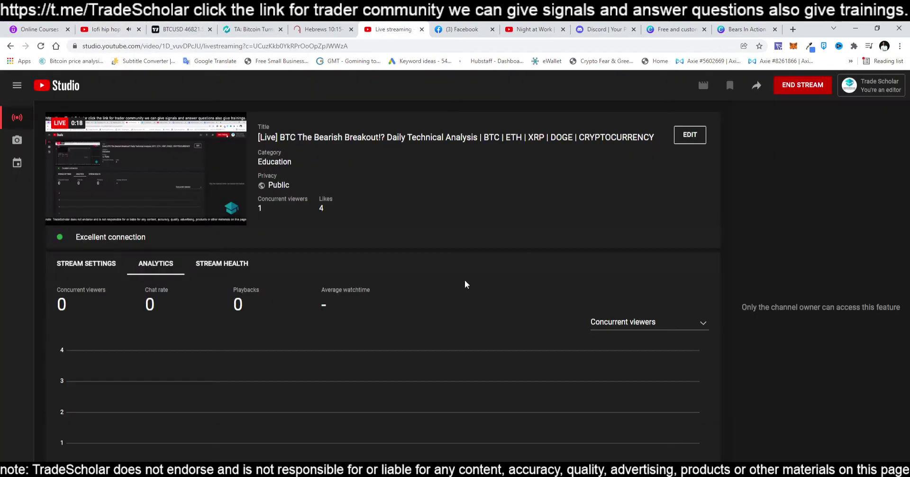
pyautogui.click(180, 29)
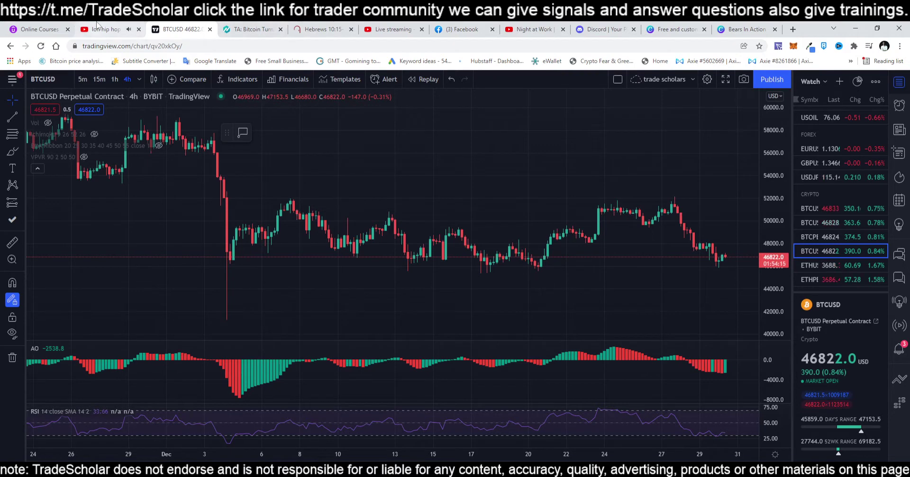
pyautogui.click(391, 31)
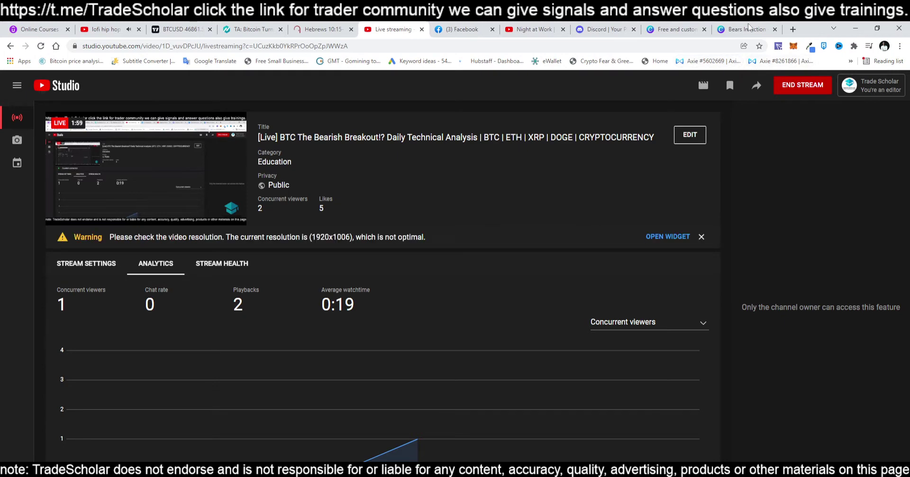
# Switch to the BTCUSD 4-hour chart on TradingView and hide the watchlist panel.
pyautogui.click(203, 28)
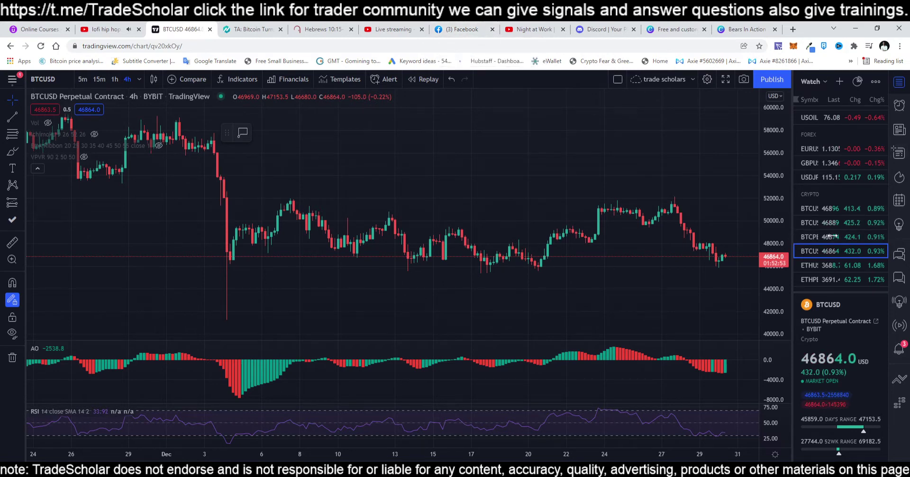
pyautogui.click(894, 251)
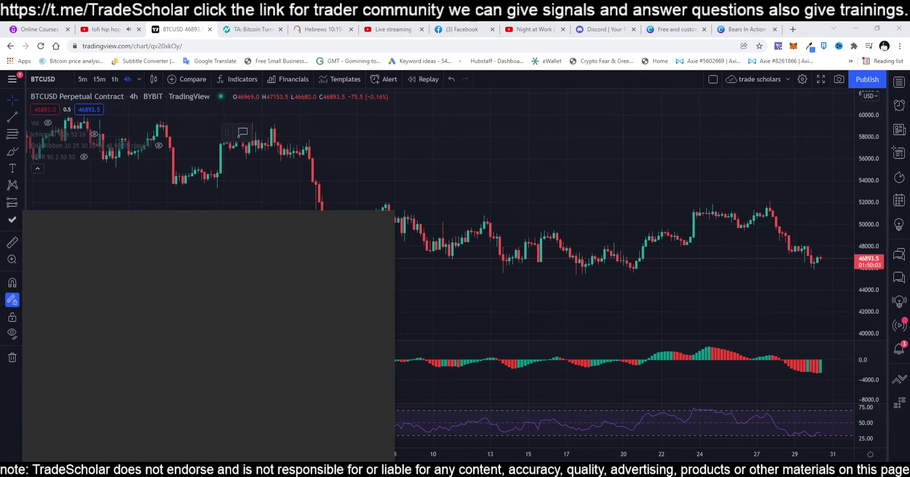
# Find PowerPoint on the computer and open its recent presentation "TECHNICAL ANALYSIS TRADE SCHOLARS COMMUNITY".
pyautogui.write('powerpoint')
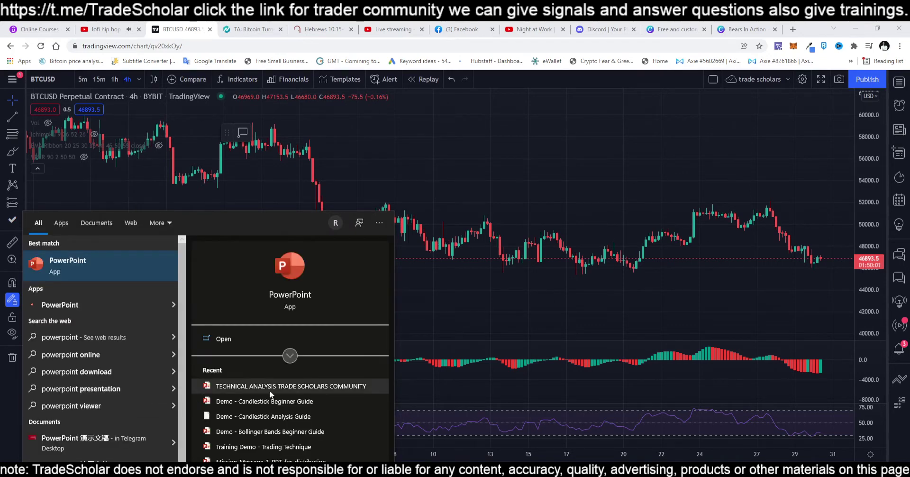
pyautogui.click(356, 385)
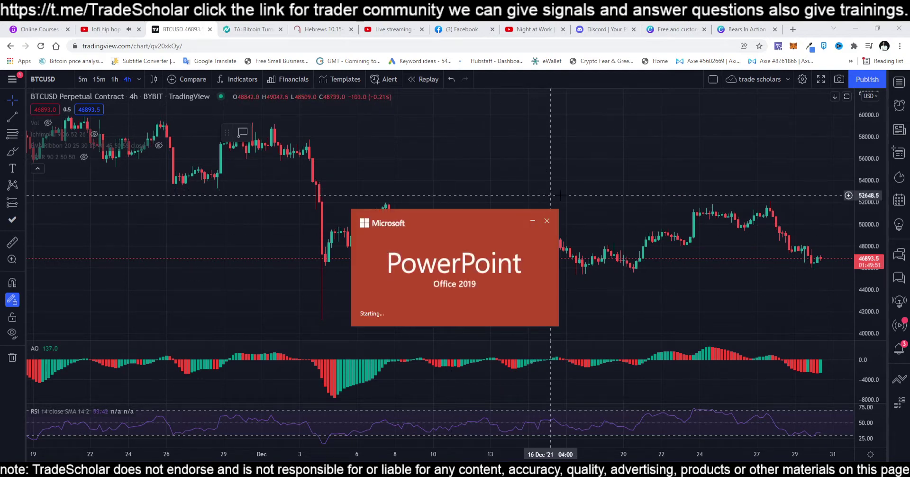
# Circle the small cluster of candles at the 23 December dip, just before the tall green candle, with the Brush tool.
pyautogui.scroll(3, 641, 211)
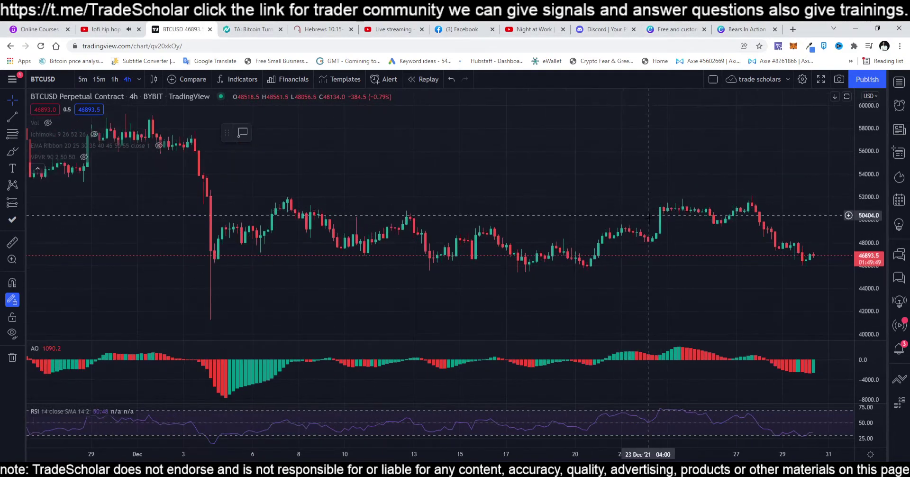
pyautogui.scroll(3, 641, 211)
pyautogui.scroll(3, 641, 211)
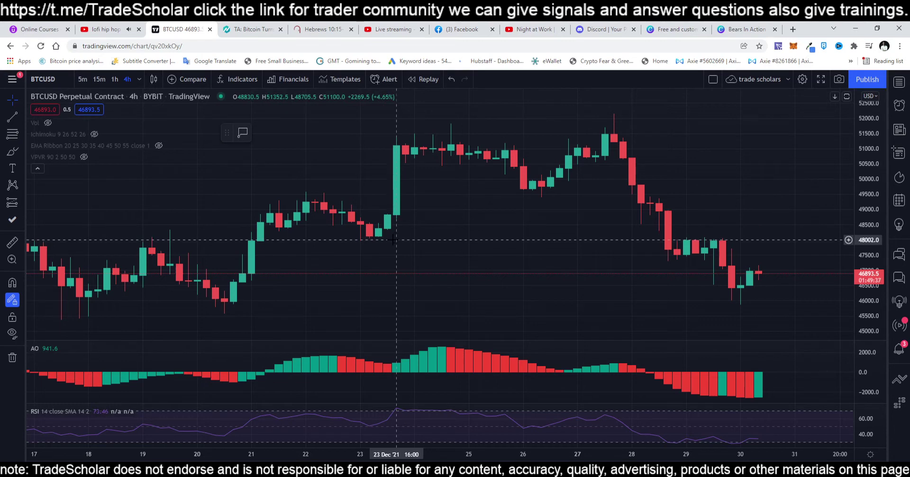
pyautogui.click(12, 151)
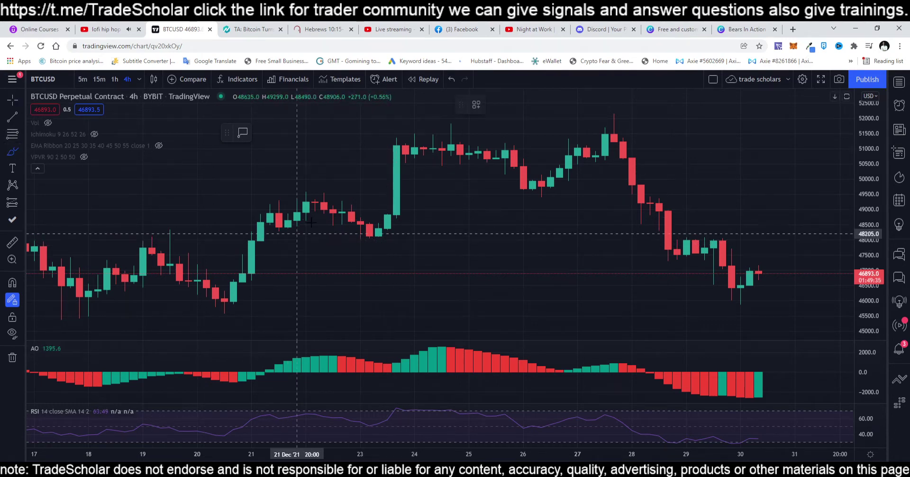
pyautogui.moveTo(364, 219); pyautogui.dragTo(361, 218)
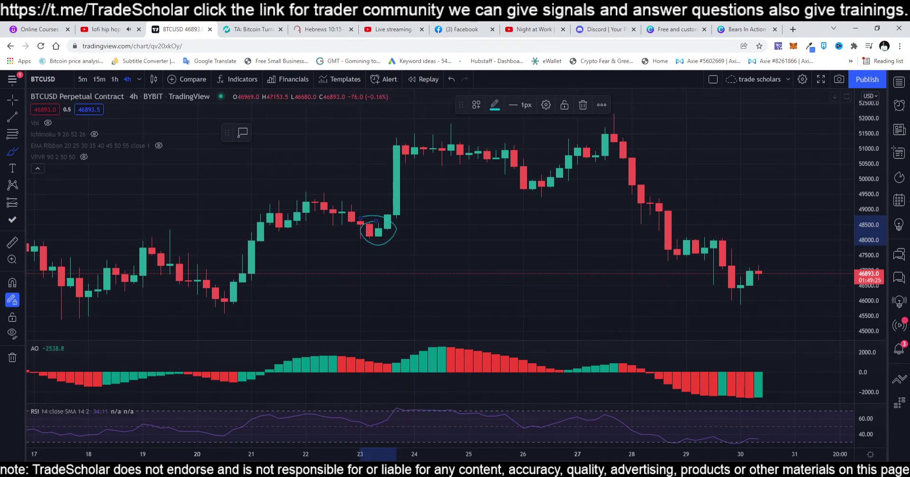
# Switch to PowerPoint, dismiss the Office license notice and show slide 24, "Bullish candles", with the four bullish patterns.
pyautogui.hotkey('alt', 'Tab')
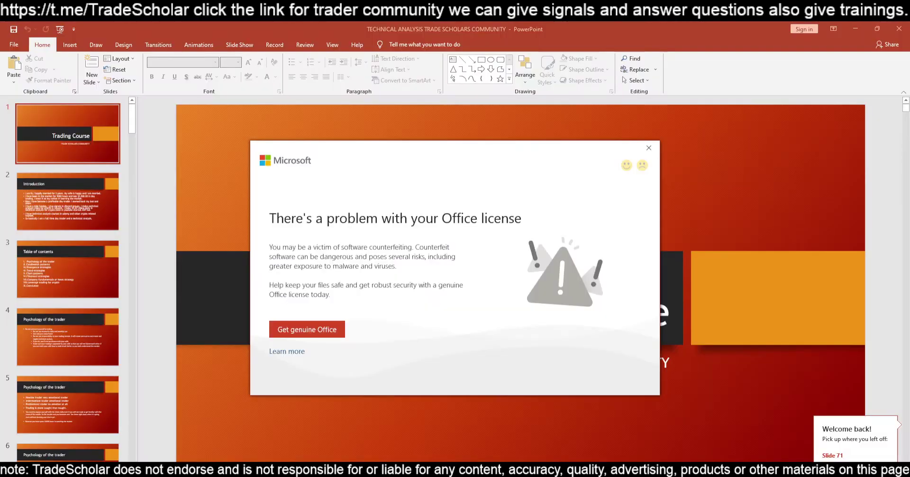
pyautogui.click(647, 147)
pyautogui.scroll(-10, 60, 272)
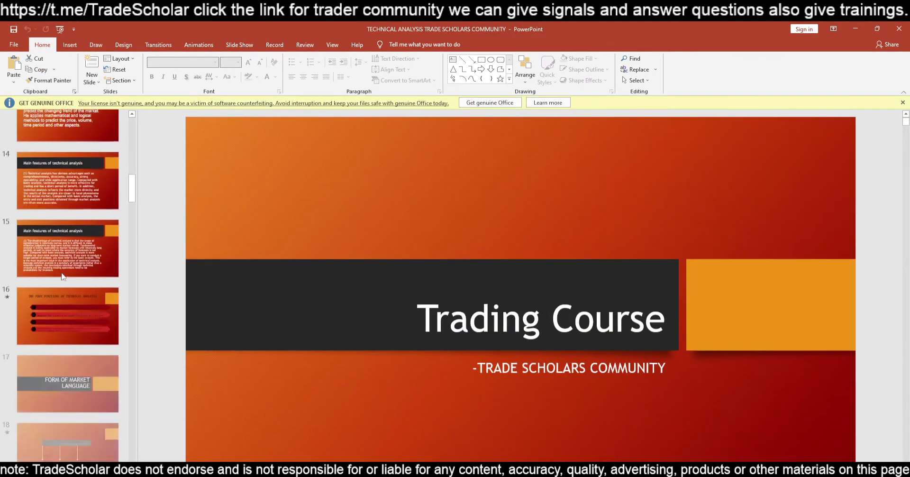
pyautogui.scroll(-6, 61, 272)
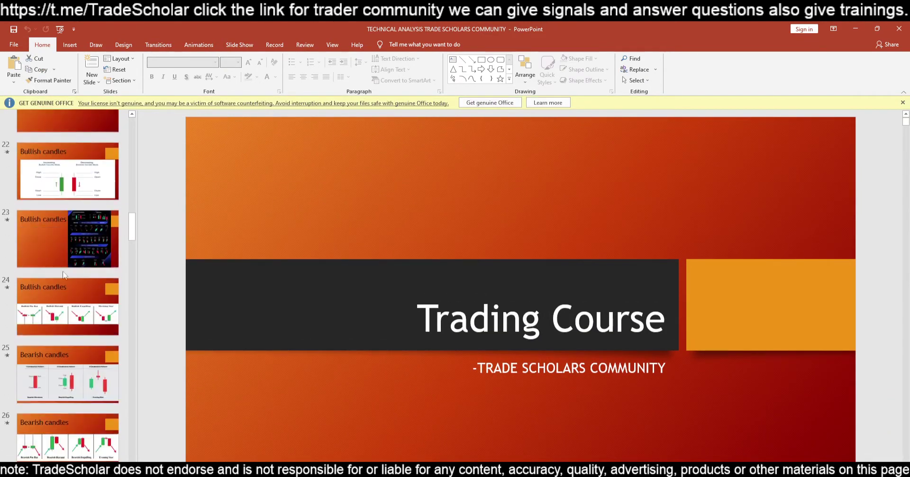
pyautogui.click(69, 216)
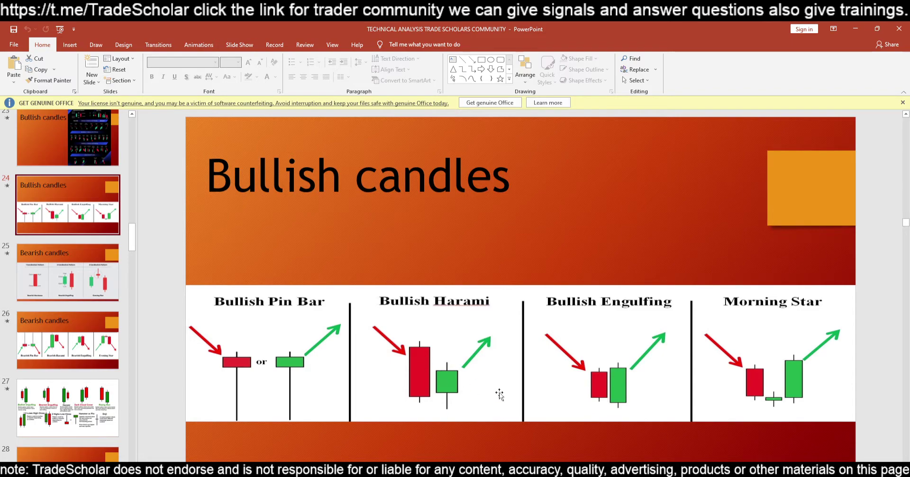
# Compare the circled dip on the TradingView chart with the bullish patterns in PowerPoint, and show slide 26, "Bearish candles".
pyautogui.hotkey('alt', 'Tab')
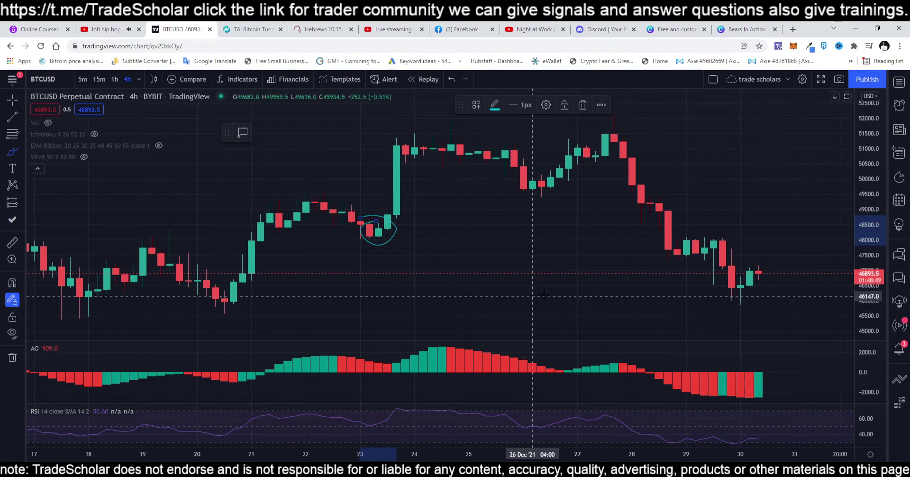
pyautogui.hotkey('alt', 'Tab')
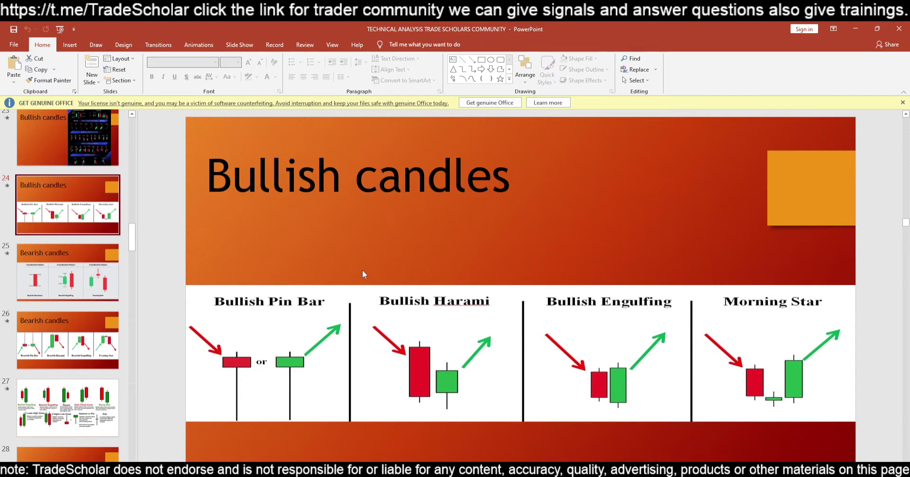
pyautogui.click(79, 335)
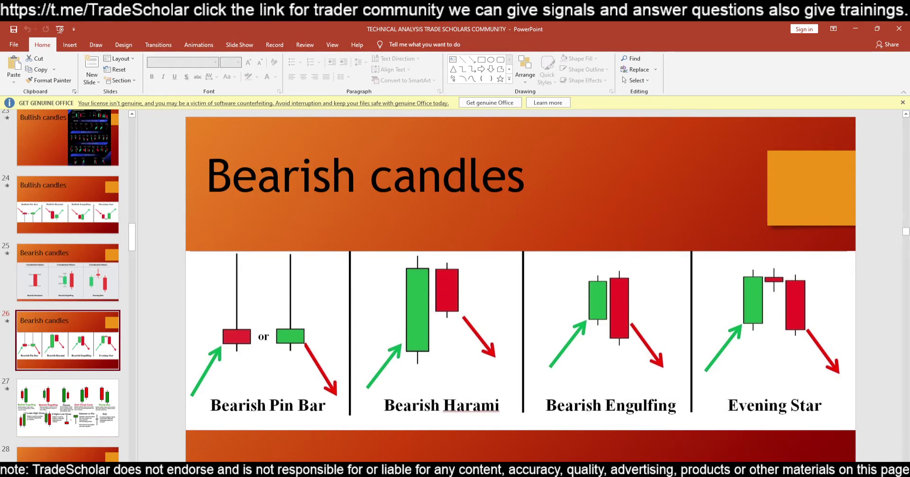
# Switch to the TradingView chart and try circling the candles at the 27 December peak with the Brush tool, deleting the stray horizontal stroke.
pyautogui.hotkey('alt', 'Tab')
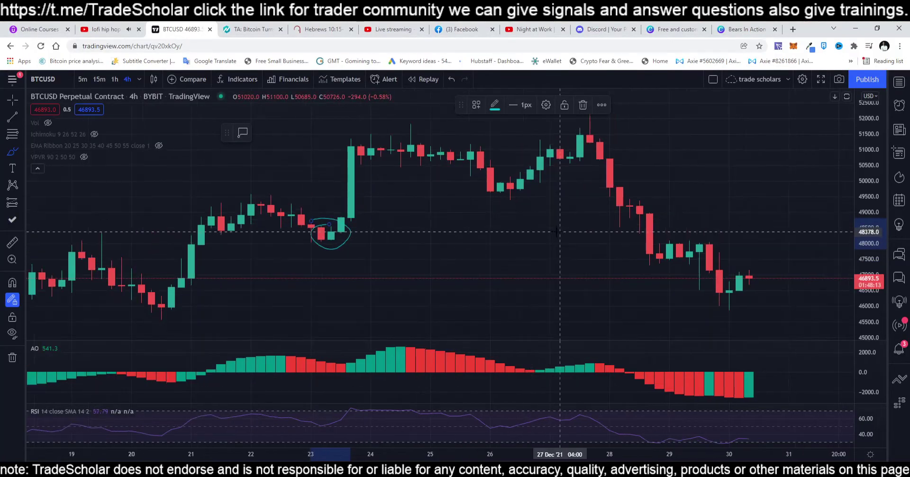
pyautogui.scroll(2, 557, 232)
pyautogui.moveTo(543, 136); pyautogui.dragTo(673, 135)
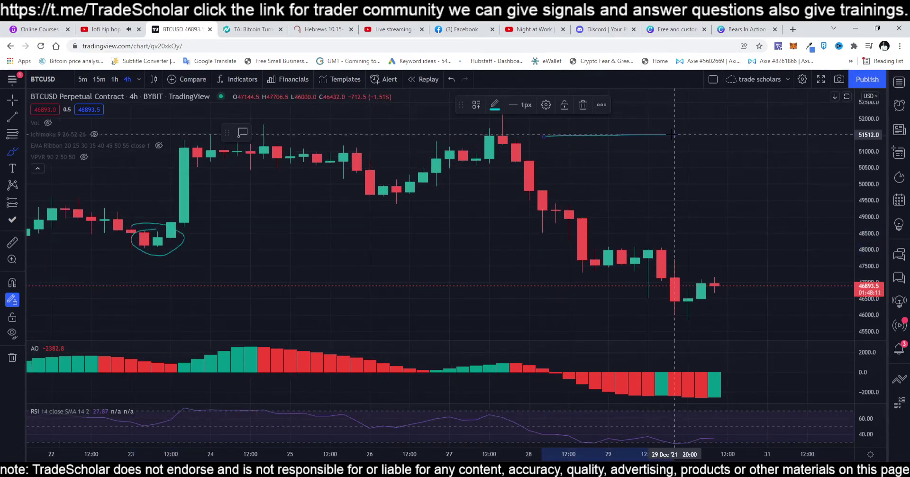
pyautogui.click(583, 105)
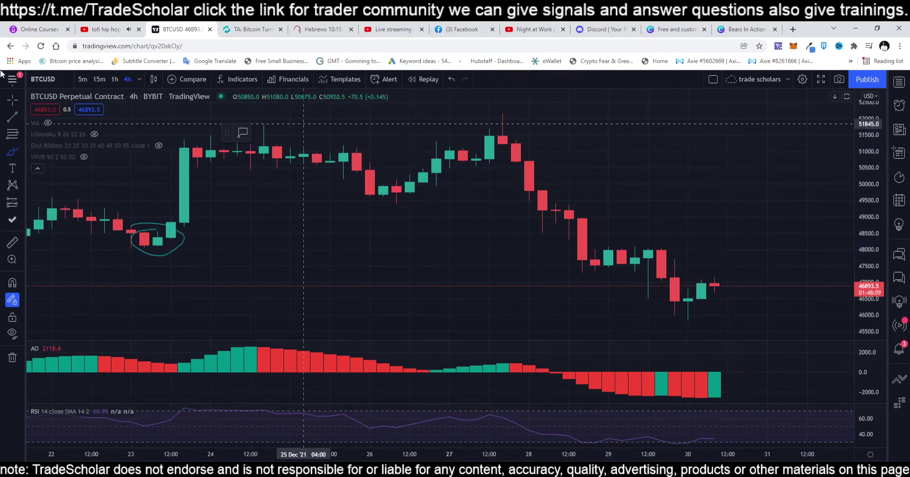
pyautogui.moveTo(503, 115)
pyautogui.mouseDown()
pyautogui.moveTo(489, 119)
pyautogui.moveTo(507, 154)
pyautogui.moveTo(515, 125)
pyautogui.moveTo(494, 121)
pyautogui.mouseUp()
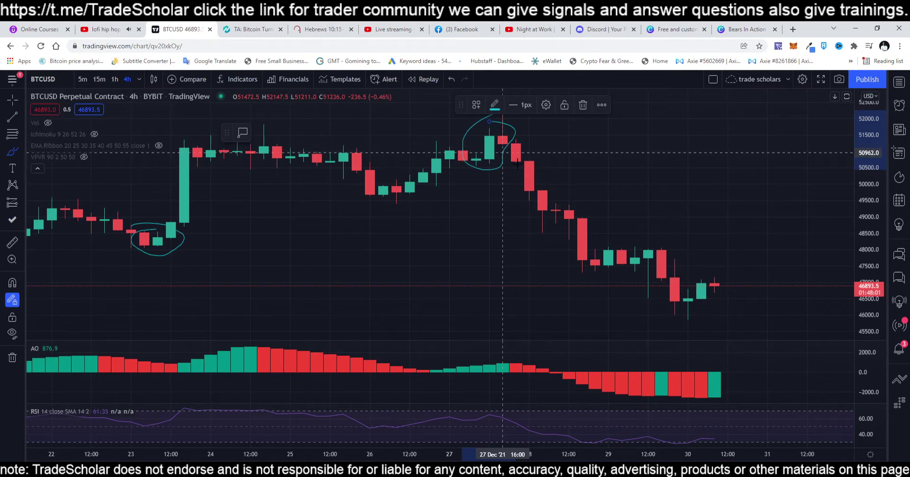
# Compare the circled 27 December peak on the TradingView chart with the four bearish patterns on the PowerPoint slide.
pyautogui.hotkey('alt', 'Tab')
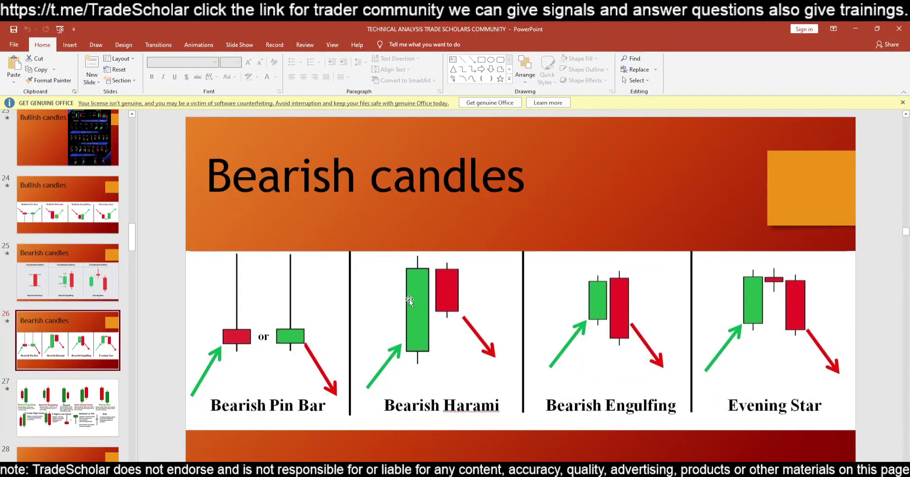
pyautogui.hotkey('alt', 'Tab')
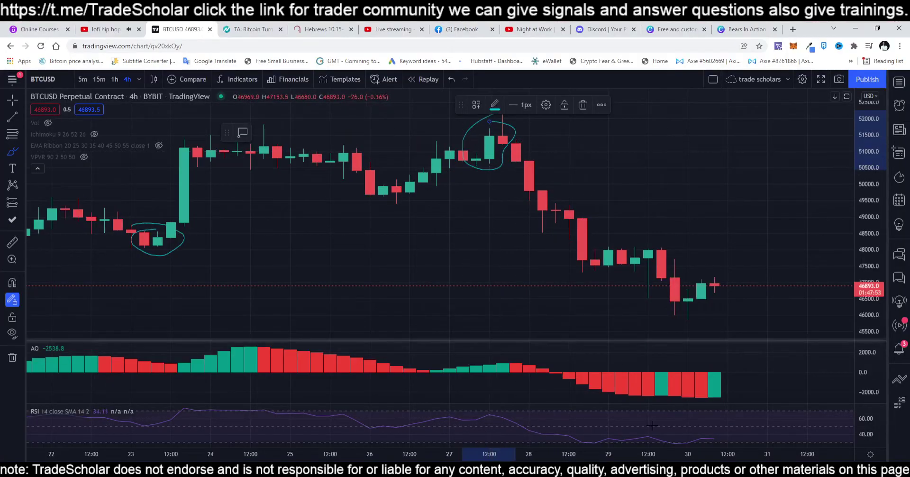
pyautogui.hotkey('alt', 'Tab')
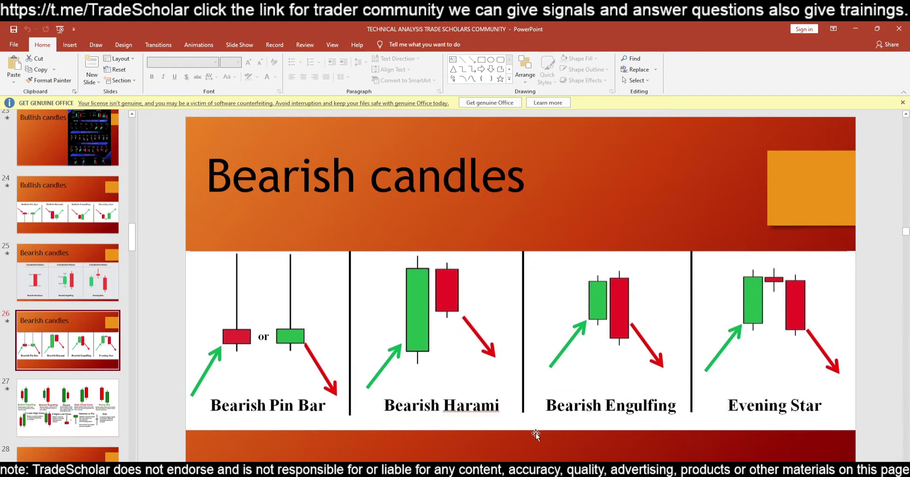
pyautogui.hotkey('alt', 'Tab')
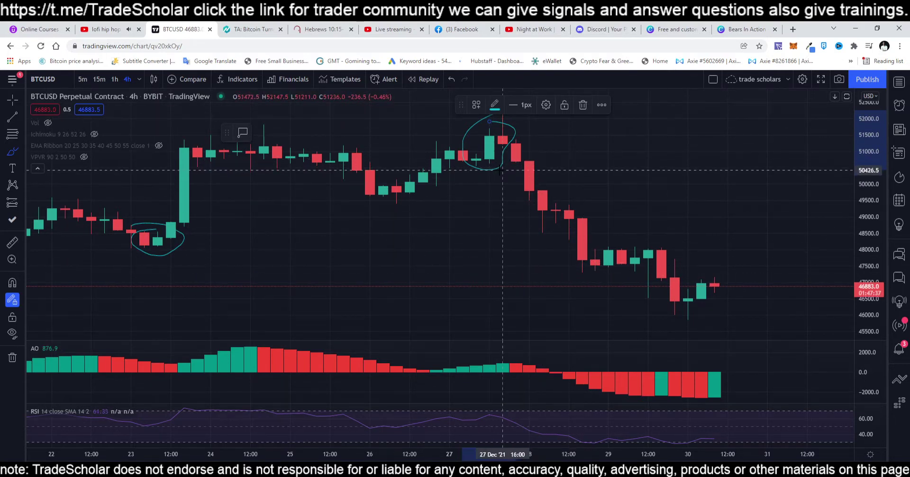
pyautogui.scroll(-2, 503, 169)
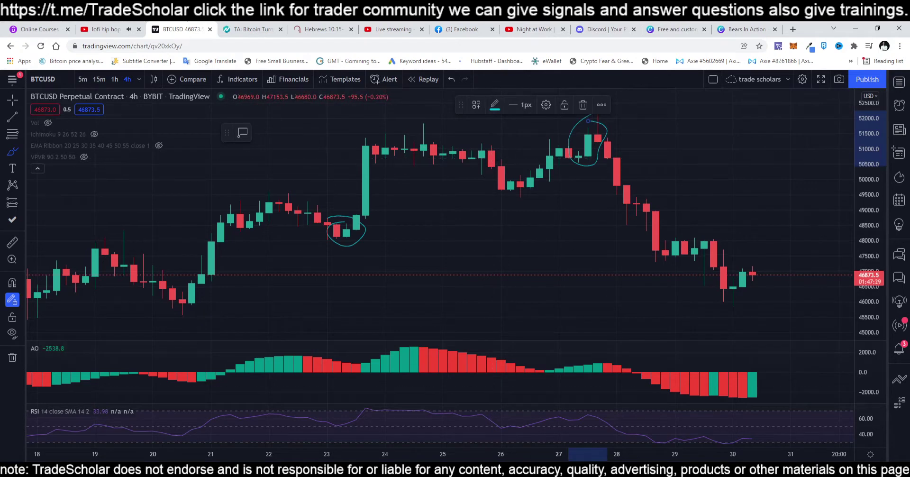
pyautogui.hotkey('alt', 'Tab')
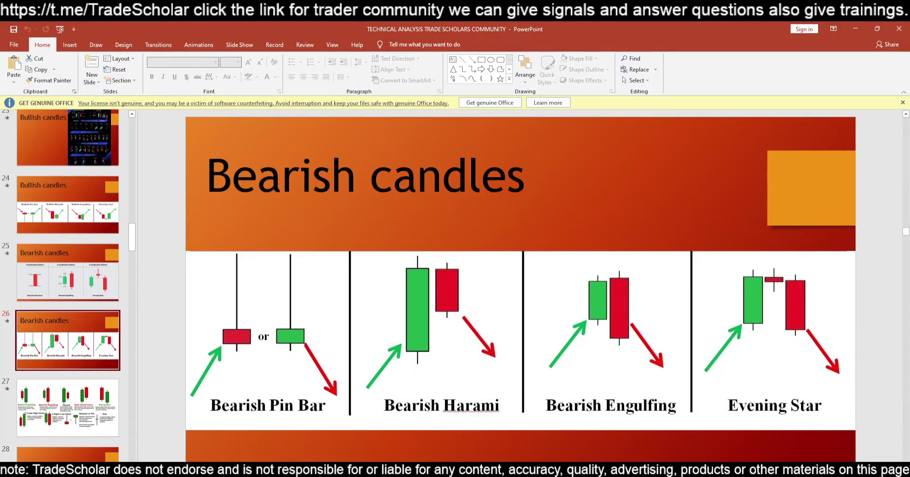
pyautogui.hotkey('alt', 'Tab')
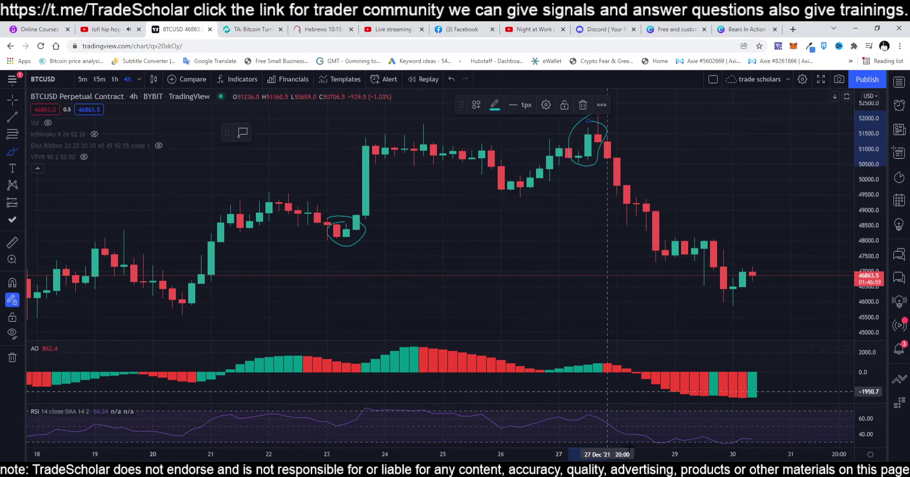
pyautogui.hotkey('alt', 'Tab')
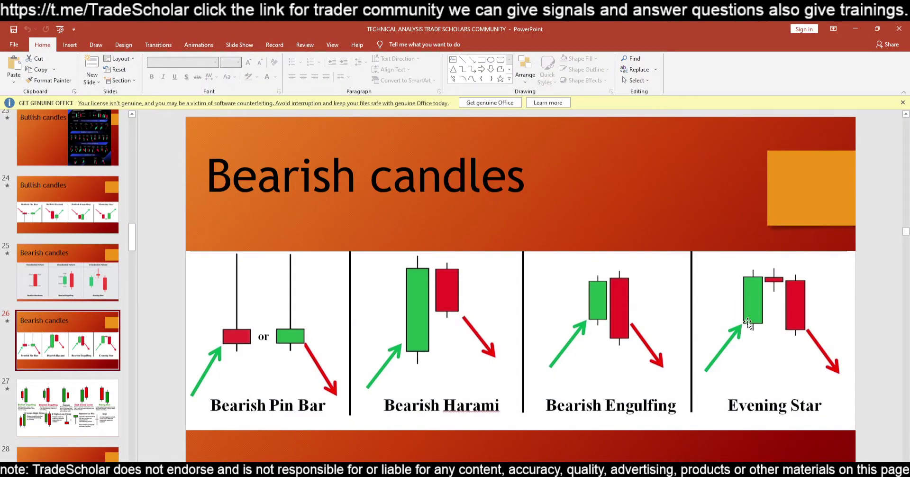
# Switch to TradingView, delete the circle at the 27 December peak and redraw it around the top green candle and the two red ones following.
pyautogui.hotkey('alt', 'Tab')
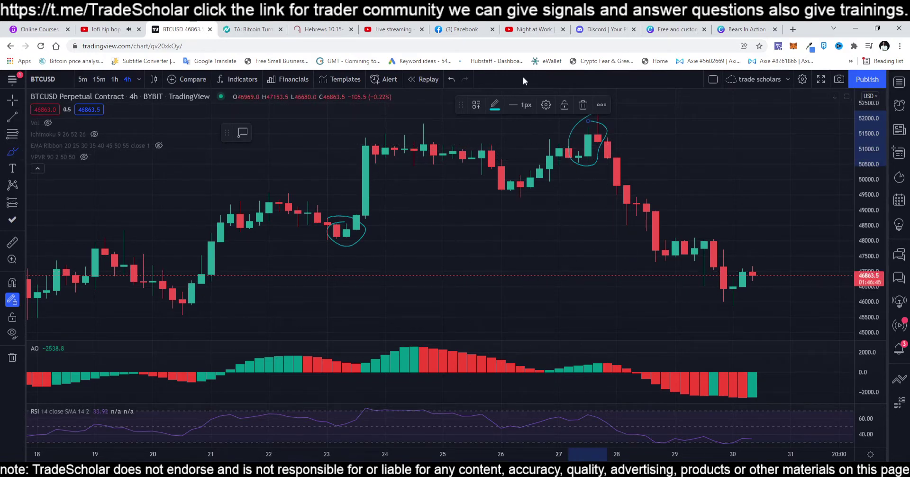
pyautogui.click(583, 105)
pyautogui.moveTo(605, 125)
pyautogui.mouseDown()
pyautogui.moveTo(589, 163)
pyautogui.moveTo(606, 125)
pyautogui.mouseUp()
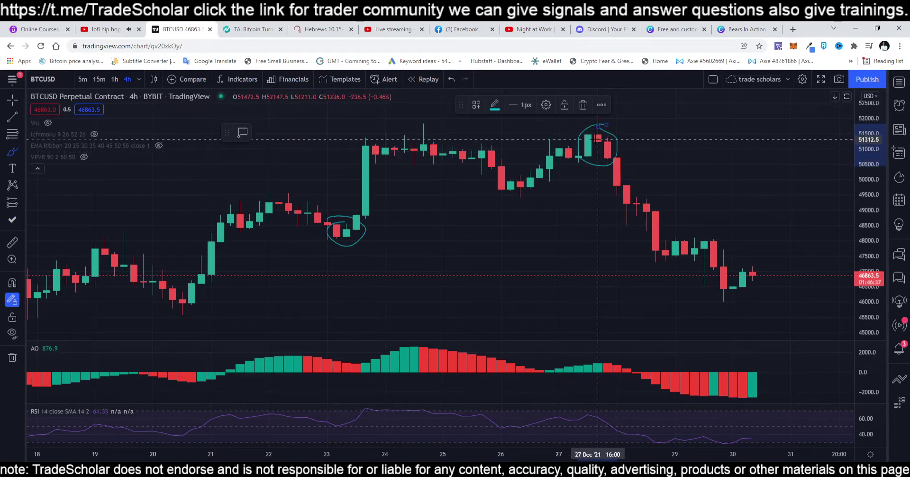
# Check the redrawn peak circle on TradingView against the "Bearish candles" slide in PowerPoint.
pyautogui.hotkey('alt', 'Tab')
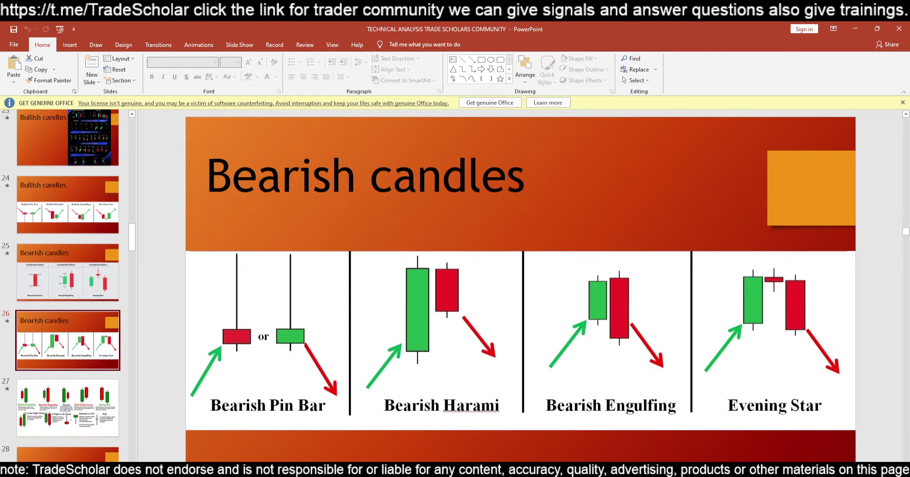
pyautogui.hotkey('alt', 'Tab')
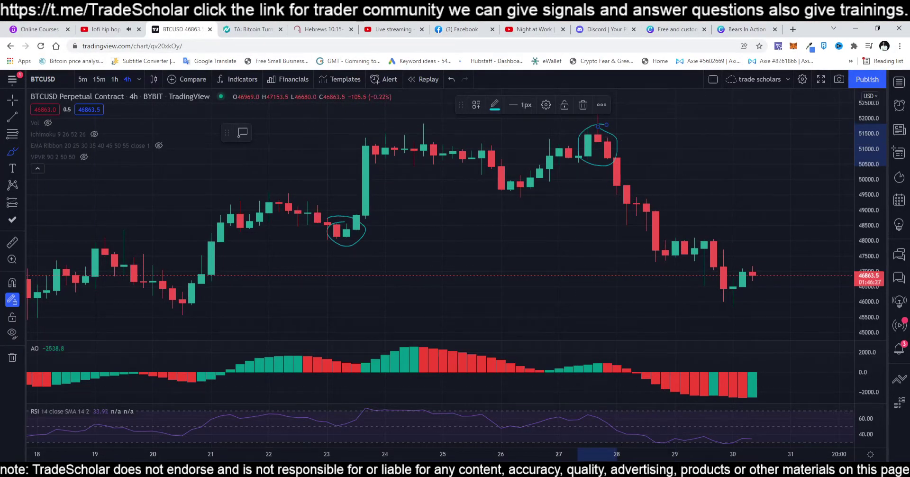
pyautogui.hotkey('alt', 'Tab')
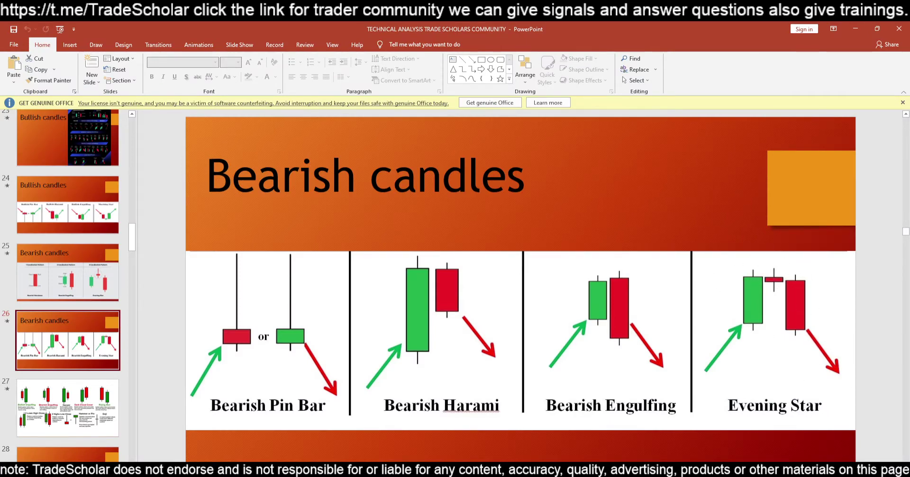
# Switch to the TradingView chart and examine the two circled reversal patterns and the surrounding price moves on the BTCUSD 4-hour chart.
pyautogui.hotkey('alt', 'Tab')
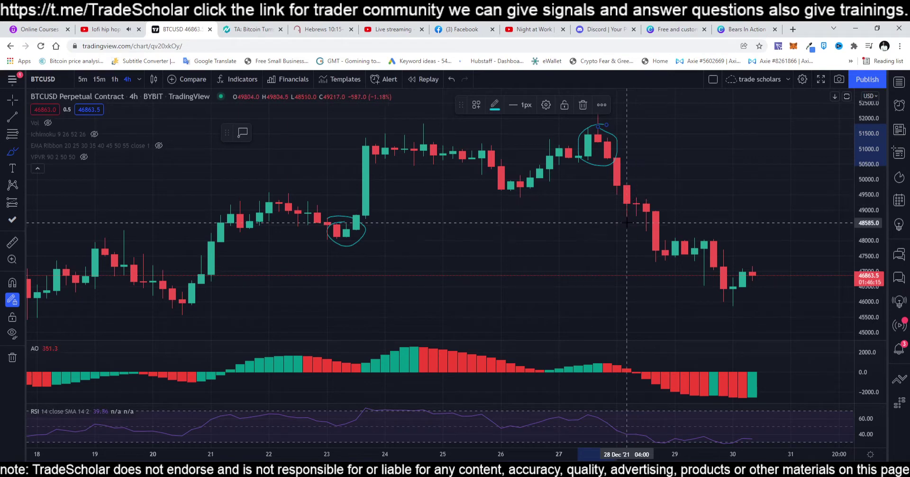
pyautogui.scroll(-3, 630, 215)
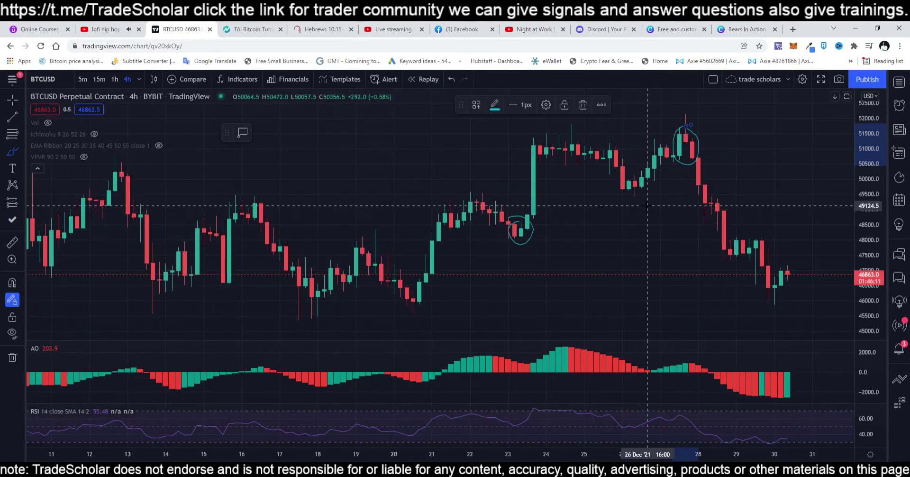
pyautogui.scroll(3, 635, 209)
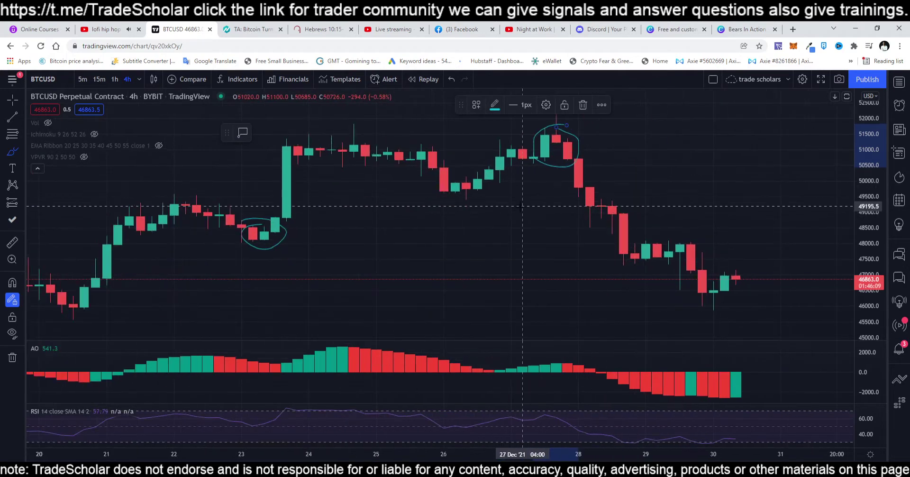
pyautogui.scroll(2, 521, 208)
pyautogui.scroll(-4, 516, 207)
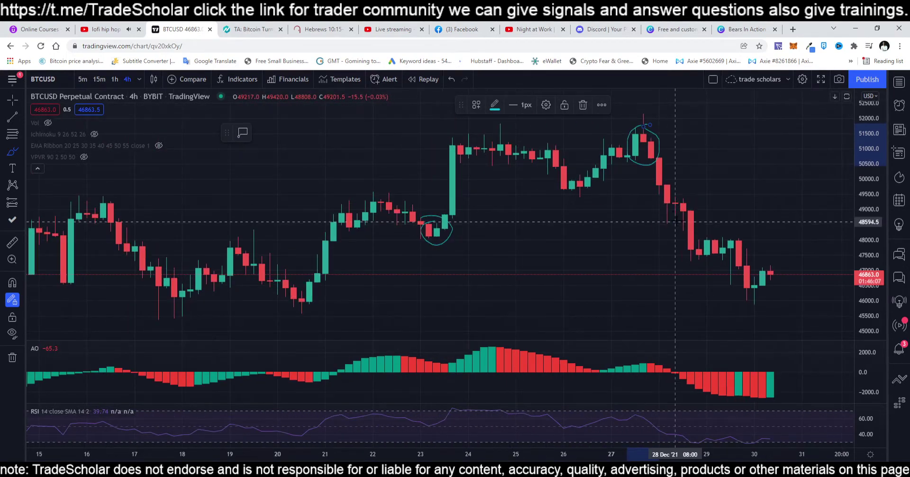
pyautogui.scroll(-1, 671, 220)
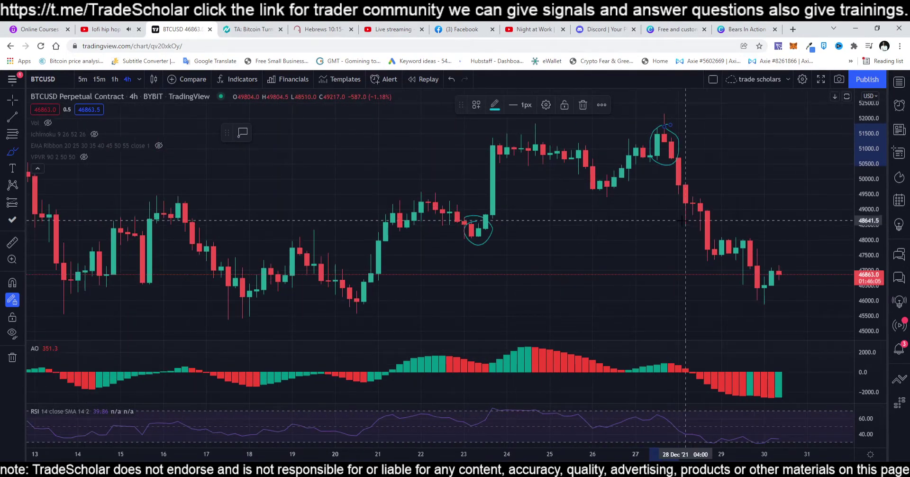
pyautogui.scroll(-3, 677, 223)
pyautogui.scroll(3, 678, 225)
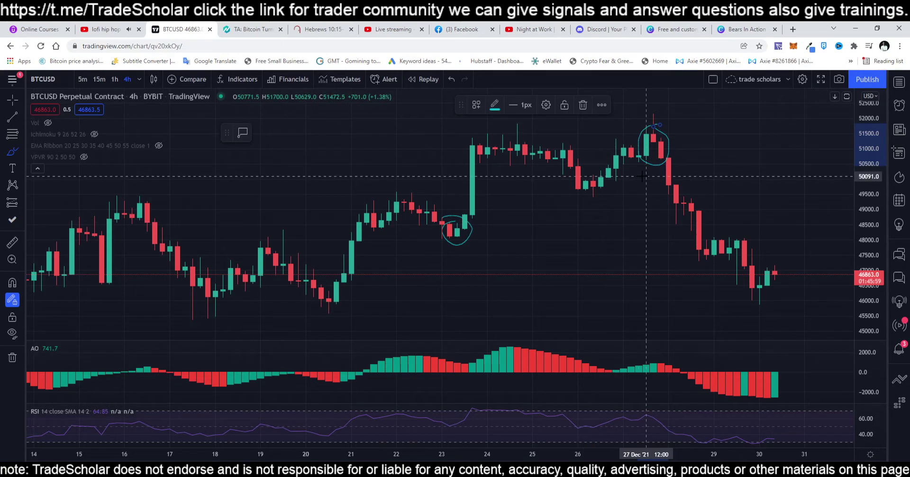
pyautogui.scroll(-3, 539, 253)
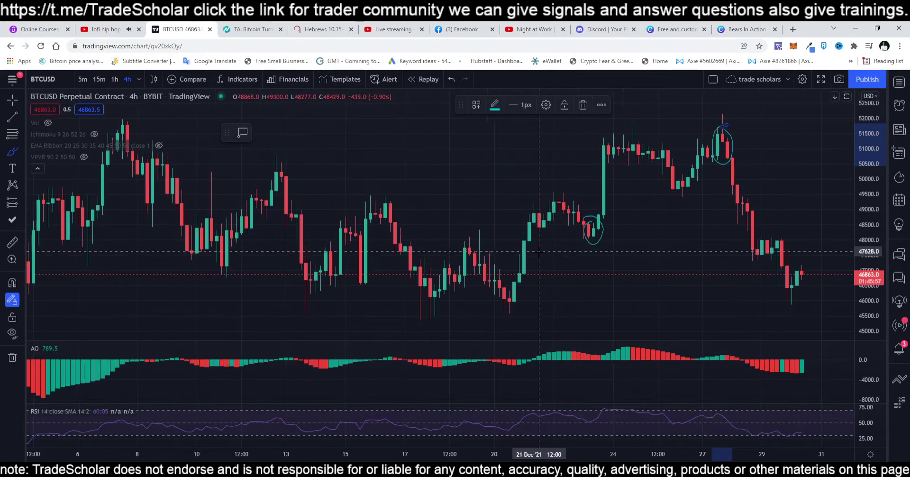
pyautogui.scroll(-3, 538, 252)
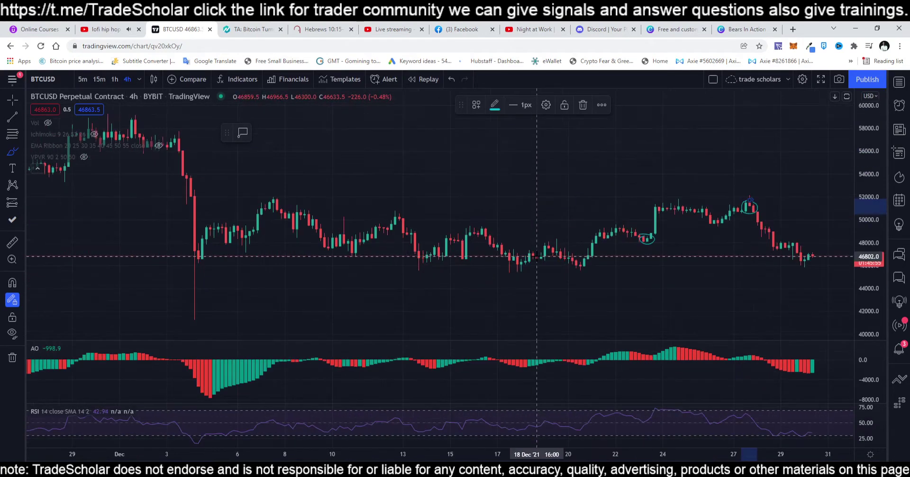
pyautogui.scroll(6, 537, 206)
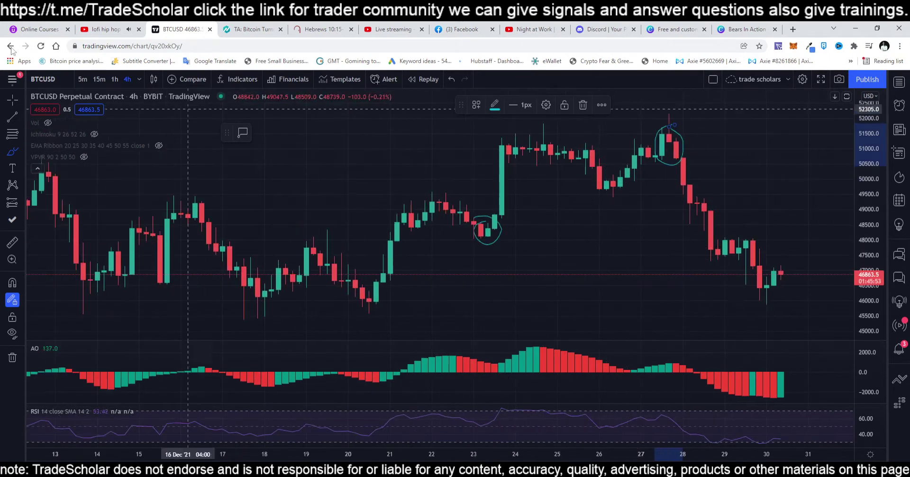
# Switch the BTCUSD chart to the 1 day interval to inspect the late-December candles.
pyautogui.click(138, 84)
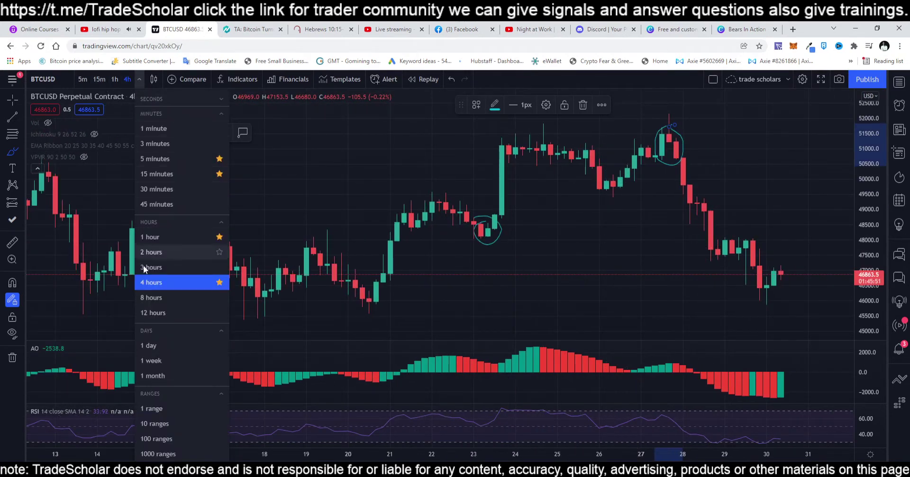
pyautogui.click(158, 348)
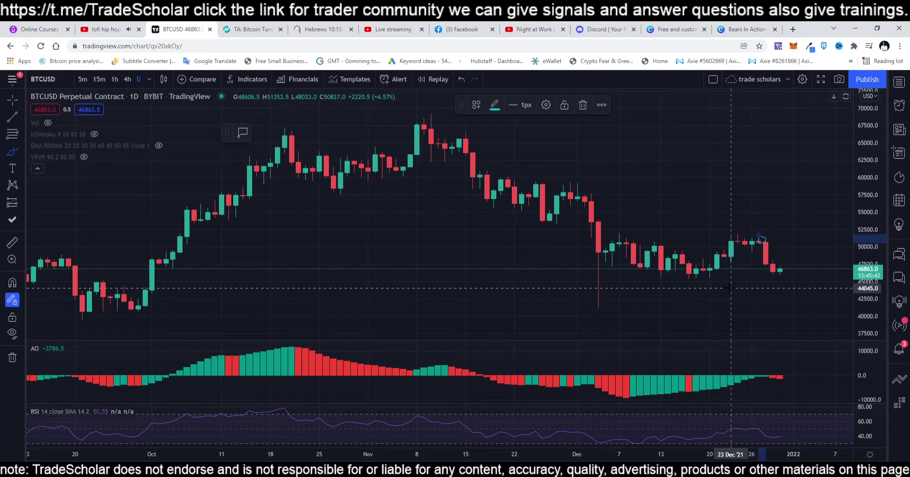
pyautogui.scroll(3, 730, 287)
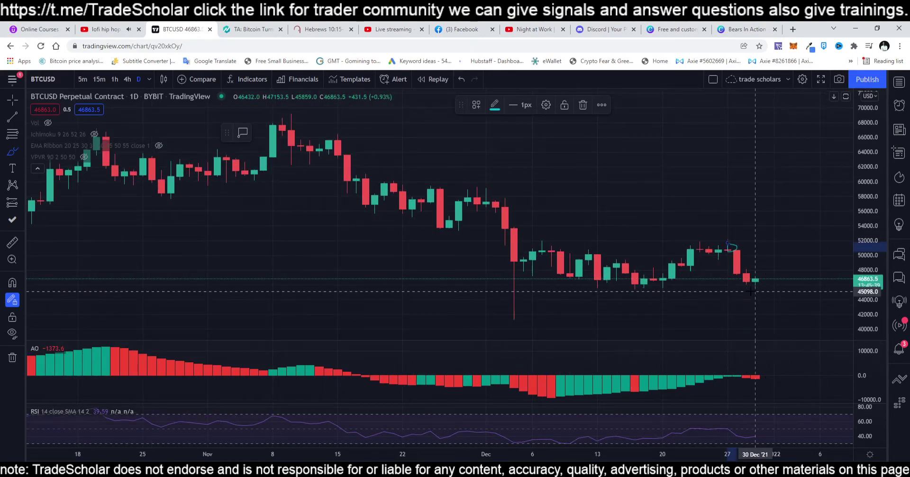
pyautogui.scroll(3, 732, 293)
pyautogui.moveTo(867, 274); pyautogui.dragTo(867, 303)
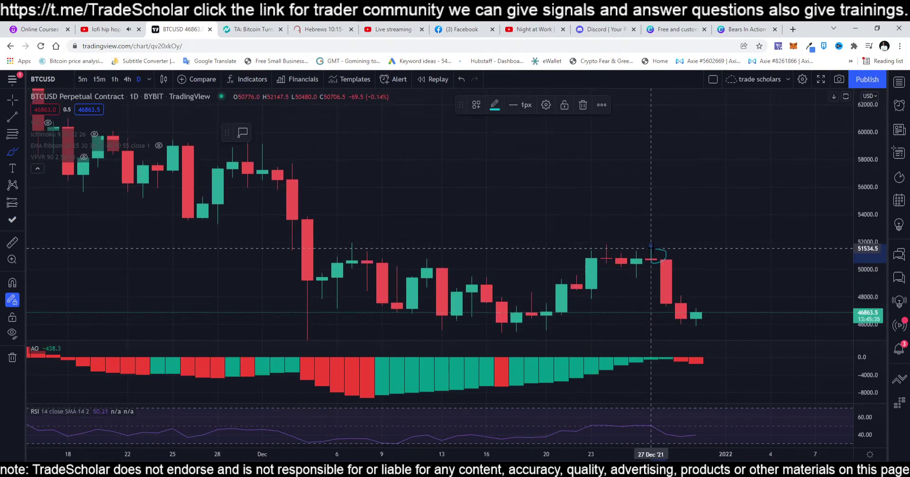
# Delete the leftover brush stroke at 27 December and circle the 26 to 28 December daily candles with the Brush tool.
pyautogui.click(582, 105)
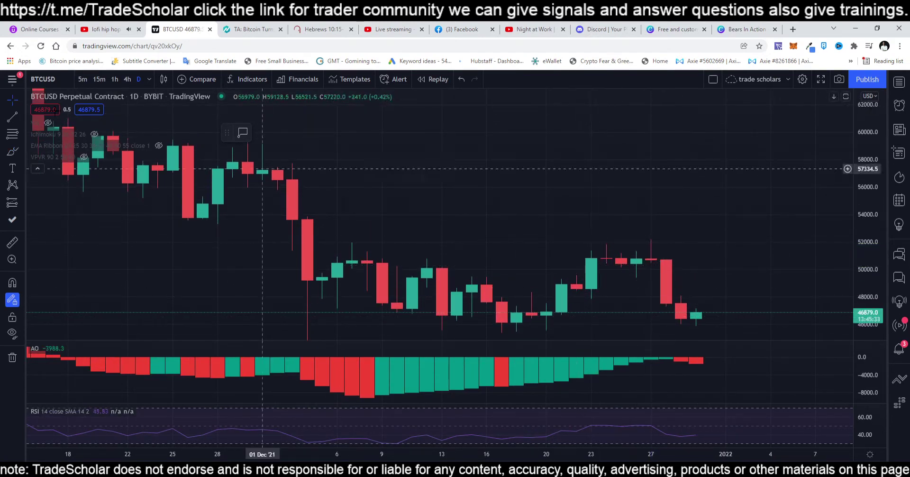
pyautogui.click(12, 152)
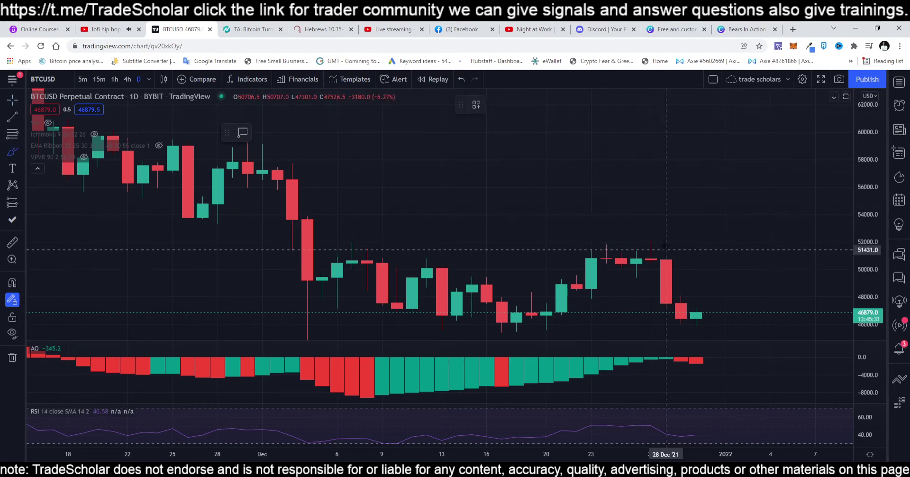
pyautogui.moveTo(646, 237)
pyautogui.mouseDown()
pyautogui.moveTo(681, 256)
pyautogui.moveTo(671, 310)
pyautogui.moveTo(643, 237)
pyautogui.mouseUp()
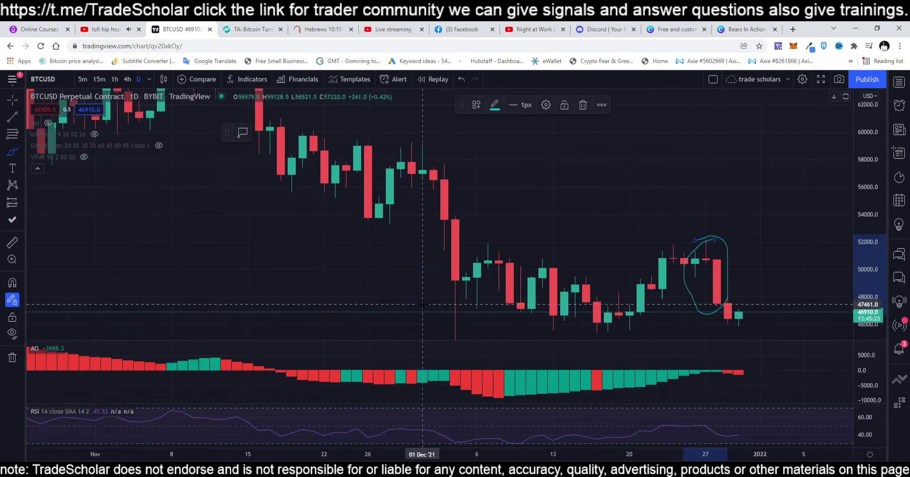
# Compare the circled daily candles with the "Bearish candles" slide in PowerPoint, then return to the TradingView chart.
pyautogui.scroll(-3, 422, 304)
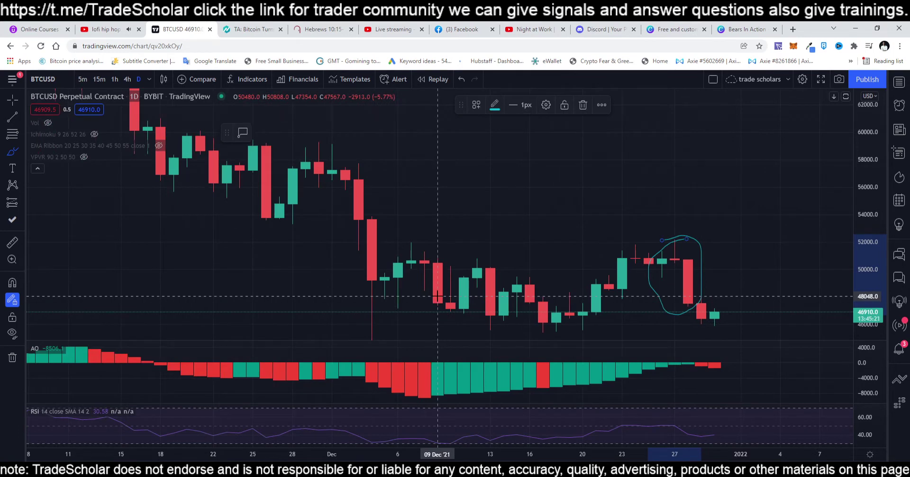
pyautogui.scroll(-1, 349, 297)
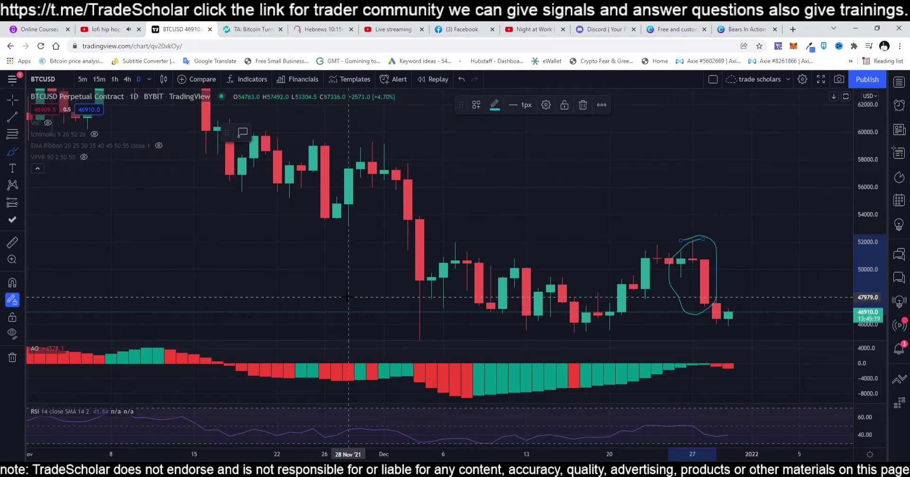
pyautogui.scroll(-2, 349, 297)
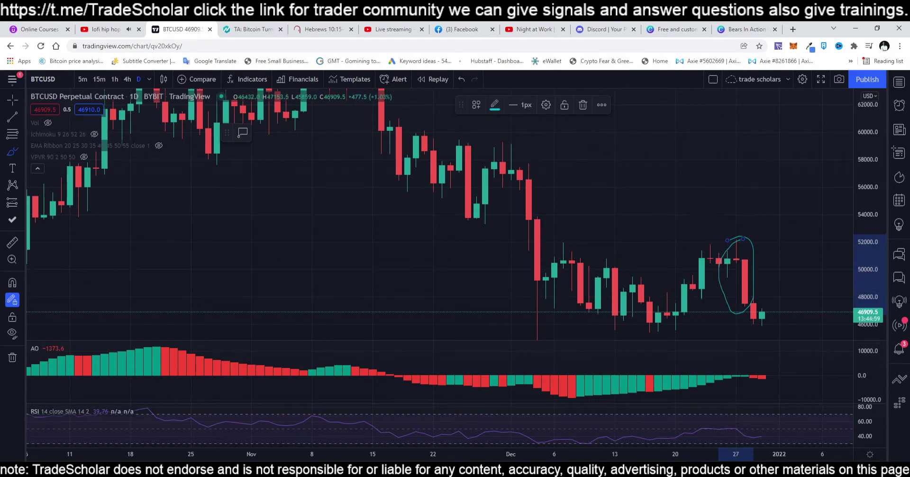
pyautogui.hotkey('alt', 'Tab')
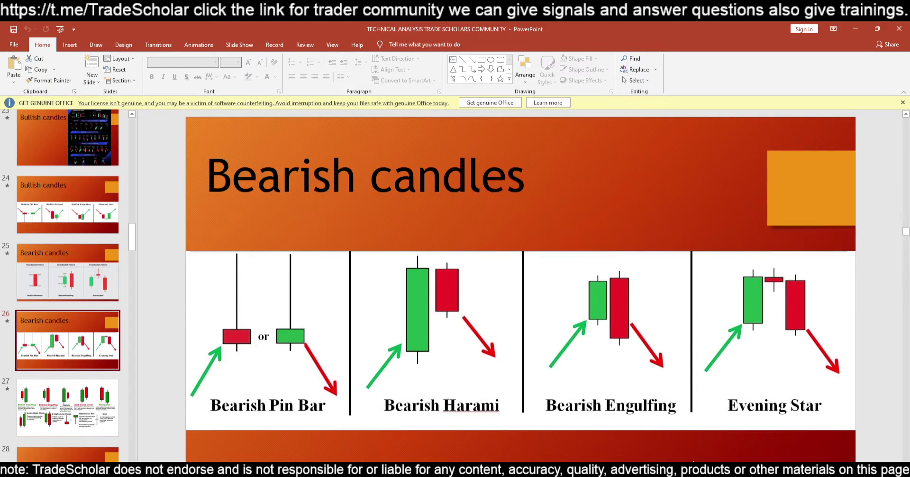
pyautogui.hotkey('alt', 'Tab')
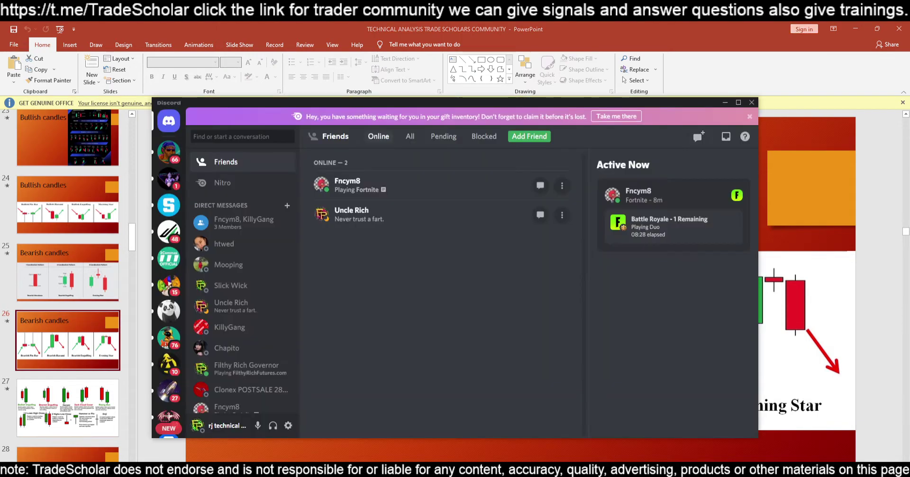
pyautogui.click(800, 446)
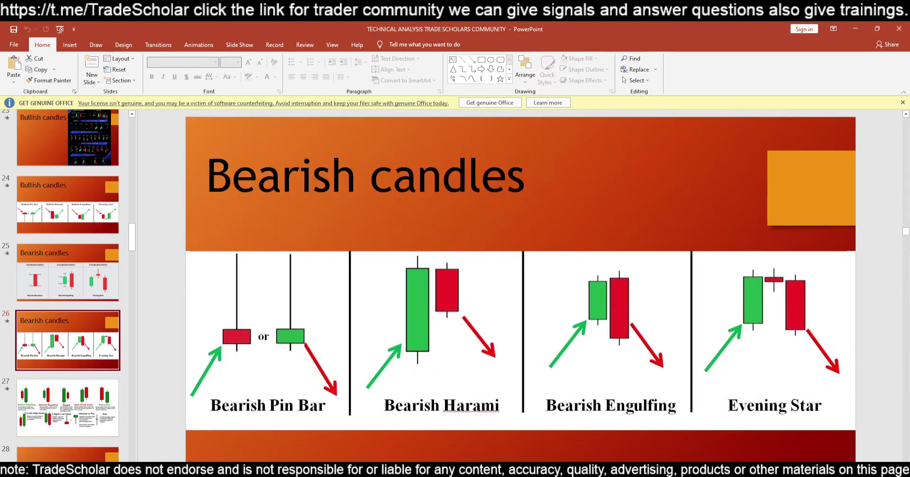
pyautogui.hotkey('alt', 'Tab')
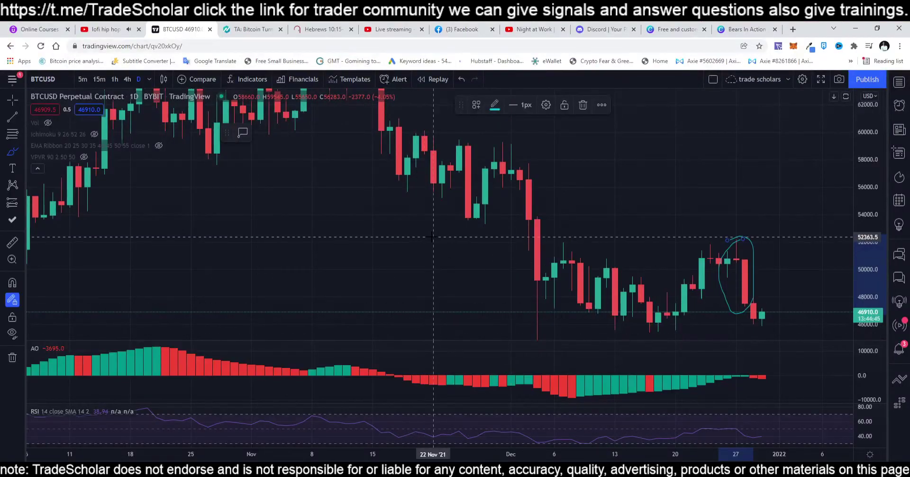
# Review the longer daily price history of BTCUSD and switch the chart to the 1 week interval.
pyautogui.scroll(-2, 415, 249)
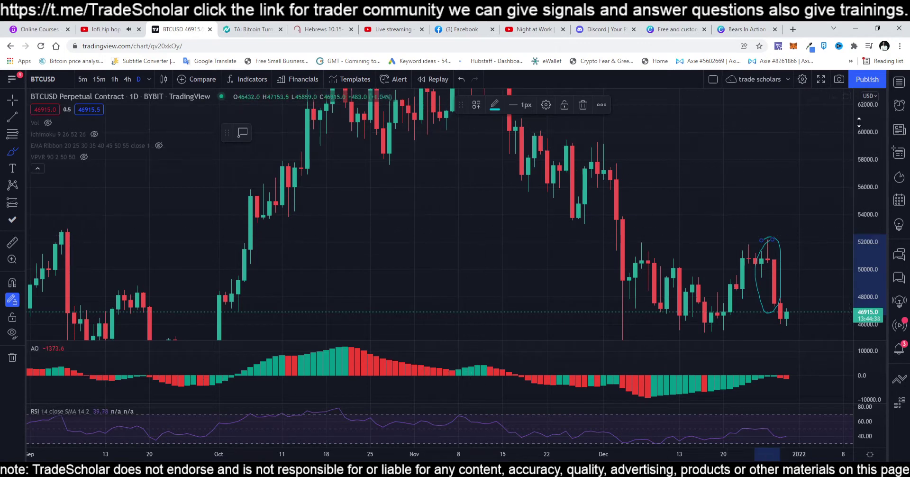
pyautogui.moveTo(859, 123); pyautogui.dragTo(859, 156)
pyautogui.scroll(-5, 522, 299)
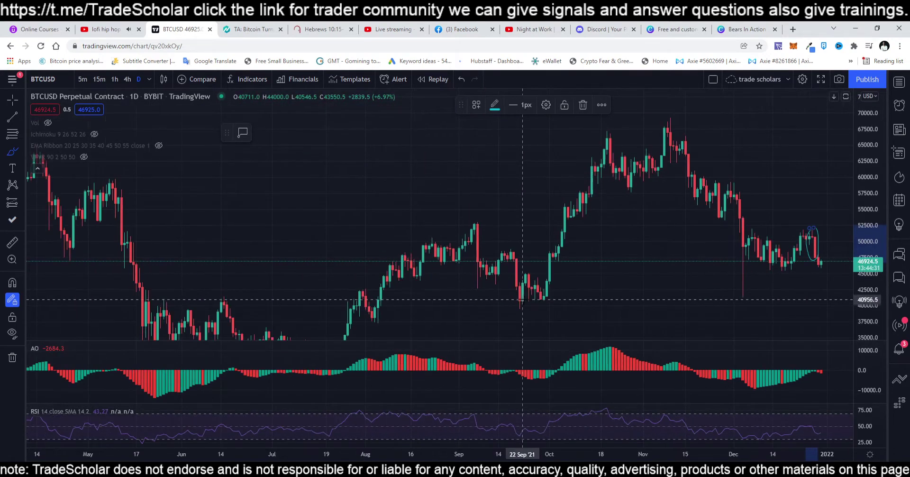
pyautogui.click(149, 79)
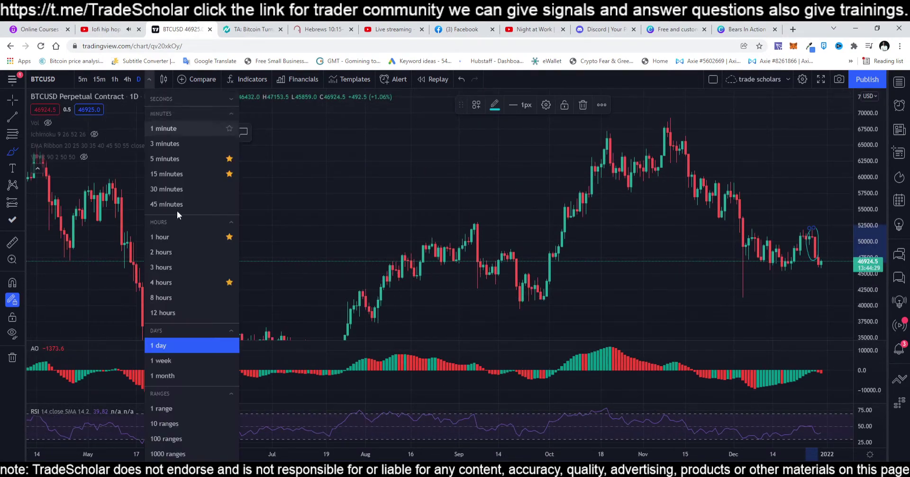
pyautogui.click(164, 362)
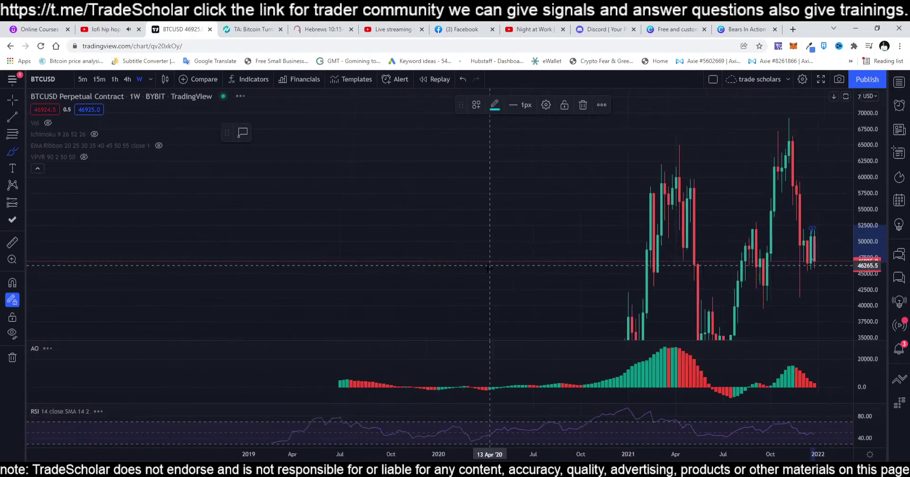
pyautogui.scroll(5, 489, 265)
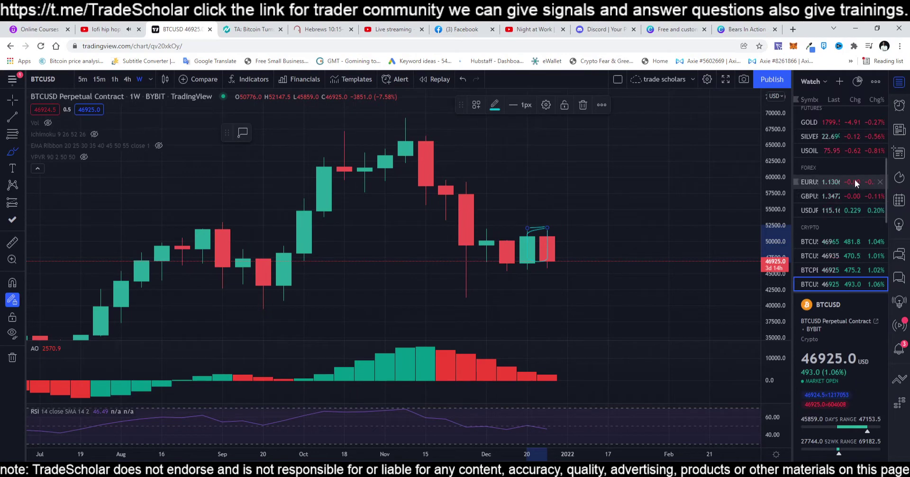
# Load the U.S. Dollar Currency Index (DXY) from the watchlist and examine its weekly price history back to 2018.
pyautogui.click(826, 129)
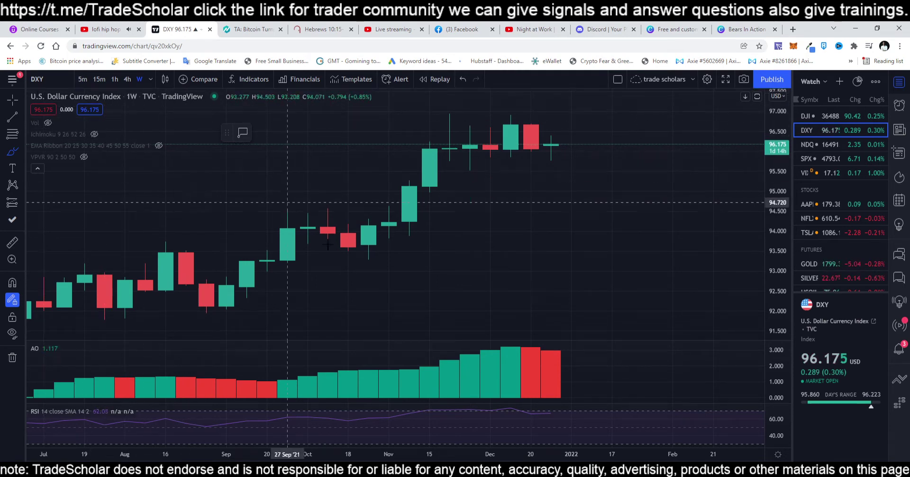
pyautogui.scroll(-3, 476, 300)
pyautogui.scroll(-3, 477, 301)
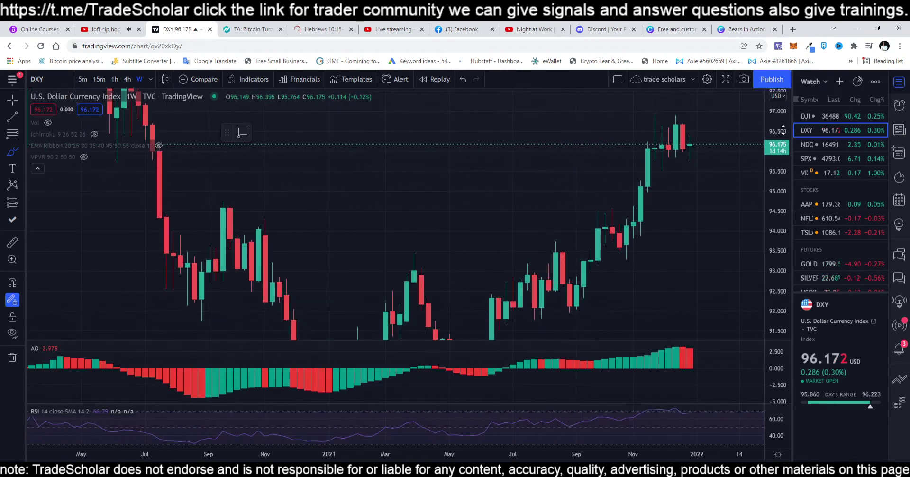
pyautogui.moveTo(781, 178); pyautogui.dragTo(777, 209)
pyautogui.scroll(-3, 706, 240)
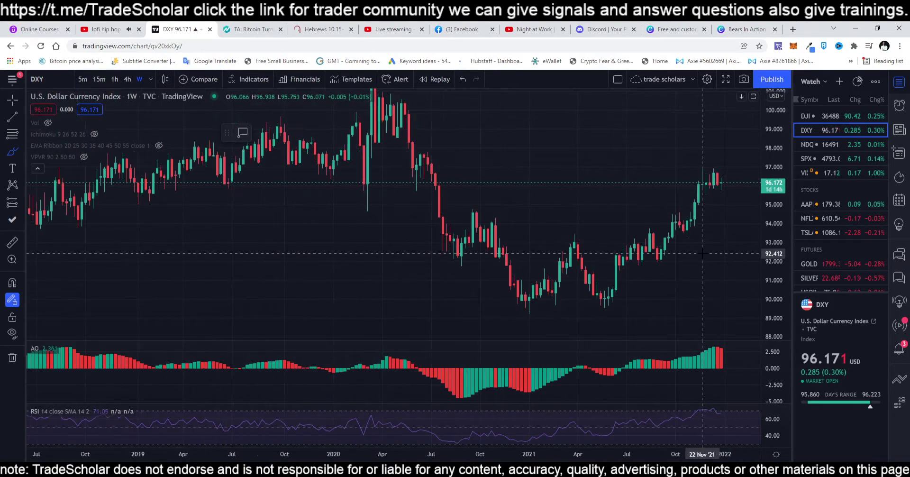
pyautogui.moveTo(770, 144); pyautogui.dragTo(770, 157)
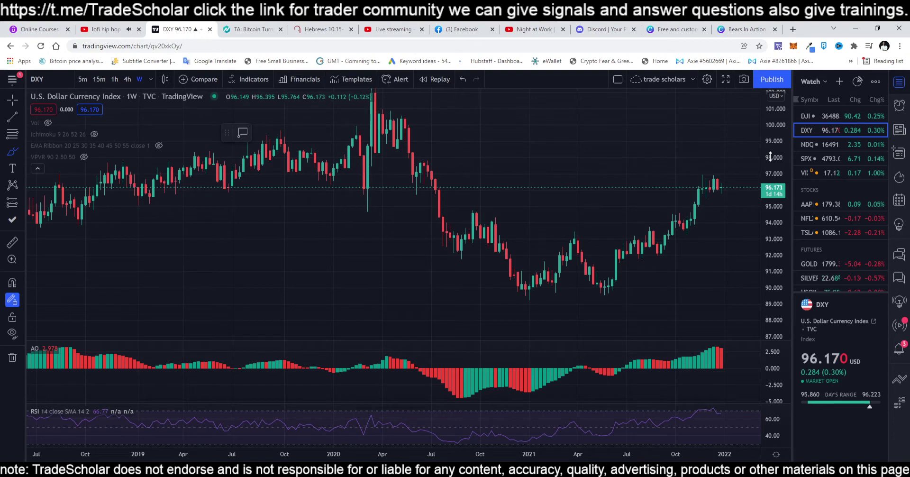
pyautogui.moveTo(770, 157); pyautogui.dragTo(765, 175)
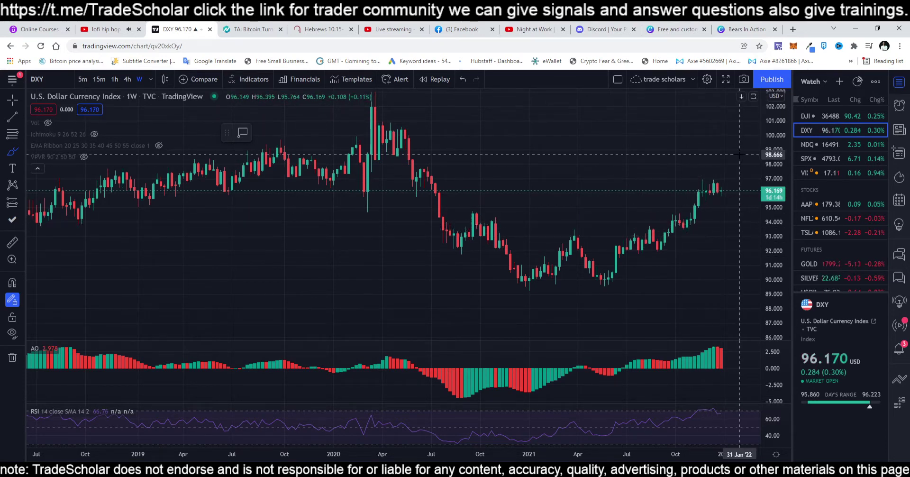
# Switch the DXY chart to the 1 day interval.
pyautogui.click(150, 80)
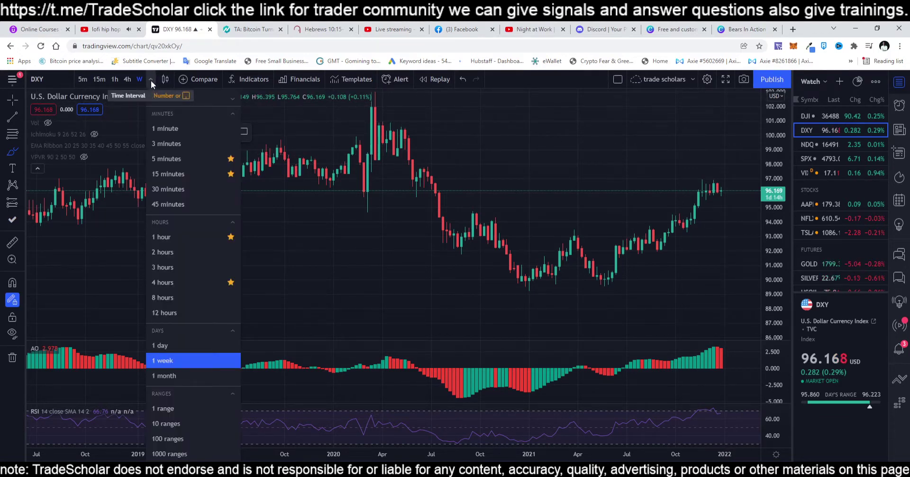
pyautogui.click(162, 345)
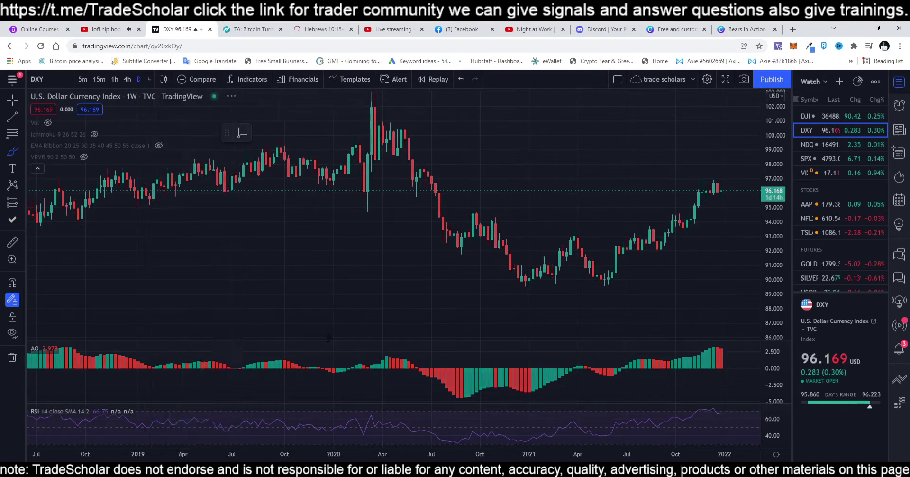
# Draw a rising channel on the daily DXY chart with trend lines from about 89.94 to 96.01 and about 93.36 to 97.88.
pyautogui.scroll(5, 643, 298)
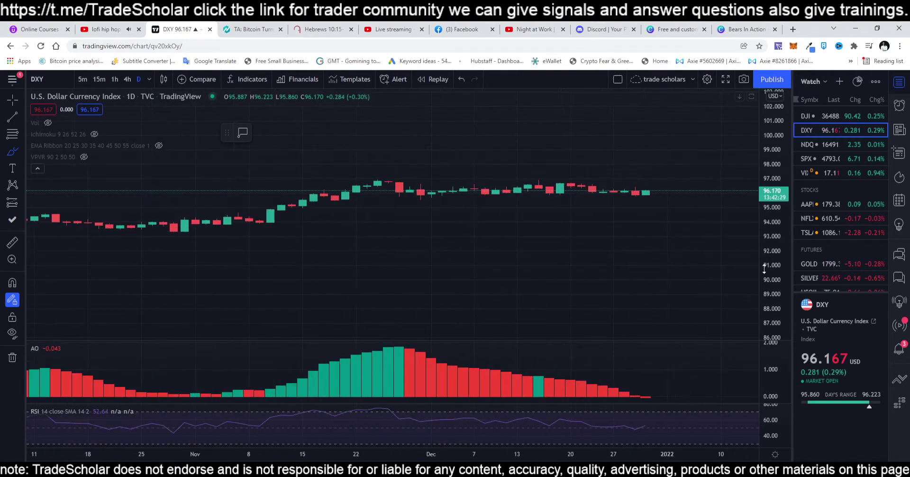
pyautogui.scroll(-6, 626, 257)
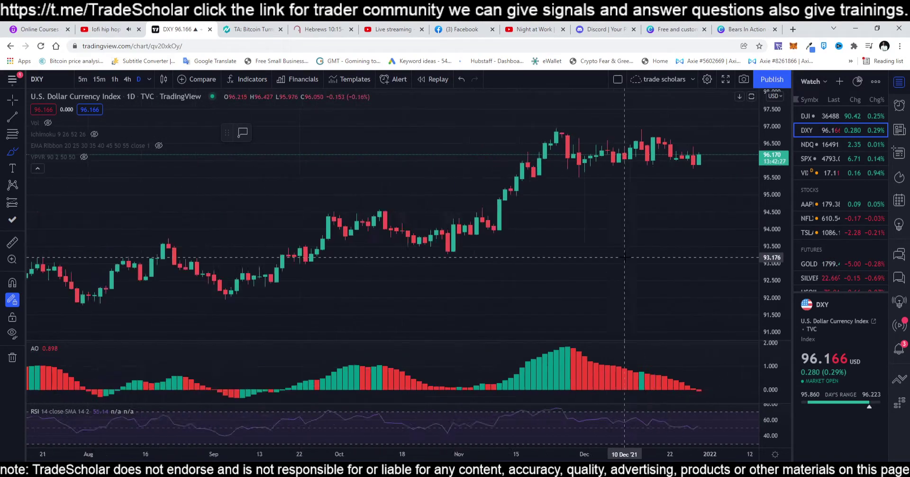
pyautogui.scroll(-5, 626, 258)
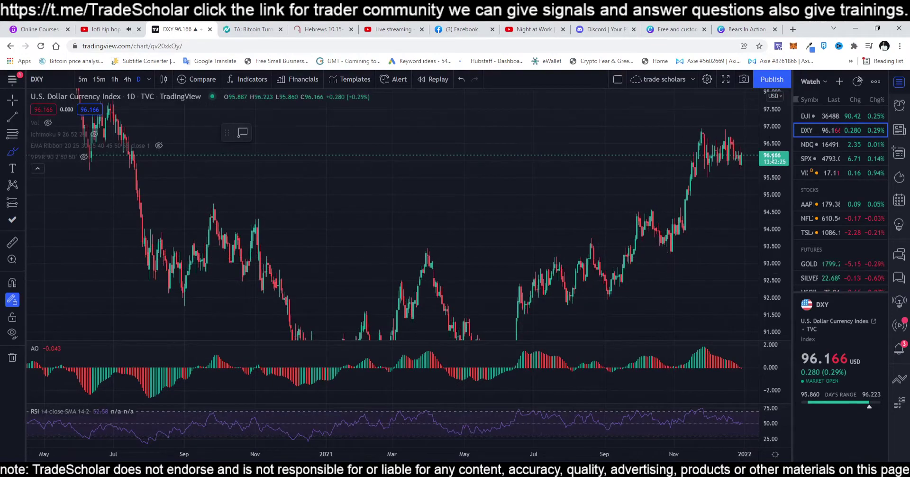
pyautogui.moveTo(773, 231); pyautogui.dragTo(777, 244)
pyautogui.scroll(3, 633, 305)
pyautogui.scroll(-4, 633, 305)
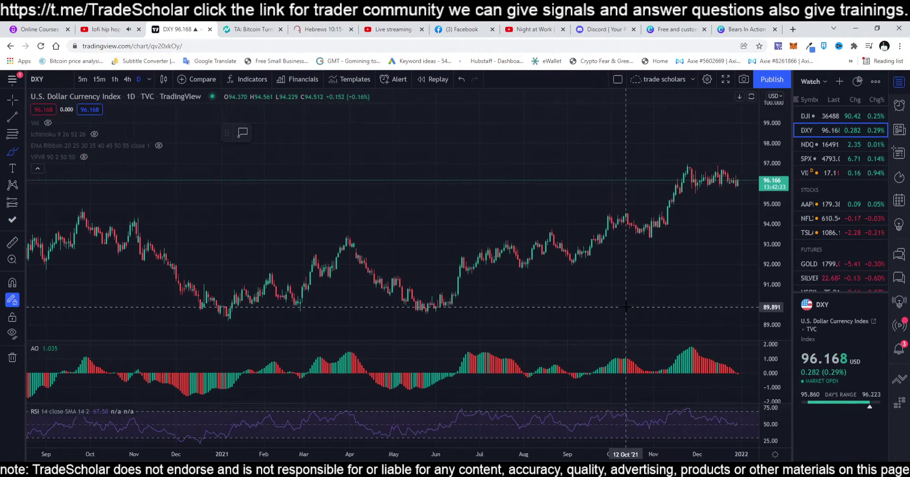
pyautogui.moveTo(669, 285); pyautogui.dragTo(578, 261)
pyautogui.click(12, 116)
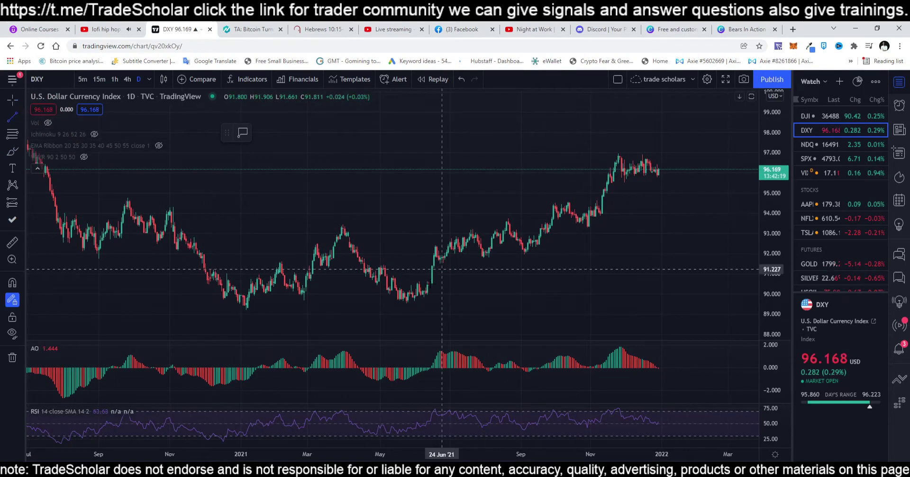
pyautogui.click(427, 294)
pyautogui.click(715, 173)
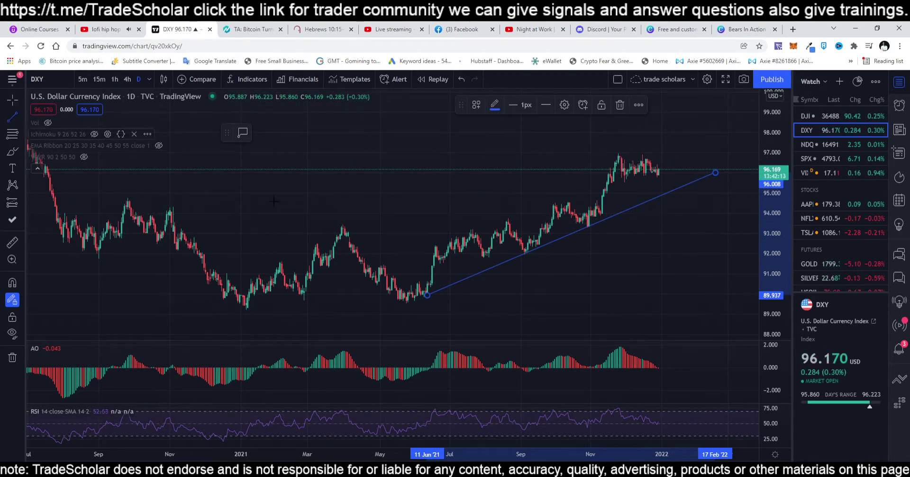
pyautogui.click(341, 226)
pyautogui.click(702, 134)
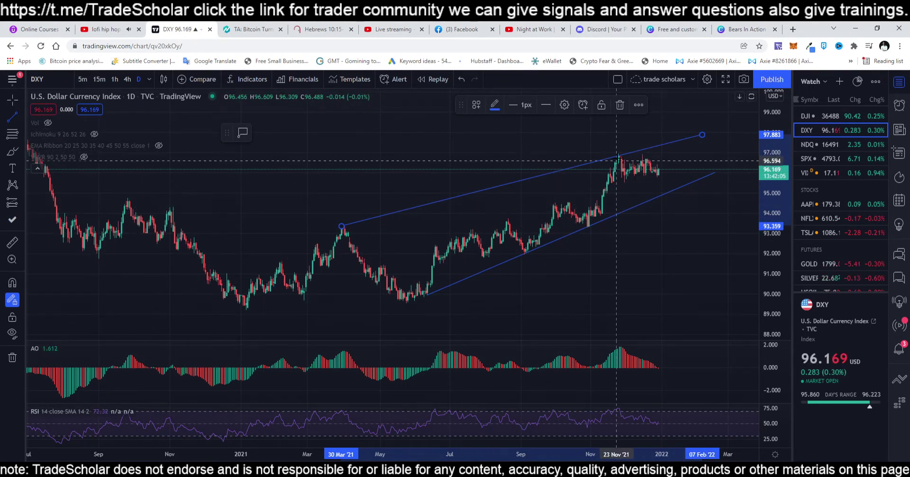
# Draw a steep trend line from the November 2021 peak to the lower channel line and move it below the channel in early 2022.
pyautogui.click(620, 155)
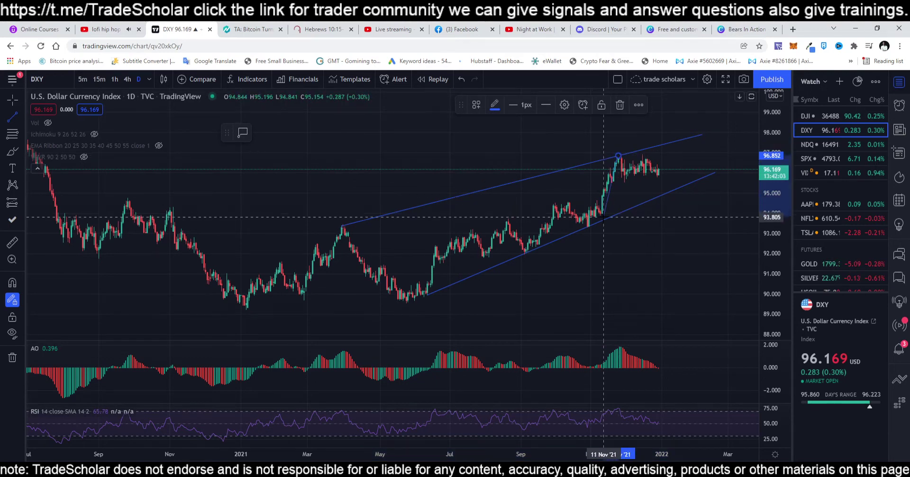
pyautogui.click(604, 221)
pyautogui.moveTo(608, 197); pyautogui.dragTo(686, 221)
pyautogui.click(694, 232)
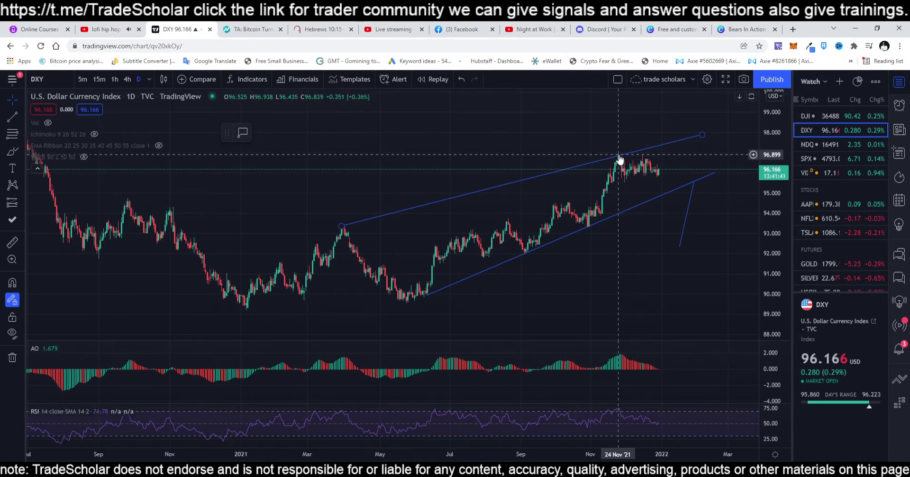
# Trace the two peaks of November and December 2021 with a freehand double-top curve using the Brush.
pyautogui.scroll(3, 663, 195)
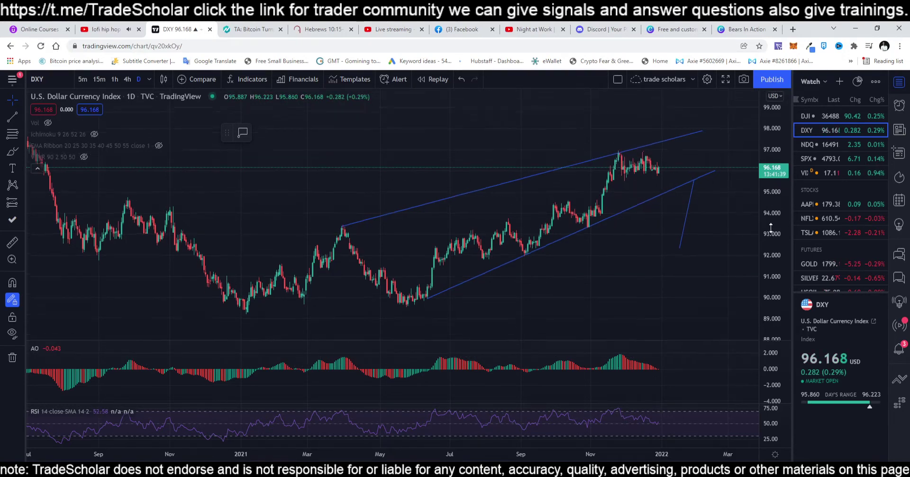
pyautogui.scroll(2, 667, 195)
pyautogui.scroll(2, 564, 176)
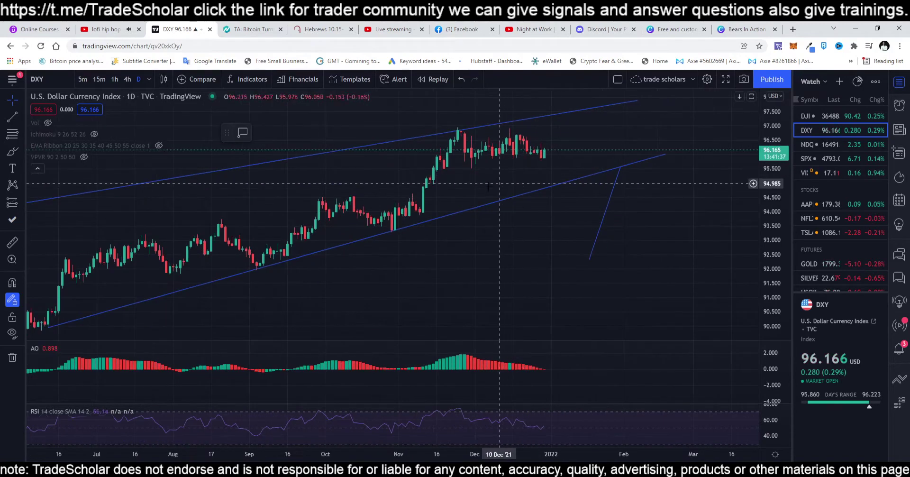
pyautogui.click(13, 151)
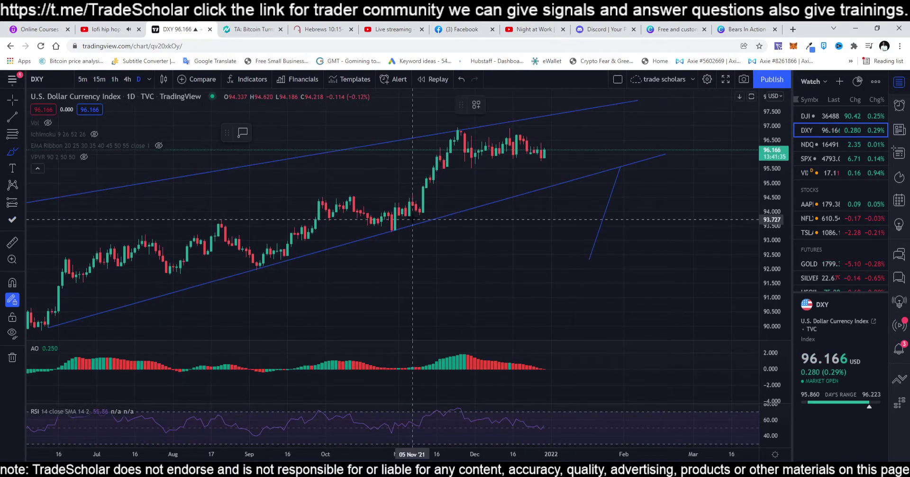
pyautogui.moveTo(417, 215)
pyautogui.mouseDown()
pyautogui.moveTo(451, 137)
pyautogui.moveTo(477, 159)
pyautogui.moveTo(519, 131)
pyautogui.moveTo(547, 153)
pyautogui.mouseUp()
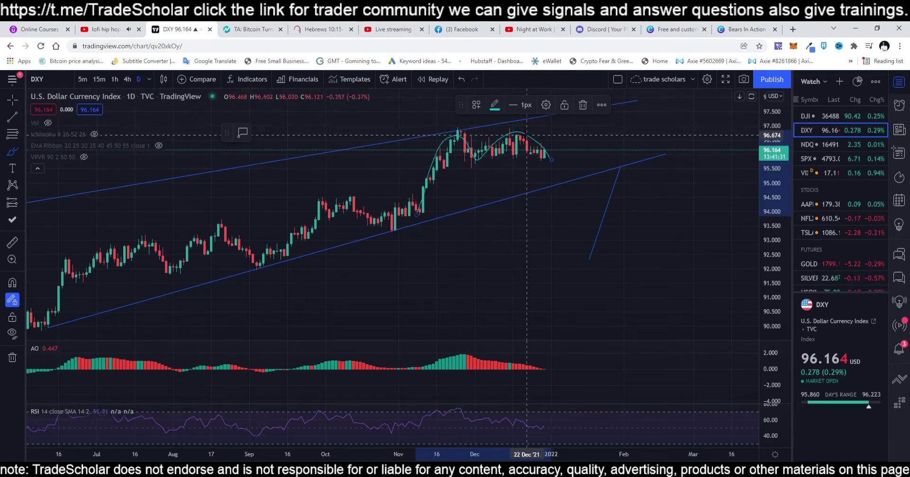
# Draw a declining trend line over the AO histogram, from about 1.996 on 25 November to about 0.755 in mid-December 2021.
pyautogui.scroll(-2, 606, 183)
pyautogui.scroll(-1, 606, 183)
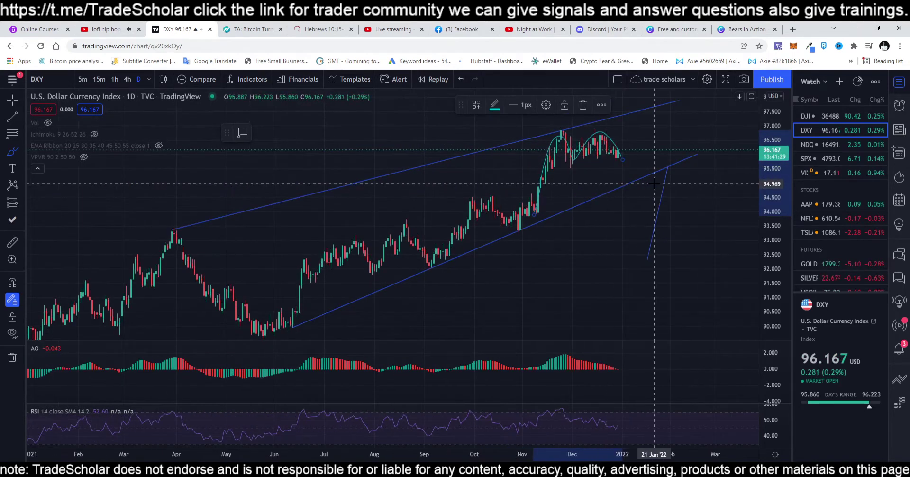
pyautogui.moveTo(784, 171); pyautogui.dragTo(783, 157)
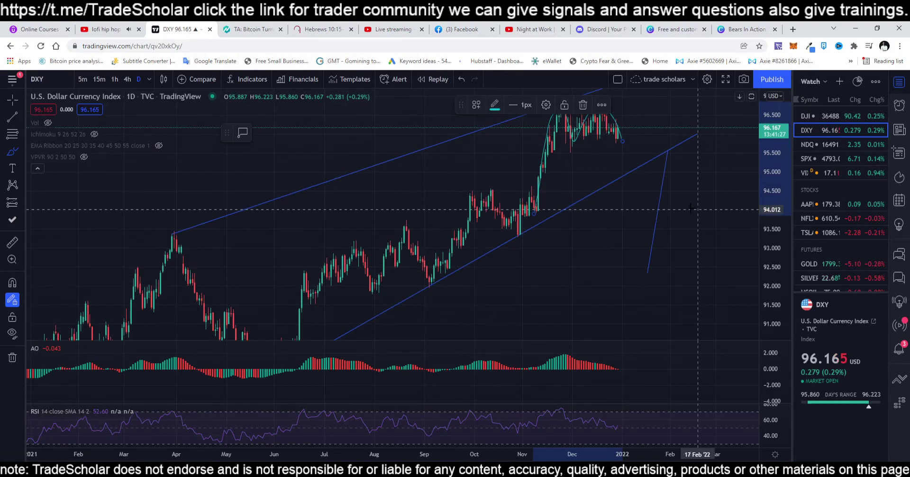
pyautogui.moveTo(657, 144); pyautogui.dragTo(571, 187)
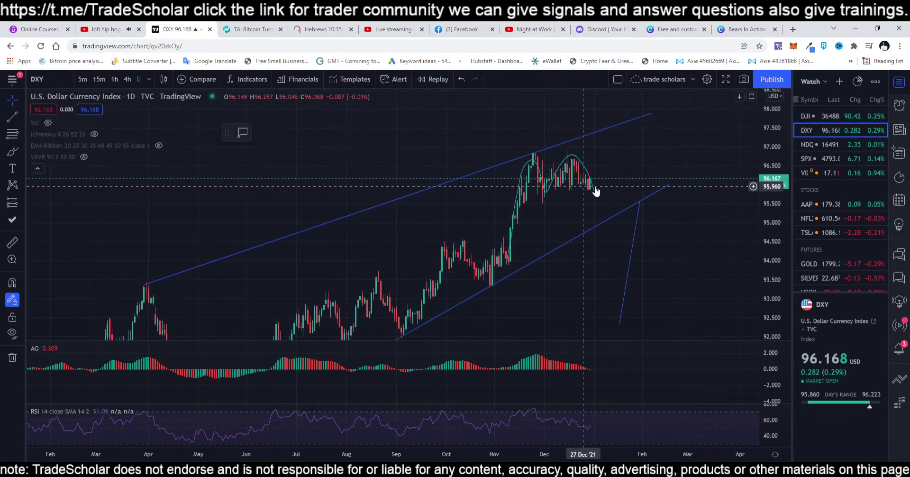
pyautogui.scroll(1, 572, 259)
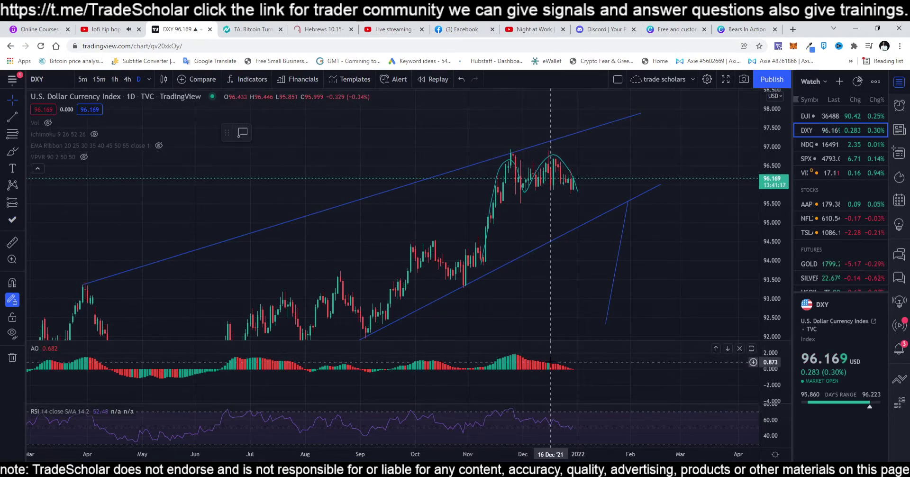
pyautogui.hotkey('alt', 't')
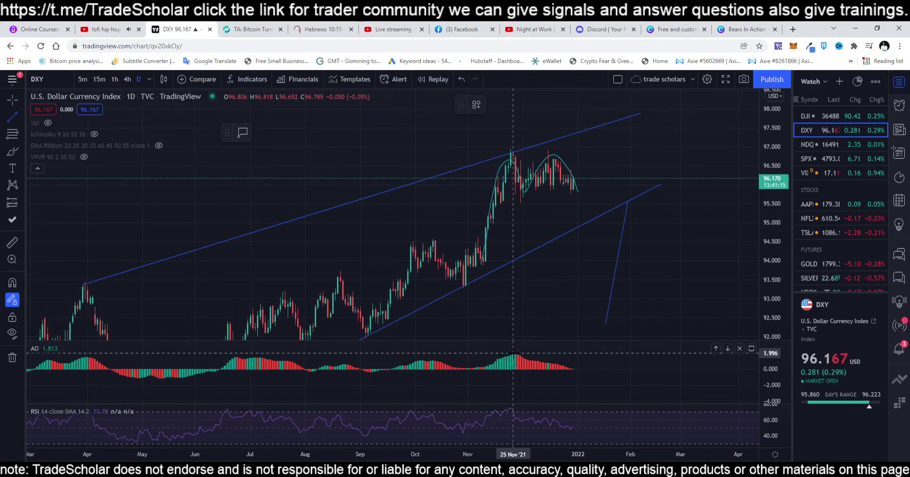
pyautogui.click(513, 353)
pyautogui.click(550, 363)
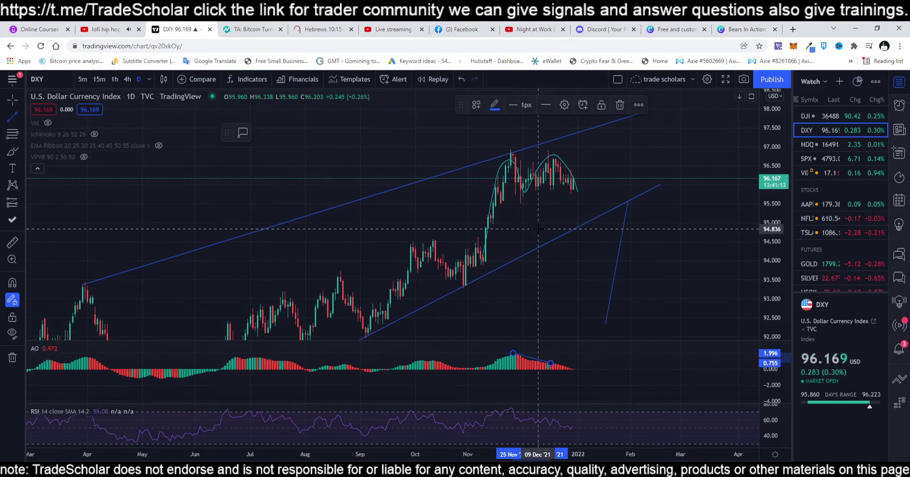
pyautogui.click(563, 219)
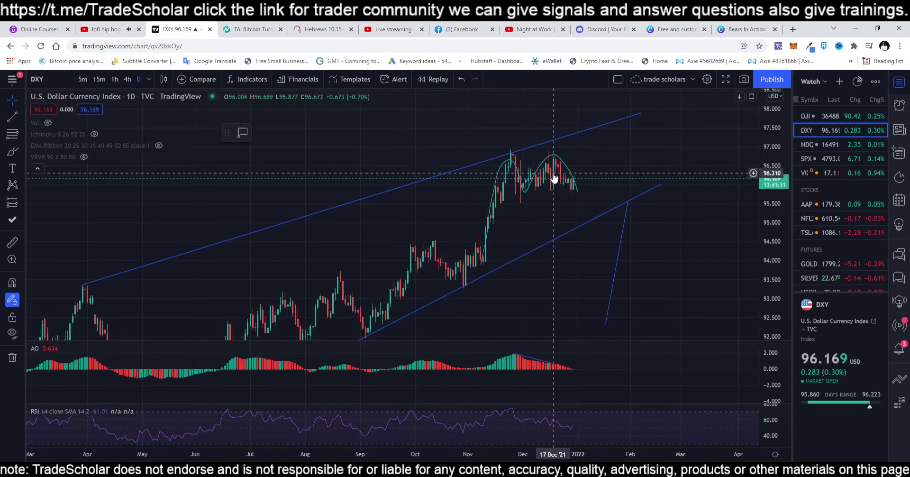
# Add the text label "double top - bearish" at the first peak, at about 96.935 on 17 November 2021.
pyautogui.click(21, 168)
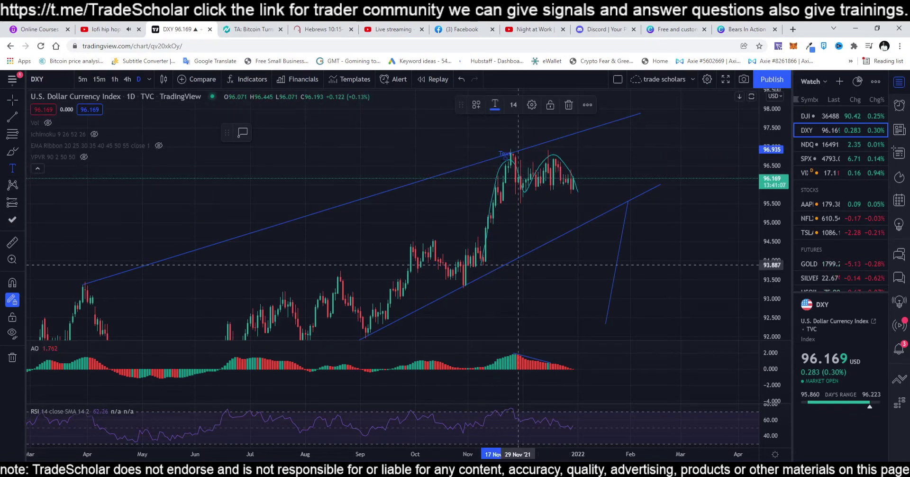
pyautogui.click(496, 150)
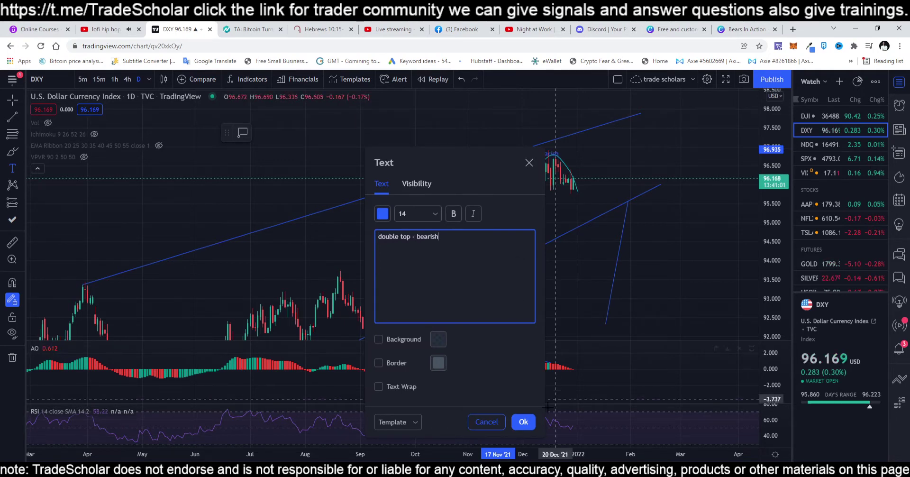
pyautogui.click(523, 421)
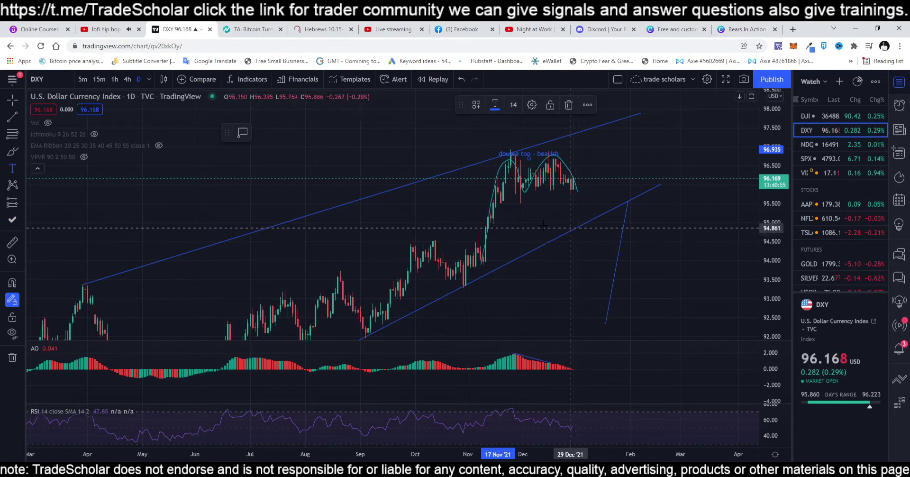
# Draw a horizontal trend line as the double top's neckline at about 95.84, spanning 8 October 2021 to 20 January 2022.
pyautogui.scroll(3, 370, 234)
pyautogui.scroll(2, 370, 234)
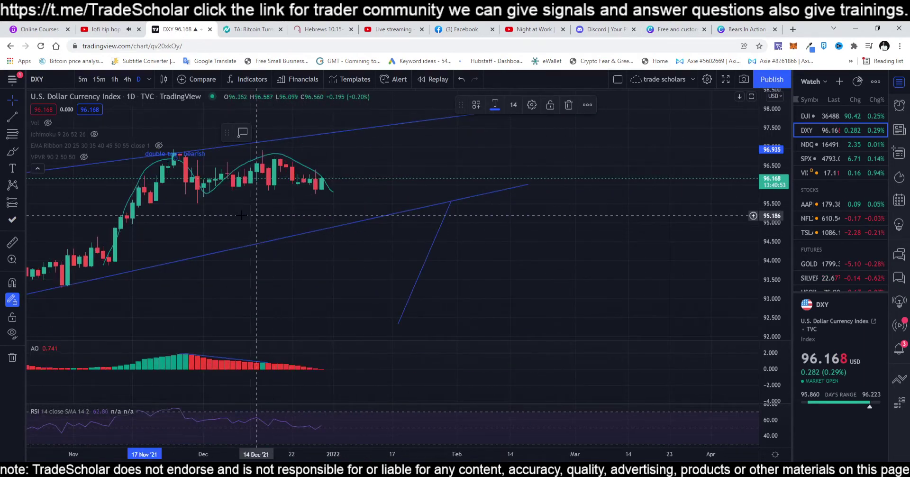
pyautogui.moveTo(273, 216); pyautogui.dragTo(539, 228)
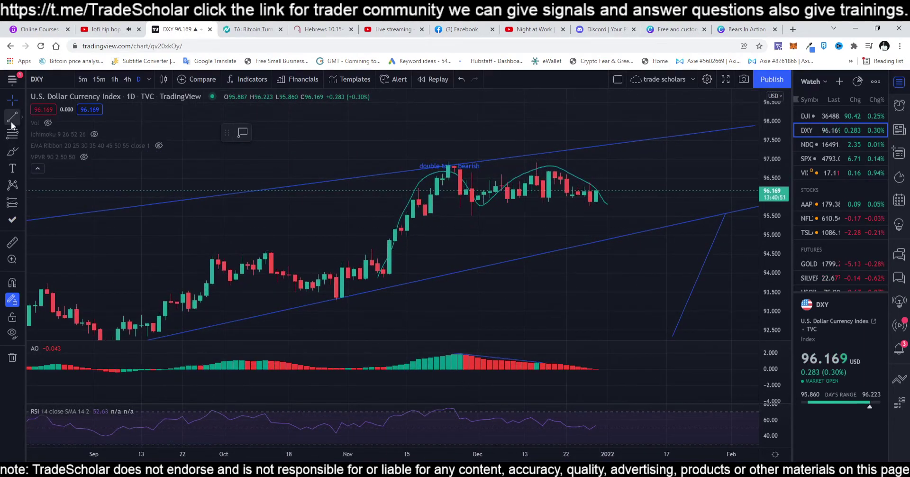
pyautogui.hotkey('alt', 't')
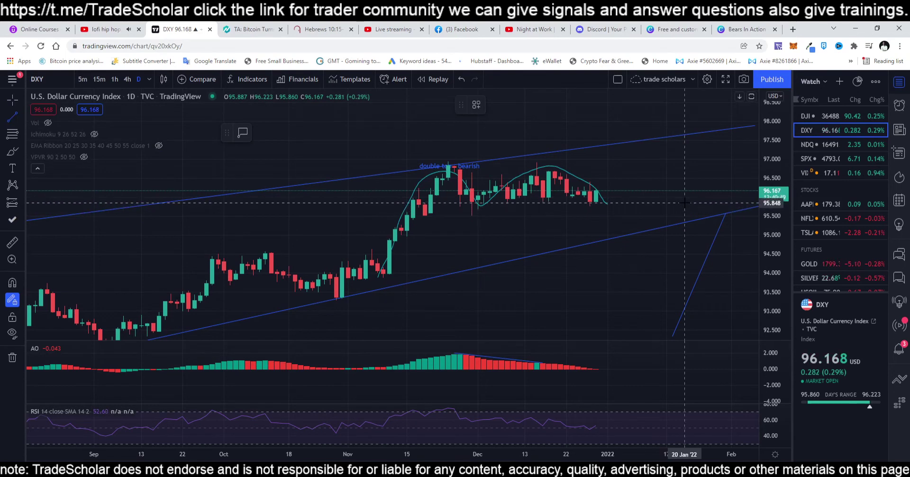
pyautogui.click(684, 202)
pyautogui.click(253, 202)
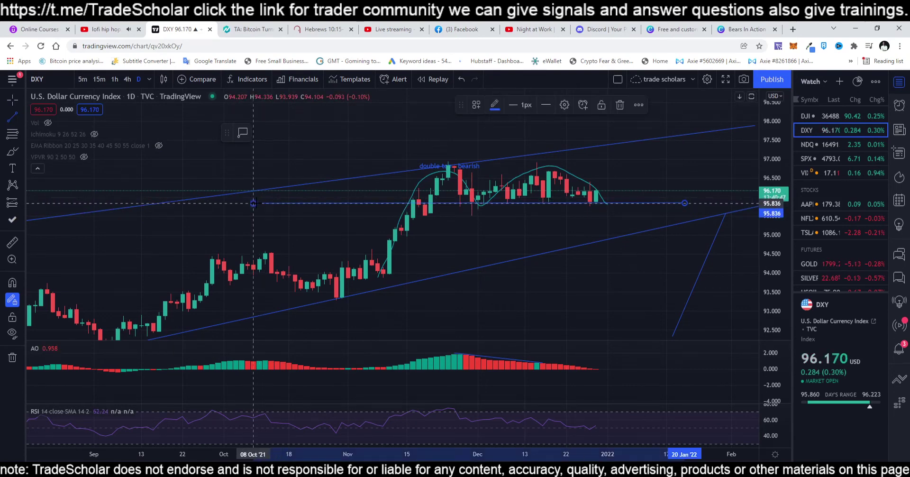
pyautogui.rightClick(770, 239)
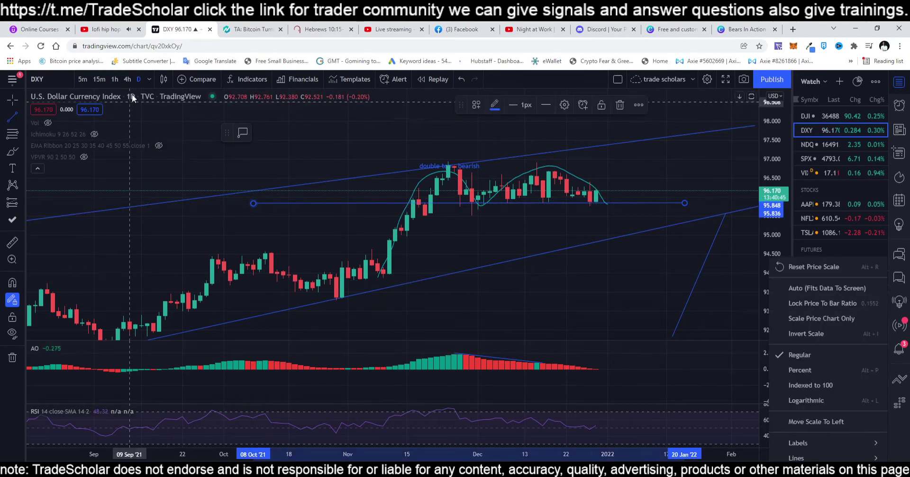
# Switch DXY to the 4 hour interval, rescale the AO pane, and examine the double top against its neckline.
pyautogui.click(128, 79)
pyautogui.scroll(-10, 448, 288)
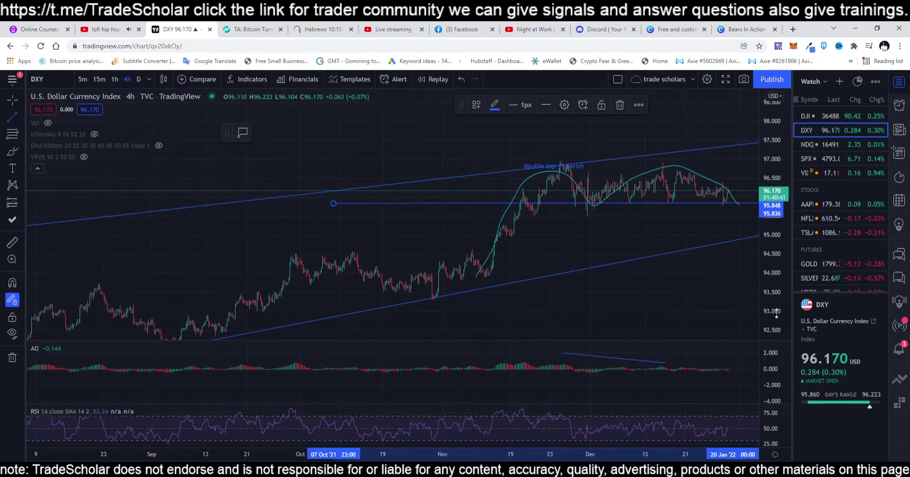
pyautogui.moveTo(767, 313); pyautogui.dragTo(765, 295)
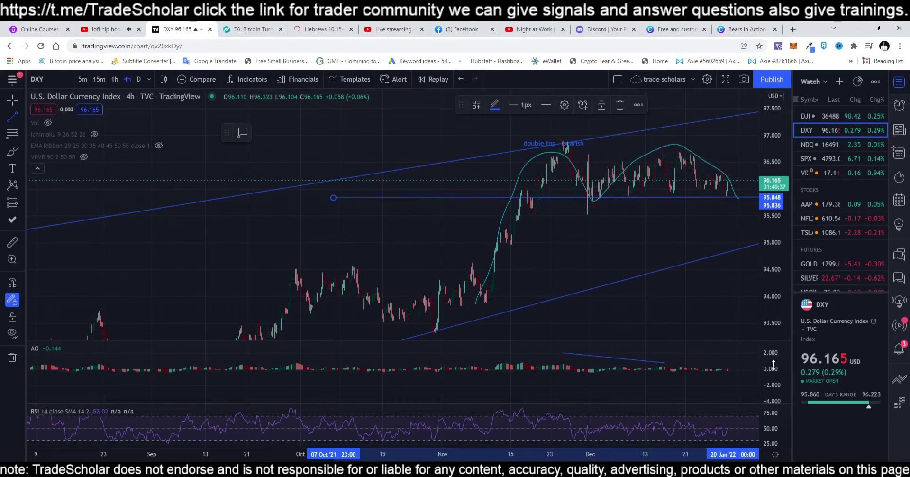
pyautogui.moveTo(774, 365); pyautogui.dragTo(772, 318)
pyautogui.moveTo(770, 352); pyautogui.dragTo(770, 378)
pyautogui.hotkey('alt', 'r')
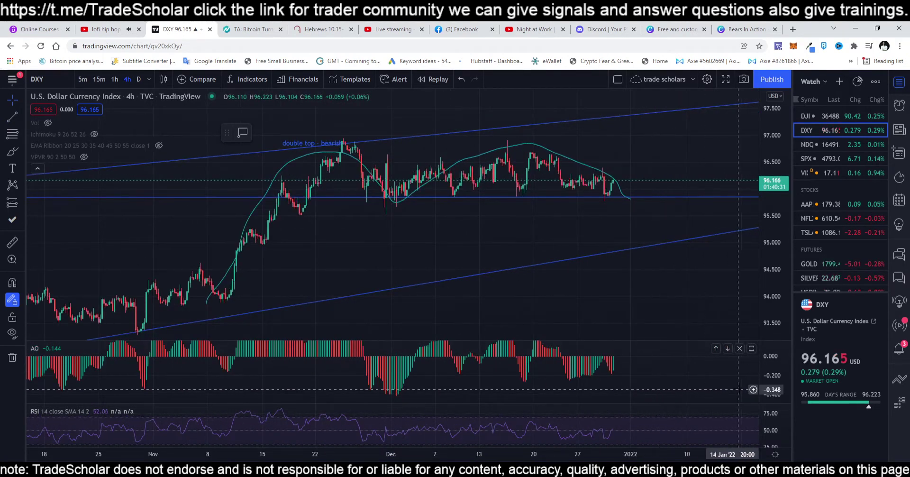
pyautogui.scroll(3, 597, 393)
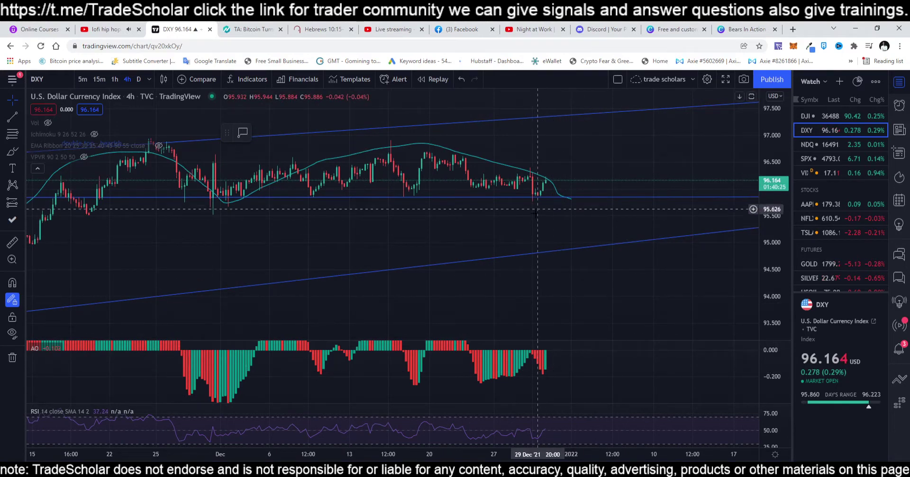
pyautogui.scroll(-3, 538, 209)
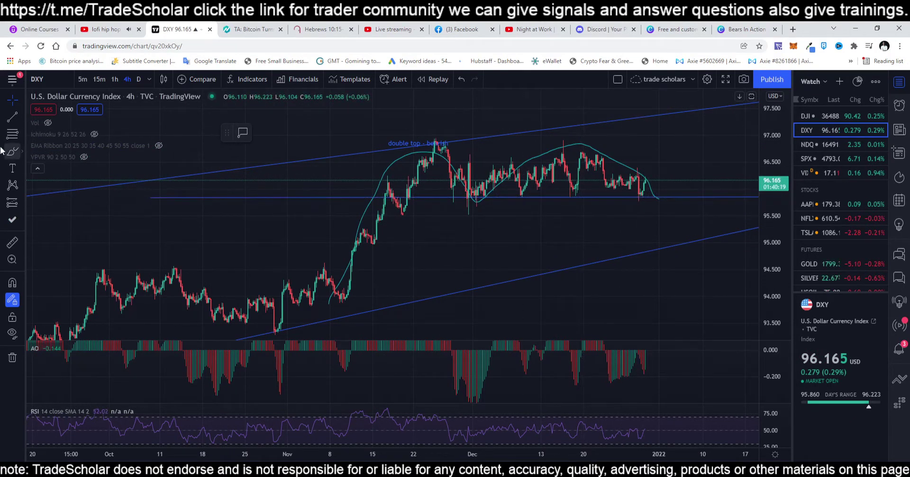
# Draw a near-vertical trend line from the first peak at about 96.861 down to the neckline at about 95.846.
pyautogui.click(14, 117)
pyautogui.click(436, 142)
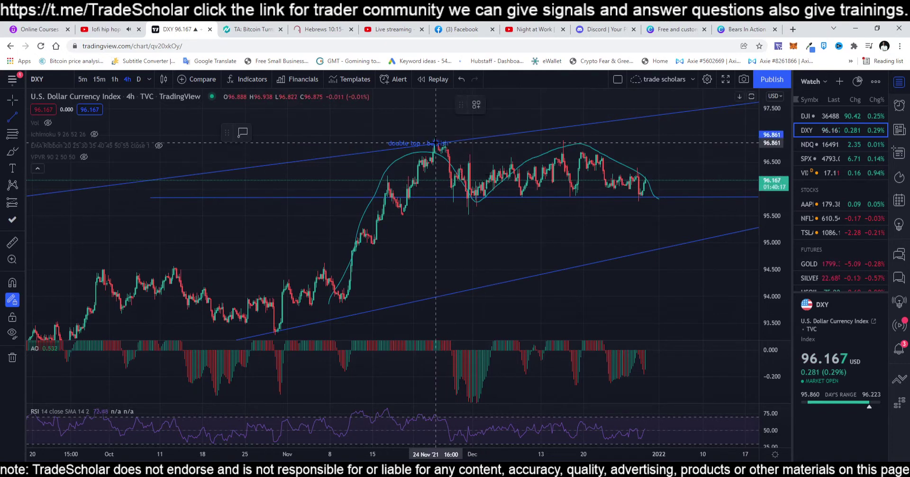
pyautogui.click(433, 197)
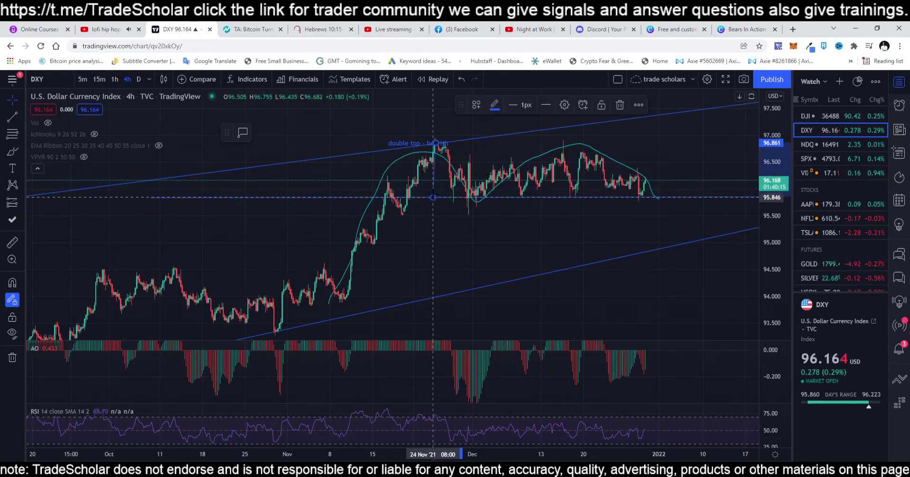
# Move the near-vertical trend line below the neckline at the second arc's end, and add a price label at about 94.823 at its lower end.
pyautogui.moveTo(436, 175); pyautogui.dragTo(662, 233)
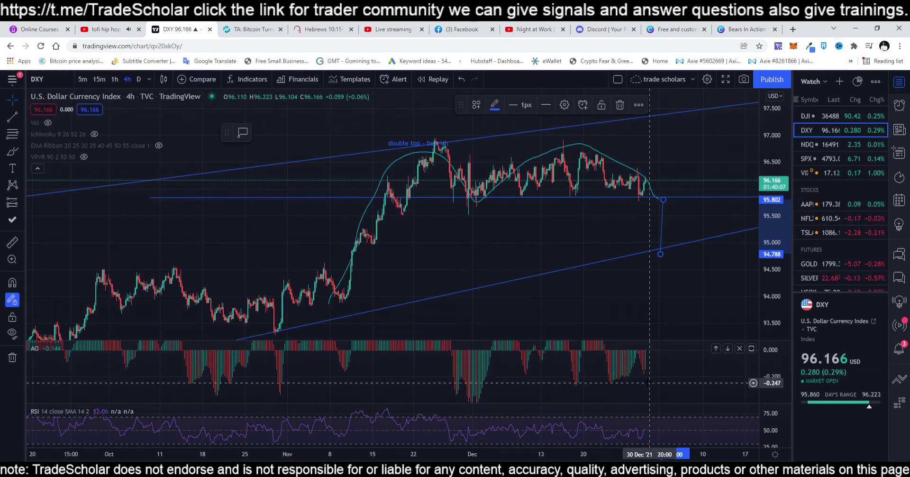
pyautogui.click(700, 264)
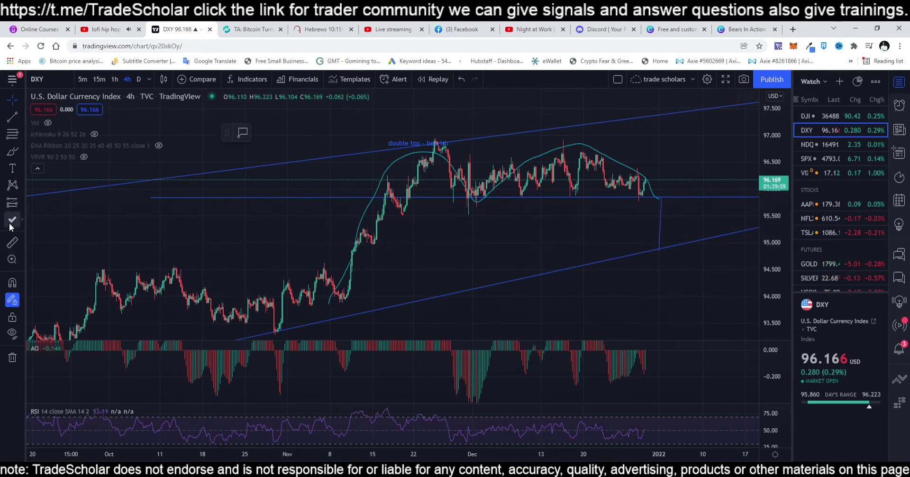
pyautogui.click(22, 170)
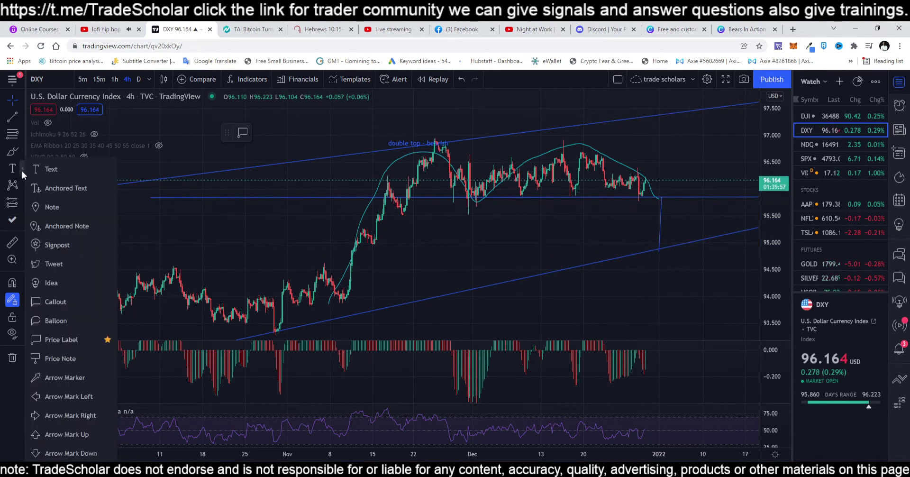
pyautogui.click(59, 337)
pyautogui.click(661, 251)
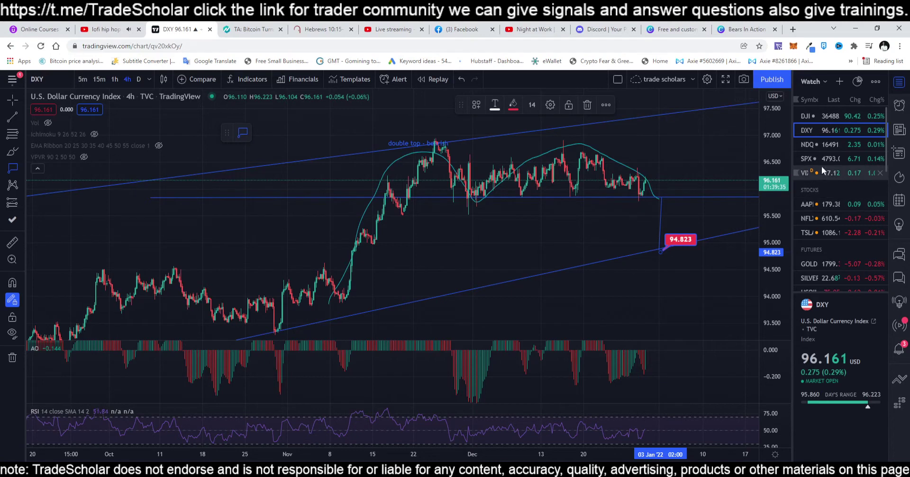
# View the NDQ and SPX charts on the 4 hour interval, rescaling SPX to examine its recent price action.
pyautogui.click(815, 147)
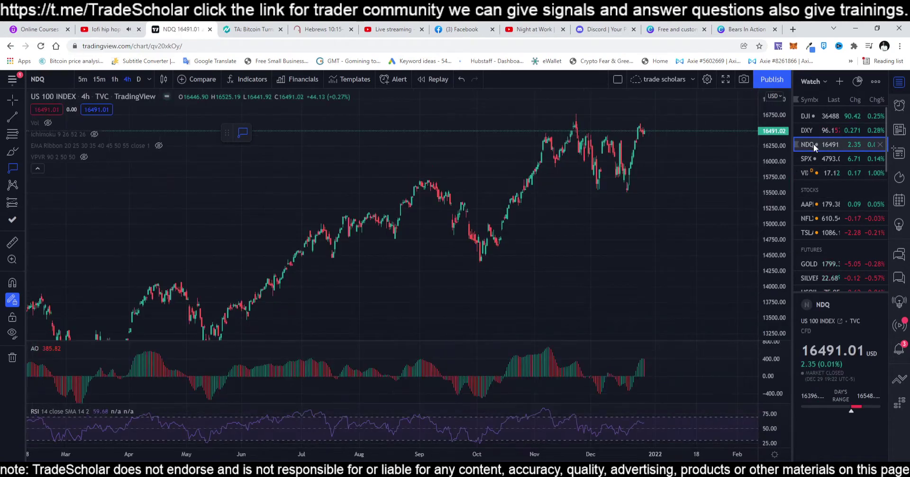
pyautogui.click(822, 158)
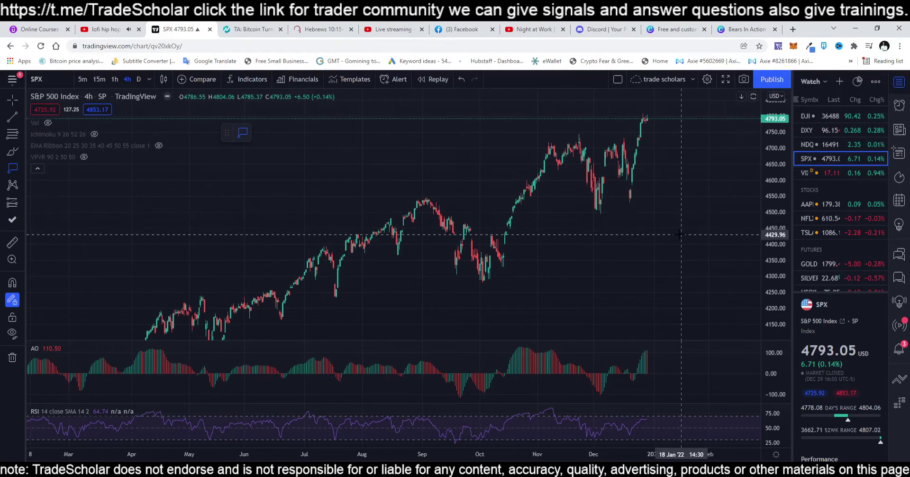
pyautogui.scroll(2, 676, 233)
pyautogui.scroll(1, 676, 234)
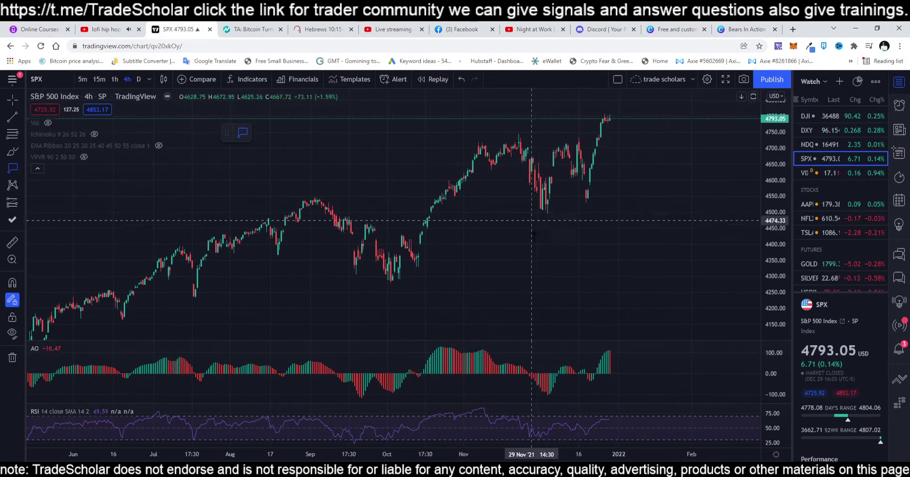
pyautogui.scroll(-1, 570, 256)
pyautogui.moveTo(778, 154); pyautogui.dragTo(782, 210)
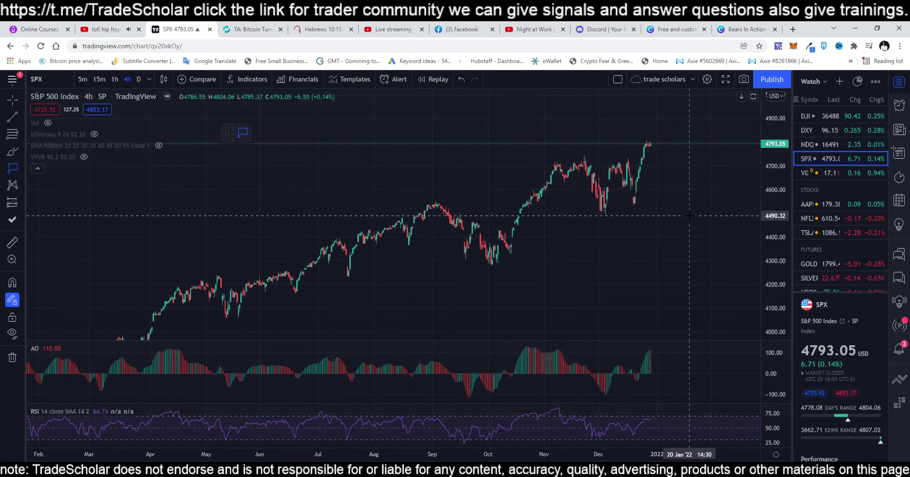
pyautogui.scroll(2, 700, 218)
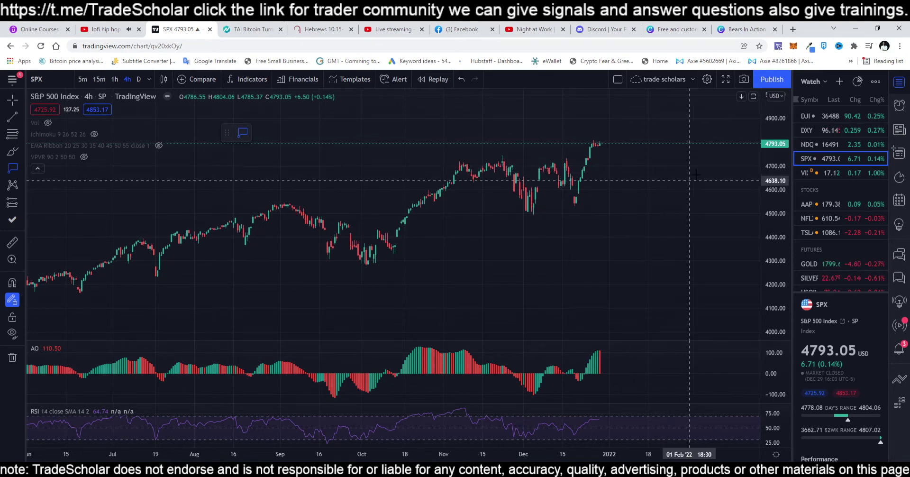
# Switch to the newsbtc.com article "TA: Bitcoin Turns Sell on Rallies Towards $48K, Bears In Action" and read its summary points.
pyautogui.click(251, 23)
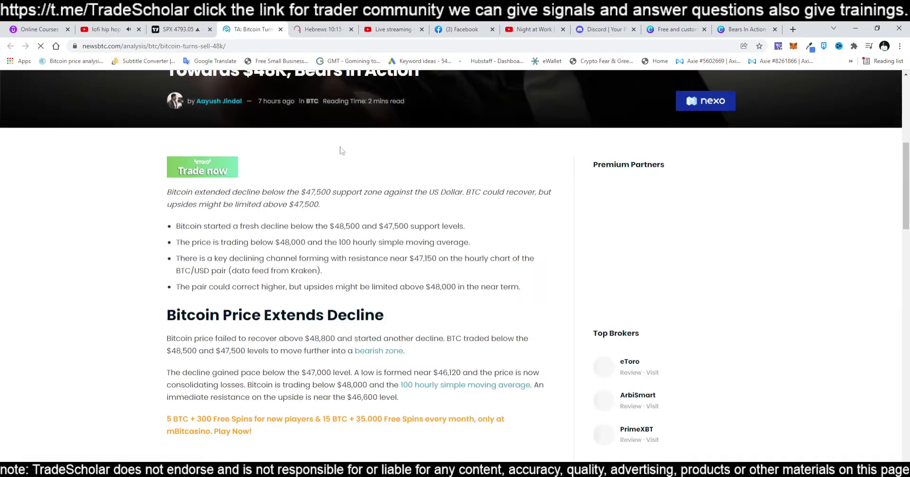
pyautogui.scroll(-2, 474, 261)
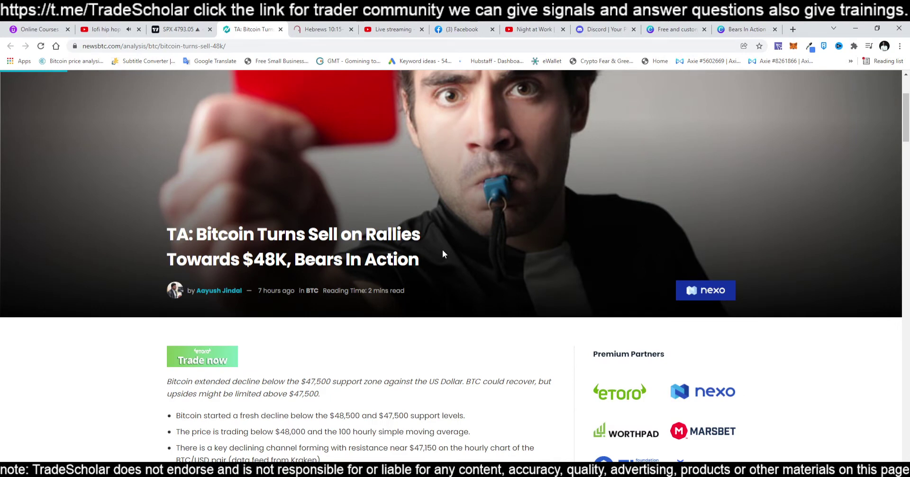
pyautogui.scroll(-5, 443, 251)
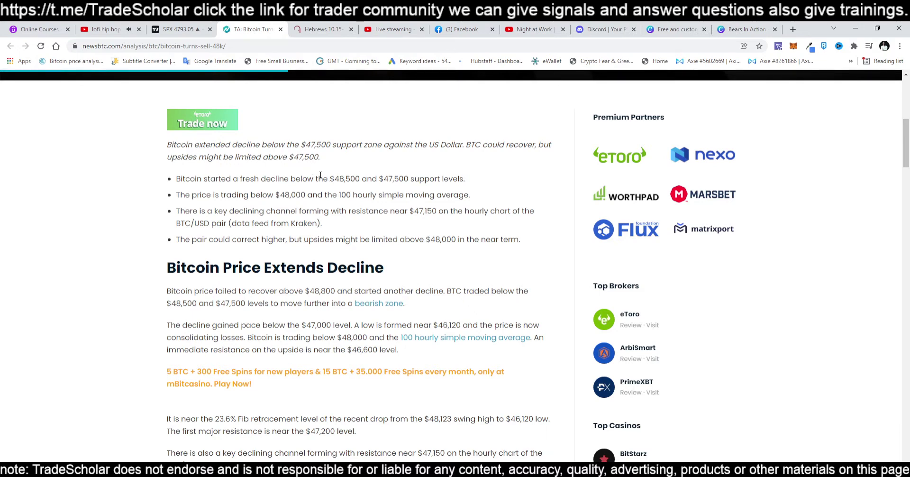
# Return to the TradingView chart and load the Bybit BTCUSD Perpetual Contract from the crypto watchlist.
pyautogui.click(179, 29)
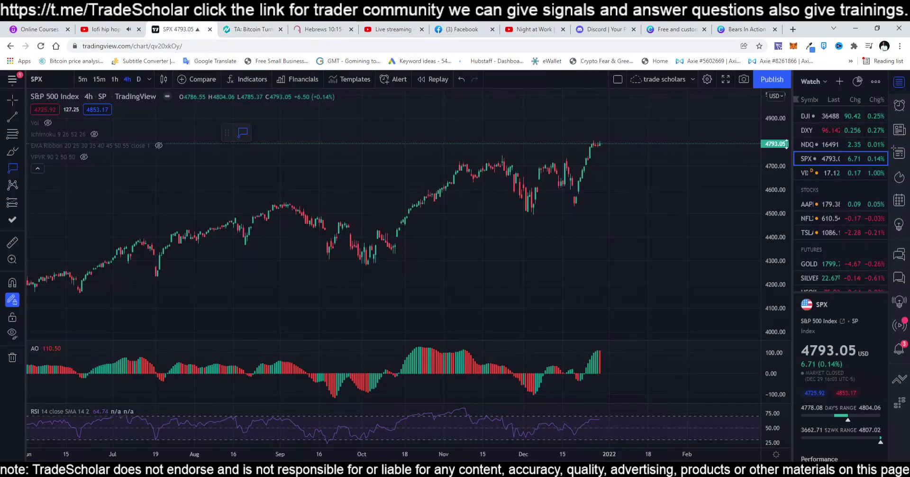
pyautogui.scroll(-1, 812, 223)
pyautogui.scroll(-3, 813, 220)
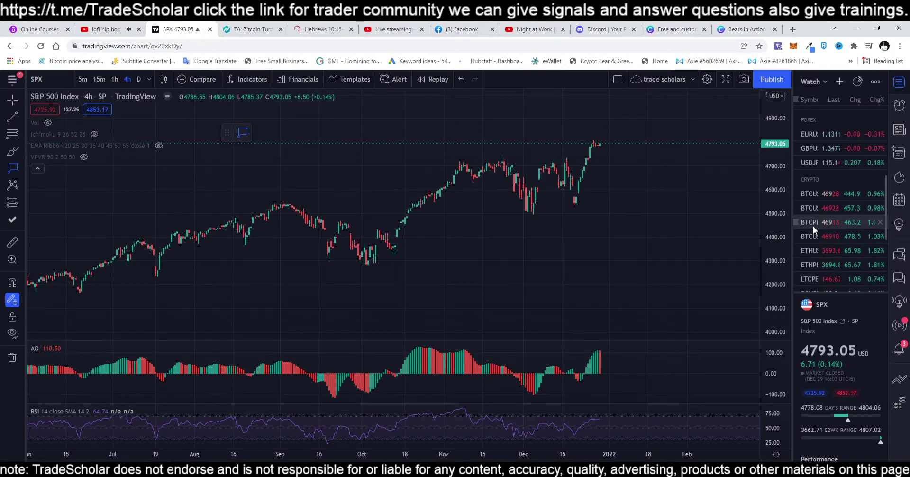
pyautogui.click(813, 236)
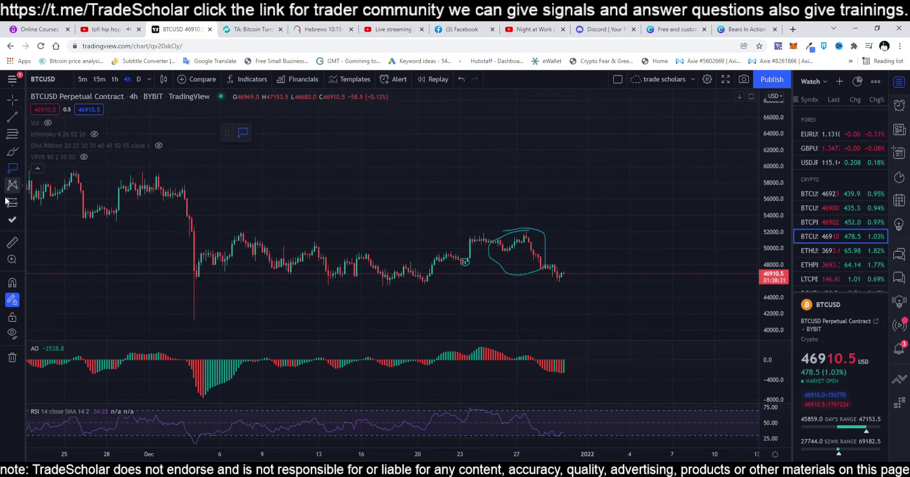
# Place a price label just beyond the latest BTCUSD candles at 30 December 2021 and set its price to 47500.0.
pyautogui.click(22, 168)
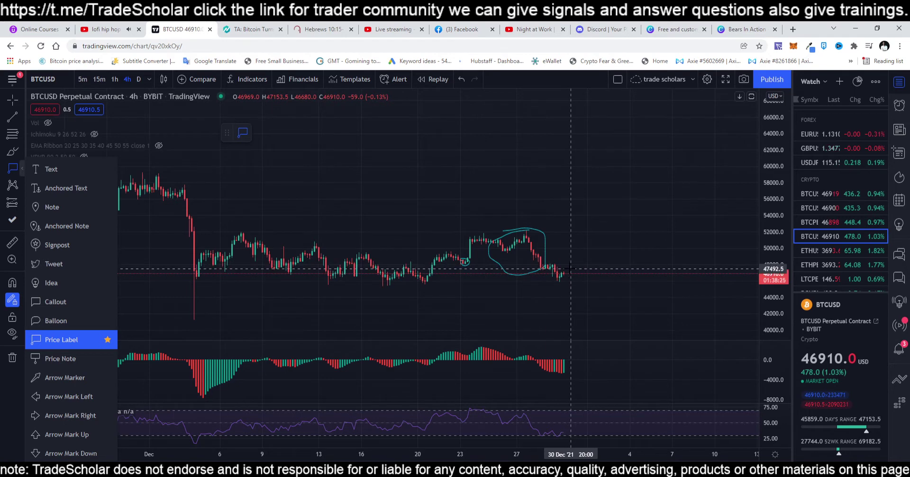
pyautogui.click(571, 269)
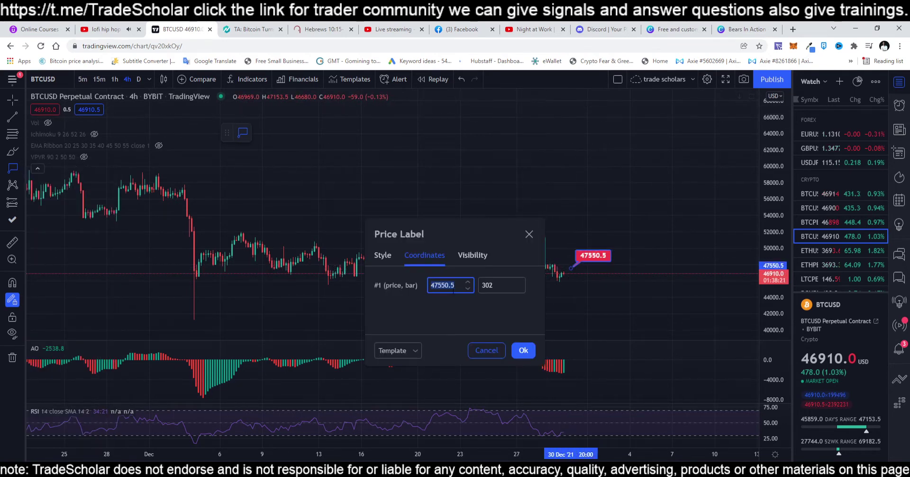
pyautogui.write('47500.0')
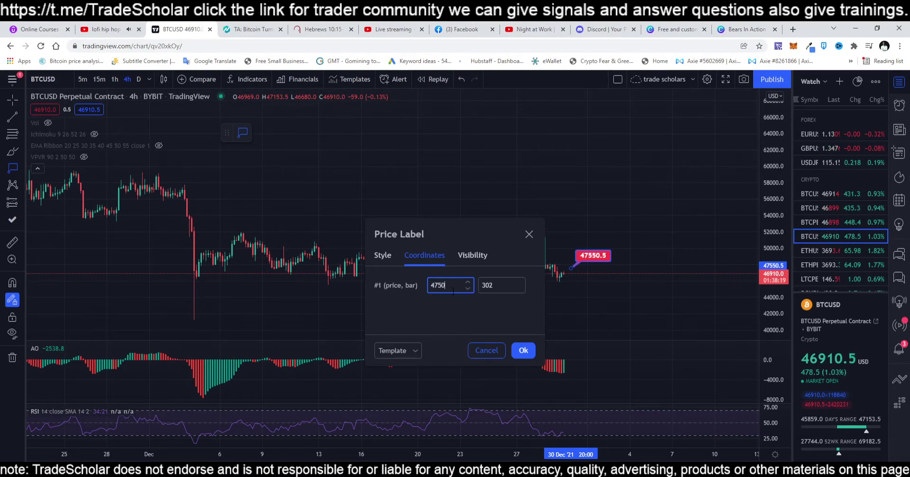
pyautogui.click(533, 235)
pyautogui.scroll(4, 764, 244)
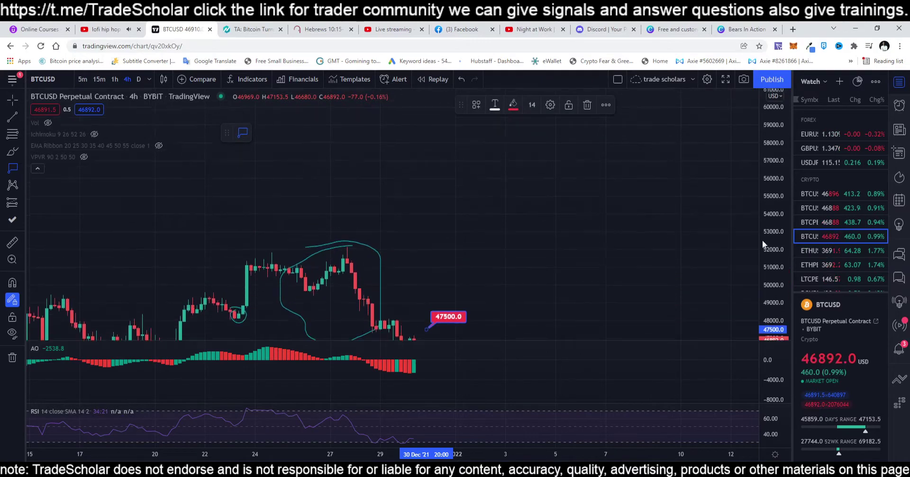
pyautogui.scroll(2, 763, 245)
pyautogui.moveTo(96, 280)
pyautogui.mouseDown()
pyautogui.moveTo(458, 194)
pyautogui.moveTo(507, 193)
pyautogui.mouseUp()
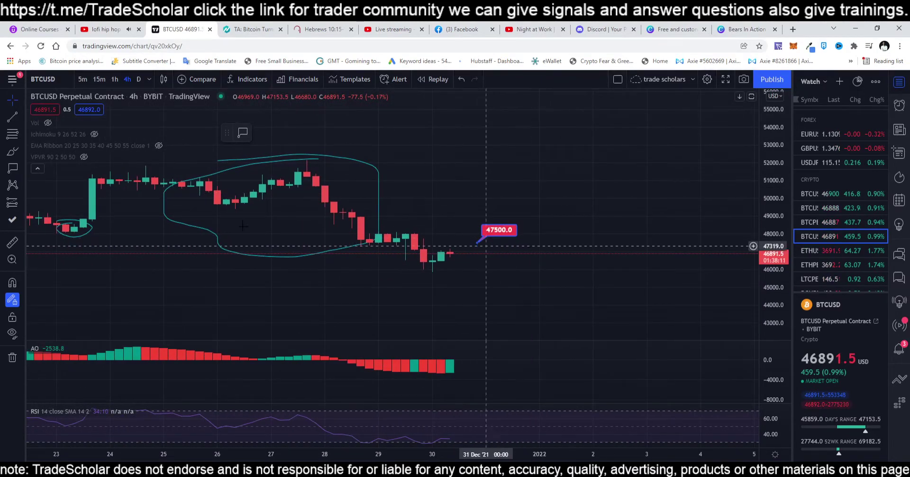
# Draw a horizontal ray from 25 December 2021 at about 47478.5, in line with the 47500.0 price label.
pyautogui.click(21, 116)
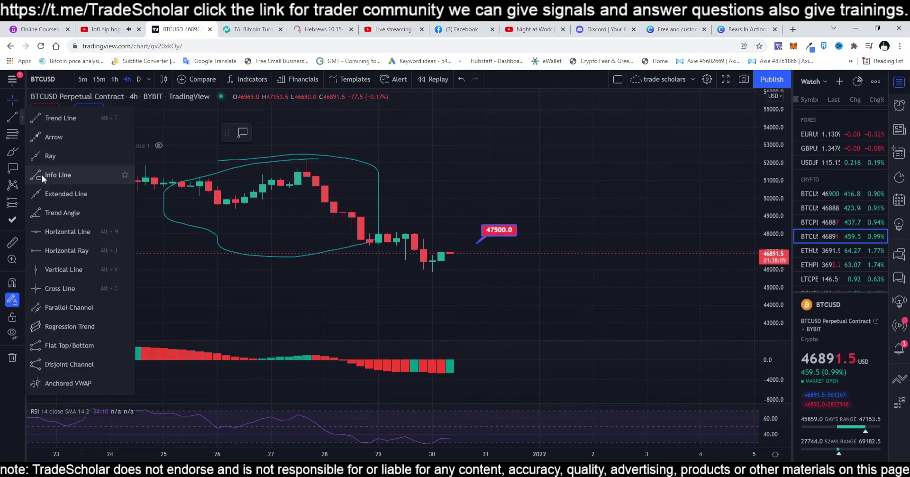
pyautogui.click(41, 251)
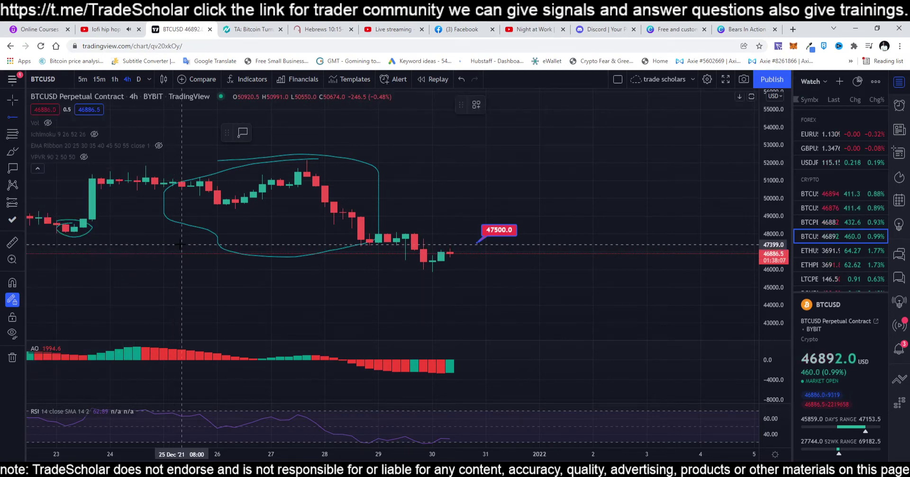
pyautogui.click(181, 244)
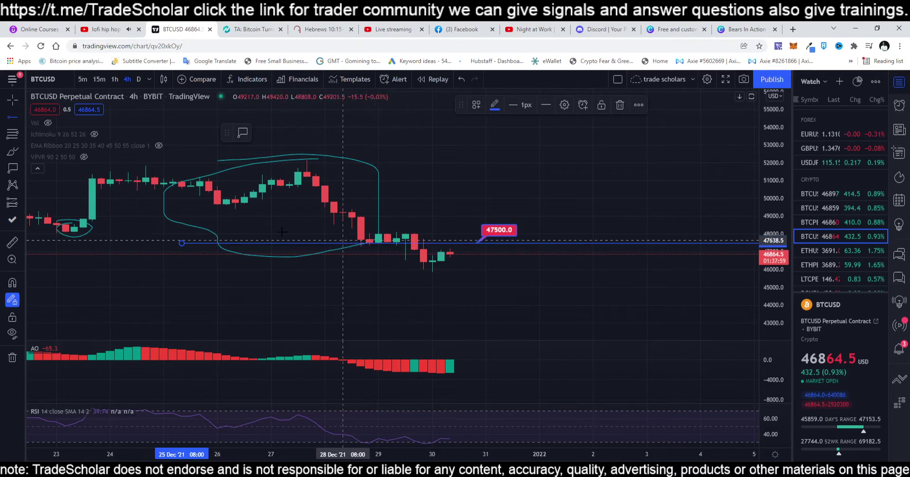
# Circle the 28 to 29 December candles along the 47500 support ray with a brush stroke and delete that stroke.
pyautogui.click(361, 238)
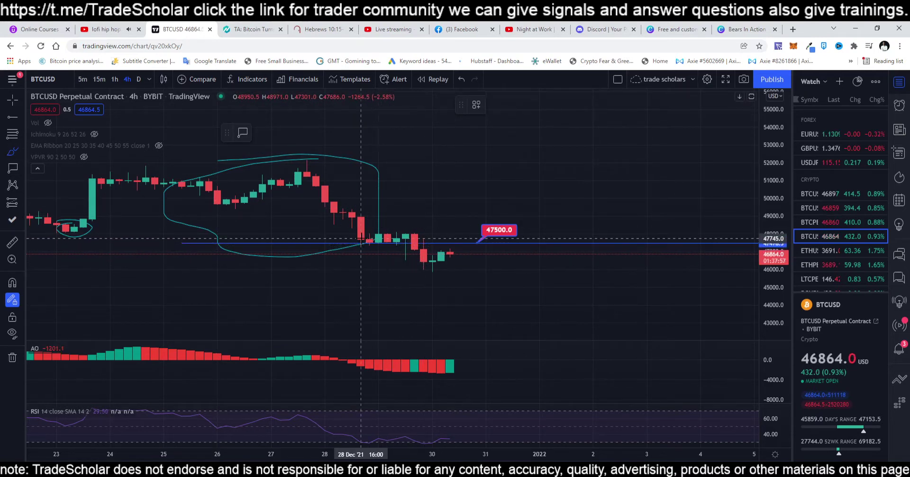
pyautogui.moveTo(361, 238)
pyautogui.mouseDown()
pyautogui.moveTo(420, 236)
pyautogui.moveTo(361, 245)
pyautogui.mouseUp()
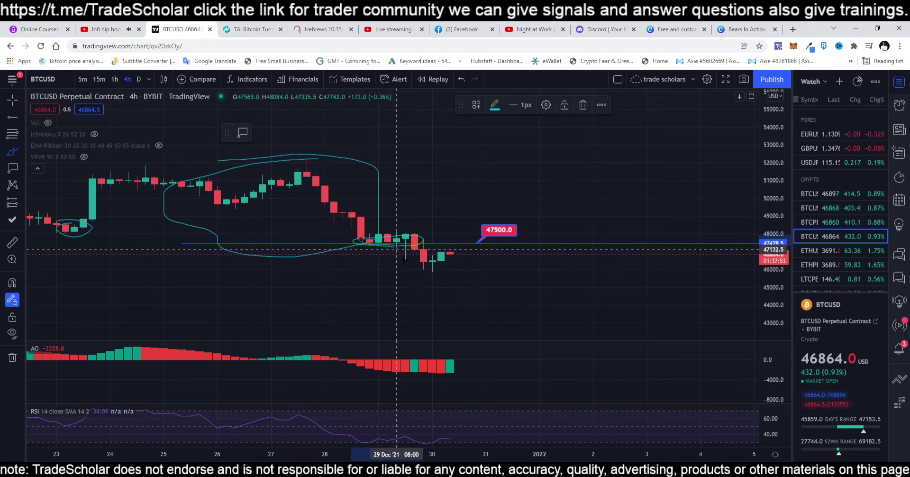
pyautogui.click(585, 108)
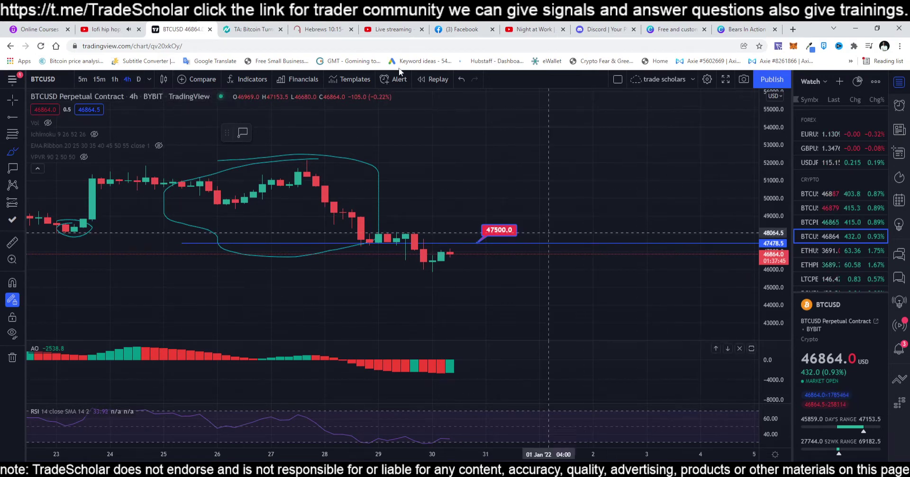
# Check the newsbtc article's price levels and draw a horizontal ray on BTCUSD from 28 December 2021 with its price set to 48000.0.
pyautogui.click(252, 29)
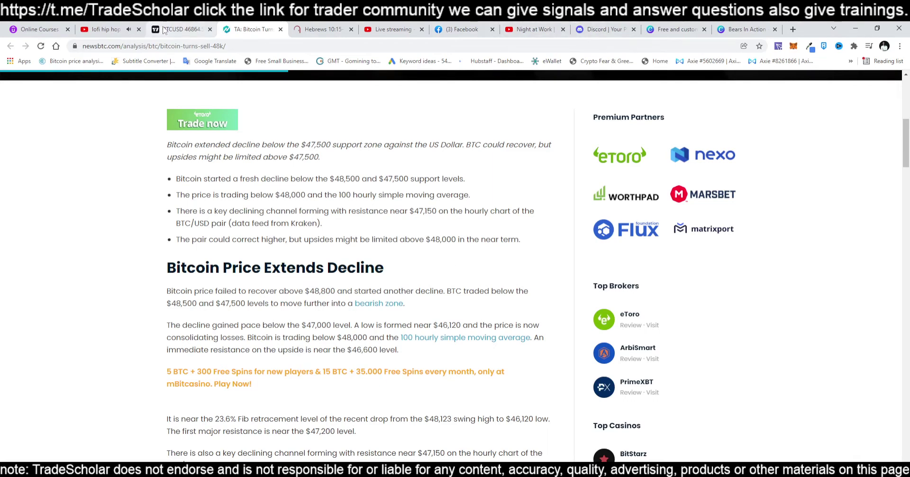
pyautogui.click(180, 29)
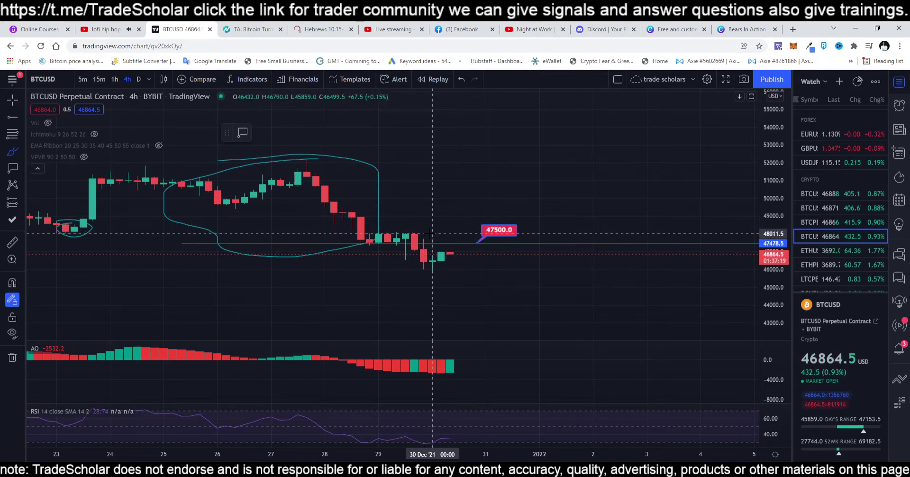
pyautogui.click(13, 116)
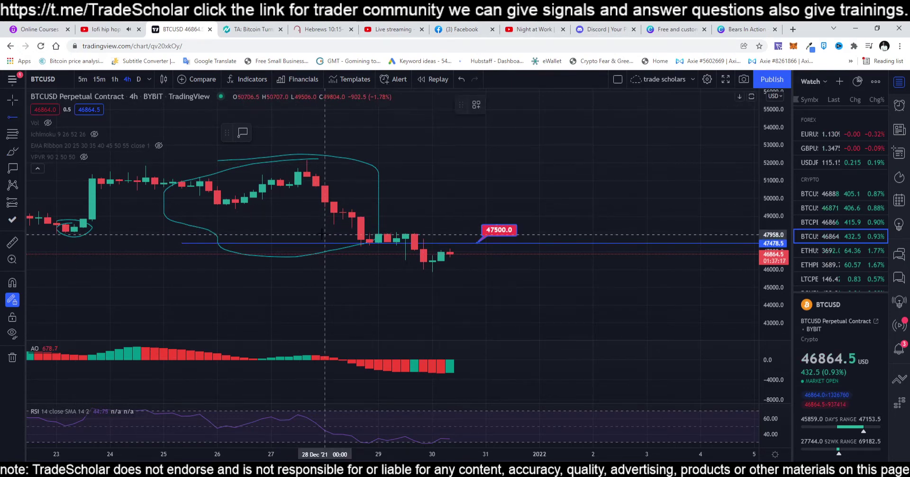
pyautogui.click(325, 233)
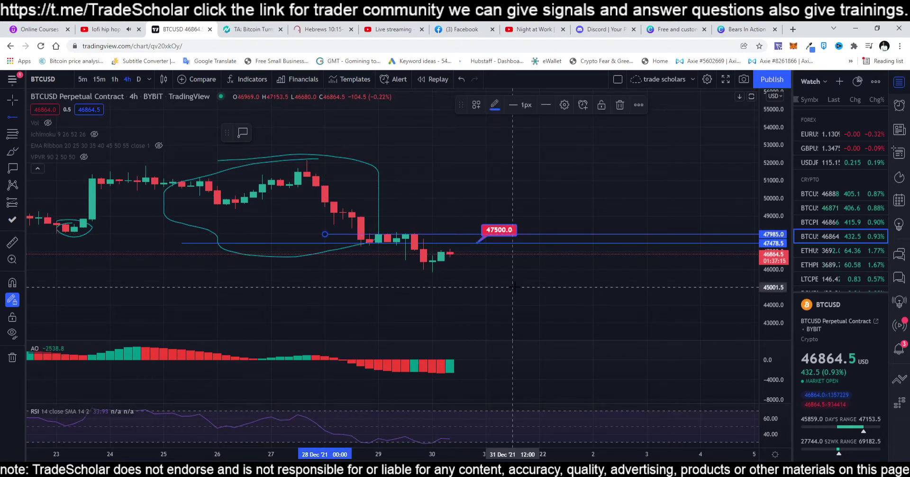
pyautogui.click(569, 105)
pyautogui.click(457, 258)
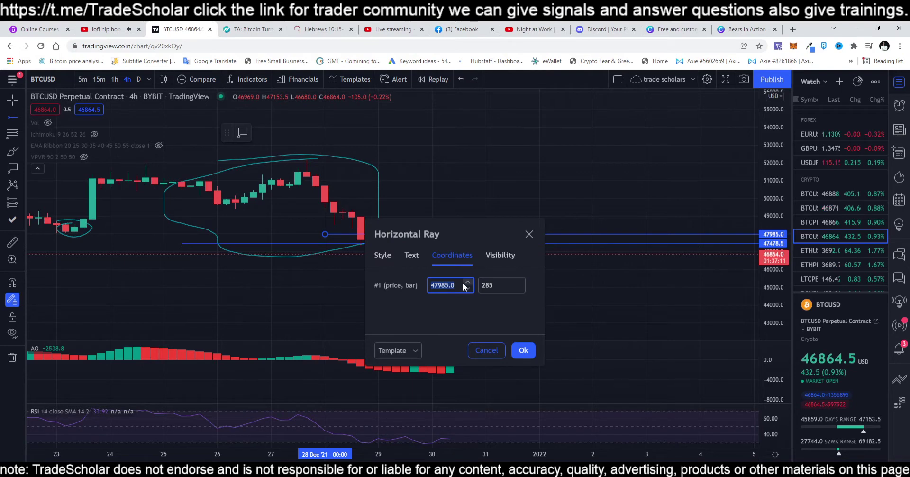
pyautogui.write('4800.0')
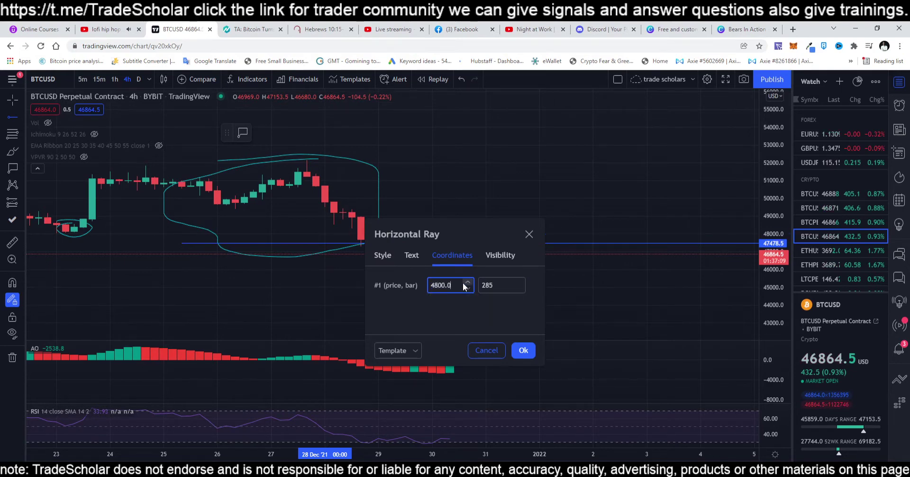
pyautogui.write('0.0')
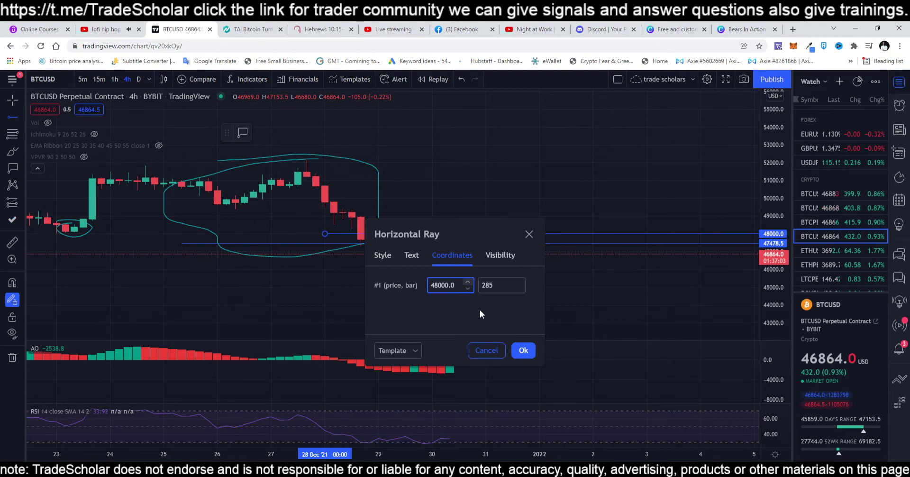
pyautogui.click(523, 351)
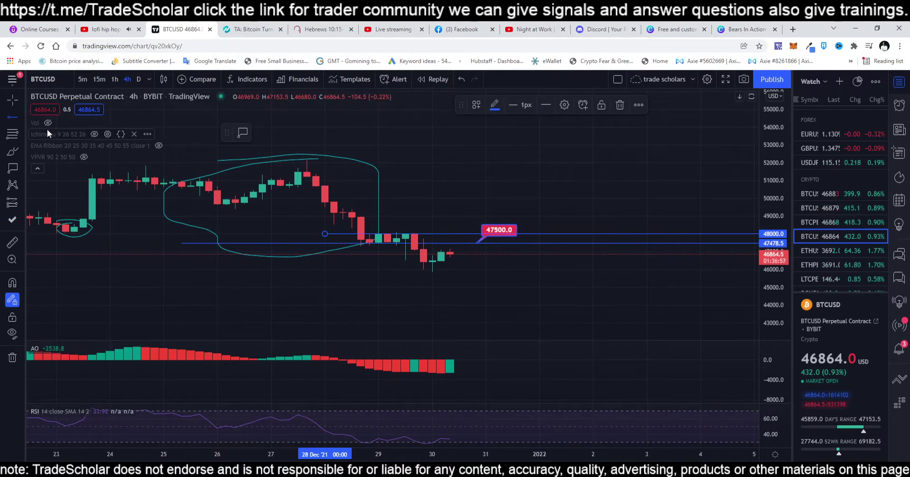
# Add the text "resistance" at 30 December 2021, about 48278, beside the 48000 ray on the BTCUSD chart.
pyautogui.moveTo(63, 123)
pyautogui.click(20, 168)
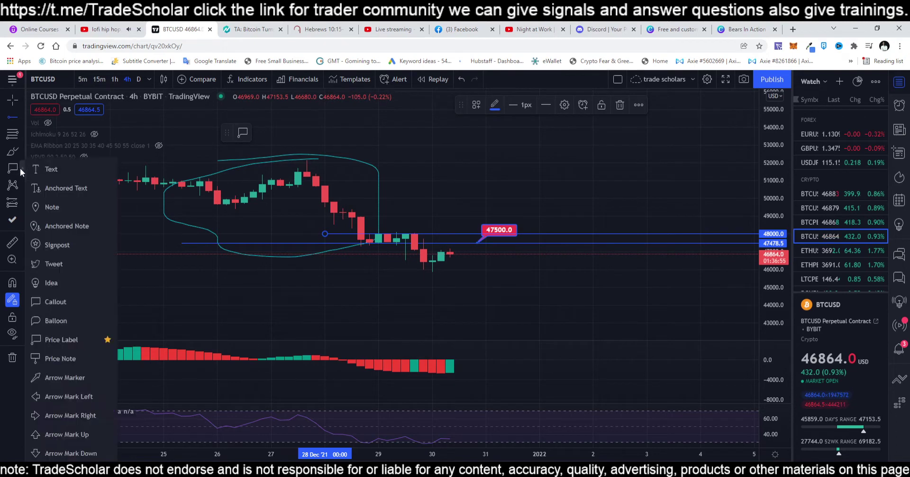
pyautogui.click(47, 170)
pyautogui.click(432, 225)
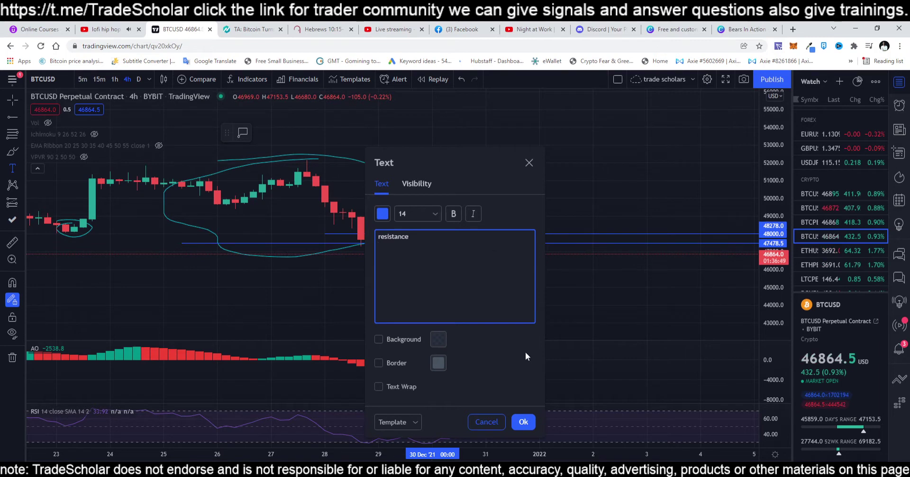
pyautogui.click(524, 422)
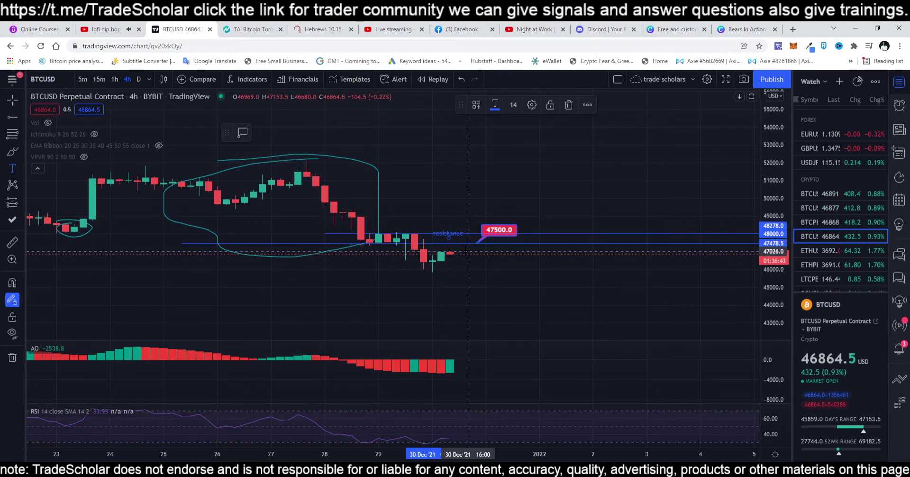
# Adjust the volume of the lofi hip hop stream on YouTube and close the Night at Work video's page.
pyautogui.click(245, 27)
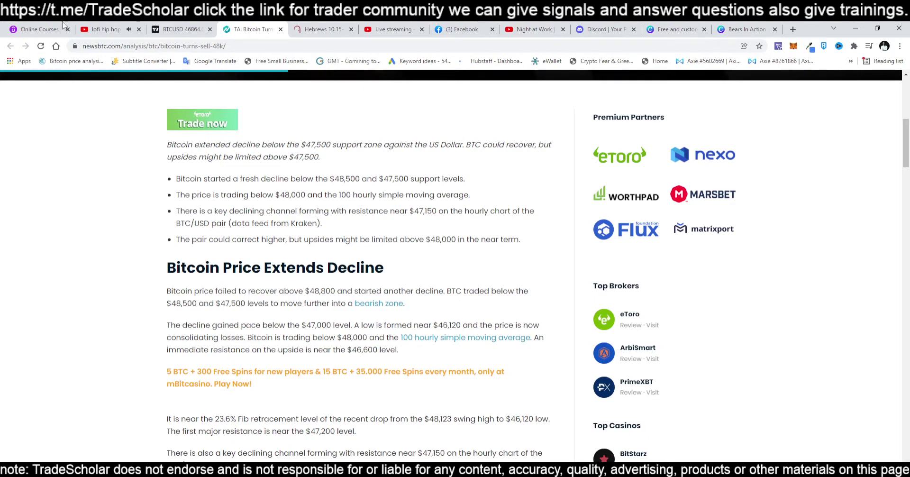
pyautogui.click(102, 30)
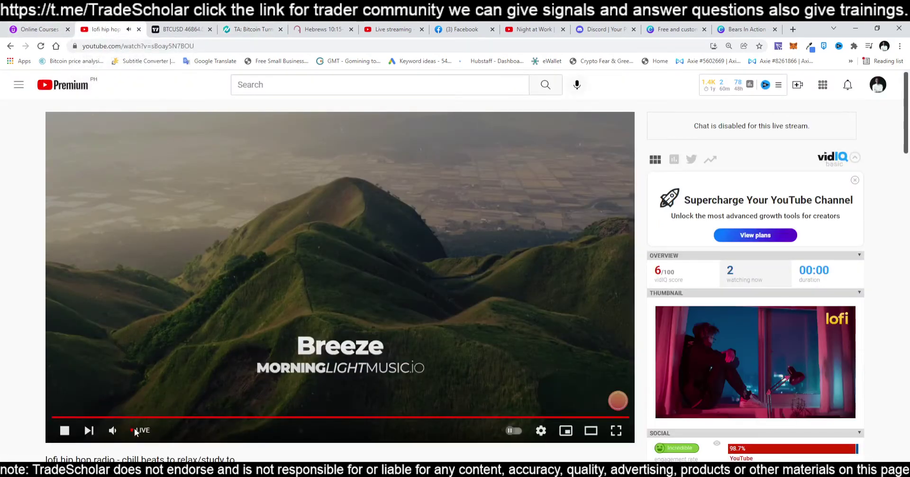
pyautogui.click(131, 431)
pyautogui.click(531, 31)
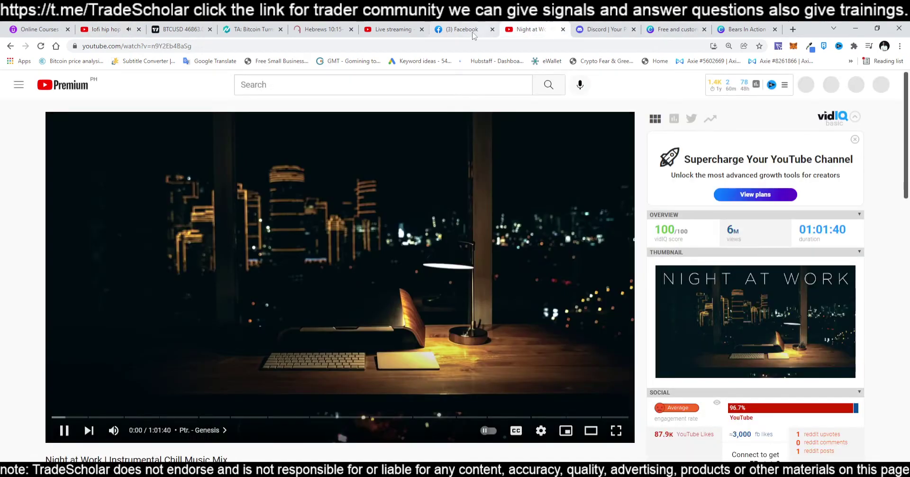
pyautogui.click(562, 31)
# Check the live stream's preview and analytics in YouTube Studio and return to the BTCUSD chart.
pyautogui.click(401, 28)
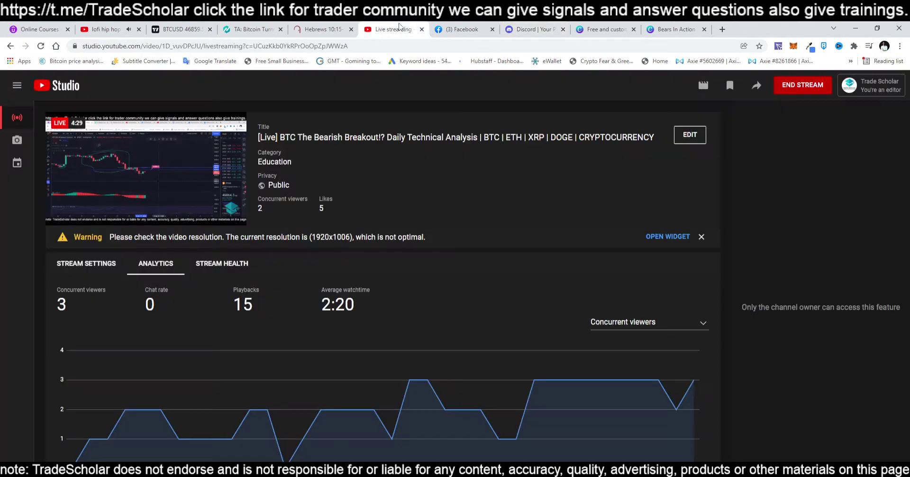
pyautogui.click(324, 29)
pyautogui.click(254, 29)
pyautogui.click(182, 29)
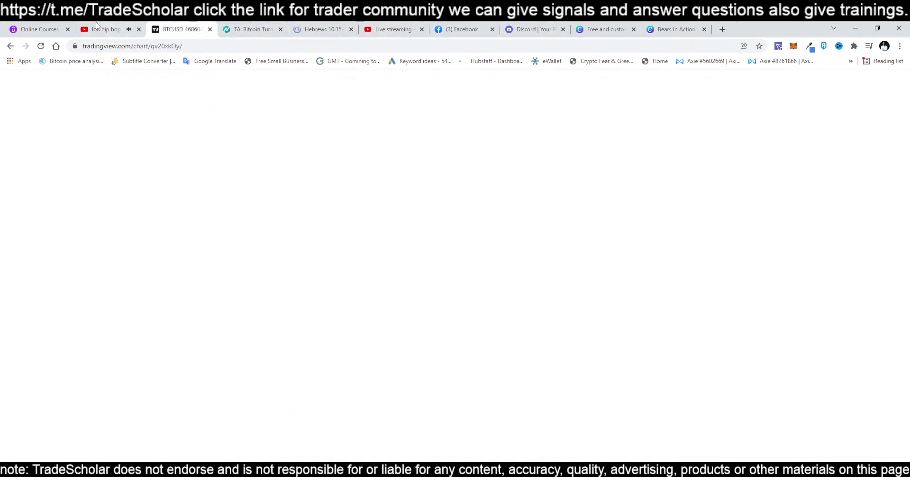
pyautogui.click(92, 26)
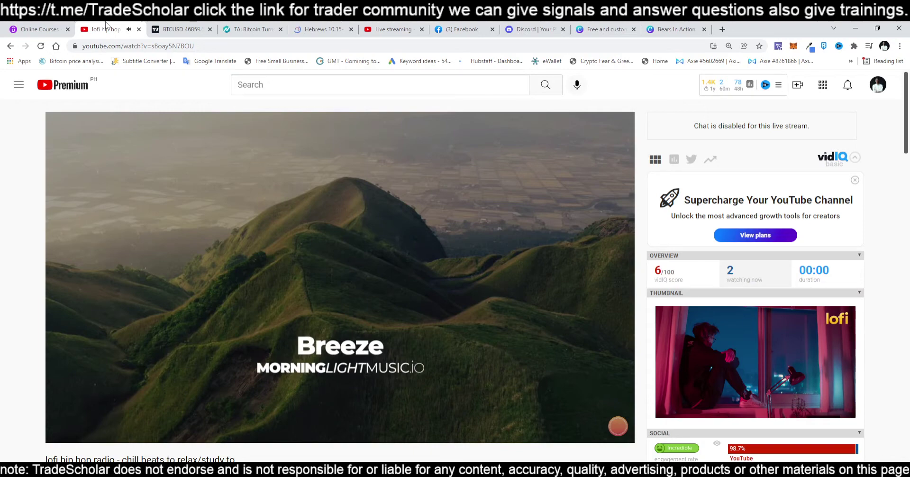
pyautogui.click(394, 32)
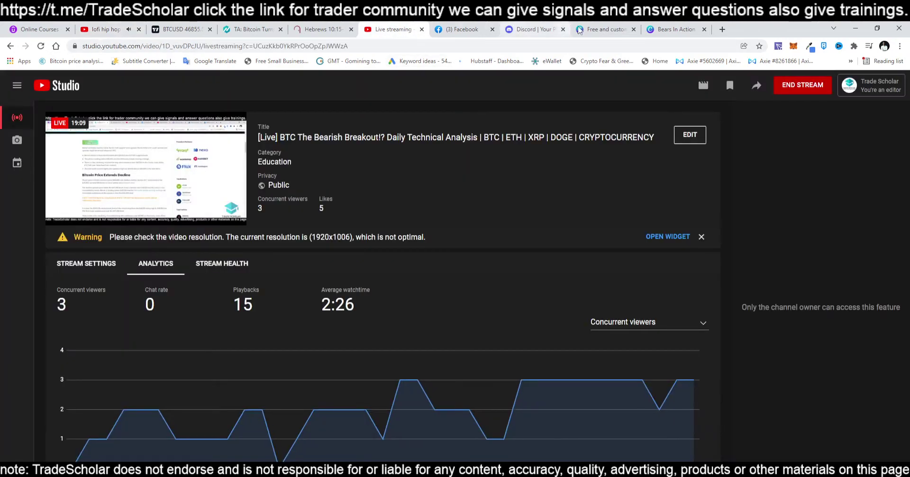
pyautogui.click(179, 27)
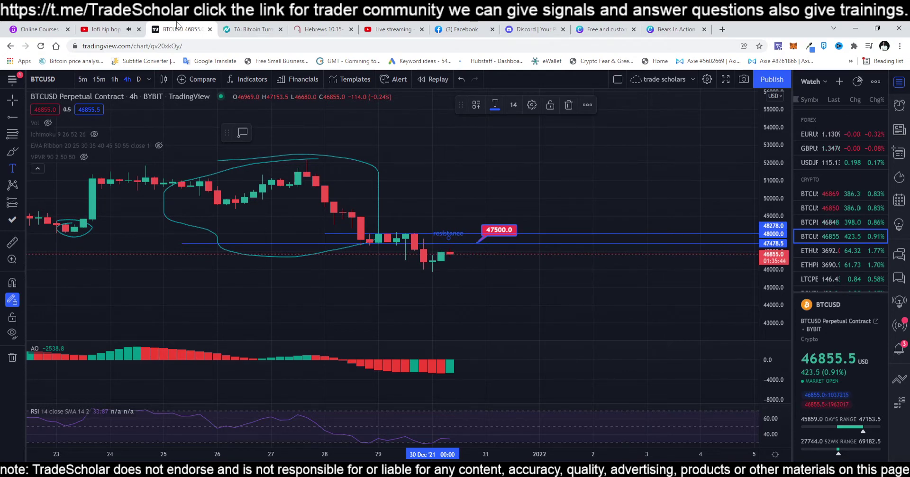
# Readjust the lofi hip hop stream's volume on YouTube to a very low, audible level.
pyautogui.click(105, 29)
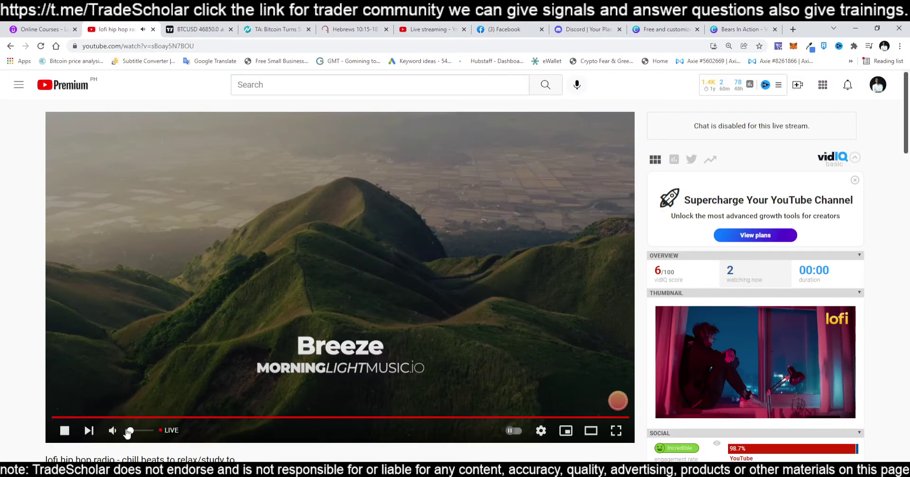
pyautogui.moveTo(128, 433); pyautogui.dragTo(130, 435)
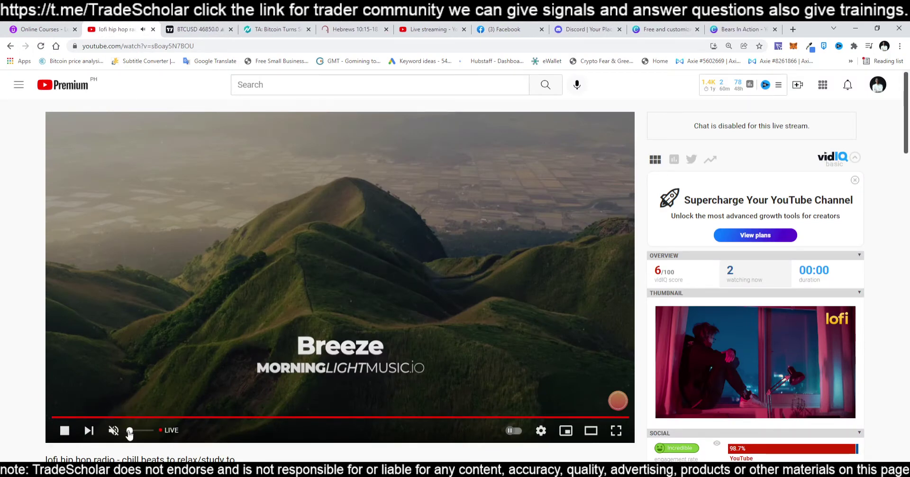
pyautogui.click(129, 433)
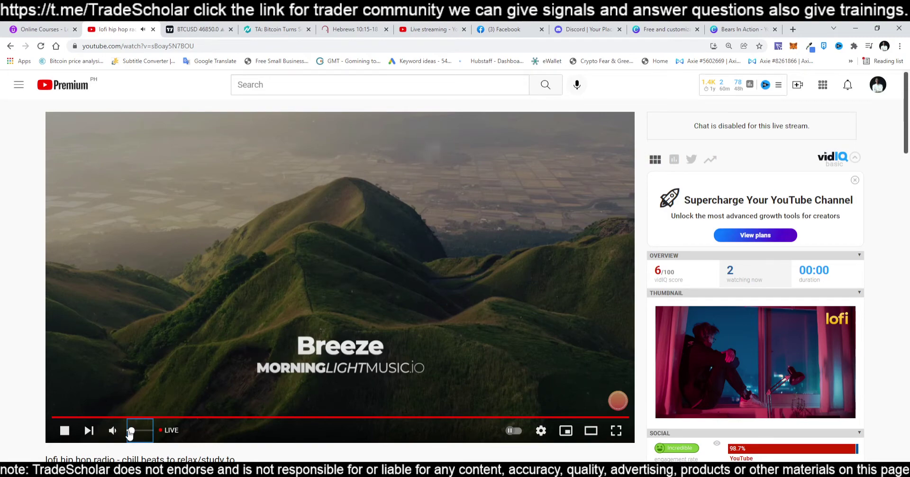
# Switch to OBS, lower the Desktop Audio level to -23.1 dB and return to the browser.
pyautogui.hotkey('alt', 'Tab')
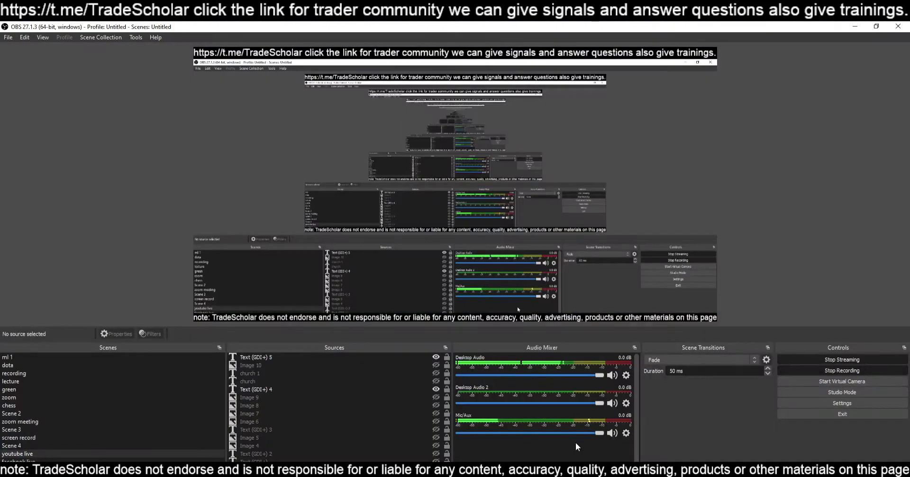
pyautogui.moveTo(598, 375); pyautogui.dragTo(521, 381)
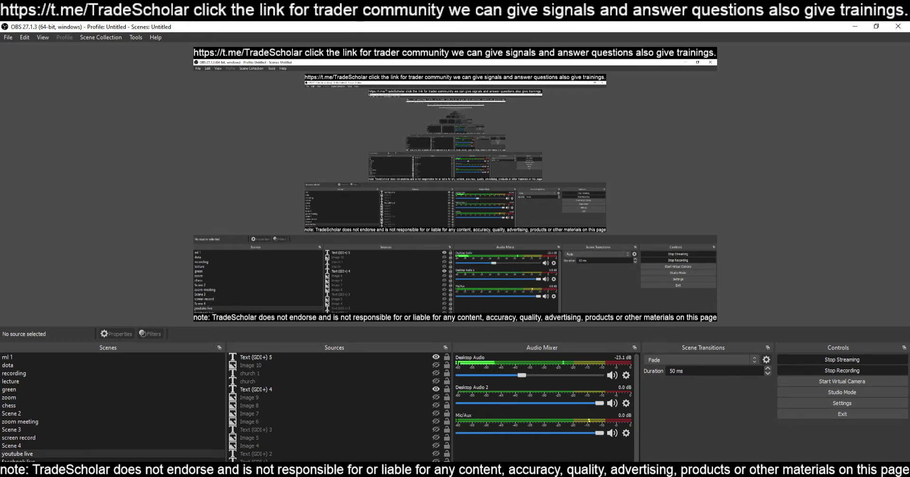
pyautogui.hotkey('alt', 'Tab')
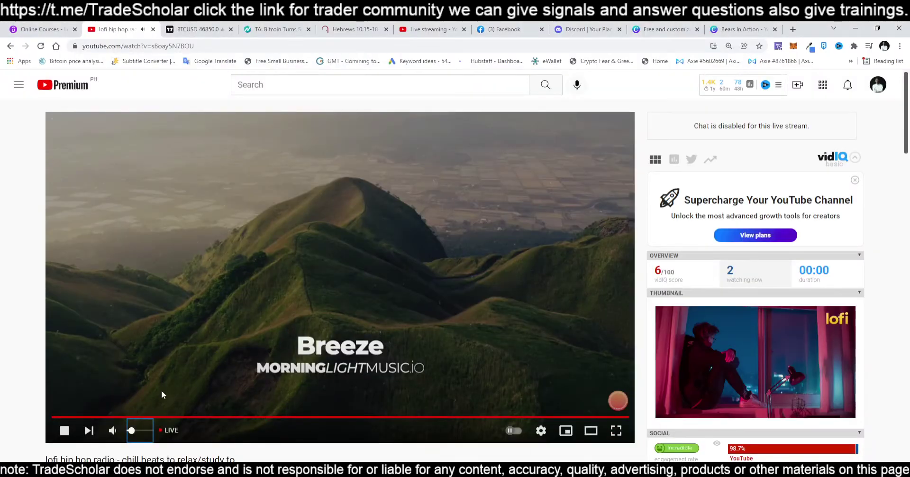
# Turn the lofi stream's volume down slightly and return to the BTCUSD chart with its mid-December candles in view.
pyautogui.moveTo(132, 432); pyautogui.dragTo(130, 433)
pyautogui.click(199, 29)
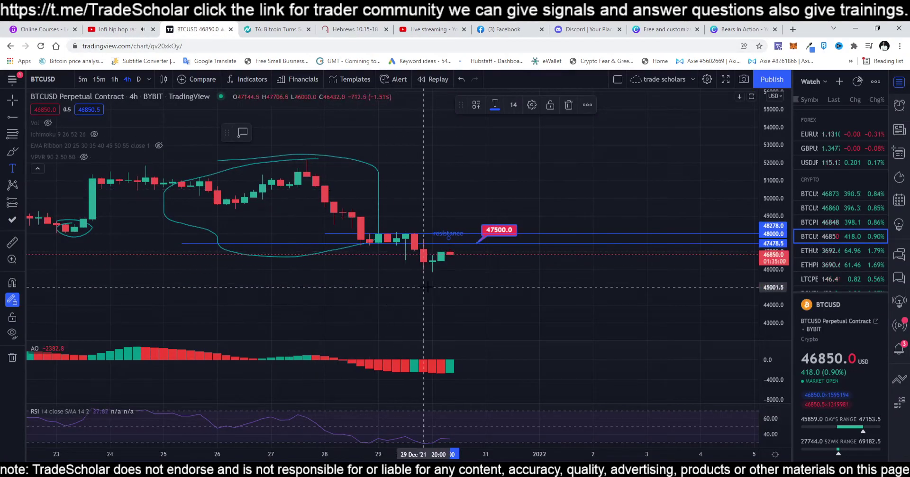
pyautogui.hscroll(-5, 427, 287)
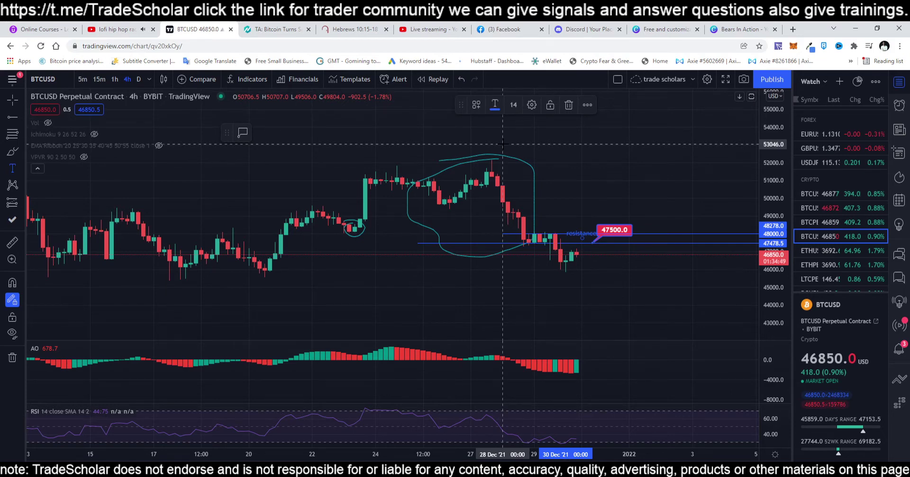
# Review the newsbtc article's Bitcoin support and resistance levels, its hourly chart and its headline.
pyautogui.click(273, 29)
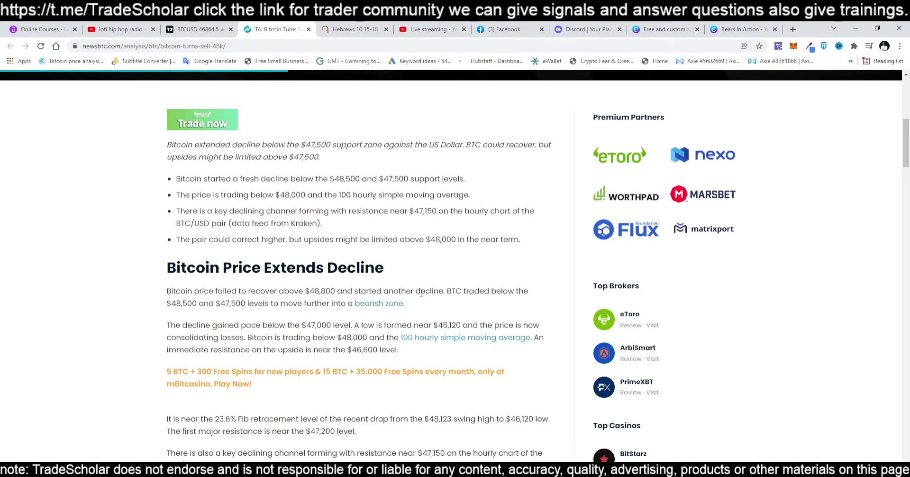
pyautogui.scroll(-5, 490, 366)
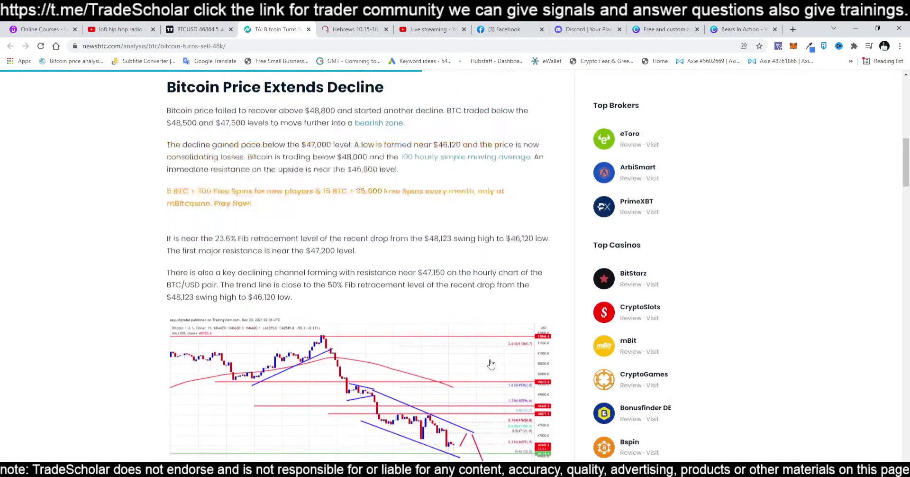
pyautogui.scroll(-4, 491, 364)
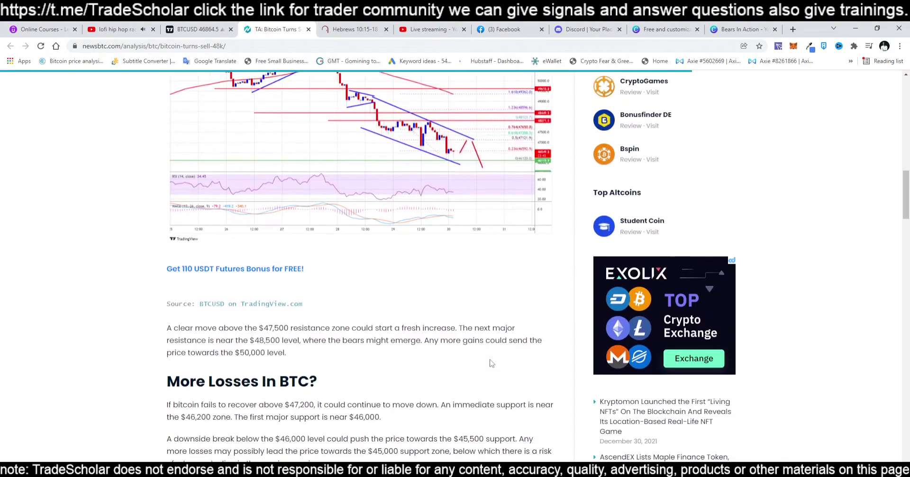
pyautogui.scroll(12, 492, 363)
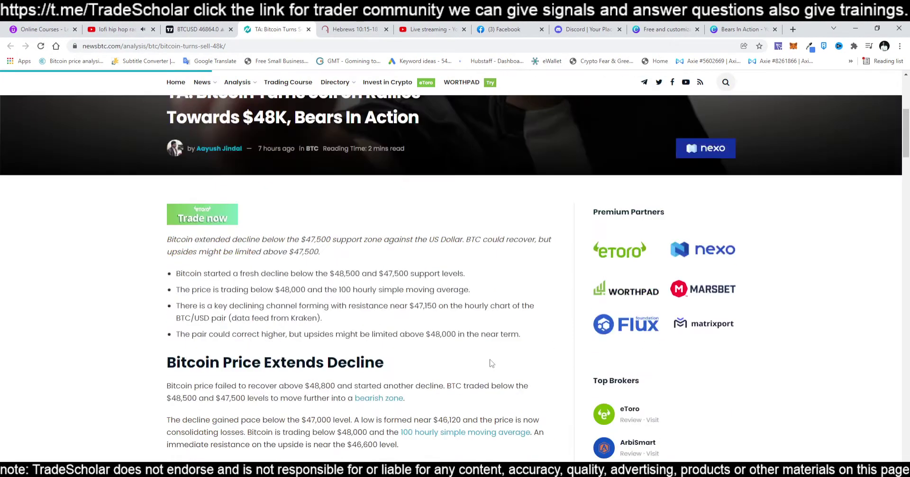
pyautogui.scroll(4, 491, 363)
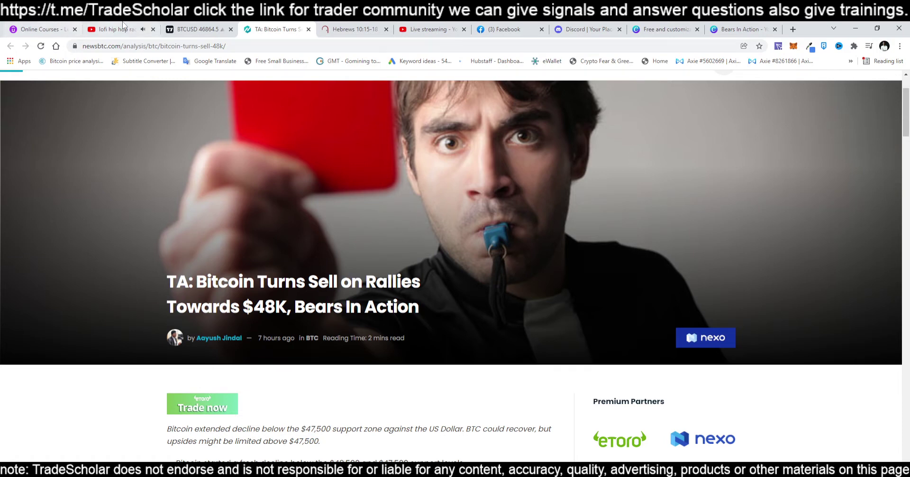
# Switch the BTCUSD chart to the 1 week timeframe and show its full price history.
pyautogui.click(192, 29)
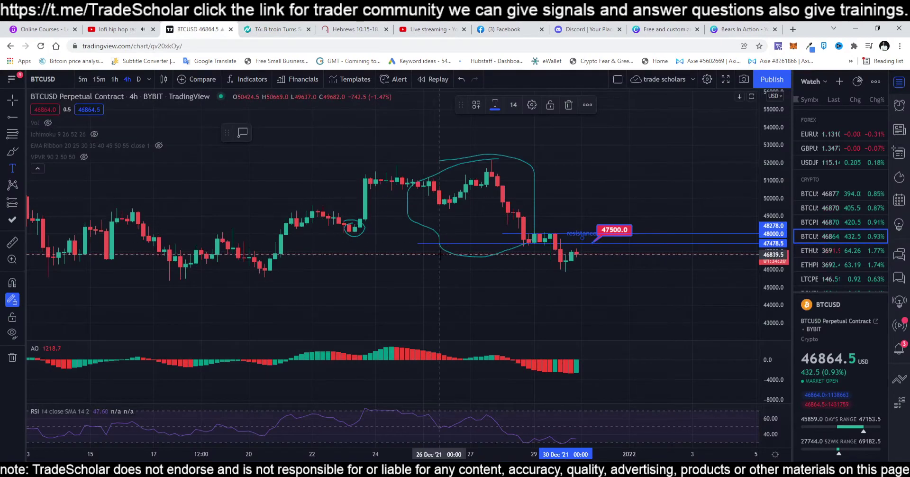
pyautogui.scroll(-3, 526, 284)
pyautogui.scroll(-2, 526, 284)
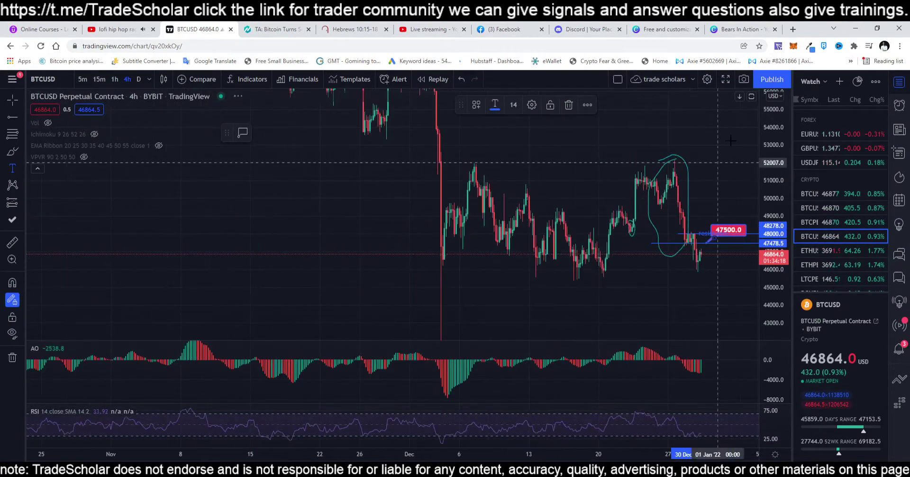
pyautogui.click(149, 79)
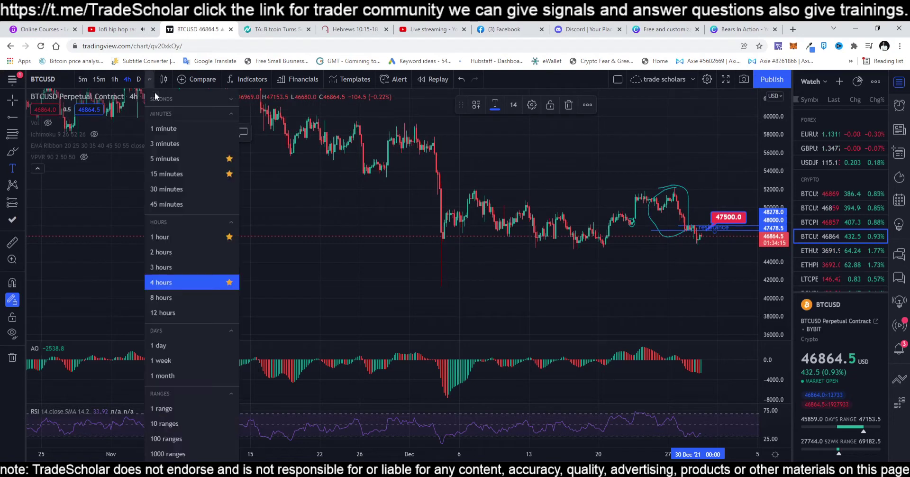
pyautogui.click(161, 360)
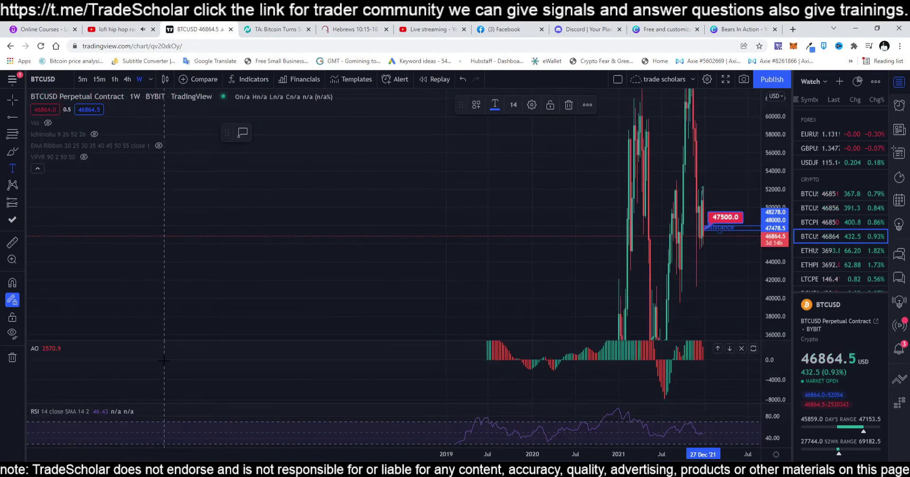
pyautogui.scroll(5, 164, 360)
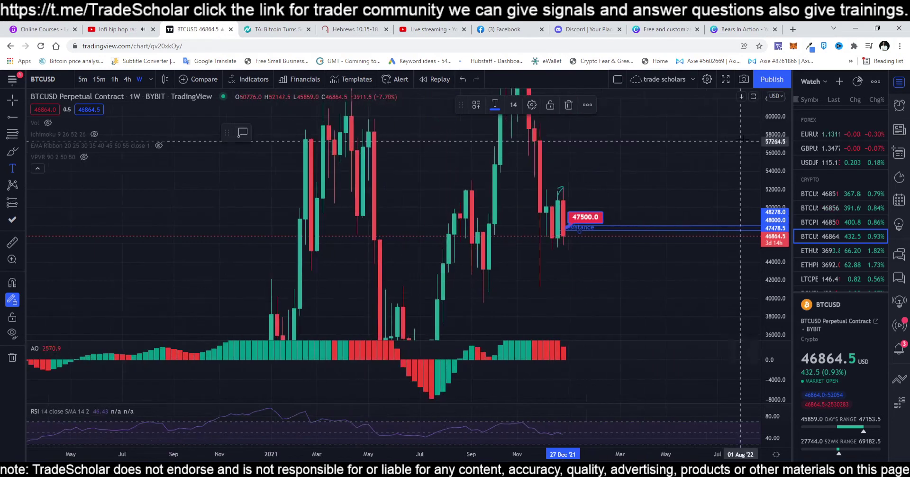
pyautogui.scroll(-5, 610, 298)
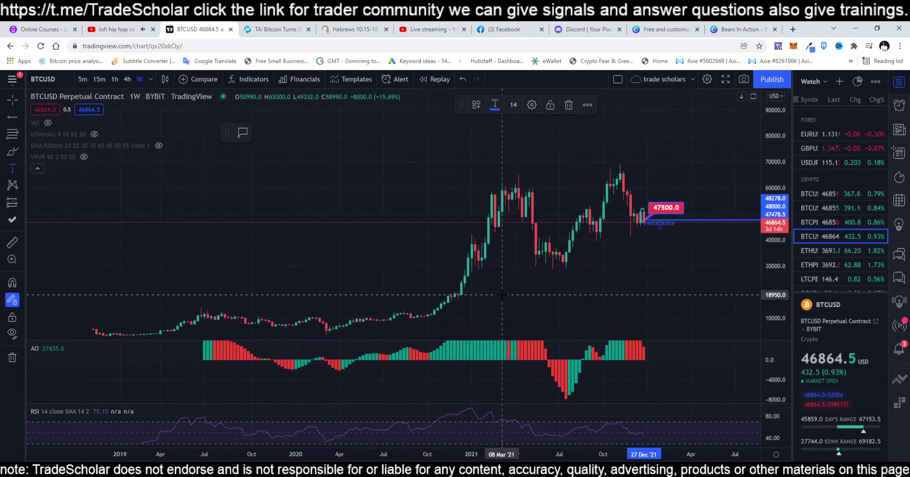
# Remove all drawings from the weekly BTCUSD chart.
pyautogui.click(617, 306)
pyautogui.click(527, 163)
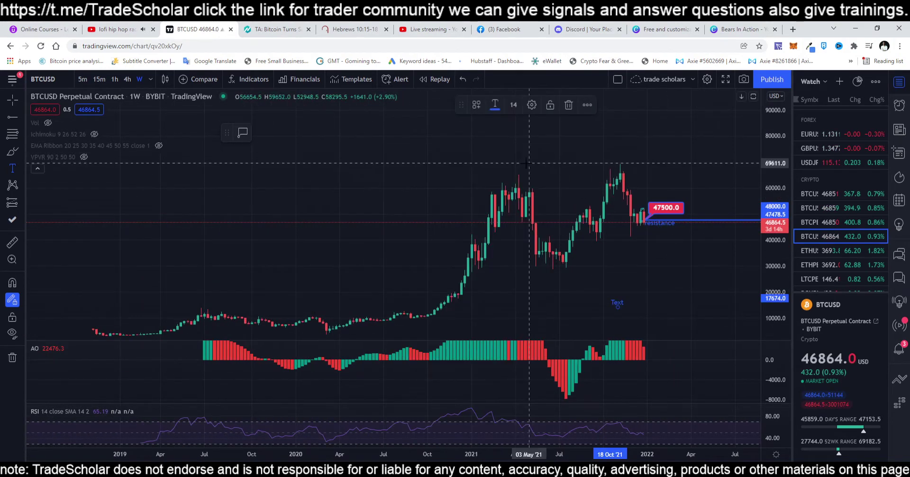
pyautogui.scroll(-2, 644, 275)
pyautogui.moveTo(613, 282); pyautogui.dragTo(522, 241)
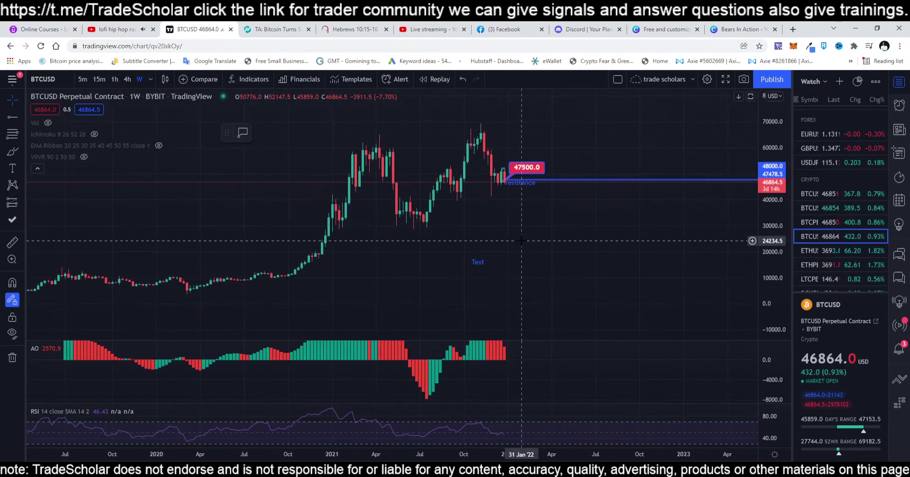
pyautogui.scroll(3, 730, 256)
pyautogui.moveTo(730, 256); pyautogui.dragTo(531, 247)
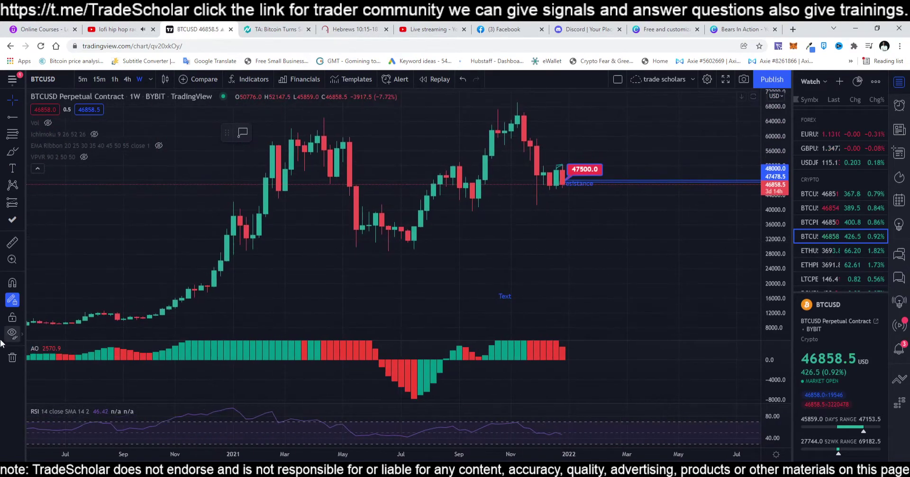
pyautogui.click(11, 359)
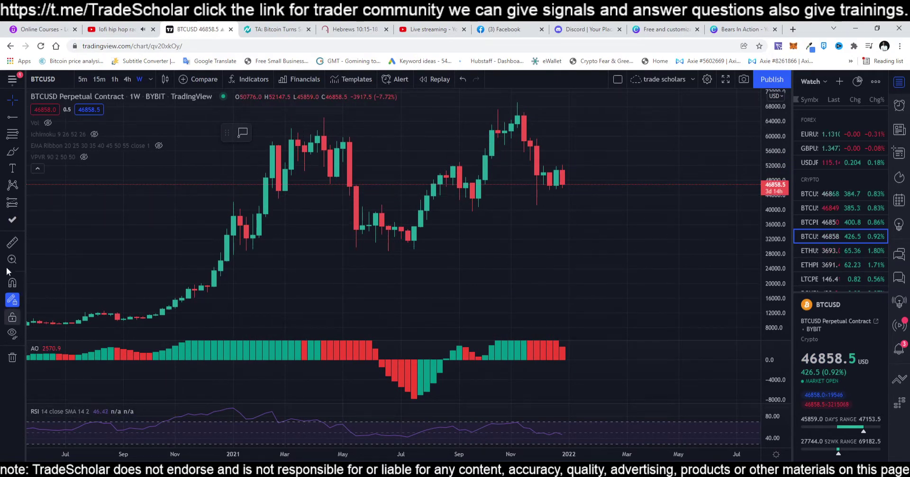
# Trace a three-humped head-and-shoulders outline with the brush from the July 2021 low to just past the latest weekly candle, ending near 36000.
pyautogui.click(10, 150)
pyautogui.moveTo(407, 241)
pyautogui.mouseDown()
pyautogui.moveTo(421, 198)
pyautogui.moveTo(467, 173)
pyautogui.moveTo(519, 118)
pyautogui.moveTo(541, 203)
pyautogui.moveTo(545, 178)
pyautogui.moveTo(575, 171)
pyautogui.moveTo(588, 225)
pyautogui.mouseUp()
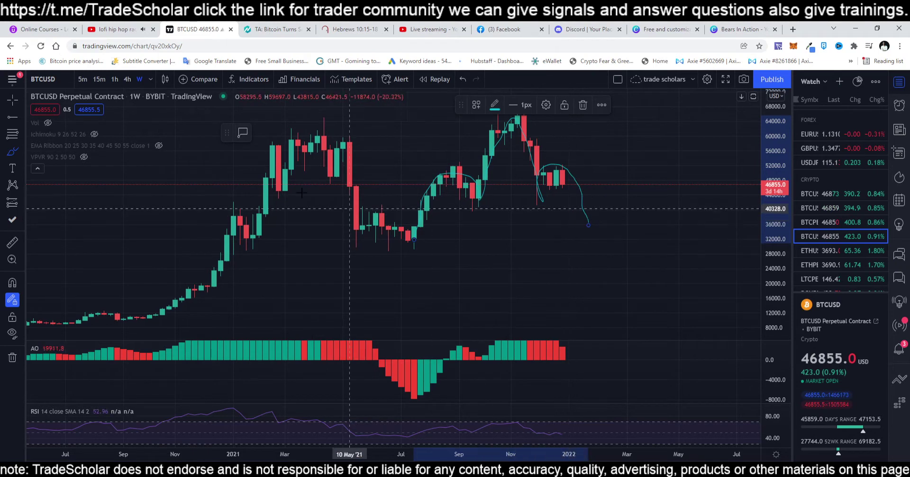
# Draw a nearly horizontal neckline trend line at about 43000 under the head-and-shoulders outline, spanning April 2021 to April 2022.
pyautogui.click(12, 119)
pyautogui.click(21, 119)
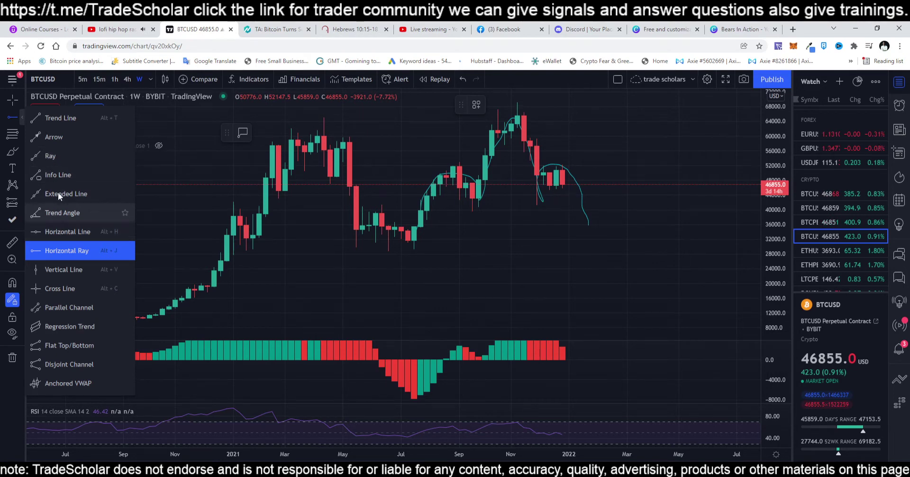
pyautogui.click(57, 120)
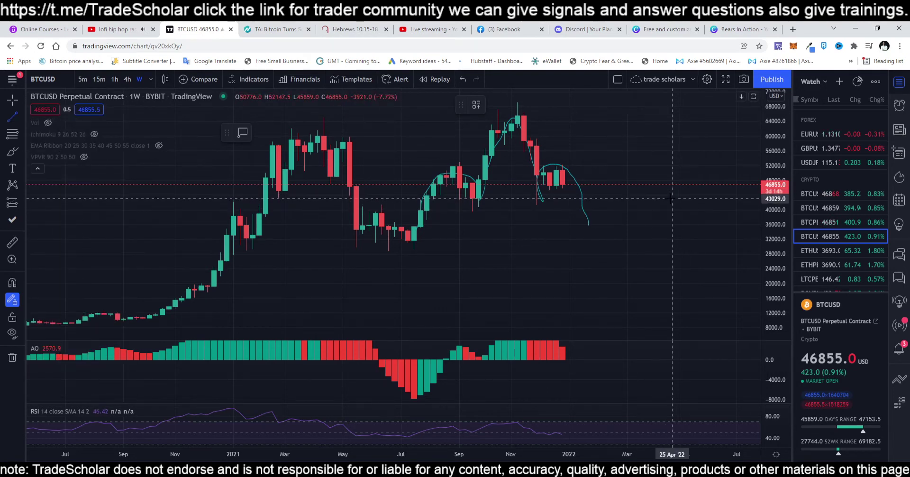
pyautogui.click(672, 199)
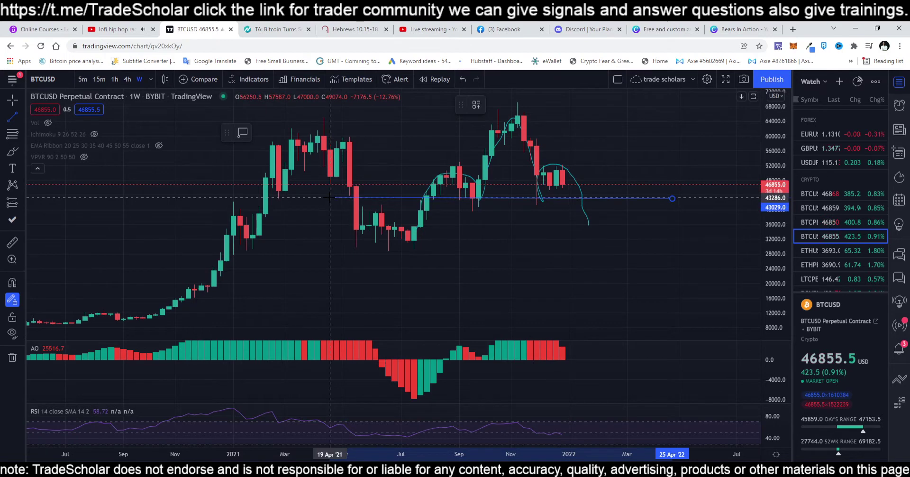
pyautogui.click(330, 197)
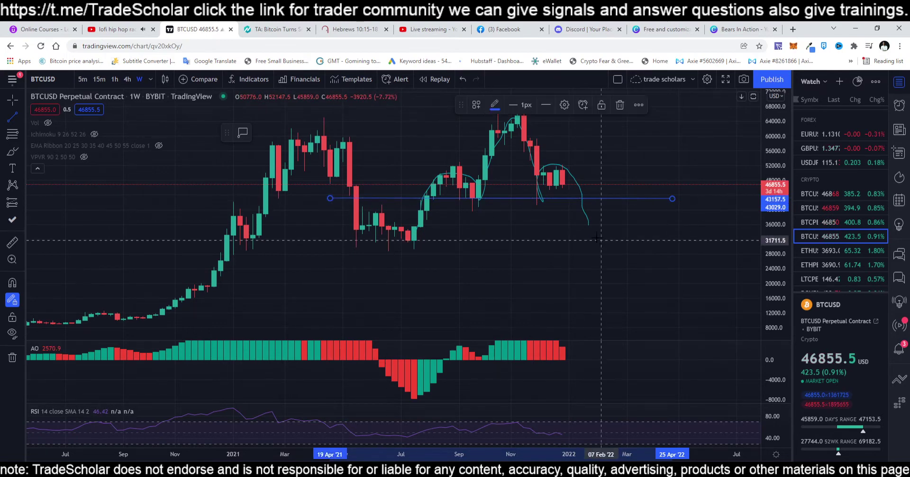
# Draw a vertical line from the head's peak near 68800 to the neckline, and move it below the neckline to reach about 17000.
pyautogui.moveTo(780, 164); pyautogui.dragTo(780, 179)
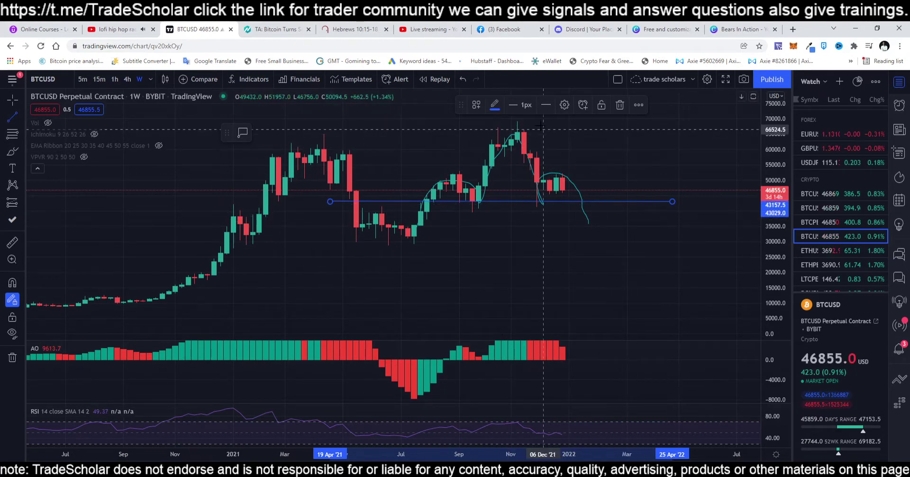
pyautogui.click(518, 123)
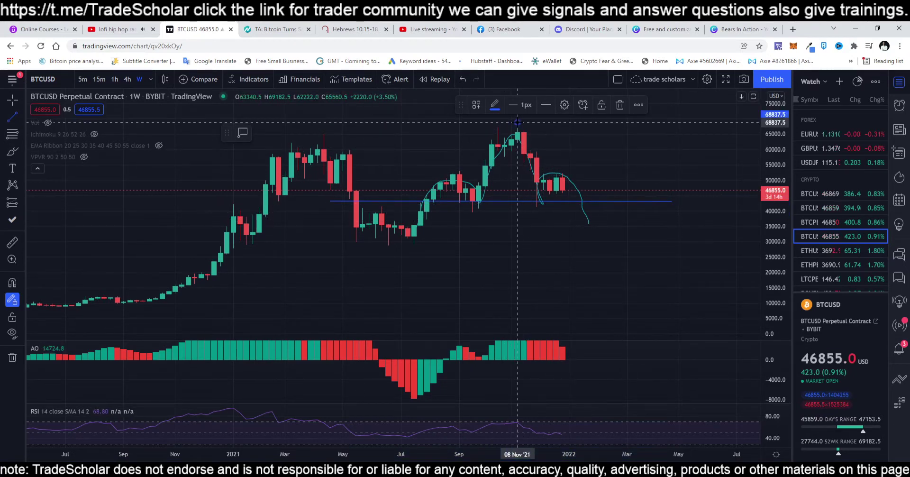
pyautogui.click(518, 203)
pyautogui.moveTo(518, 182); pyautogui.dragTo(545, 253)
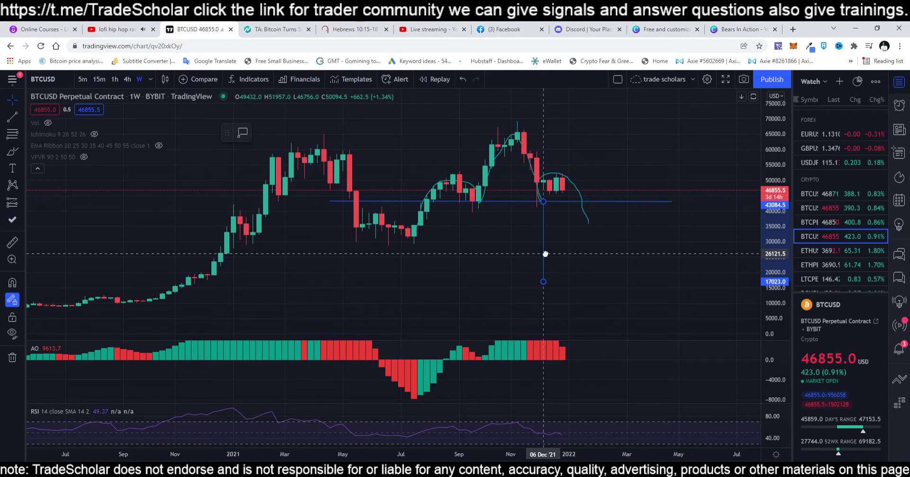
pyautogui.click(555, 239)
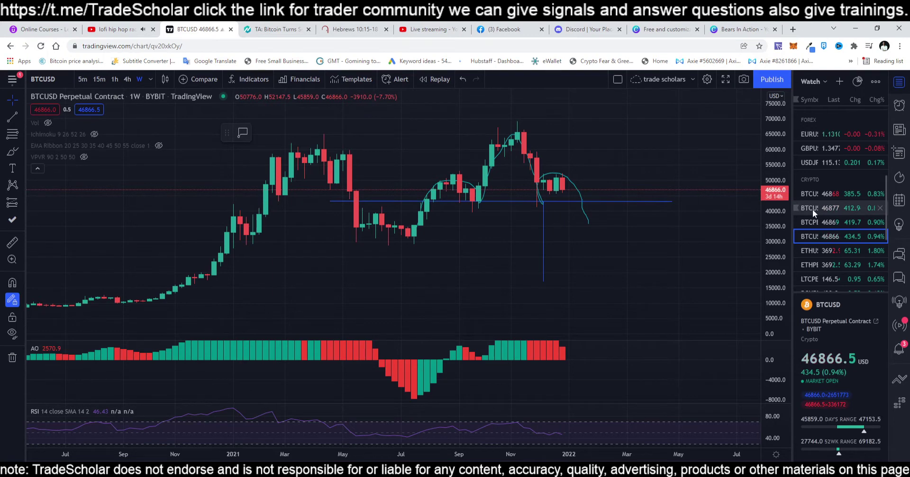
# Draw Fib Circles from the April 2021 high near 65000 to the October 2020 level near 10300.
pyautogui.scroll(-3, 593, 269)
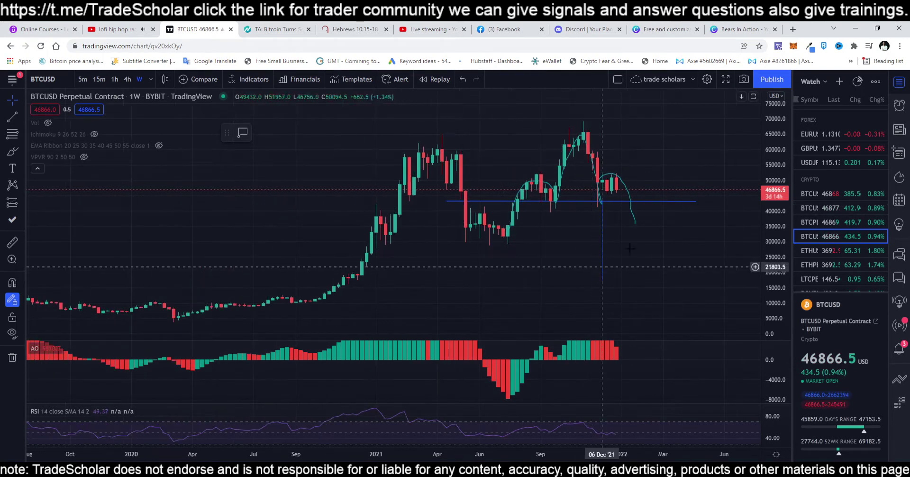
pyautogui.moveTo(766, 129); pyautogui.dragTo(773, 187)
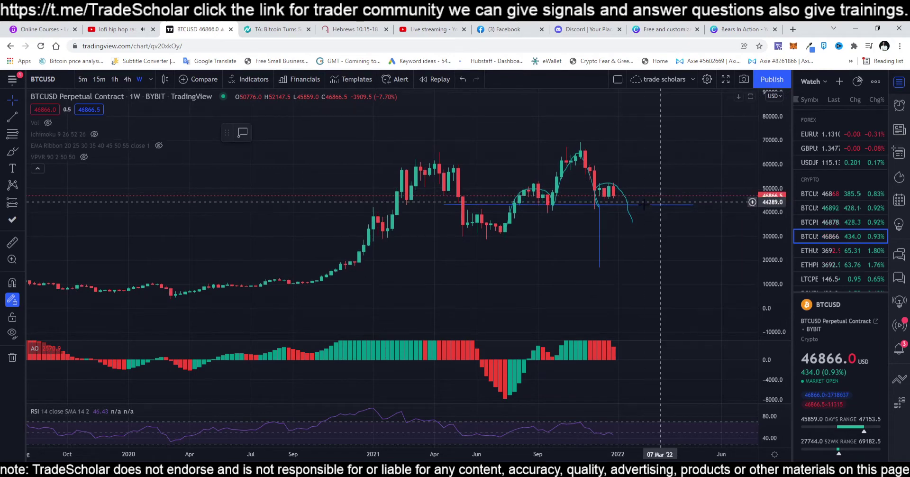
pyautogui.click(21, 134)
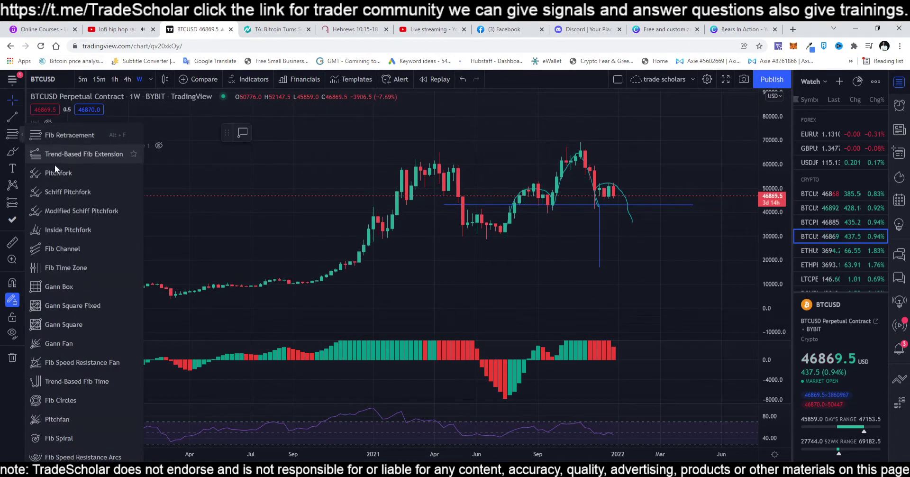
pyautogui.click(73, 400)
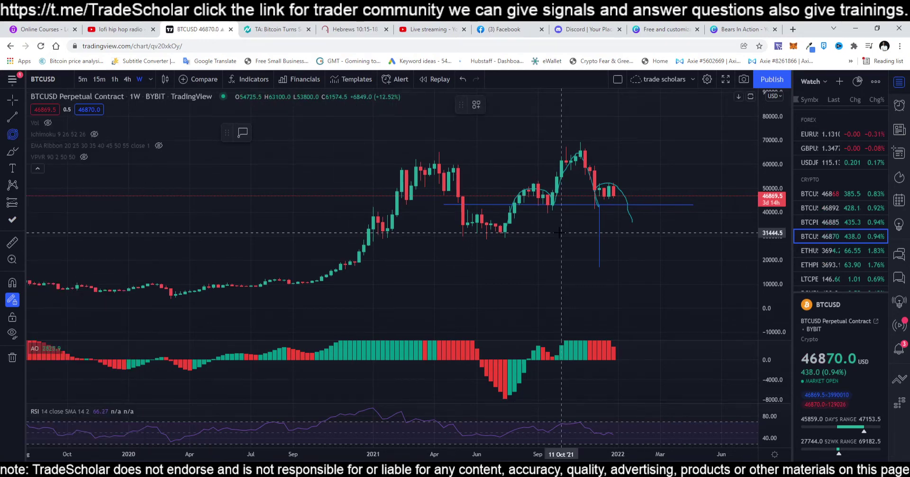
pyautogui.click(439, 152)
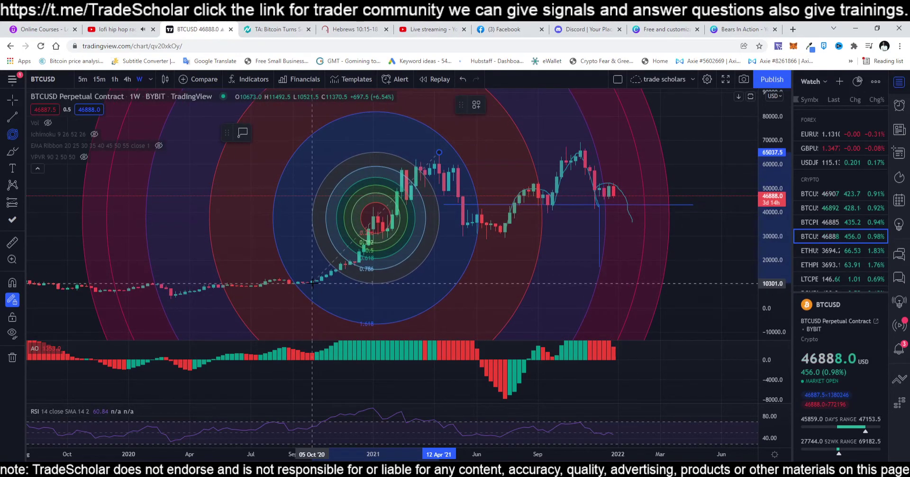
pyautogui.click(312, 283)
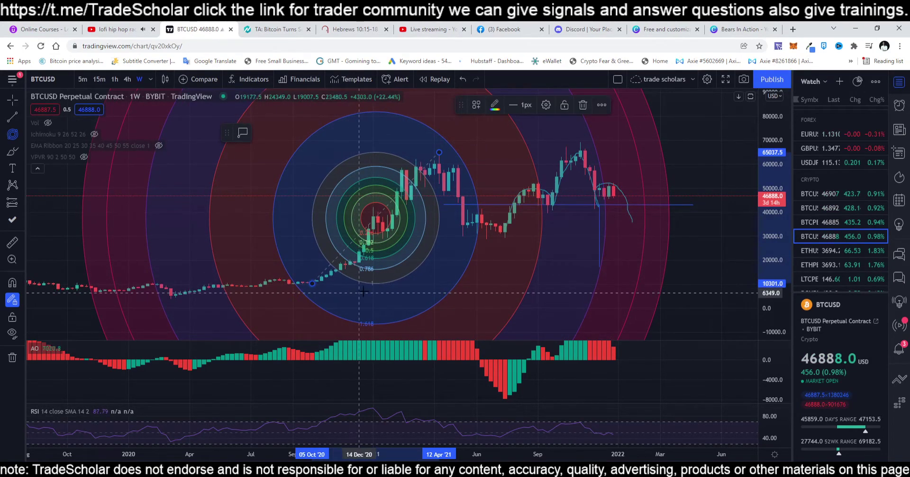
pyautogui.scroll(3, 552, 260)
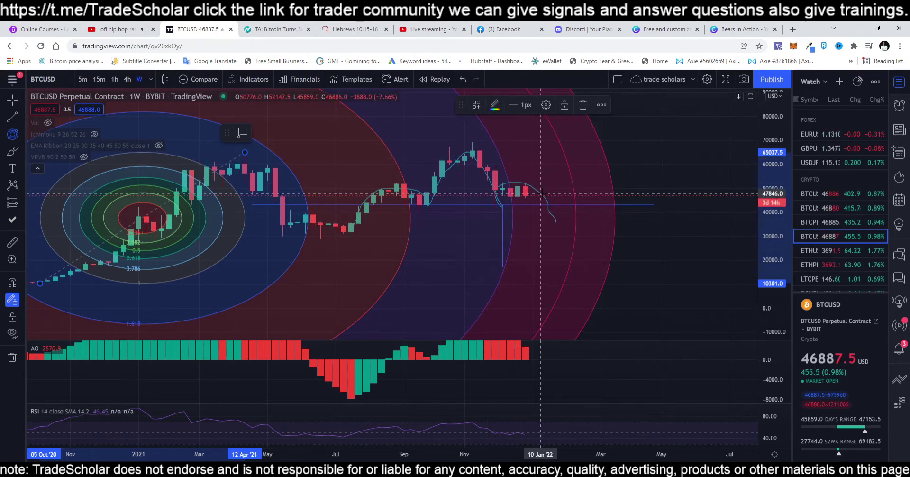
pyautogui.scroll(-1, 423, 243)
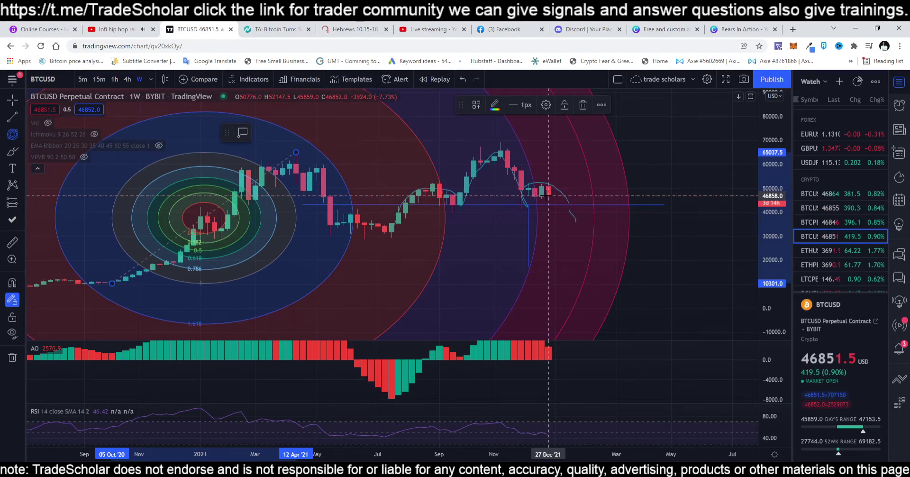
pyautogui.click(18, 244)
pyautogui.click(454, 181)
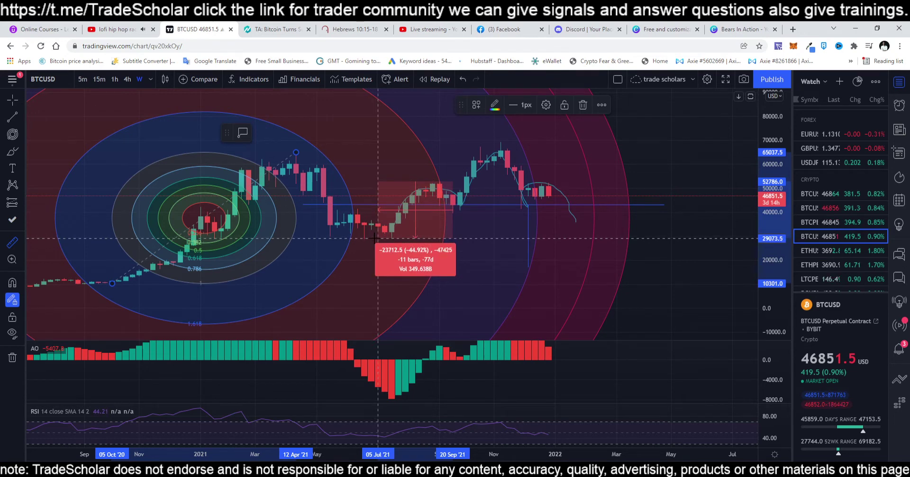
pyautogui.press('Escape')
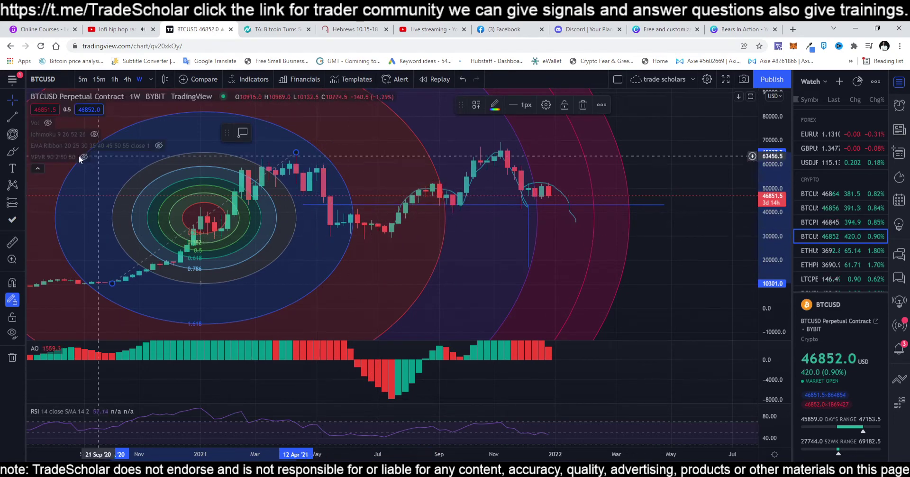
# Measure the left shoulder's rise from the July 2021 low and the head's rise from the September 2021 low.
pyautogui.click(13, 243)
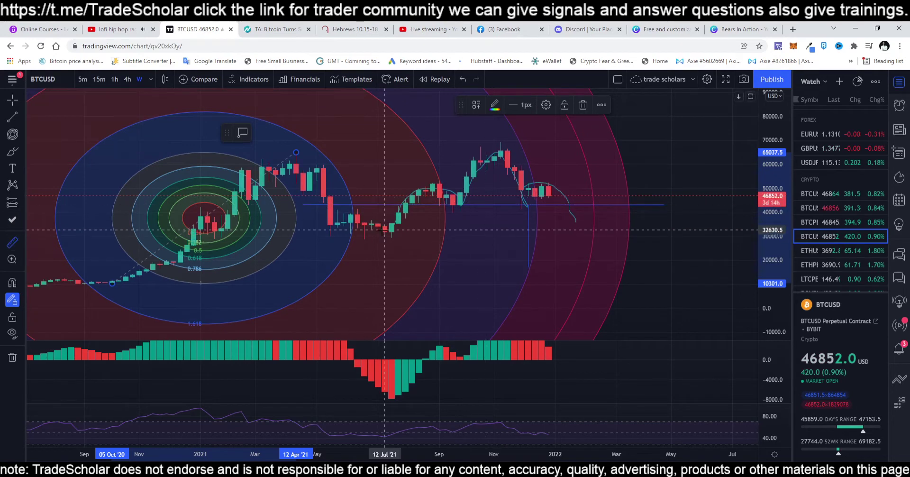
pyautogui.click(385, 238)
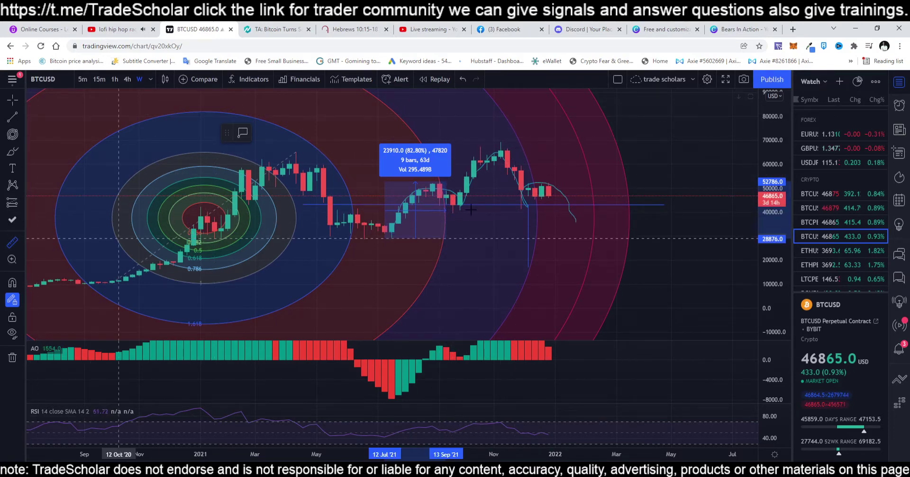
pyautogui.click(452, 212)
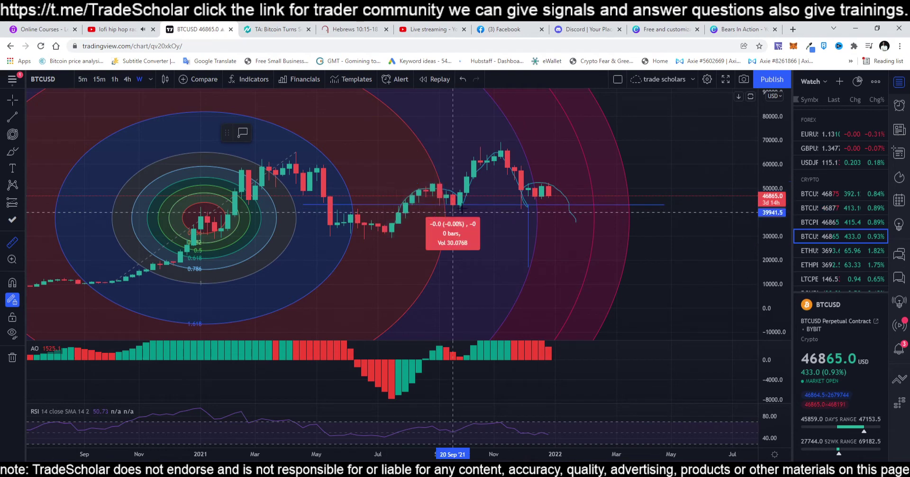
pyautogui.click(524, 141)
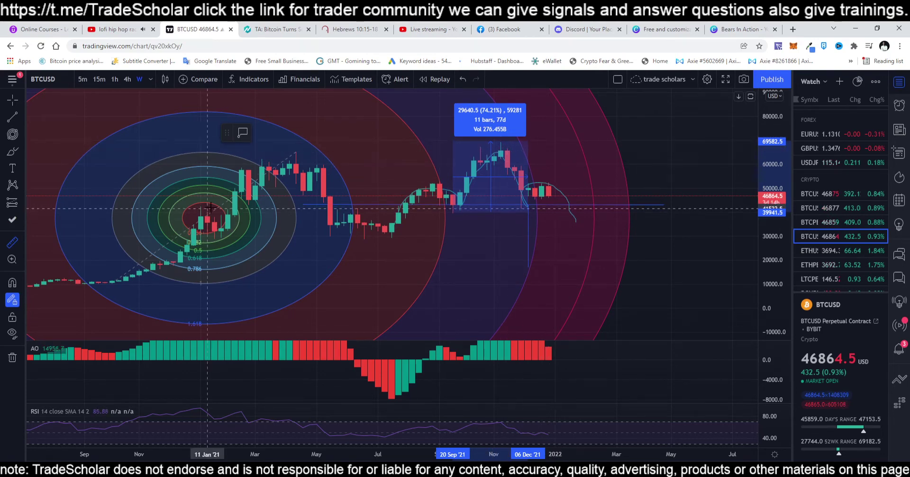
# Measure from the latest weekly candle up to about 83000 and down to about 9100, both ending in late February 2022.
pyautogui.click(11, 243)
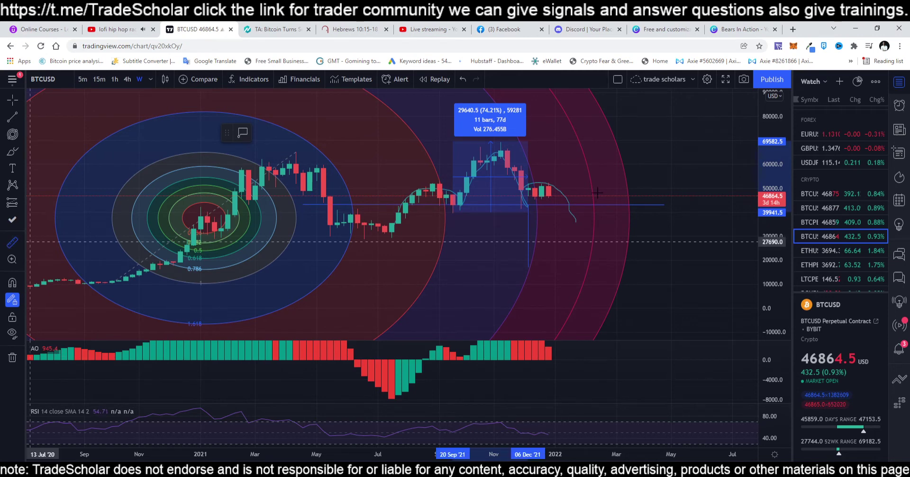
pyautogui.click(548, 197)
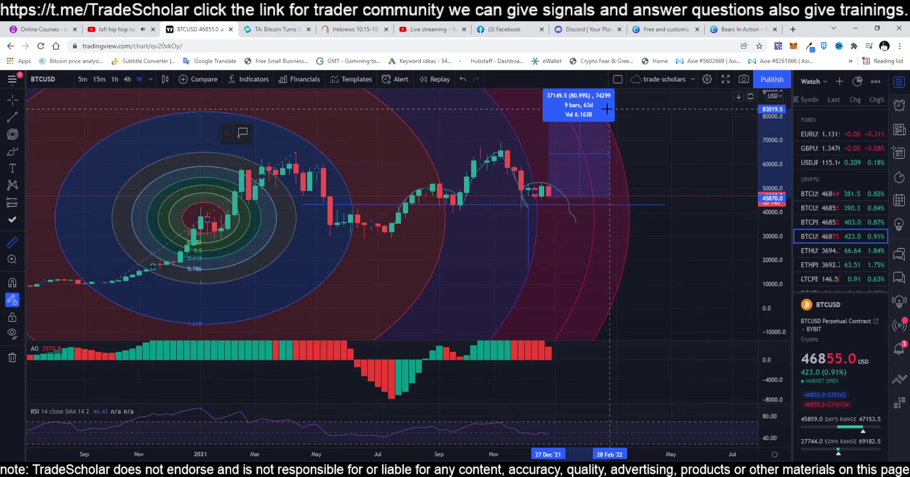
pyautogui.press('Escape')
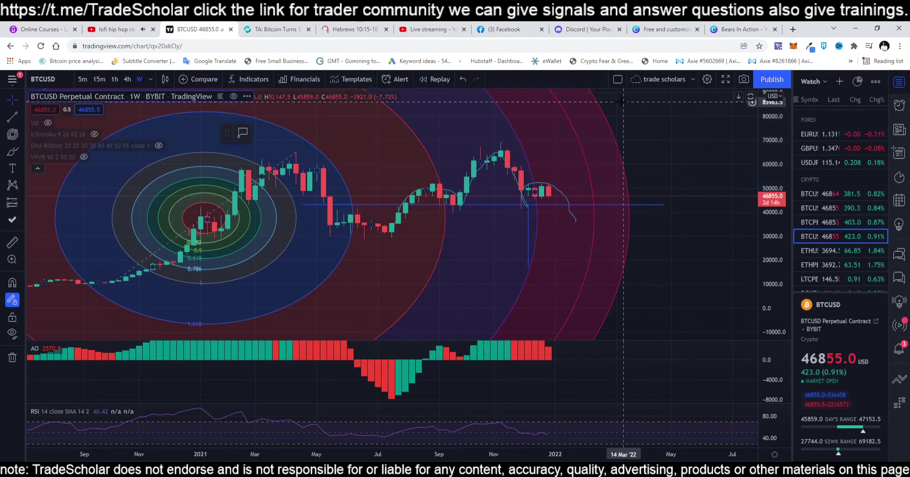
pyautogui.click(14, 244)
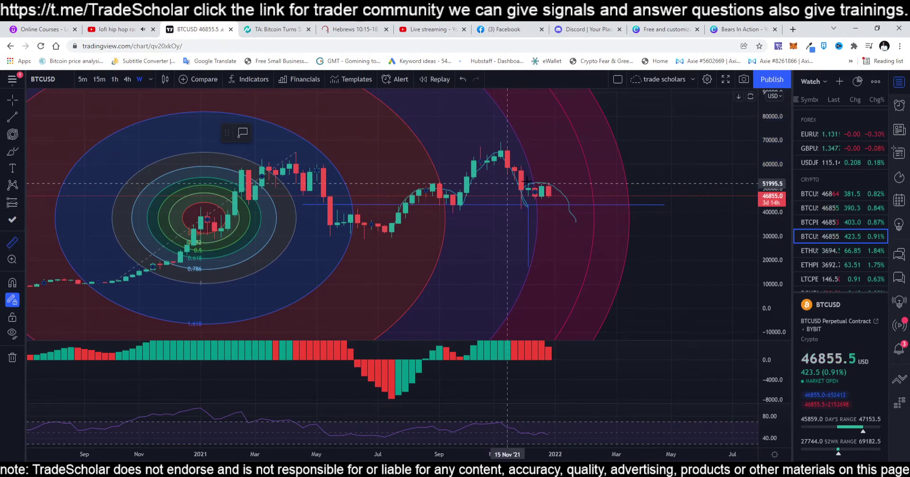
pyautogui.click(548, 196)
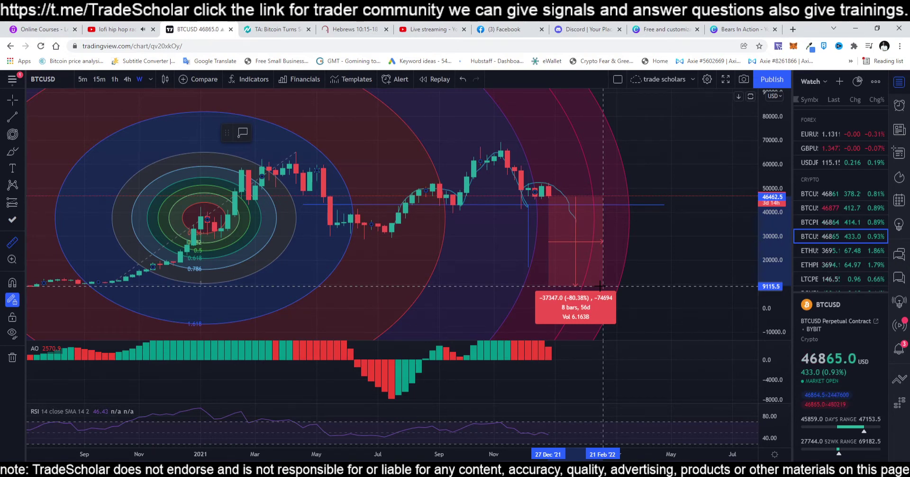
pyautogui.click(602, 286)
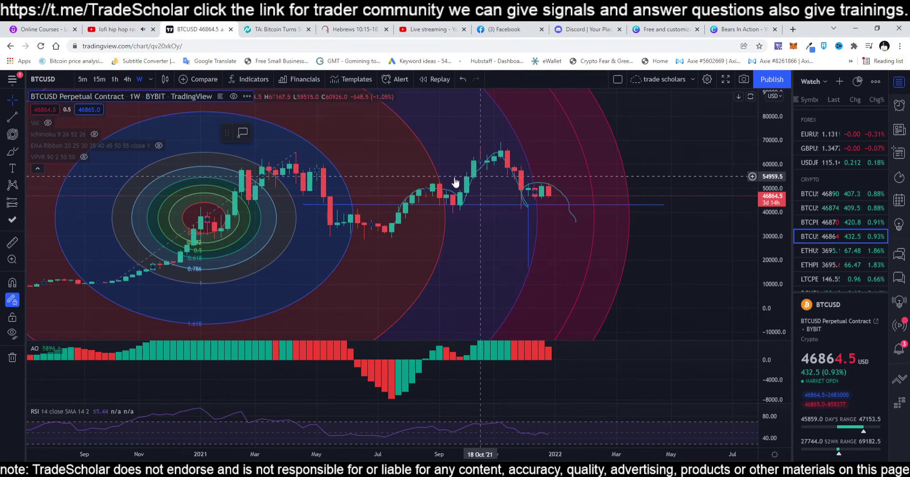
# Draw a rising trend line from the July 2021 low near 29300 to about 73100 in May 2022.
pyautogui.scroll(-2, 426, 203)
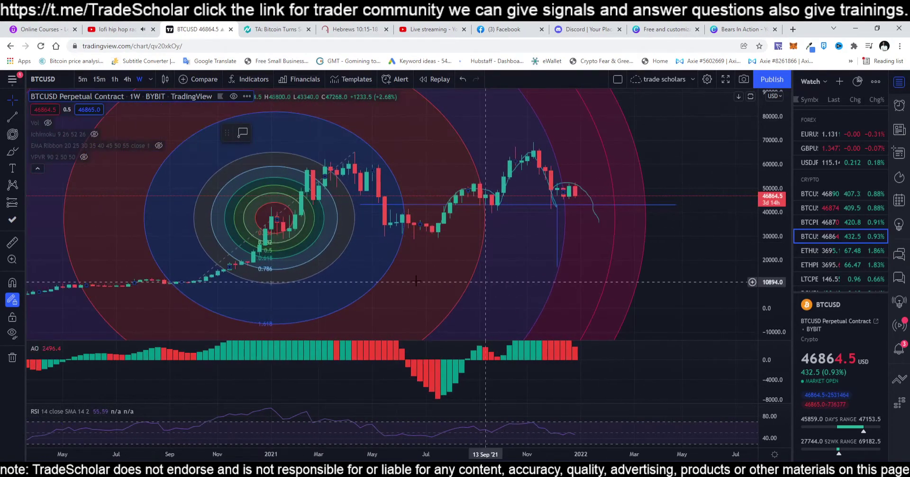
pyautogui.click(13, 118)
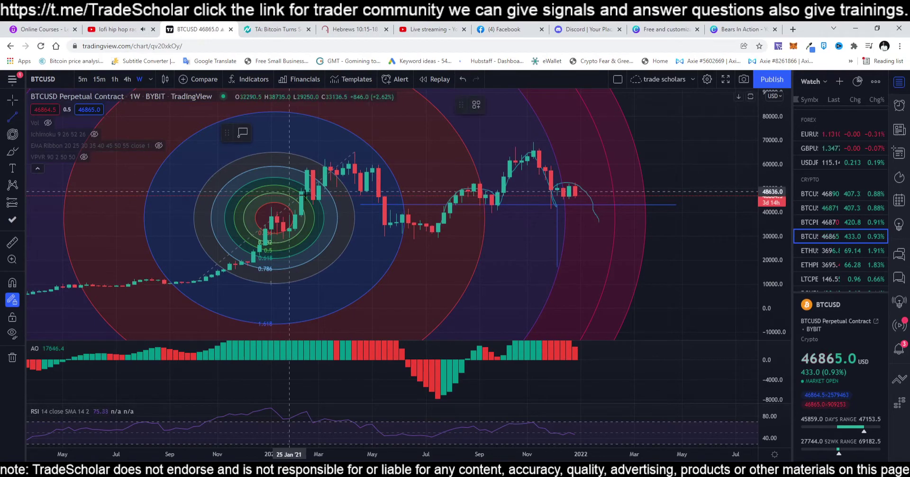
pyautogui.click(438, 237)
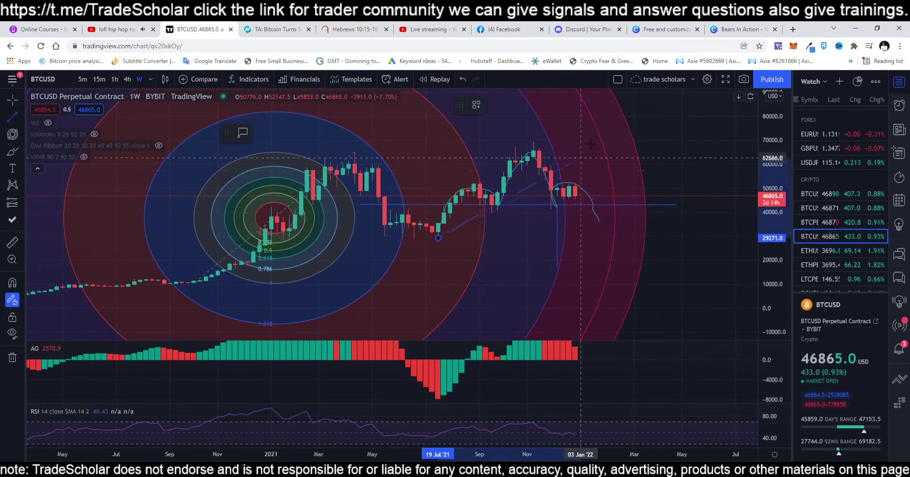
pyautogui.click(681, 134)
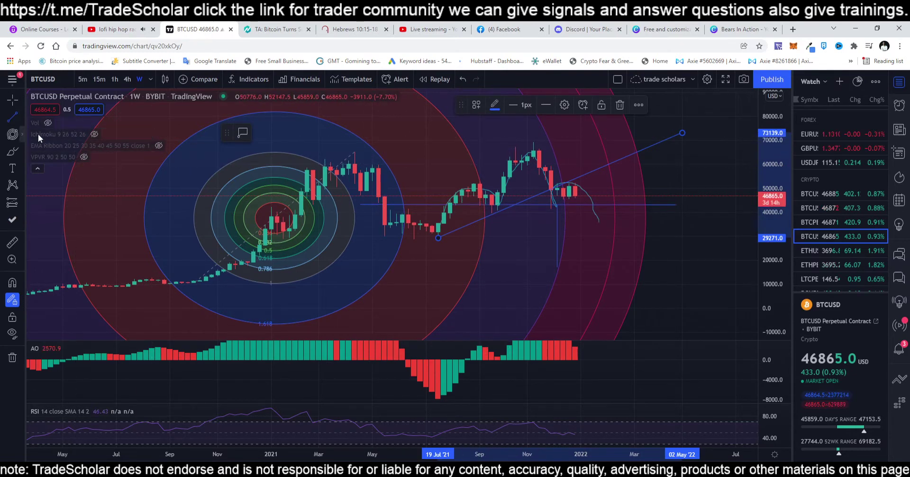
# Draw the upper channel line from about 39500 in June 2021, and move a short channel-width line below the lower channel line.
pyautogui.click(402, 214)
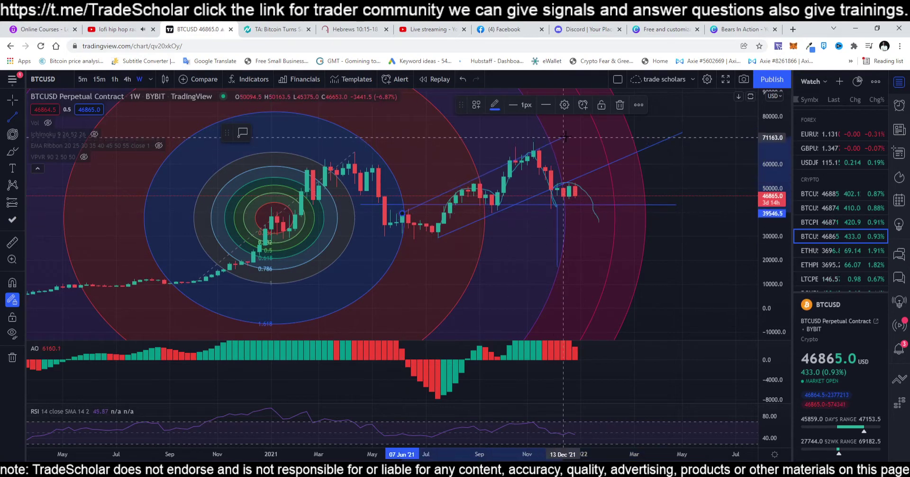
pyautogui.click(587, 124)
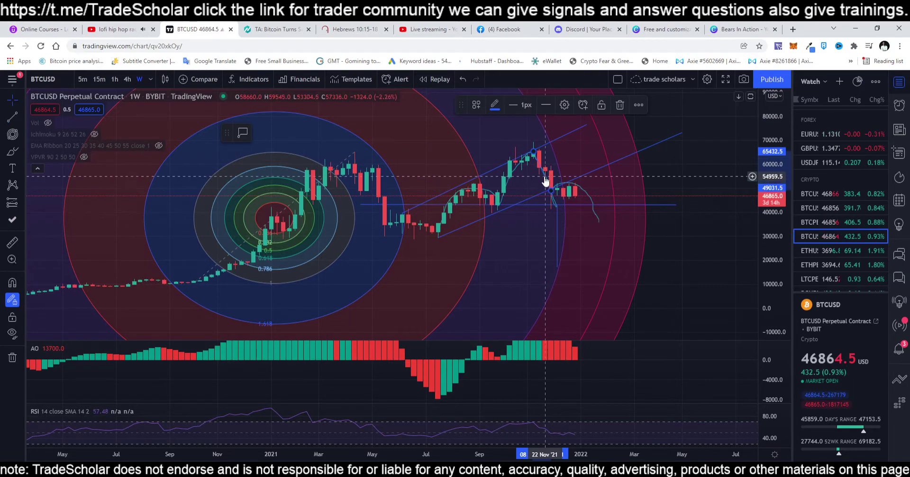
pyautogui.moveTo(557, 188); pyautogui.dragTo(574, 209)
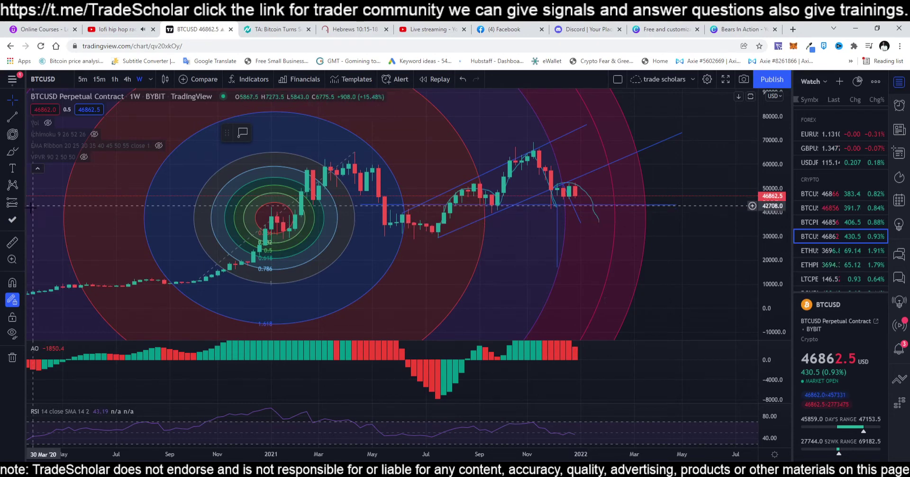
# Place price labels at 35397.0 in early January 2022 and at 17019.5 at the lower end of the vertical target line in December 2021.
pyautogui.click(22, 168)
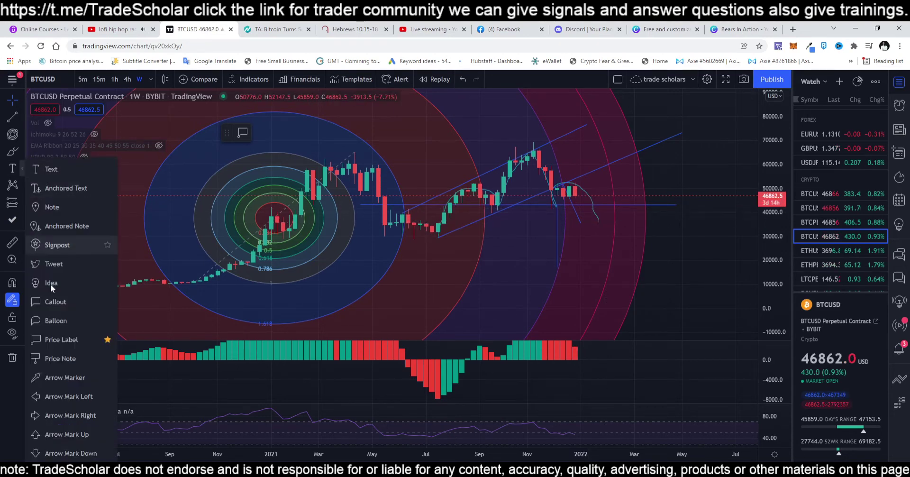
pyautogui.click(51, 341)
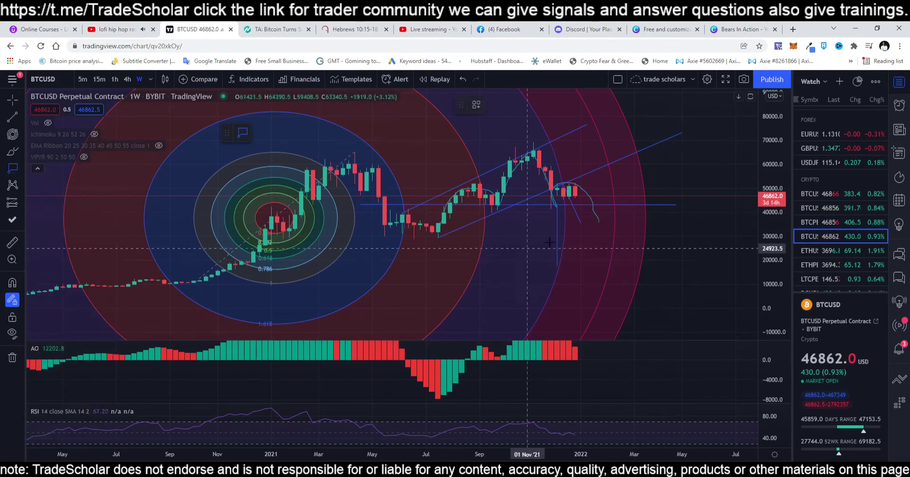
pyautogui.click(580, 223)
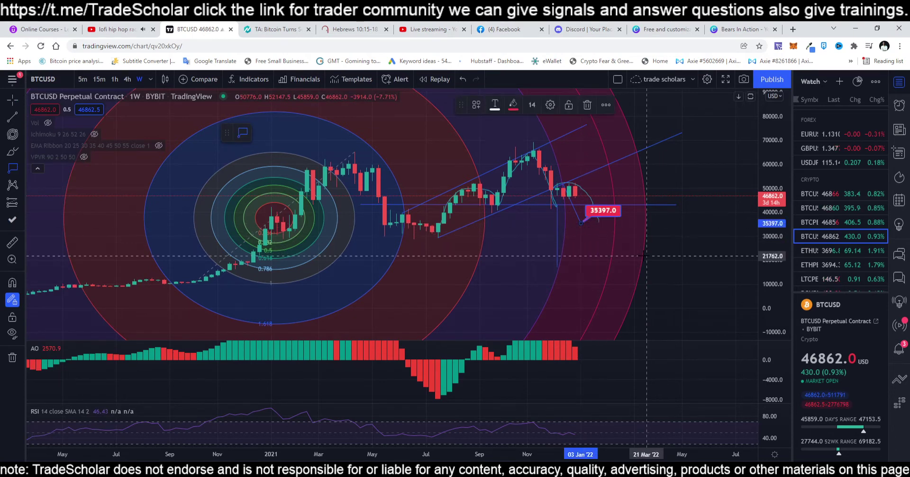
pyautogui.click(559, 267)
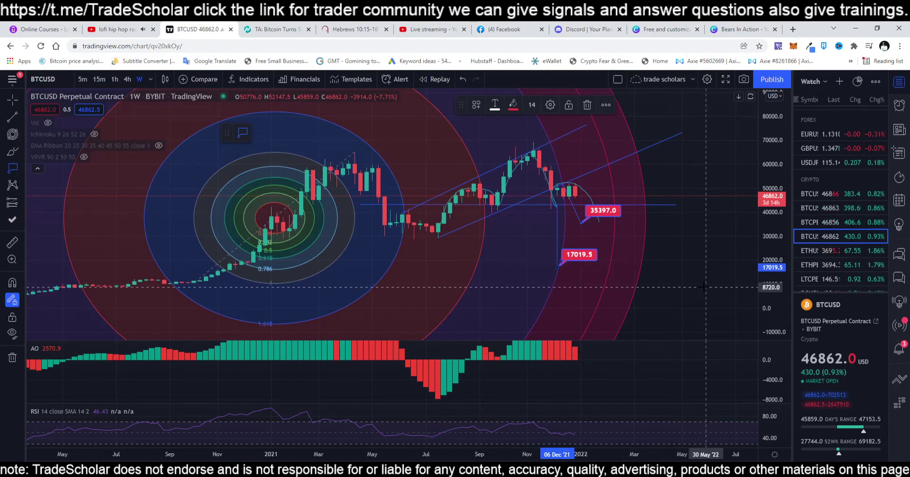
# Lower the far end of the trend line starting in March 2021 to about 66000 in June 2022.
pyautogui.scroll(-3, 512, 256)
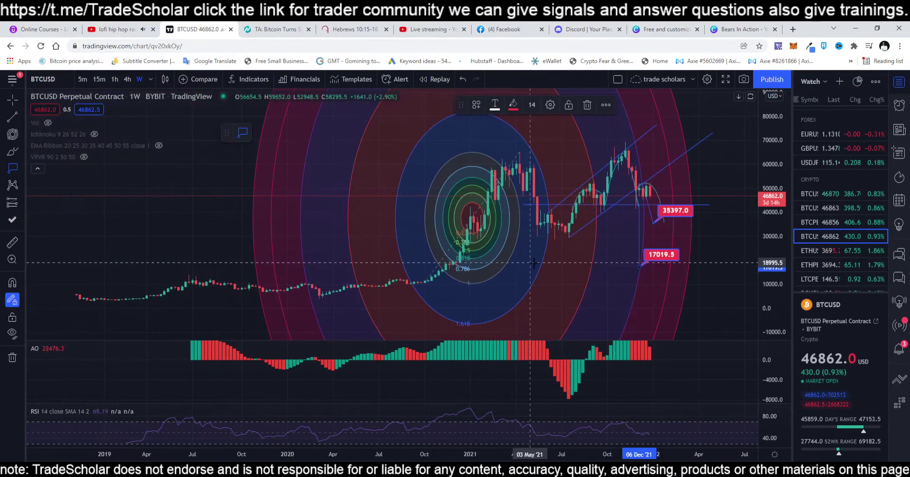
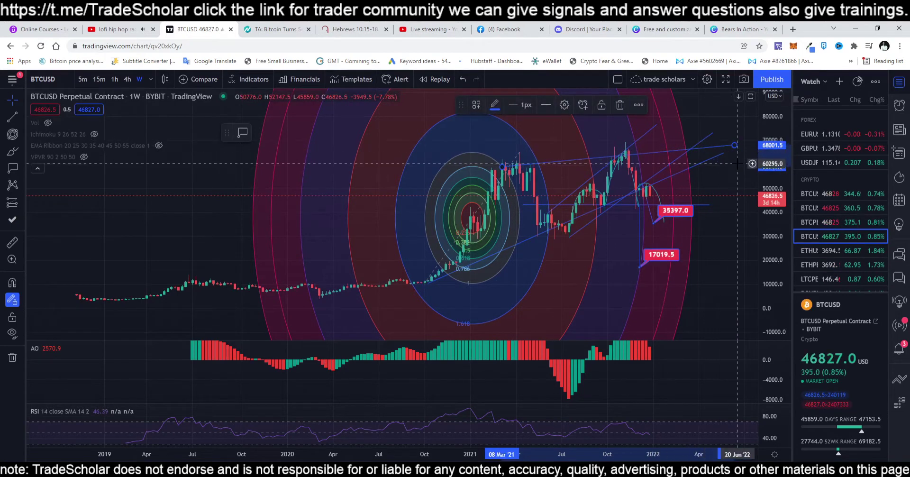
pyautogui.moveTo(734, 150); pyautogui.dragTo(738, 153)
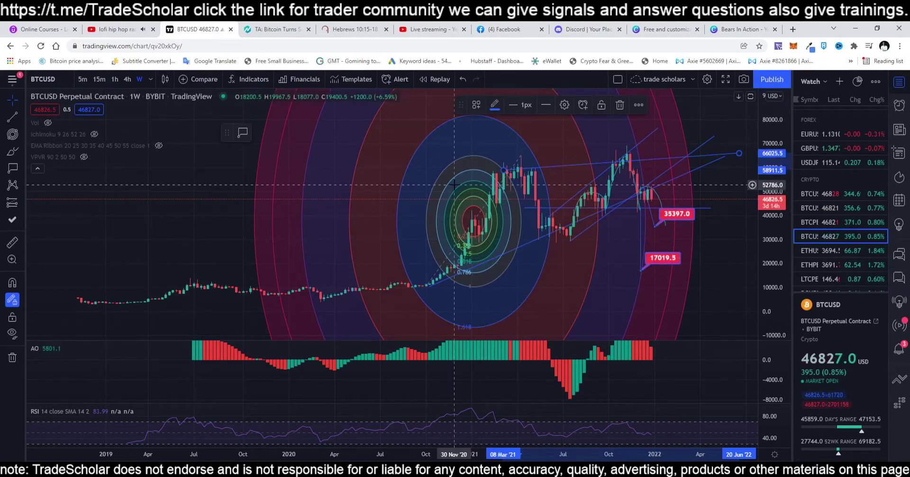
# Draw a trend line from about 59300 in April 2021 to about 30100 in May 2021, and move it below the latest candles.
pyautogui.click(8, 119)
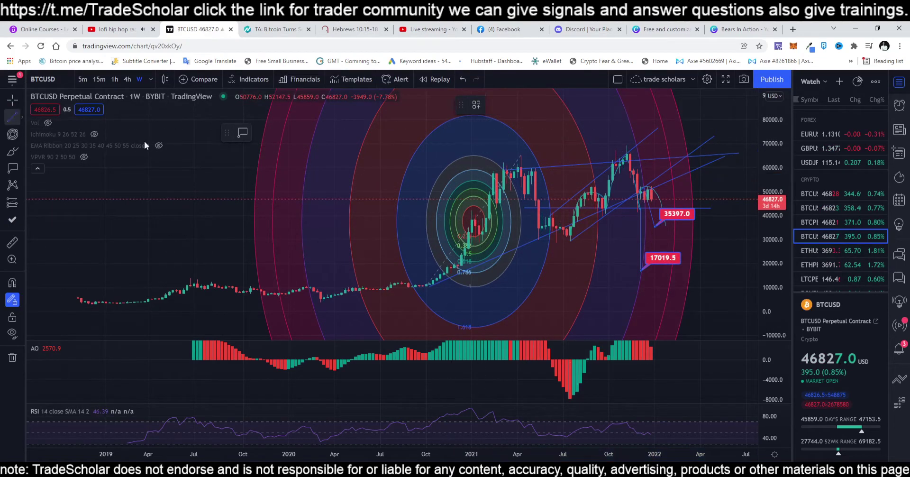
pyautogui.click(518, 168)
pyautogui.click(539, 241)
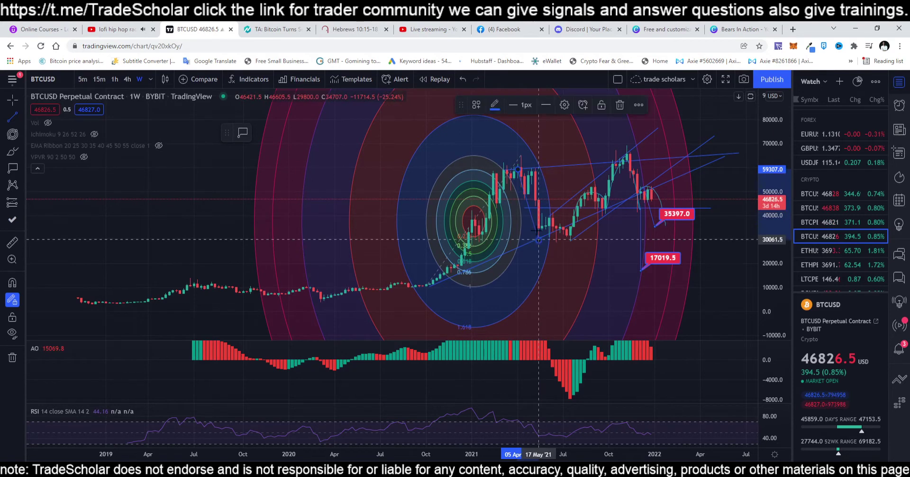
pyautogui.moveTo(528, 216); pyautogui.dragTo(663, 238)
pyautogui.click(708, 263)
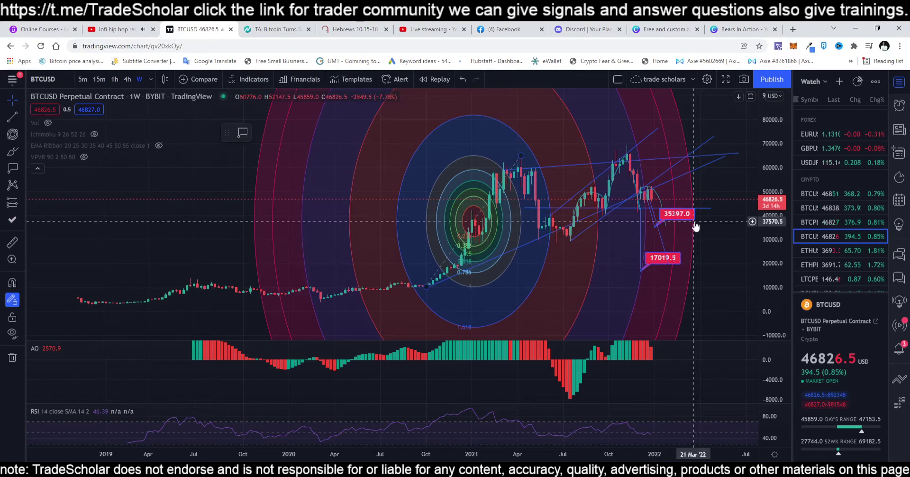
# Place a price label at 42905.5 on the neckline below the 27 December 2021 candle.
pyautogui.scroll(2, 683, 222)
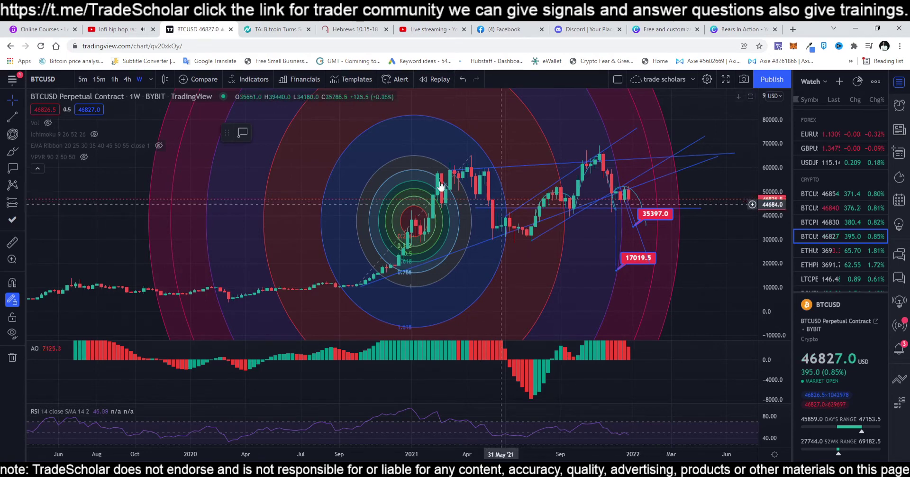
pyautogui.click(13, 169)
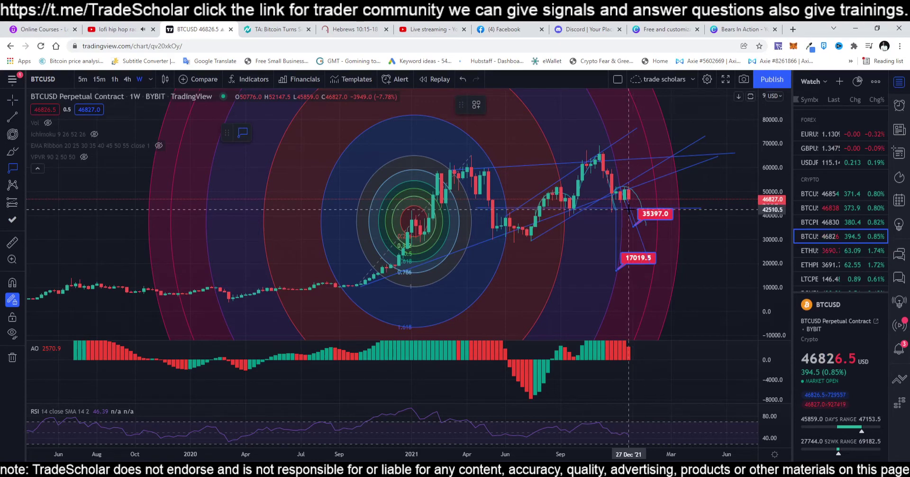
pyautogui.click(629, 208)
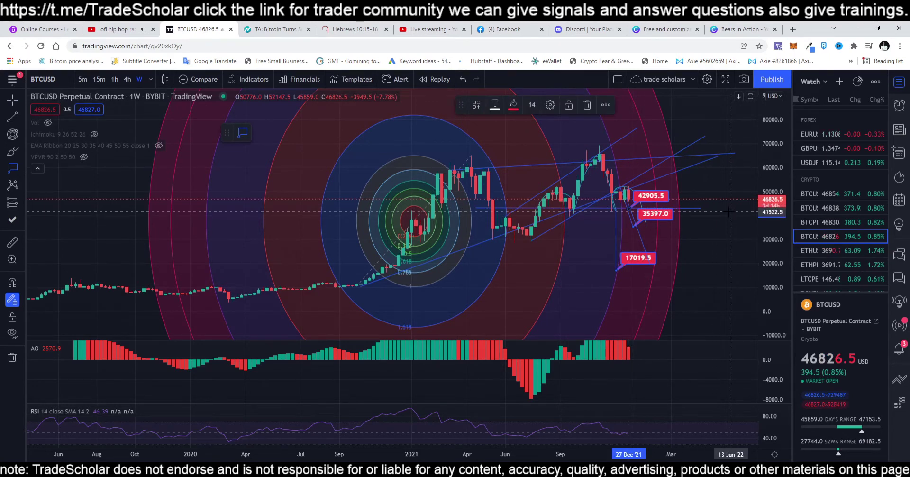
# Show the VPVR volume profile, examine its volume zones against the labelled price targets, and hide it again.
pyautogui.scroll(2, 660, 218)
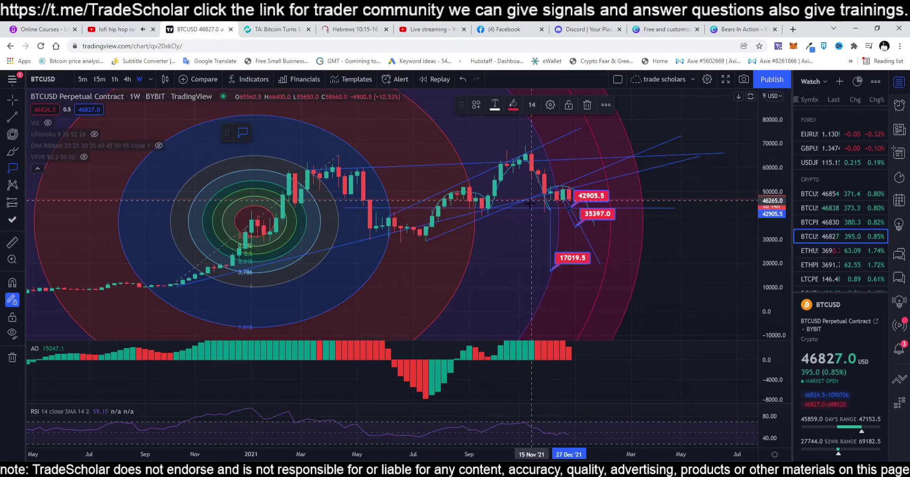
pyautogui.click(86, 159)
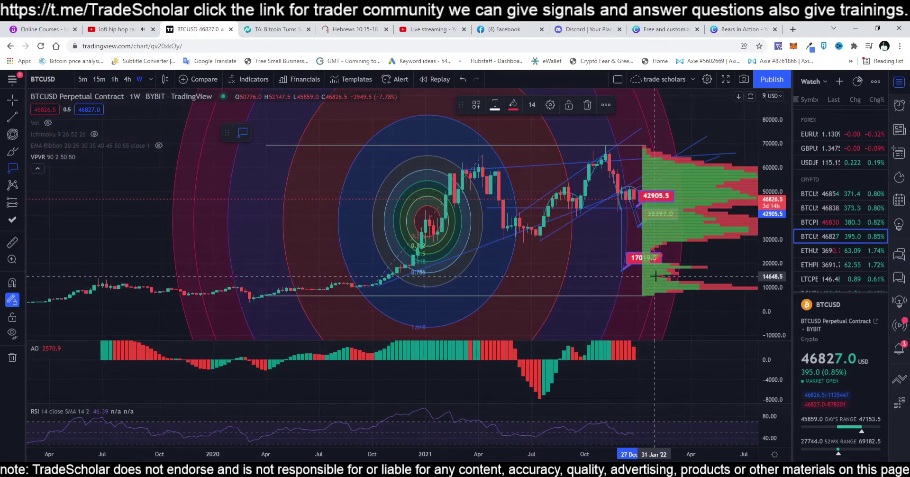
pyautogui.scroll(-3, 716, 258)
pyautogui.moveTo(715, 258); pyautogui.dragTo(569, 250)
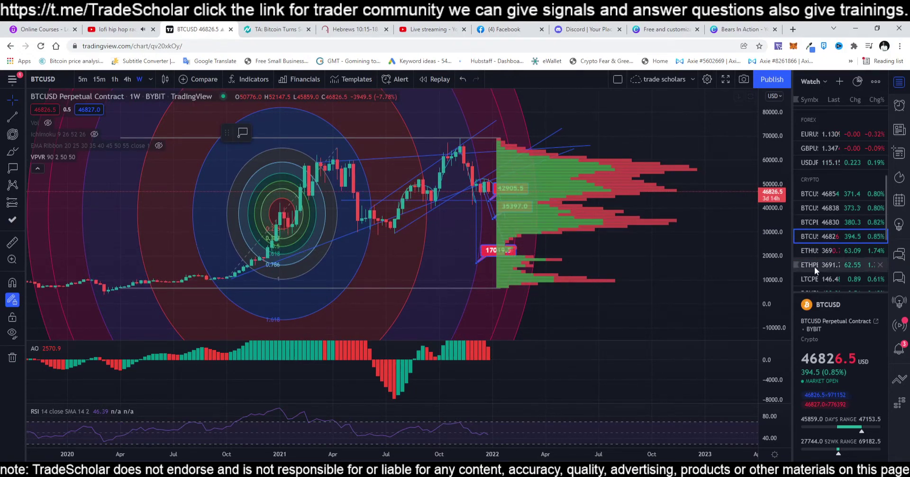
pyautogui.moveTo(773, 248); pyautogui.dragTo(779, 148)
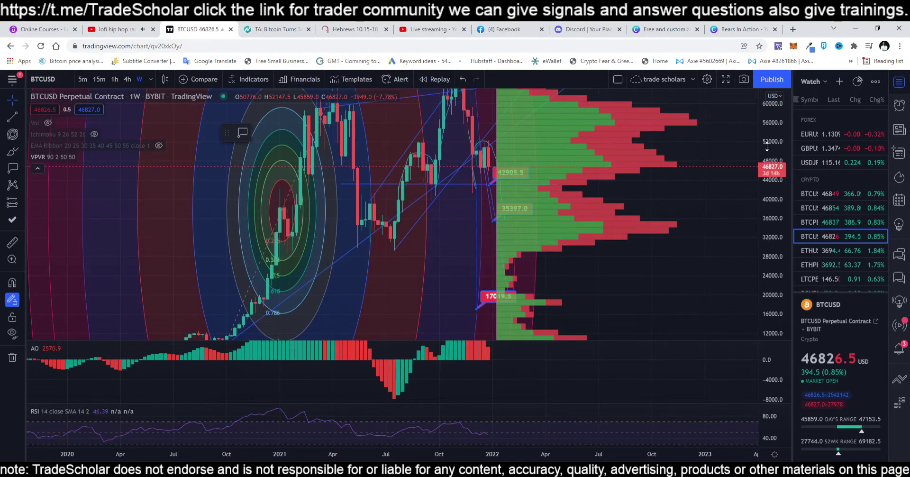
pyautogui.moveTo(776, 201); pyautogui.dragTo(776, 226)
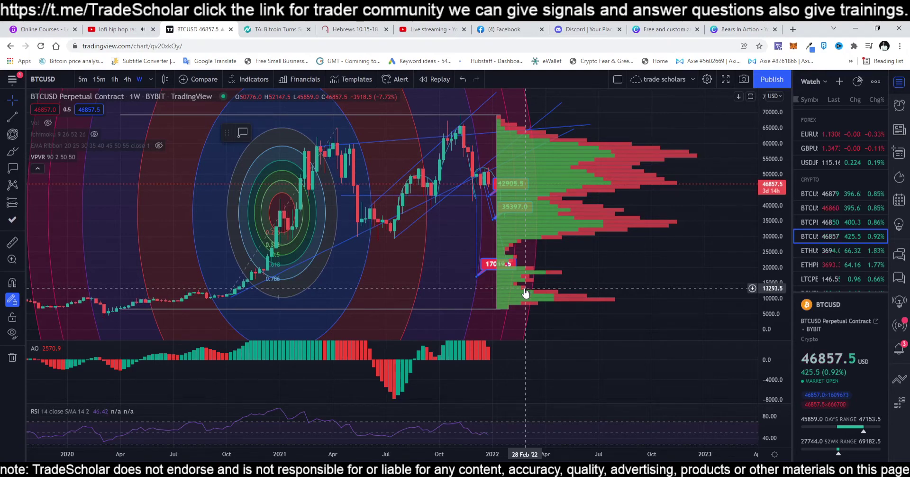
pyautogui.scroll(1, 525, 292)
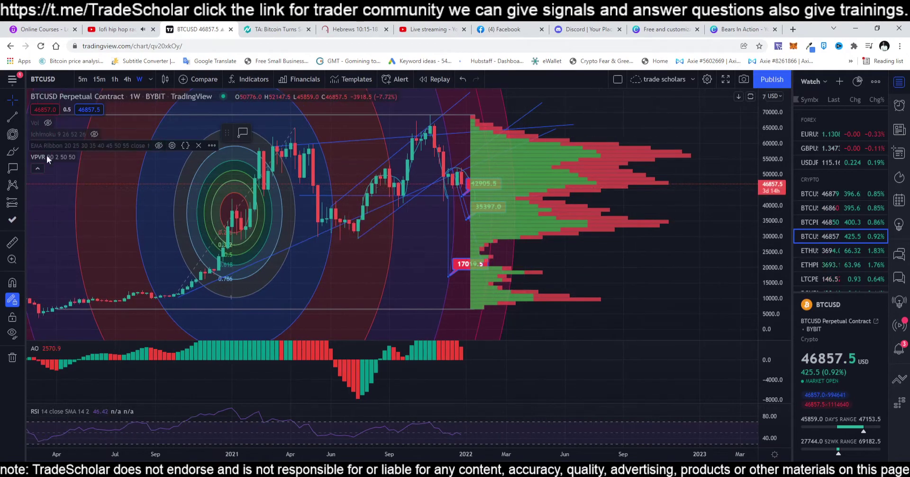
pyautogui.click(85, 160)
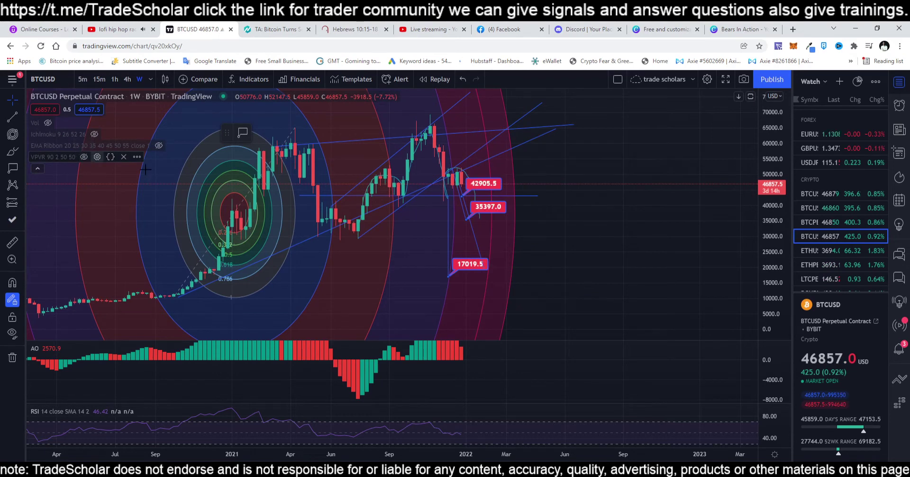
# Close the watchlist to widen the chart and compress the view to include the price history since 2019.
pyautogui.scroll(-1, 373, 274)
pyautogui.scroll(-1, 374, 274)
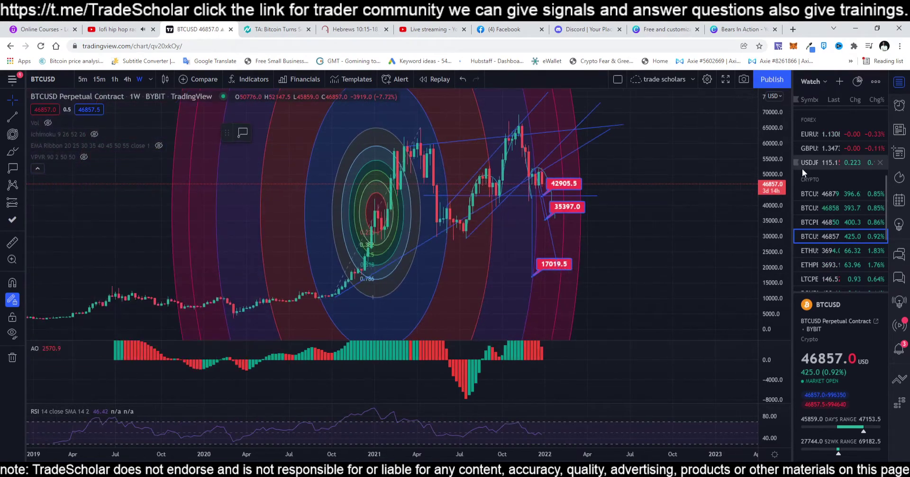
pyautogui.click(891, 159)
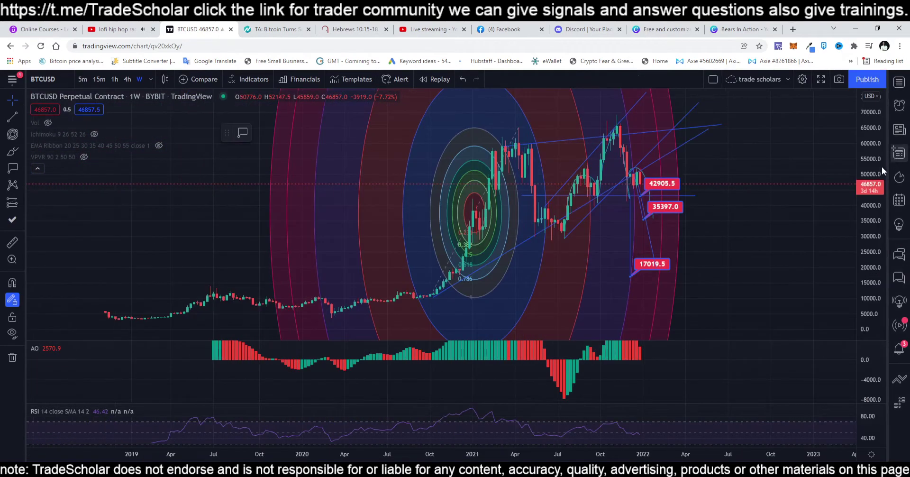
pyautogui.moveTo(870, 208)
pyautogui.mouseDown()
pyautogui.moveTo(871, 258)
pyautogui.moveTo(871, 212)
pyautogui.mouseUp()
pyautogui.scroll(-2, 692, 263)
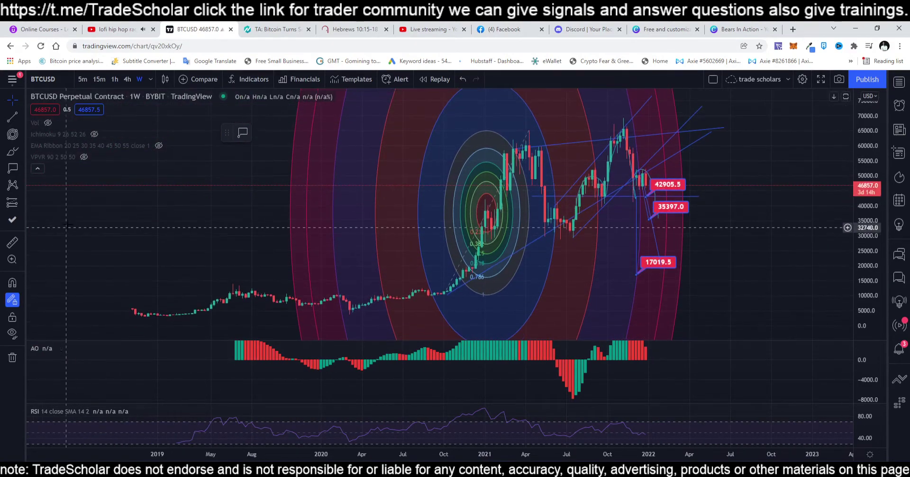
# Draw a Fib Retracement from 65116.5 in February 2022 down to 10471.5 in September 2020.
pyautogui.click(23, 138)
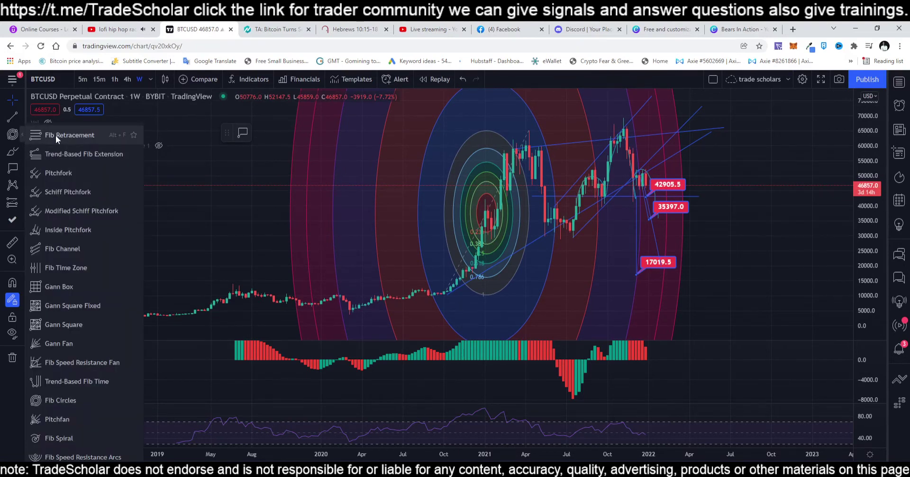
pyautogui.click(56, 135)
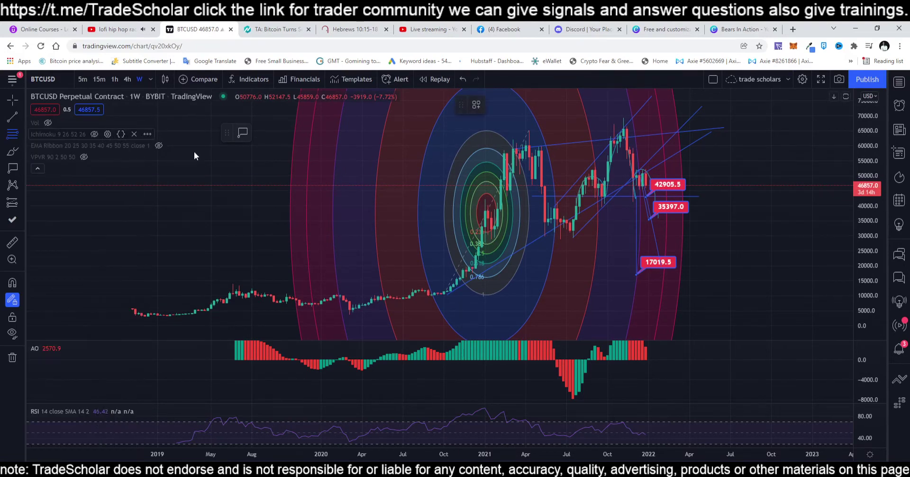
pyautogui.click(670, 131)
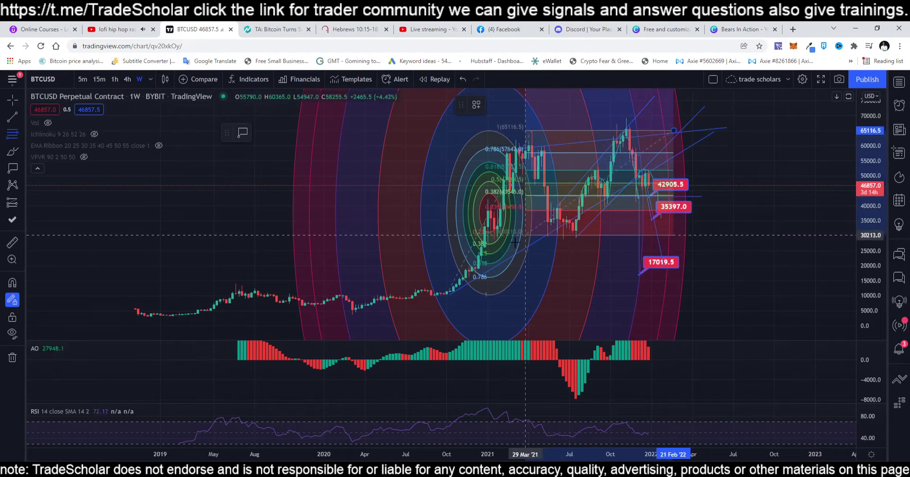
pyautogui.click(441, 294)
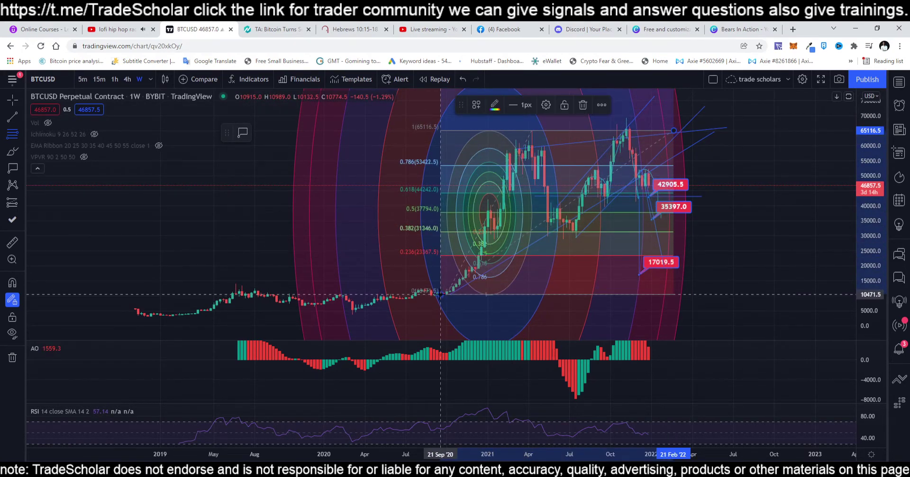
# Examine the Fib Retracement levels against the price targets and the 1.618 extension above the highs.
pyautogui.scroll(3, 688, 227)
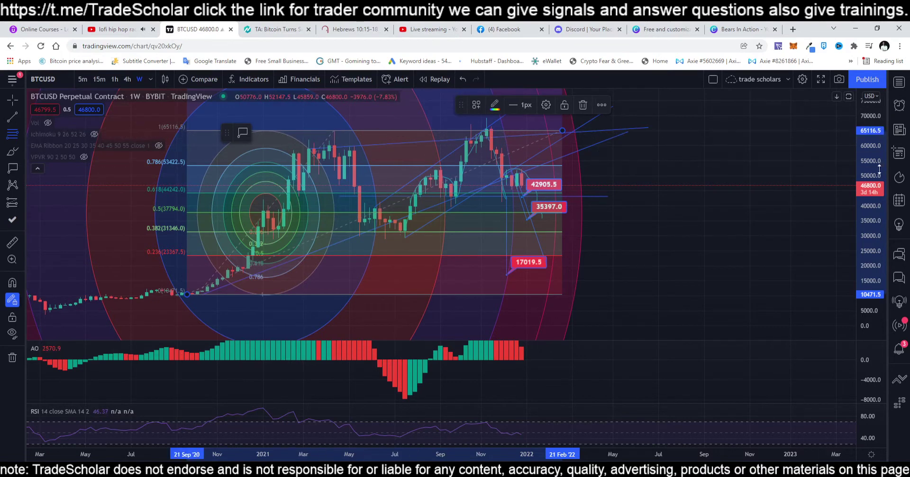
pyautogui.moveTo(876, 152); pyautogui.dragTo(857, 258)
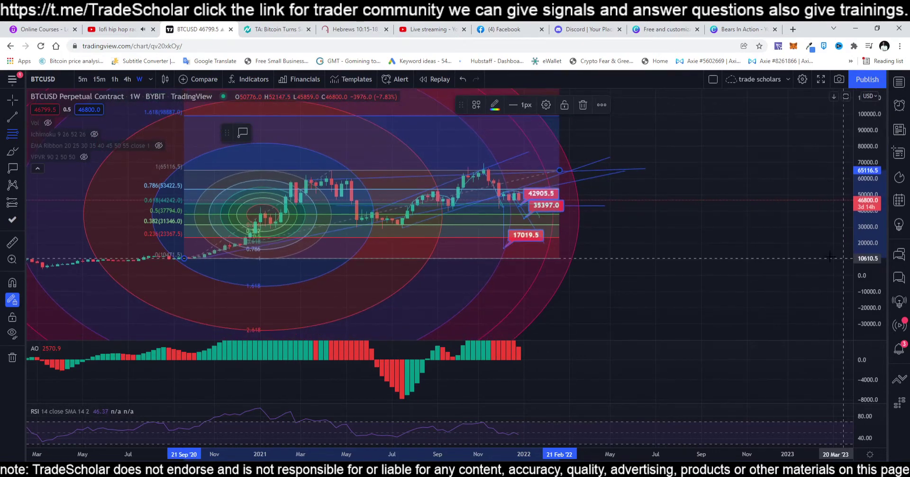
pyautogui.scroll(-4, 843, 259)
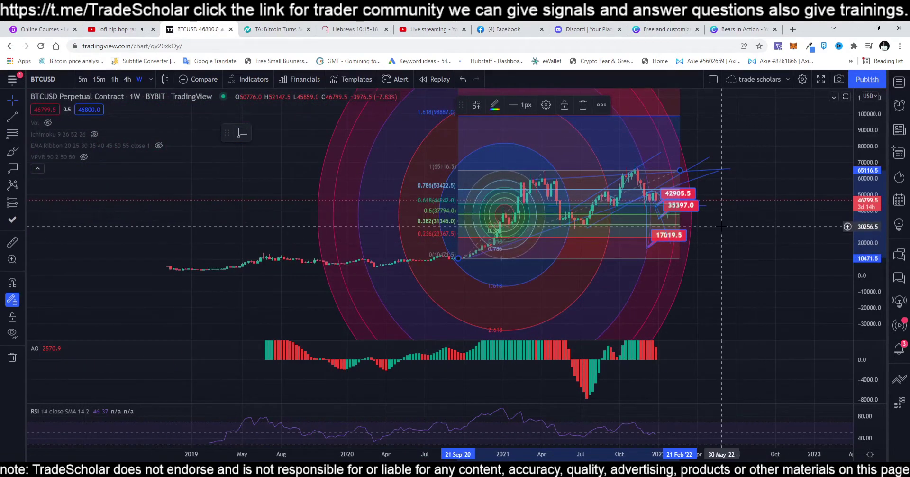
pyautogui.moveTo(721, 227); pyautogui.dragTo(797, 272)
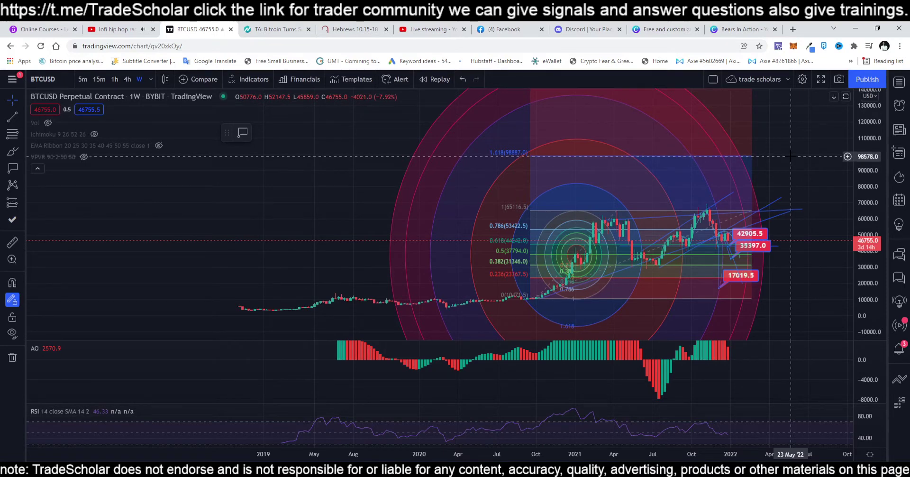
pyautogui.scroll(5, 790, 156)
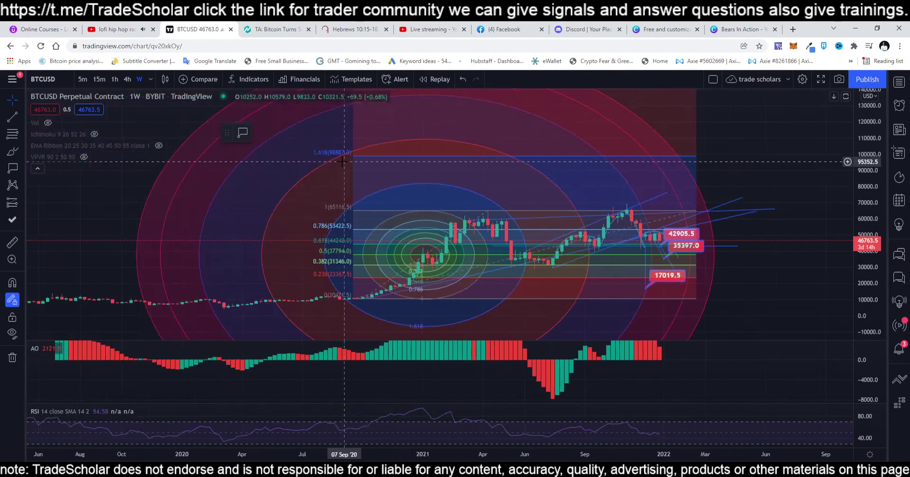
pyautogui.scroll(-5, 339, 161)
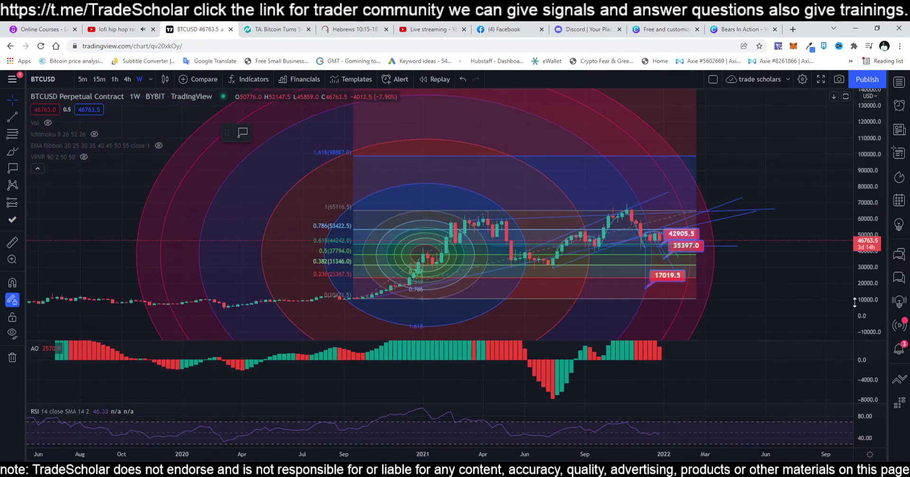
pyautogui.rightClick(771, 278)
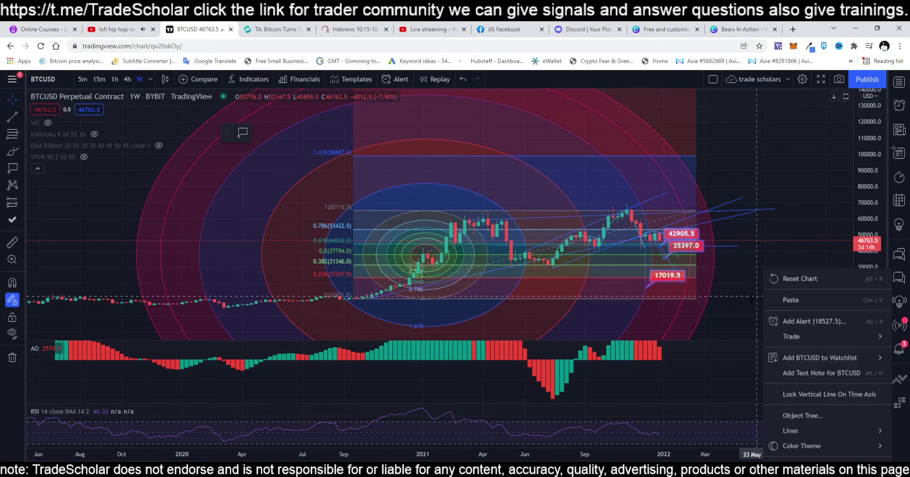
pyautogui.click(747, 297)
pyautogui.moveTo(747, 297); pyautogui.dragTo(764, 260)
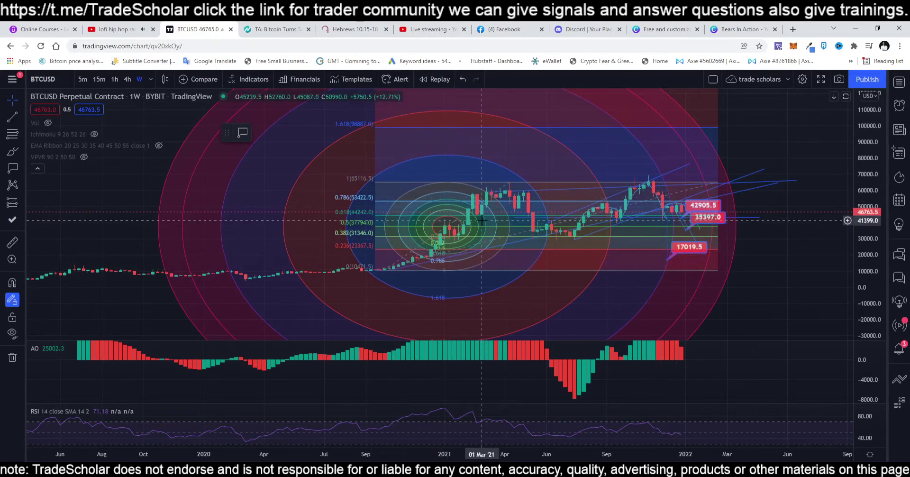
# Delete the Fib Retracement from the weekly BTCUSD chart and reopen the watchlist.
pyautogui.click(719, 183)
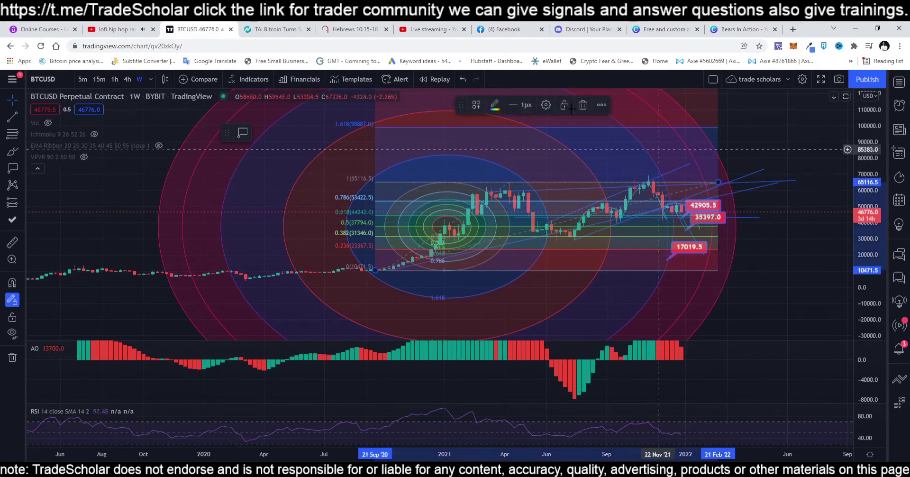
pyautogui.click(582, 105)
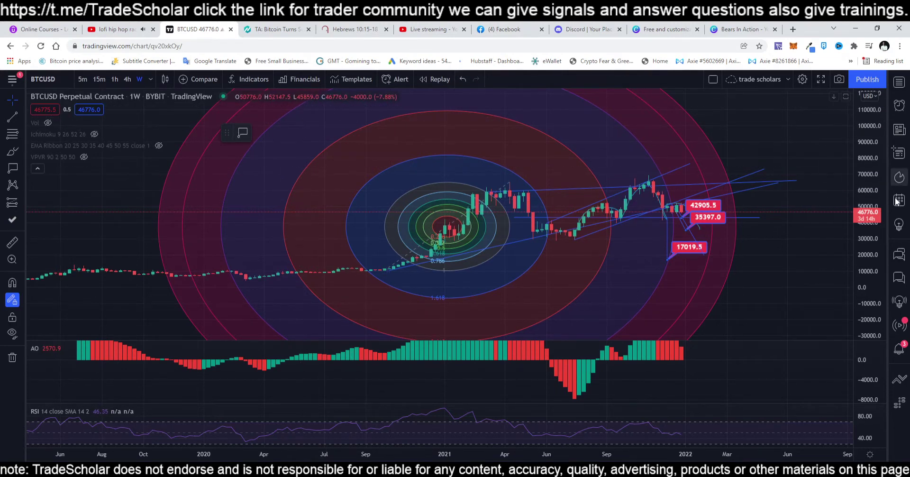
pyautogui.moveTo(881, 196); pyautogui.dragTo(793, 197)
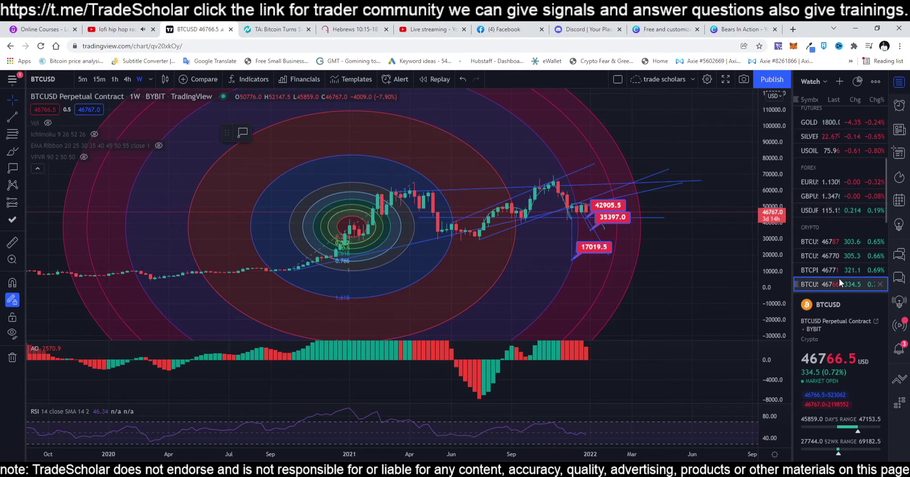
# Load the Binance BTCPERP chart from the watchlist and set its timeframe to 1 day.
pyautogui.click(837, 272)
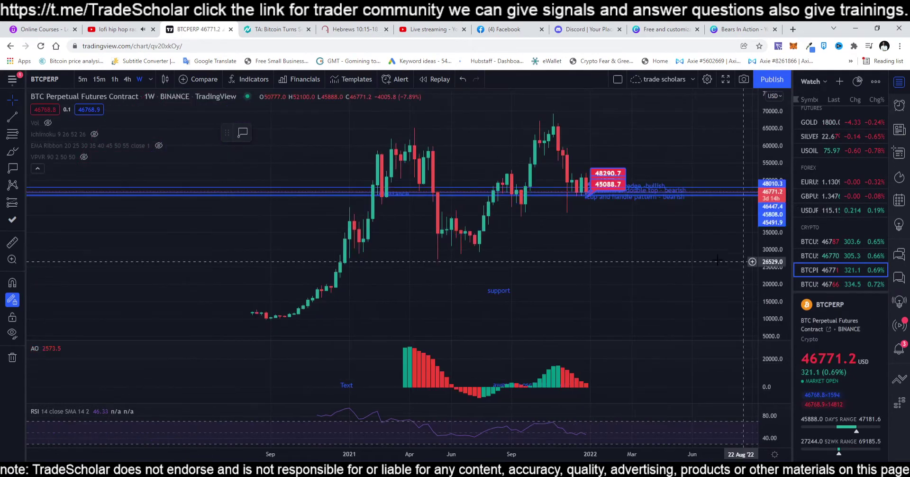
pyautogui.moveTo(763, 228); pyautogui.dragTo(760, 209)
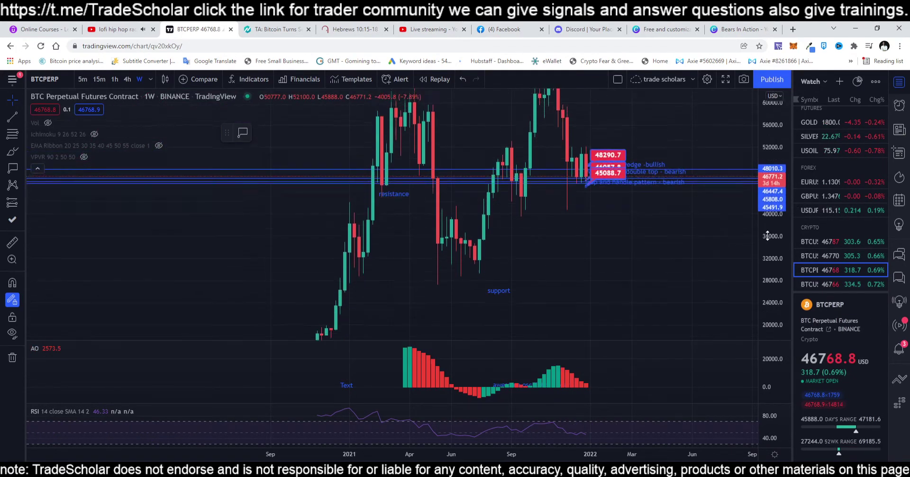
pyautogui.click(151, 80)
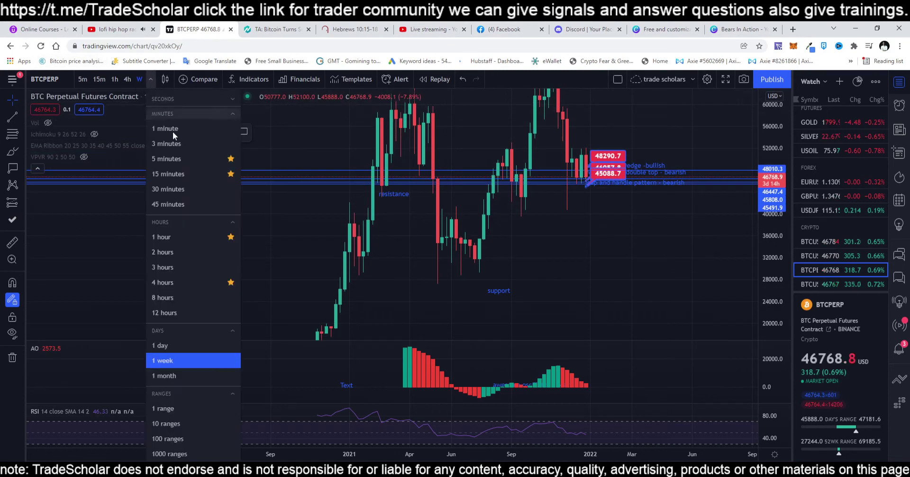
pyautogui.click(167, 345)
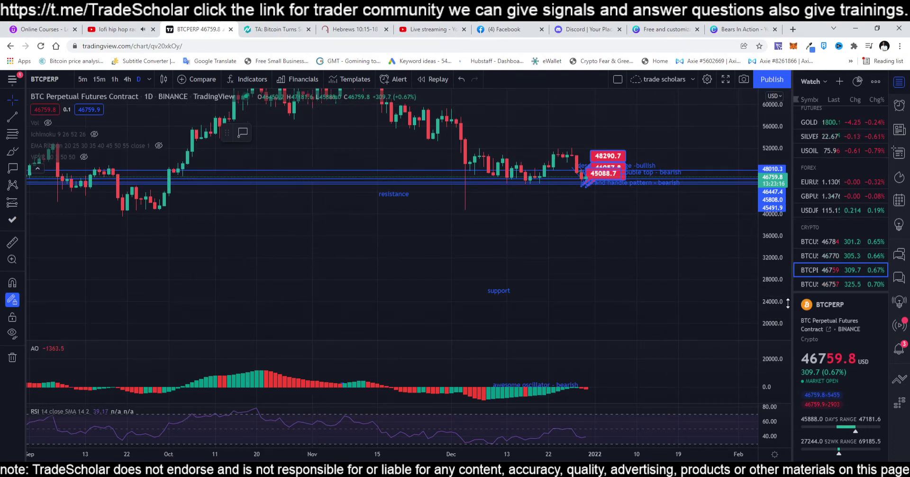
# Examine the daily BTCPERP price action since May around the horizontal levels and the labelled price targets.
pyautogui.moveTo(787, 303); pyautogui.dragTo(759, 265)
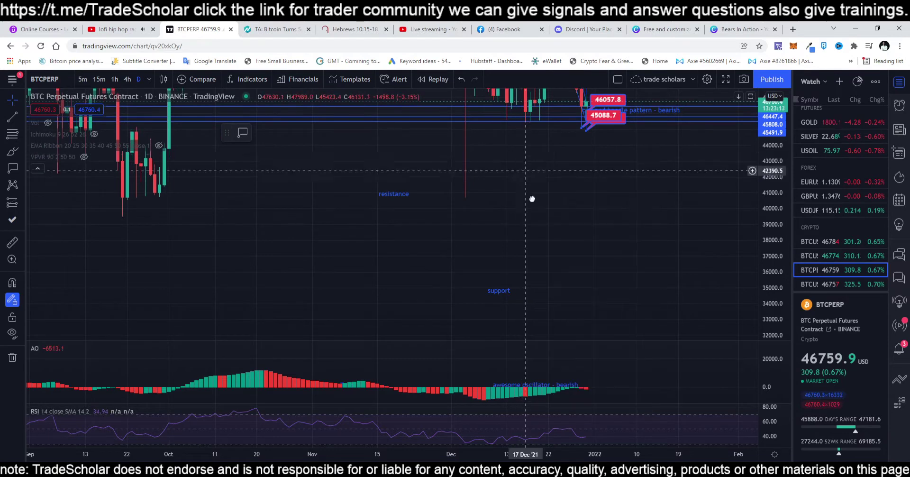
pyautogui.moveTo(533, 198); pyautogui.dragTo(553, 303)
pyautogui.scroll(-3, 568, 300)
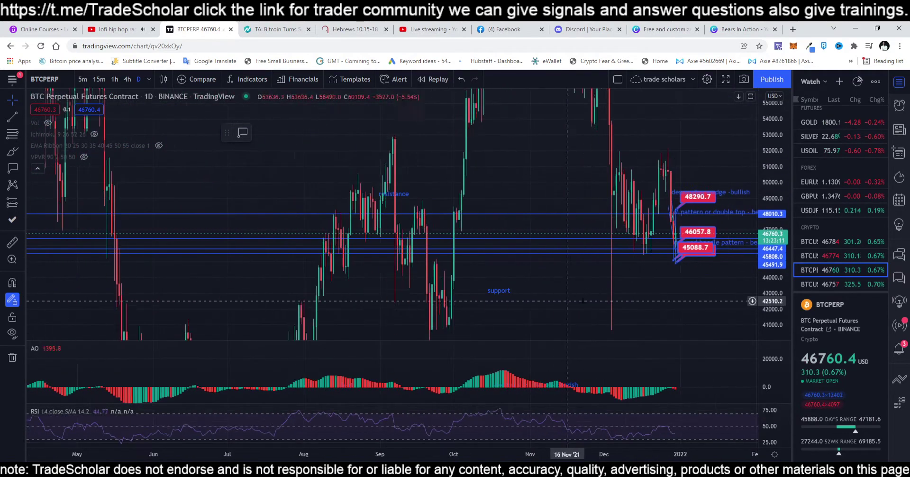
pyautogui.moveTo(768, 213); pyautogui.dragTo(783, 263)
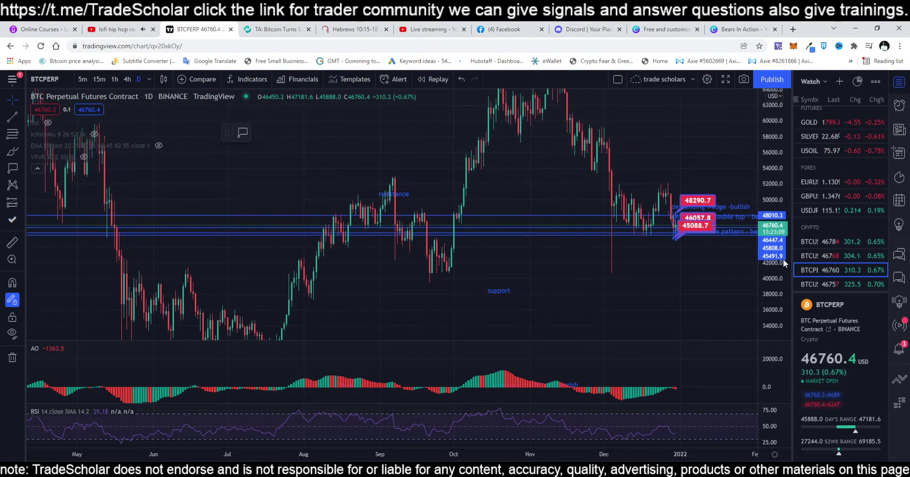
pyautogui.scroll(2, 673, 259)
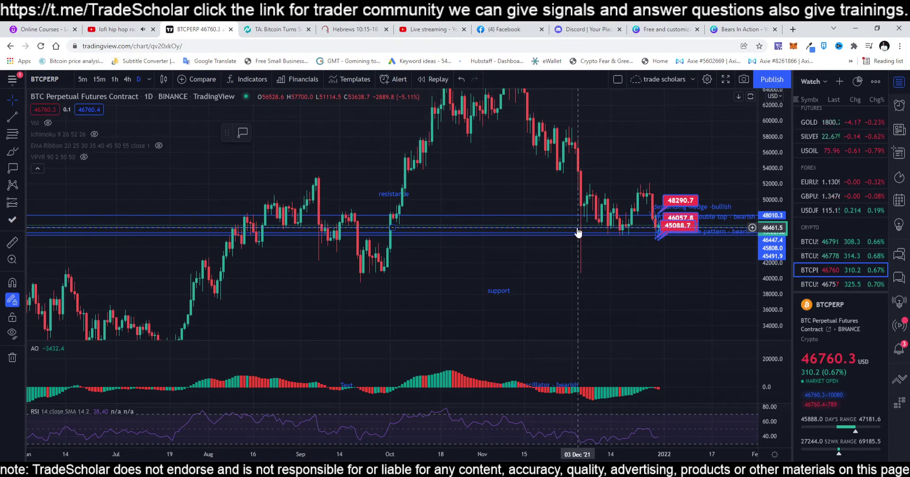
pyautogui.scroll(-2, 578, 232)
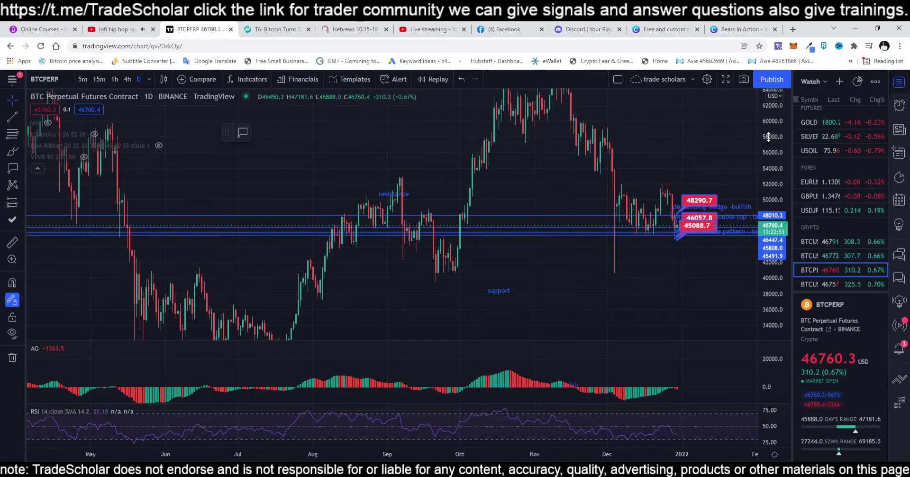
pyautogui.moveTo(779, 182); pyautogui.dragTo(779, 199)
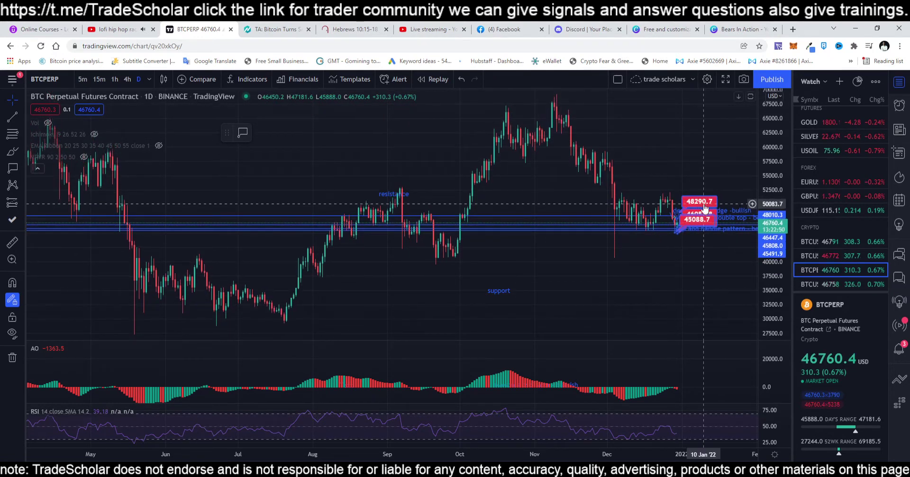
pyautogui.moveTo(774, 256); pyautogui.dragTo(774, 240)
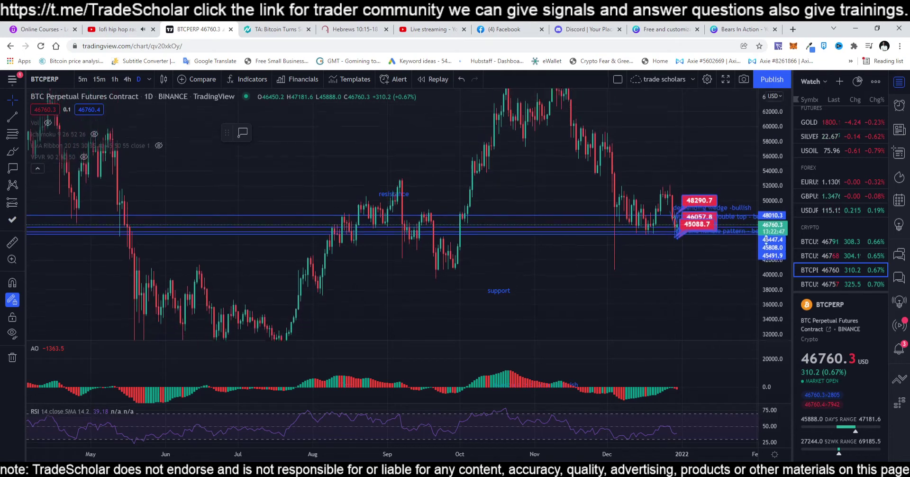
# Format the horizontal line at 46447.4 with a 3px thickness and red colour.
pyautogui.click(382, 229)
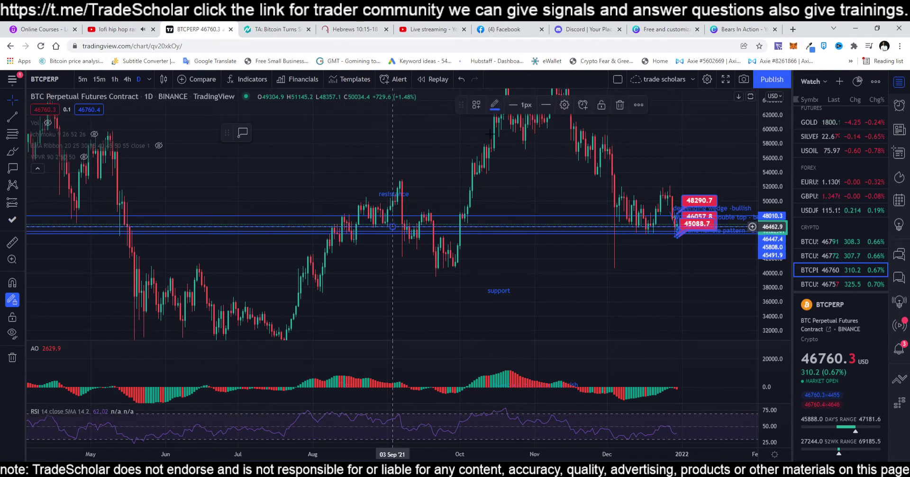
pyautogui.click(514, 108)
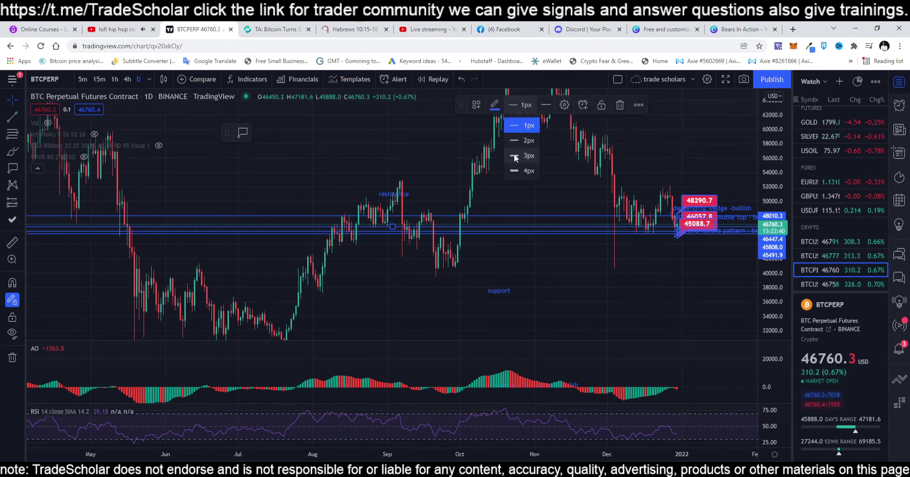
pyautogui.click(515, 156)
pyautogui.click(495, 105)
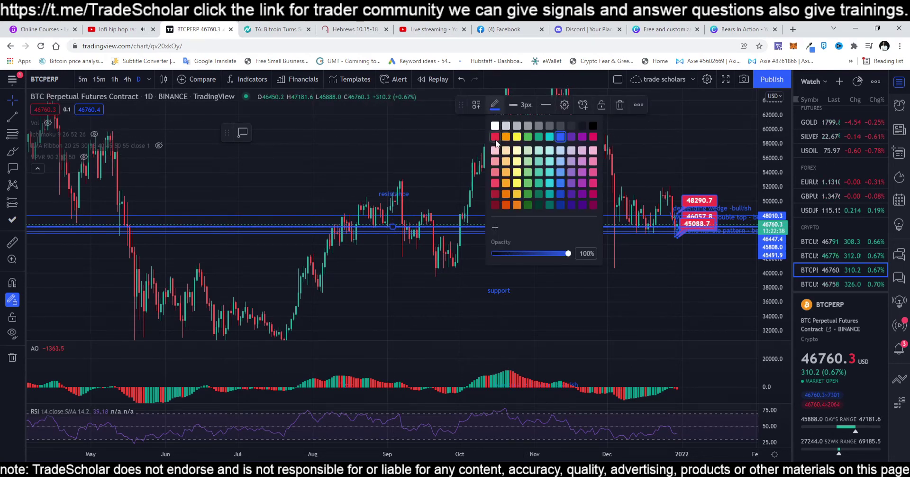
pyautogui.click(496, 138)
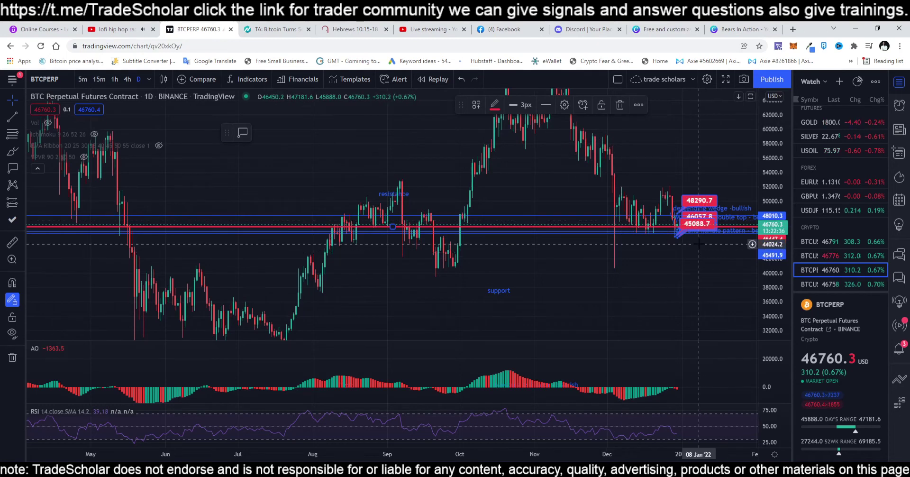
# Draw a trend line from the November peak at 69194.1 down to the red neckline, and move it below the neckline to project the drop.
pyautogui.scroll(5, 699, 244)
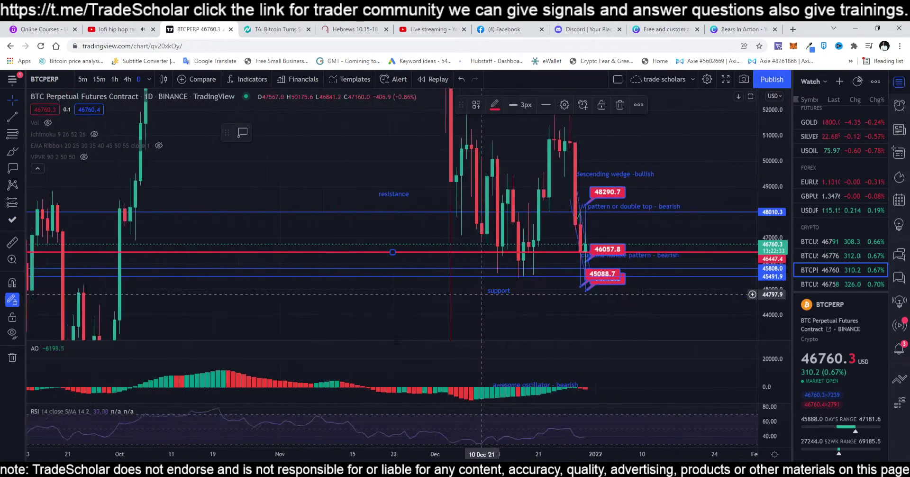
pyautogui.scroll(3, 481, 293)
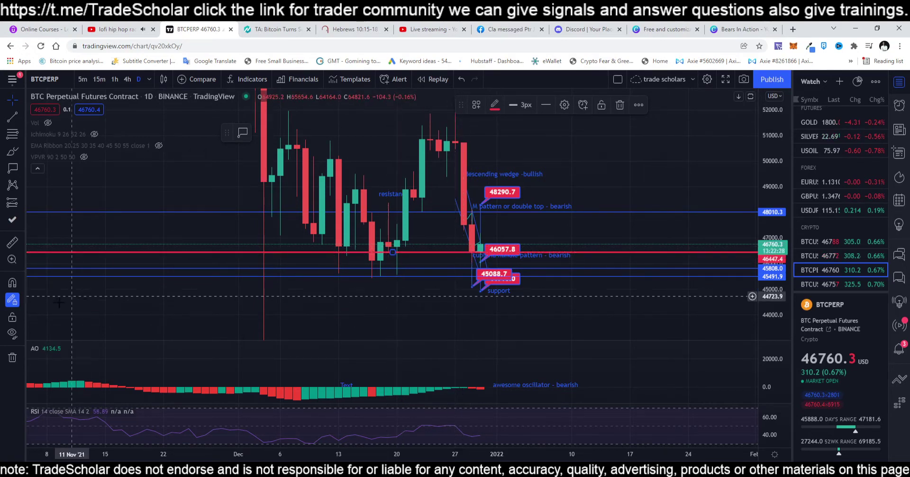
pyautogui.scroll(-3, 389, 288)
pyautogui.scroll(-3, 489, 284)
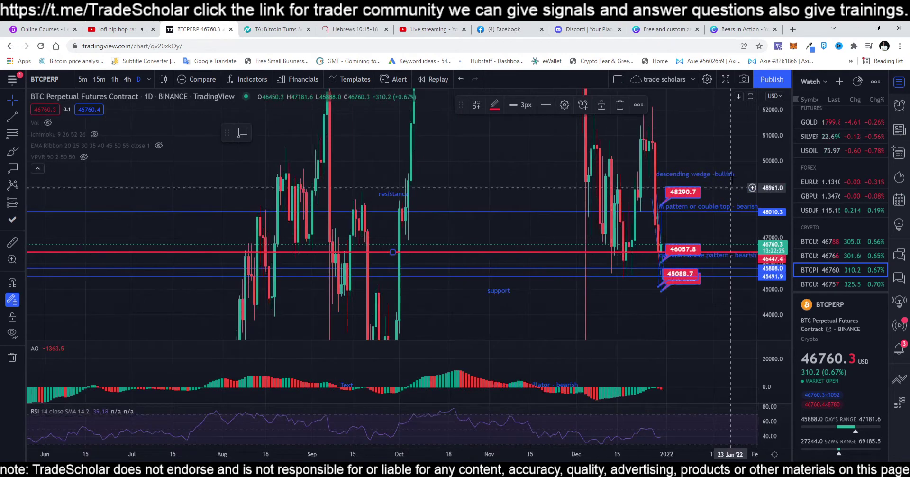
pyautogui.moveTo(772, 189); pyautogui.dragTo(783, 303)
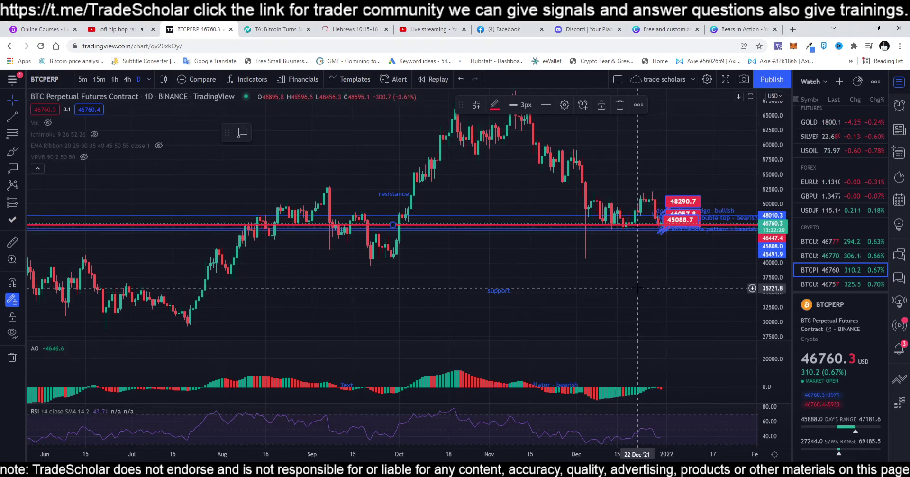
pyautogui.moveTo(761, 122); pyautogui.dragTo(760, 186)
pyautogui.click(11, 117)
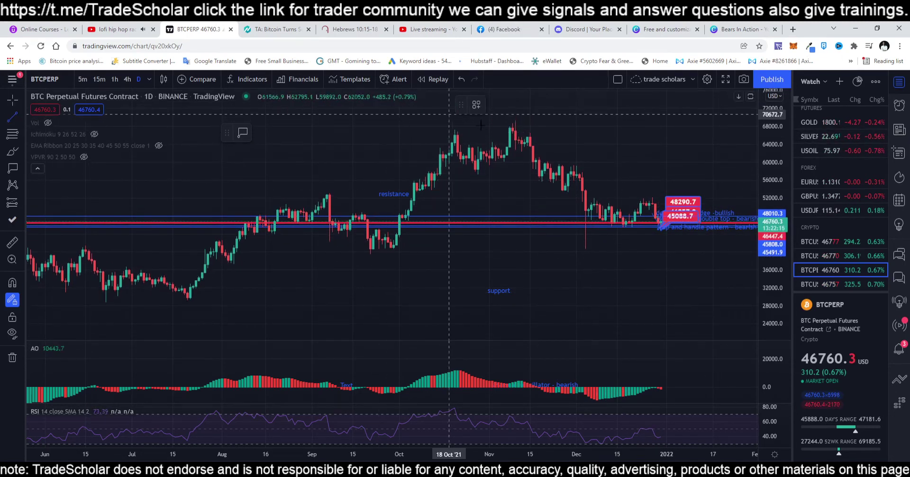
pyautogui.click(515, 121)
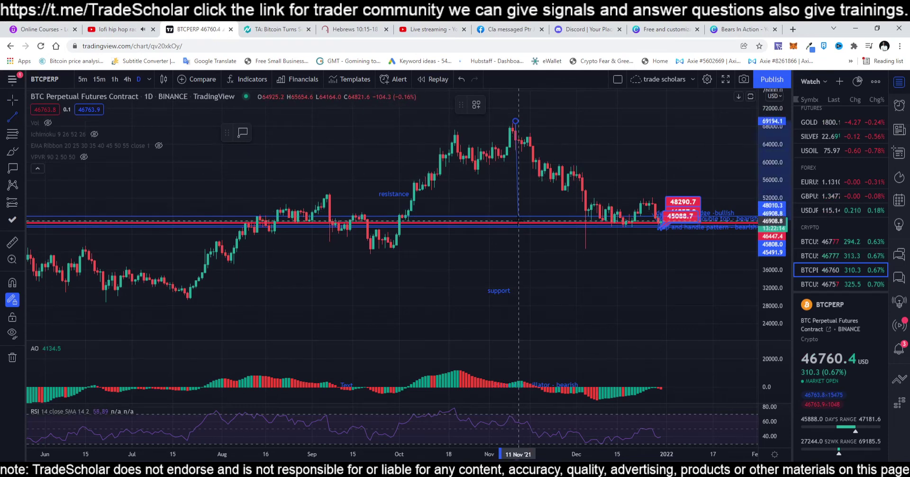
pyautogui.click(519, 222)
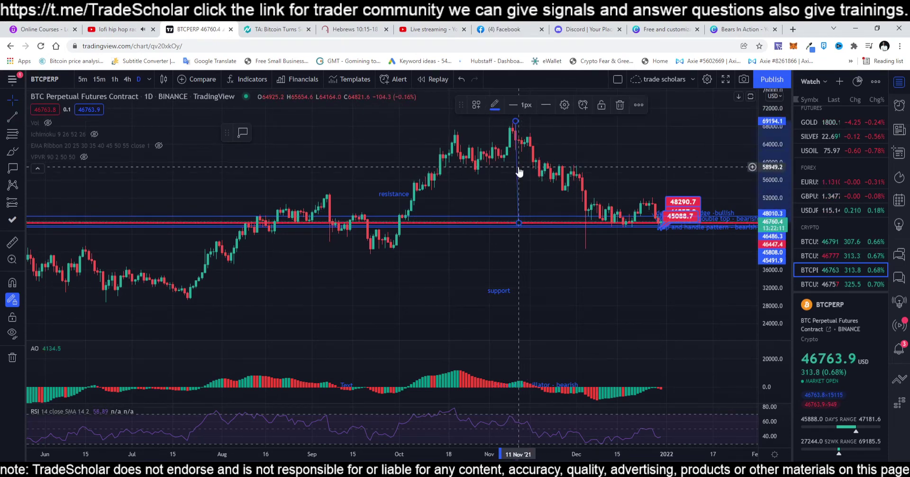
pyautogui.moveTo(518, 173); pyautogui.dragTo(535, 274)
pyautogui.click(545, 271)
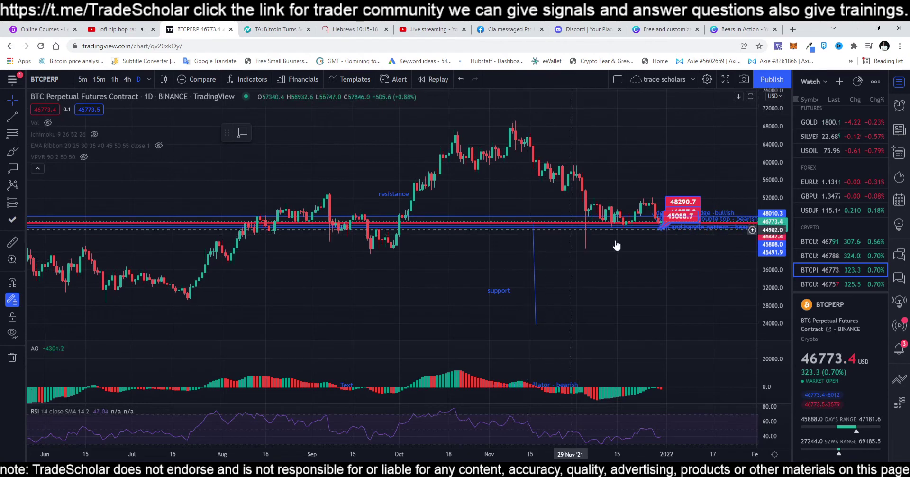
# Rescale the Awesome Oscillator pane to show its bars more clearly and examine the latest bars near zero.
pyautogui.moveTo(773, 386); pyautogui.dragTo(665, 317)
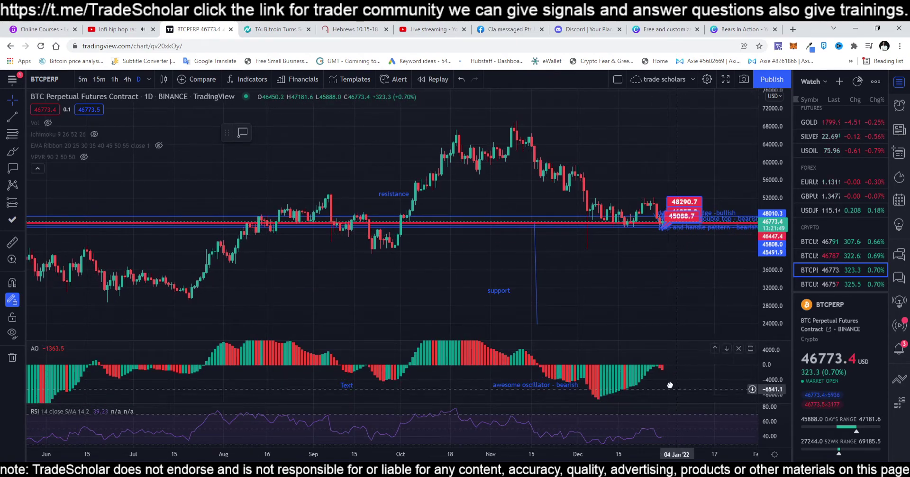
pyautogui.moveTo(673, 382); pyautogui.dragTo(660, 384)
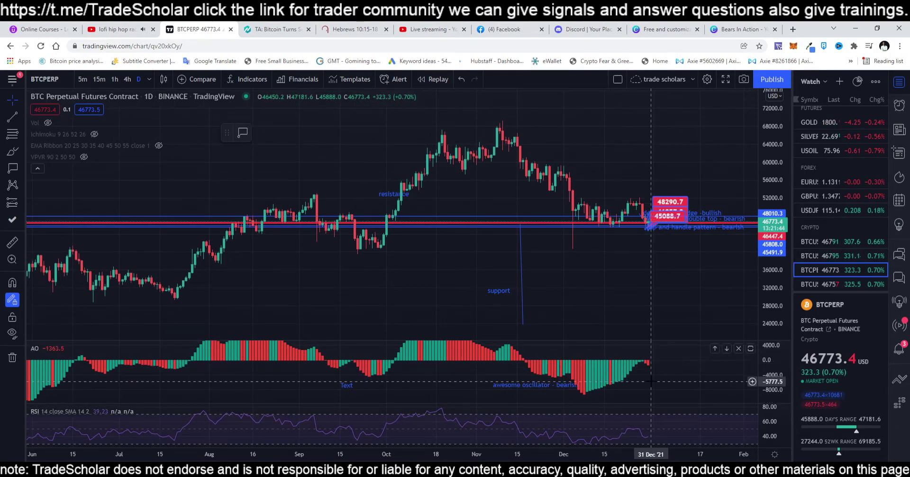
pyautogui.scroll(-1, 651, 381)
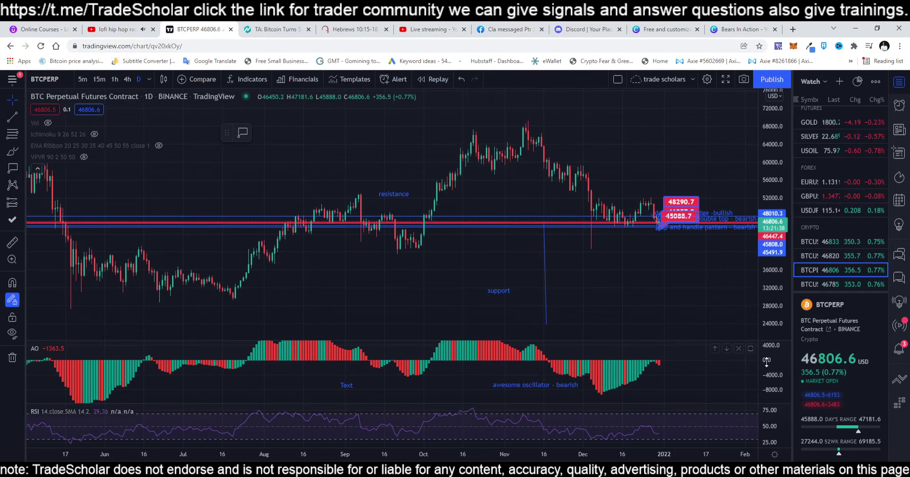
pyautogui.moveTo(767, 361); pyautogui.dragTo(767, 365)
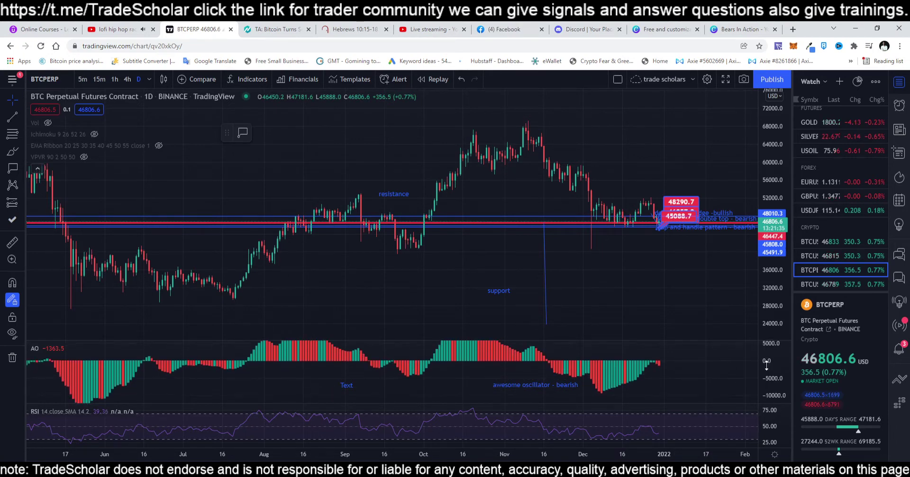
# Switch to PowerPoint, show the Awesome Oscillator slide with the bullish and bearish saucers, and return to the TradingView chart.
pyautogui.hotkey('alt', 'Tab')
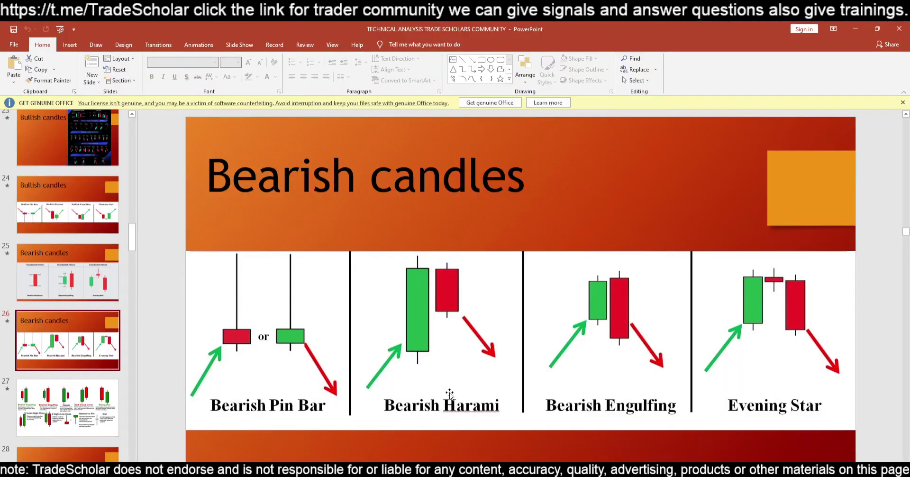
pyautogui.scroll(-7, 115, 299)
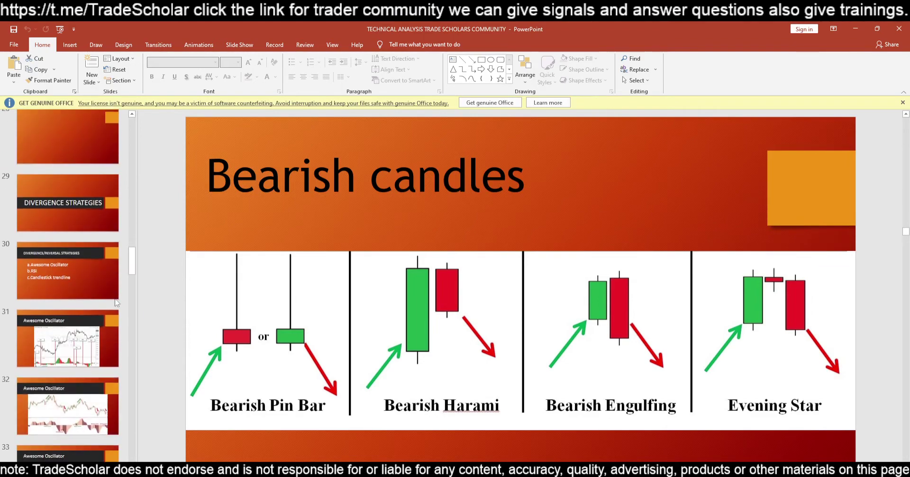
pyautogui.scroll(-2, 95, 284)
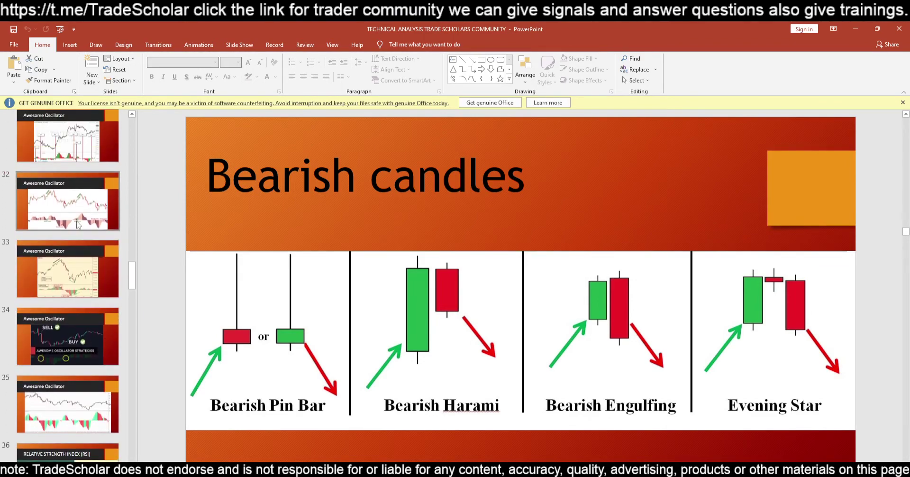
pyautogui.click(78, 224)
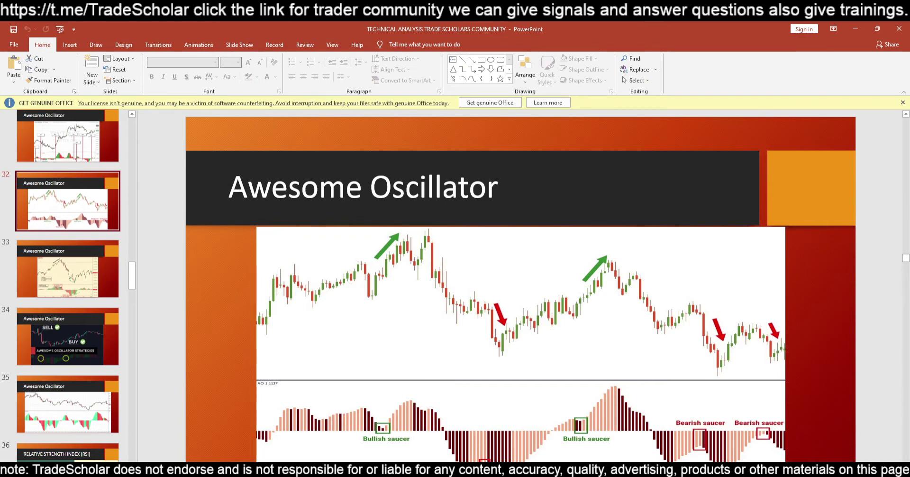
pyautogui.hotkey('alt', 'Tab')
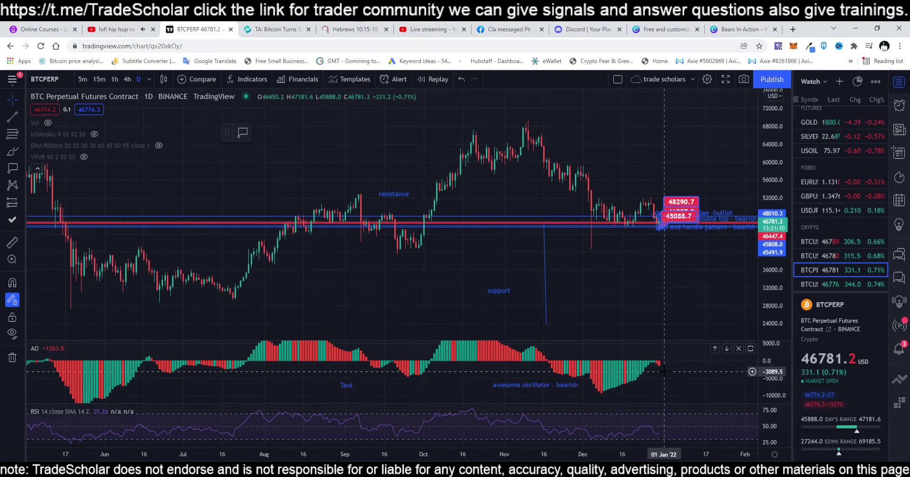
# Compress the Awesome Oscillator's value scale and shift its bars down so the October peak fits fully inside the pane.
pyautogui.scroll(3, 578, 287)
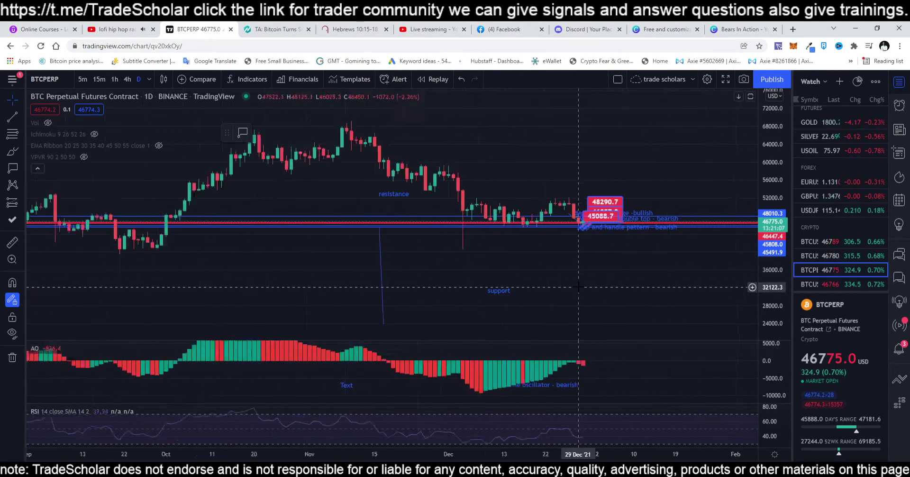
pyautogui.scroll(-3, 578, 286)
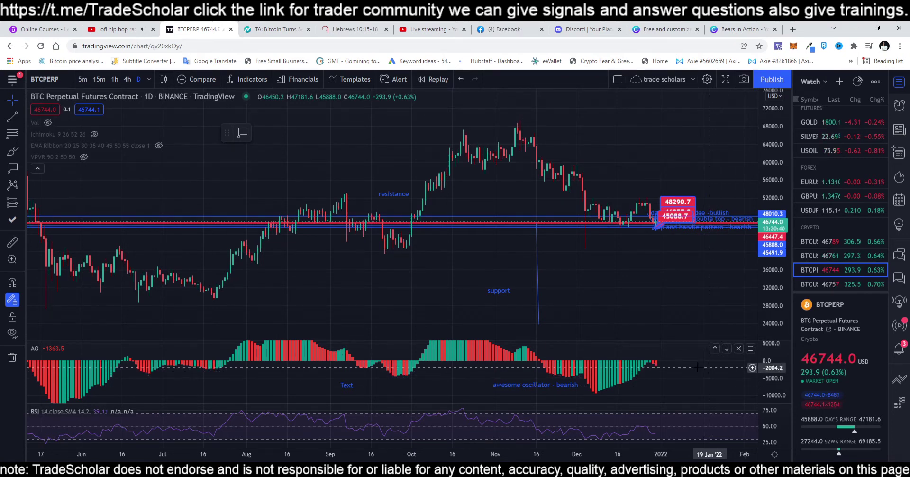
pyautogui.rightClick(668, 369)
pyautogui.click(669, 369)
pyautogui.moveTo(669, 369); pyautogui.dragTo(681, 378)
pyautogui.moveTo(769, 359)
pyautogui.mouseDown()
pyautogui.moveTo(770, 372)
pyautogui.moveTo(769, 365)
pyautogui.mouseUp()
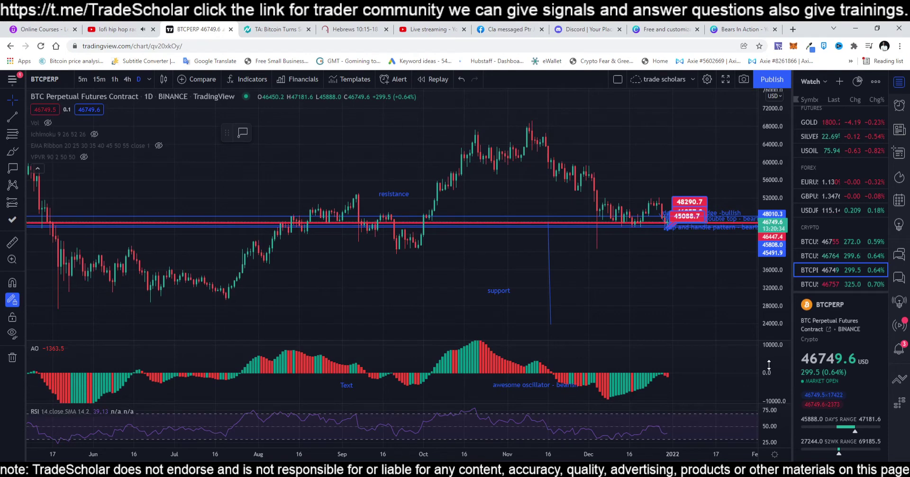
pyautogui.moveTo(611, 363); pyautogui.dragTo(615, 366)
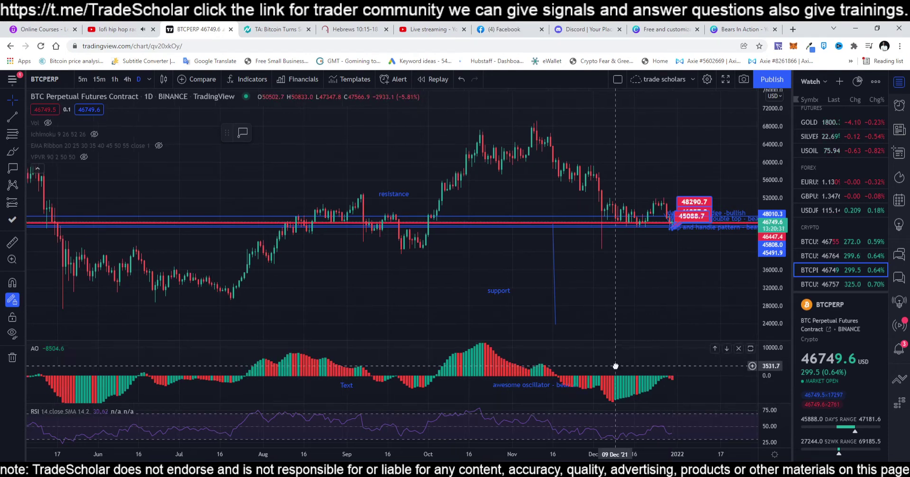
# Draw a trend line over the October price highs, from about 55252.6 on 6 October to about 65919.9 on 21 October 2021.
pyautogui.scroll(-5, 616, 365)
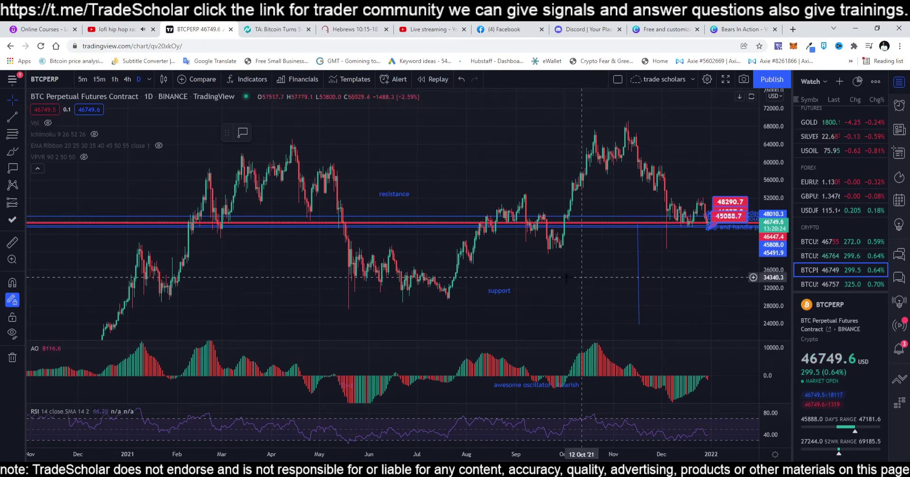
pyautogui.scroll(5, 474, 218)
pyautogui.moveTo(379, 261); pyautogui.dragTo(519, 285)
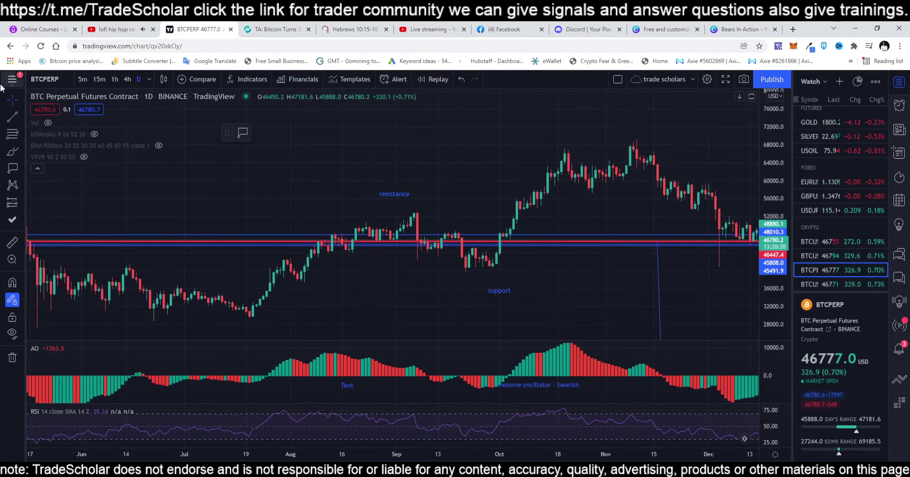
pyautogui.hotkey('alt', 't')
pyautogui.click(517, 202)
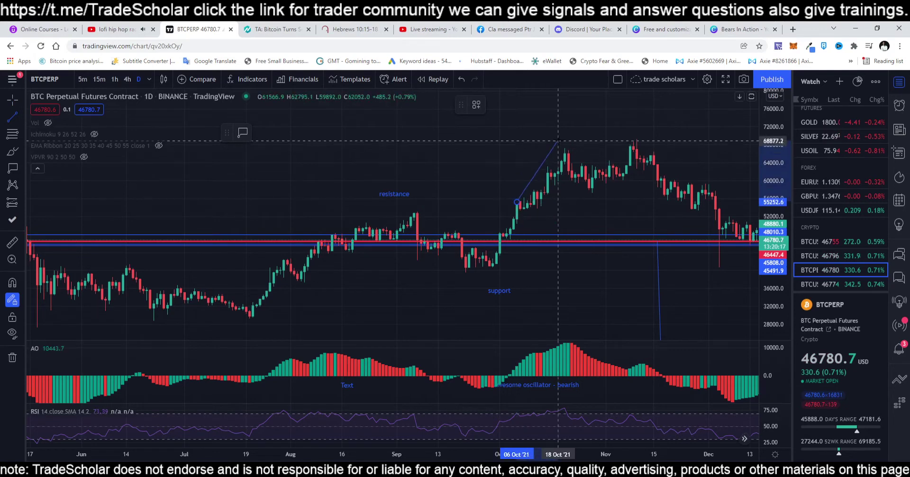
pyautogui.click(568, 154)
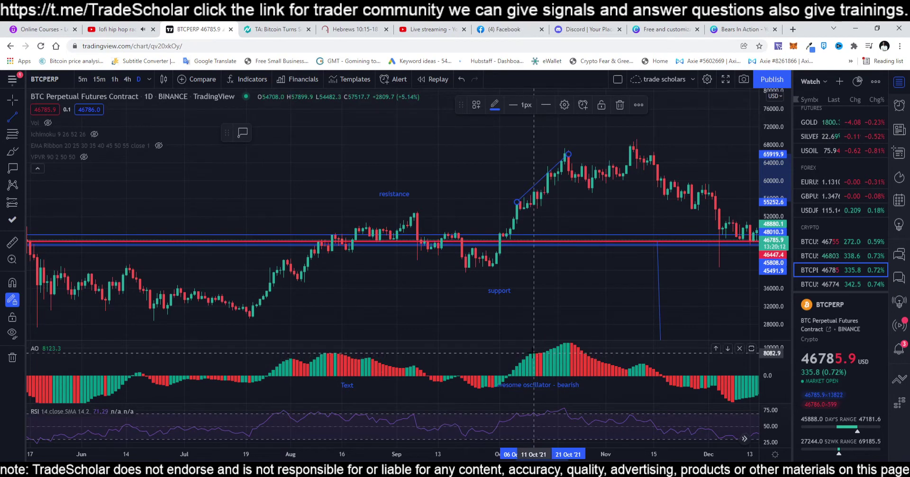
# Draw a rising trend line on the AO histogram from 11 Oct '21 at about 8,083 to the 21 Oct peak at about 11,623.
pyautogui.click(534, 353)
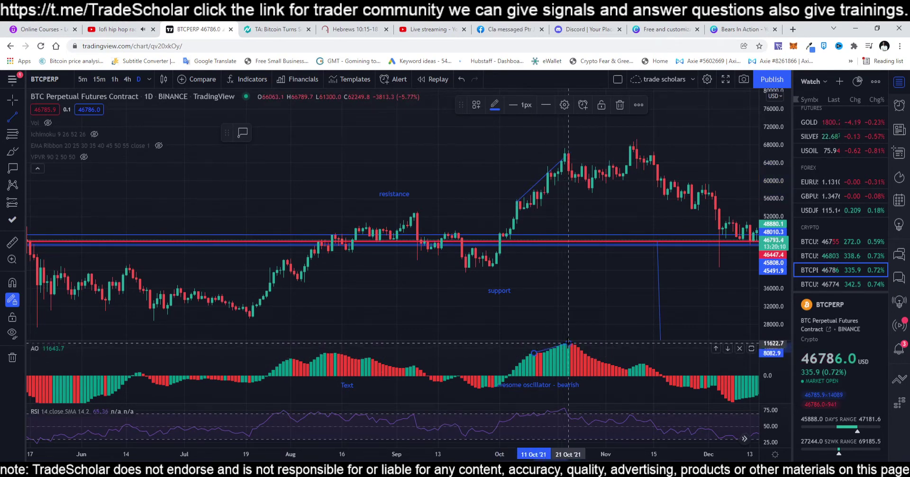
pyautogui.click(569, 344)
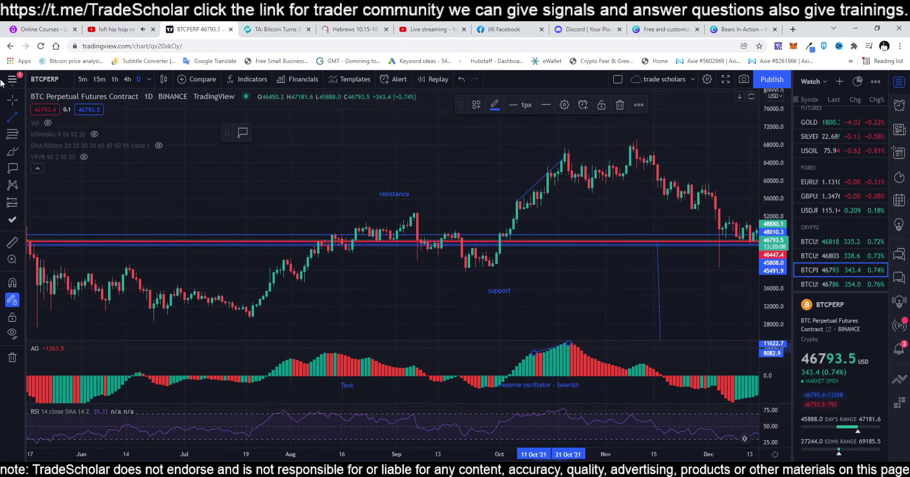
# Draw divergence lines from 21 Oct '21 to the November peaks: price about 65,920 to 67,504, AO about 10,948 to 4,206.
pyautogui.click(569, 154)
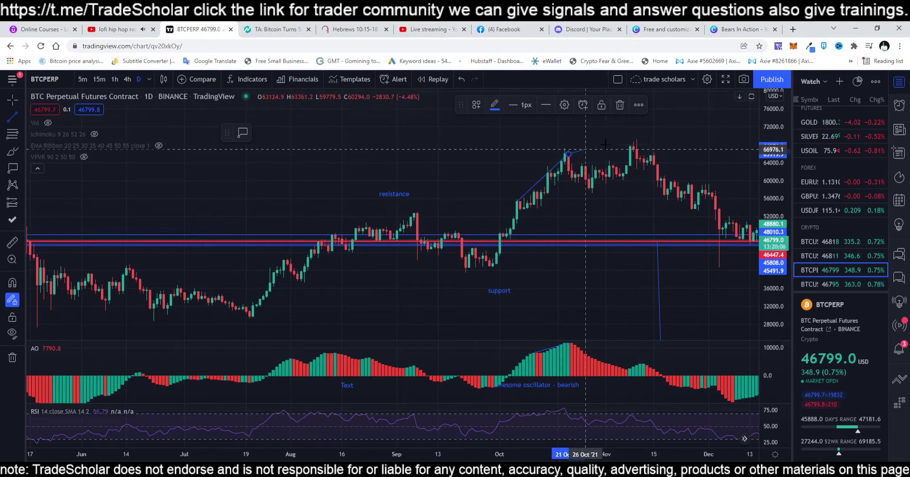
pyautogui.click(634, 147)
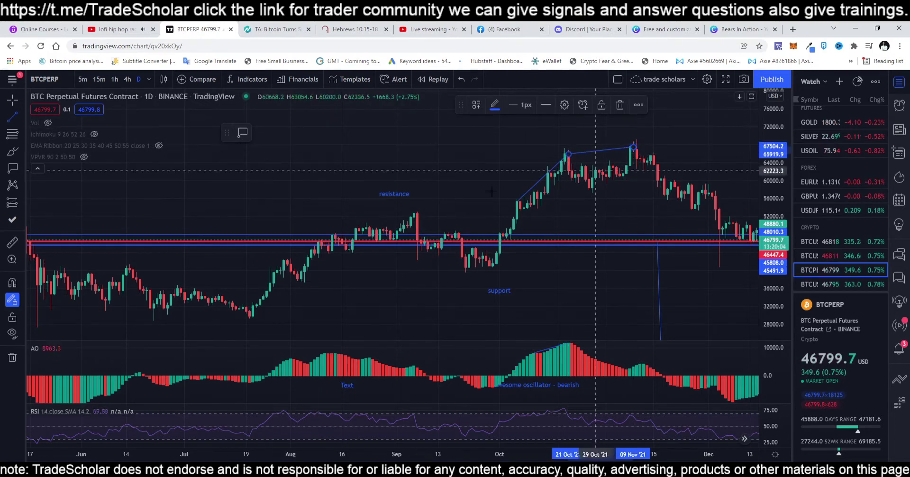
pyautogui.click(569, 343)
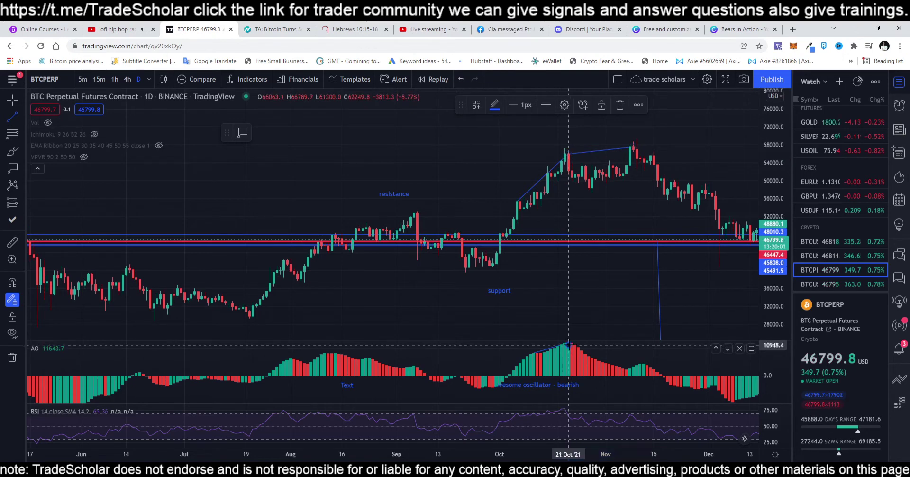
pyautogui.click(643, 364)
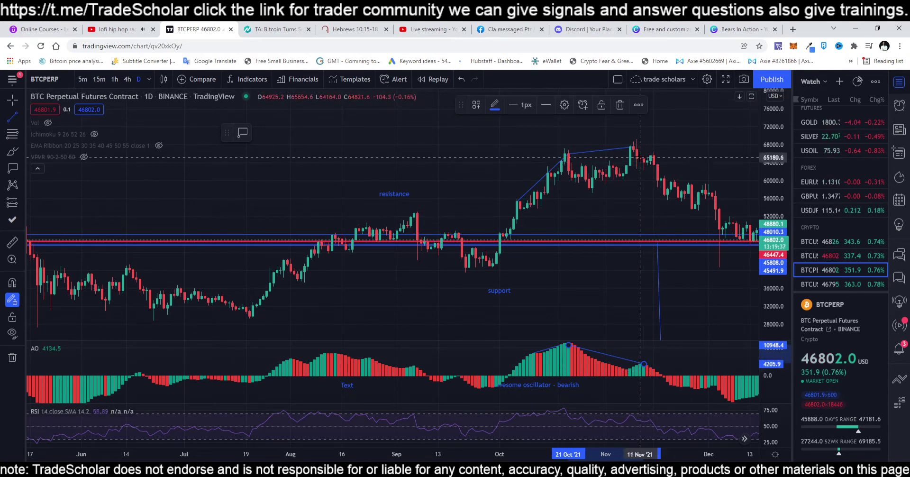
# Measure the price decline from the November 2021 high to the December low.
pyautogui.moveTo(695, 169); pyautogui.dragTo(540, 171)
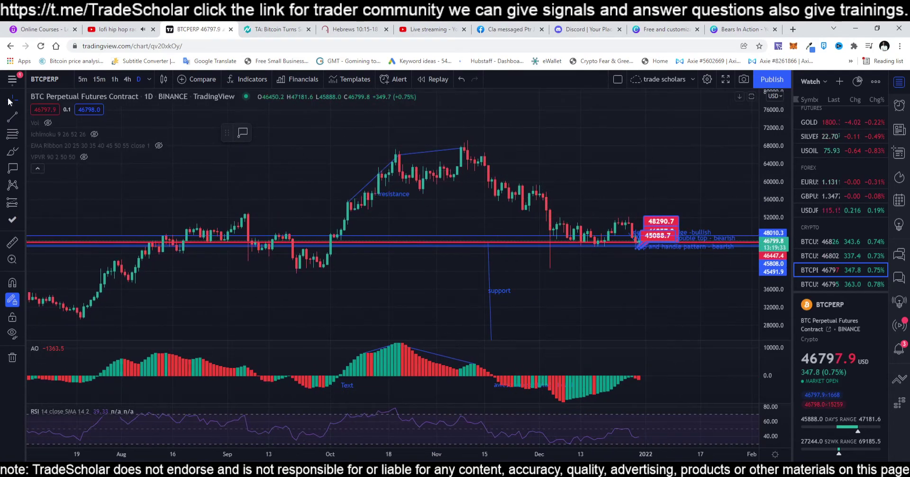
pyautogui.click(12, 242)
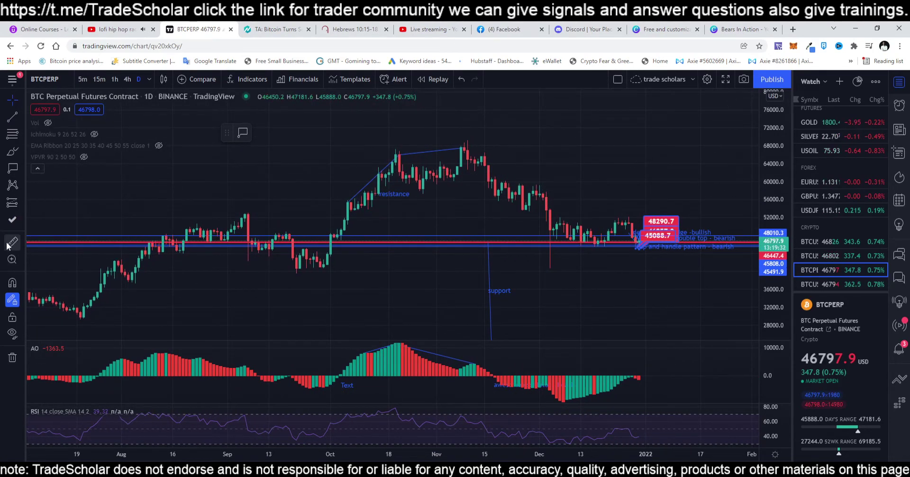
pyautogui.click(491, 140)
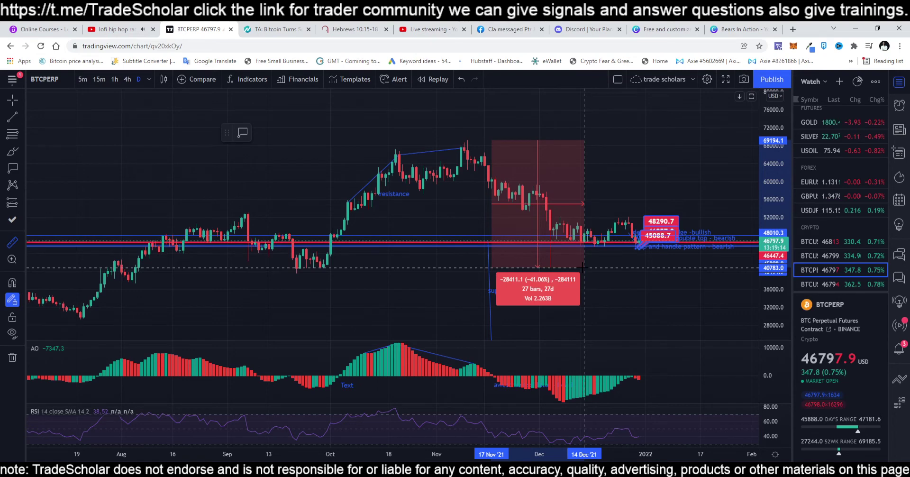
pyautogui.click(583, 270)
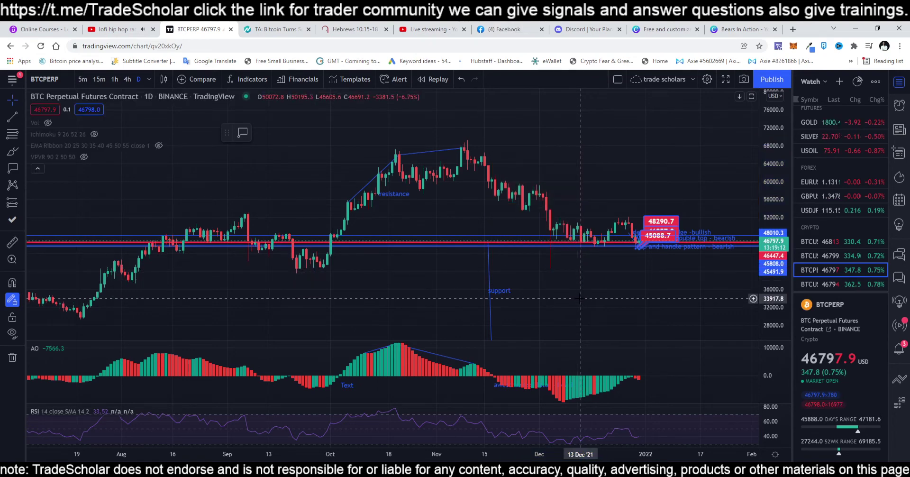
pyautogui.scroll(-3, 580, 299)
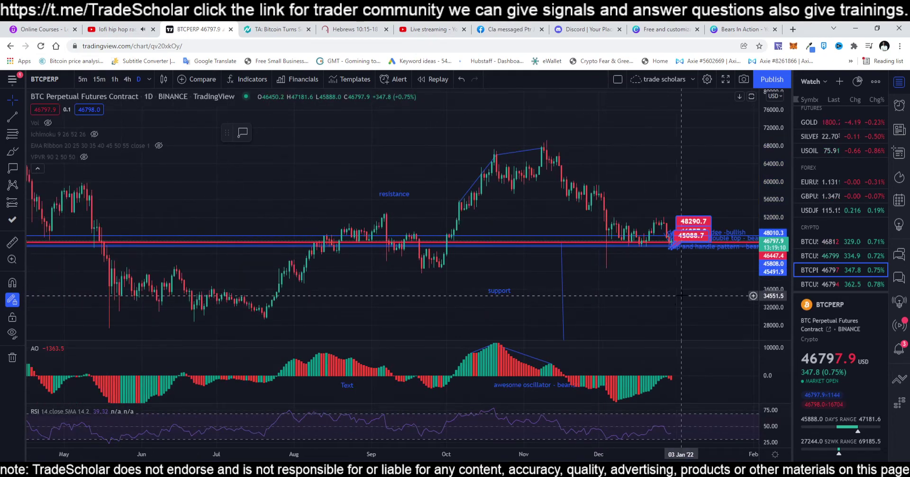
pyautogui.scroll(3, 669, 300)
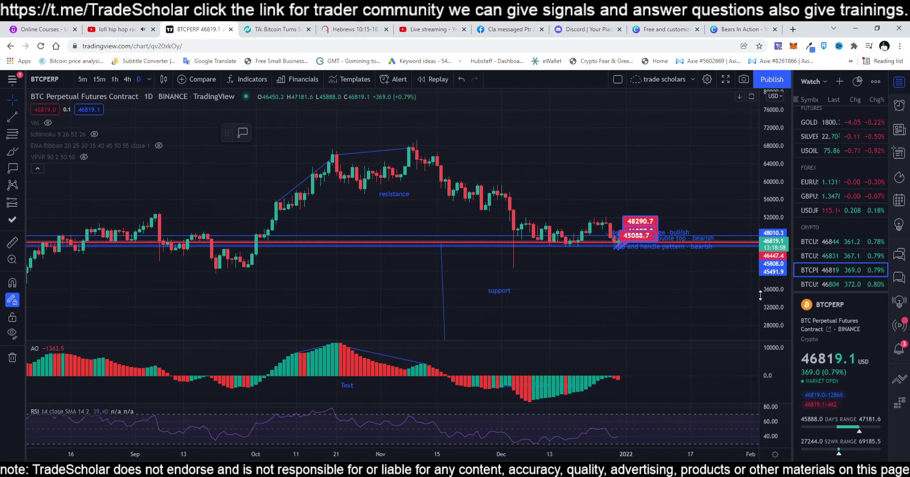
# Draw a descending trend line above the candle highs from 18 Nov '21 at about 60,396 to 16 Jan '22 at about 46,752.
pyautogui.moveTo(770, 309); pyautogui.dragTo(772, 351)
pyautogui.scroll(3, 548, 258)
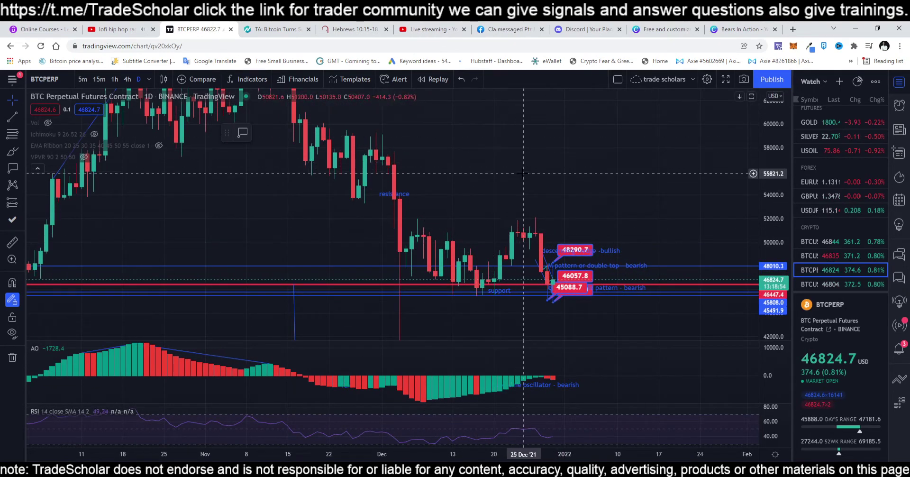
pyautogui.scroll(1, 476, 195)
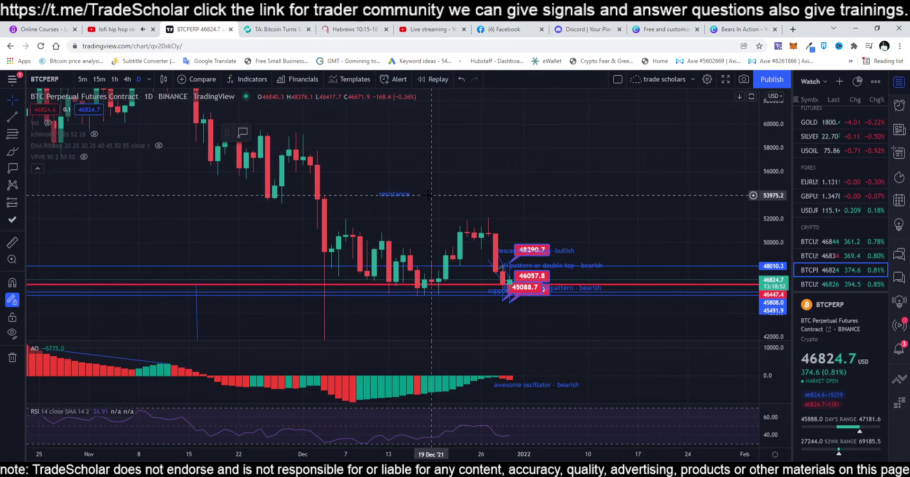
pyautogui.rightClick(418, 198)
pyautogui.click(392, 199)
pyautogui.scroll(-1, 377, 157)
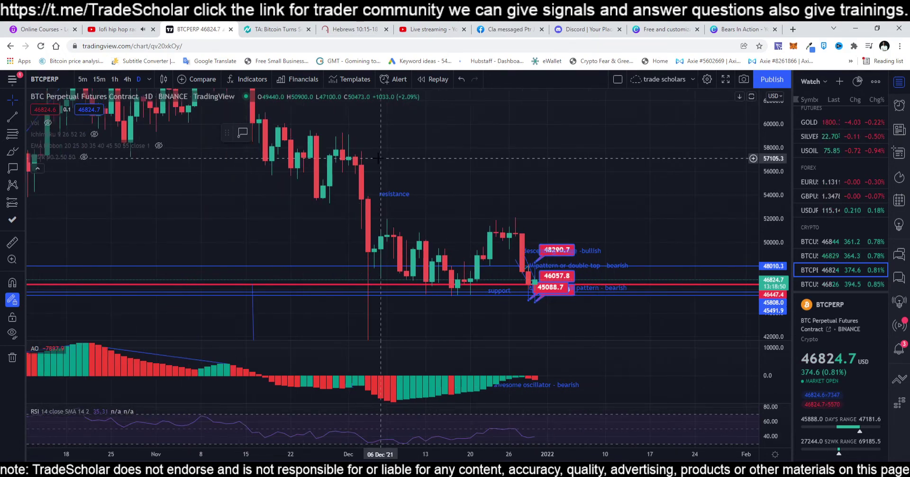
pyautogui.moveTo(462, 171); pyautogui.dragTo(541, 204)
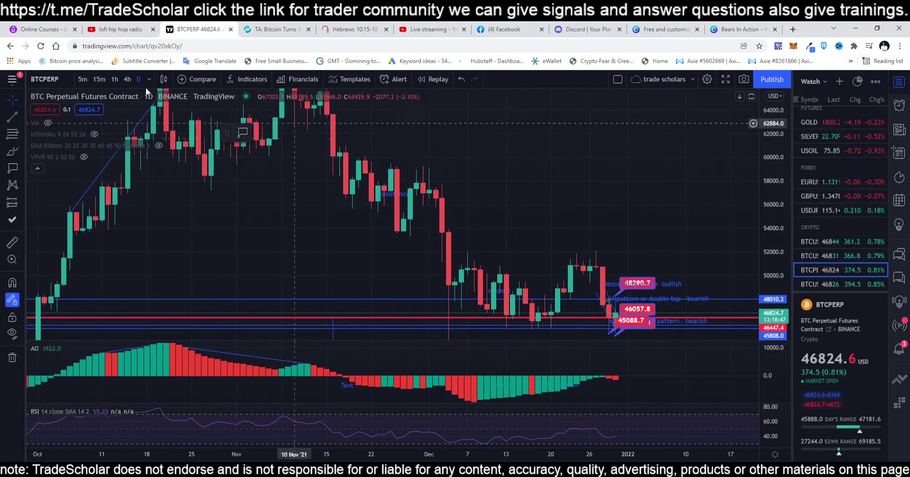
pyautogui.click(346, 151)
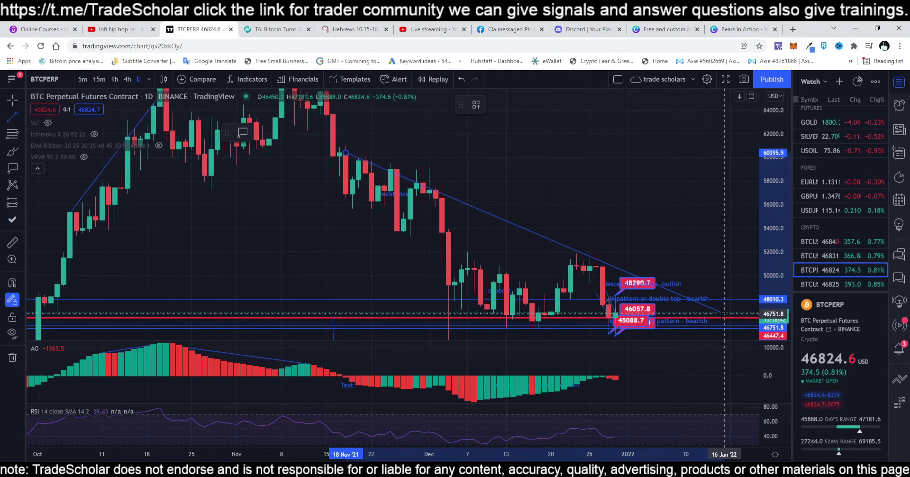
pyautogui.click(723, 314)
pyautogui.scroll(-3, 576, 207)
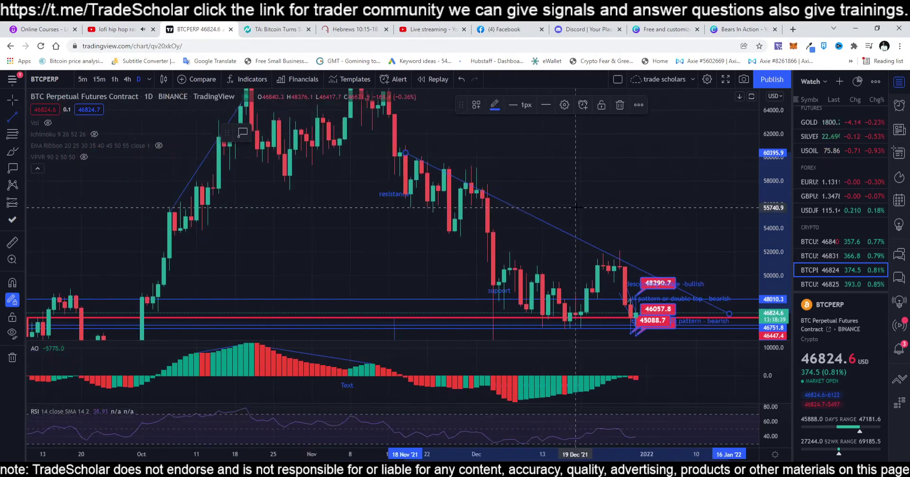
# Draw a line down the 3–4 Dec '21 drop from about 56,932 to 46,447, and move it to 12–13 Jan '22, topping out at about 58,019.
pyautogui.moveTo(782, 223); pyautogui.dragTo(784, 259)
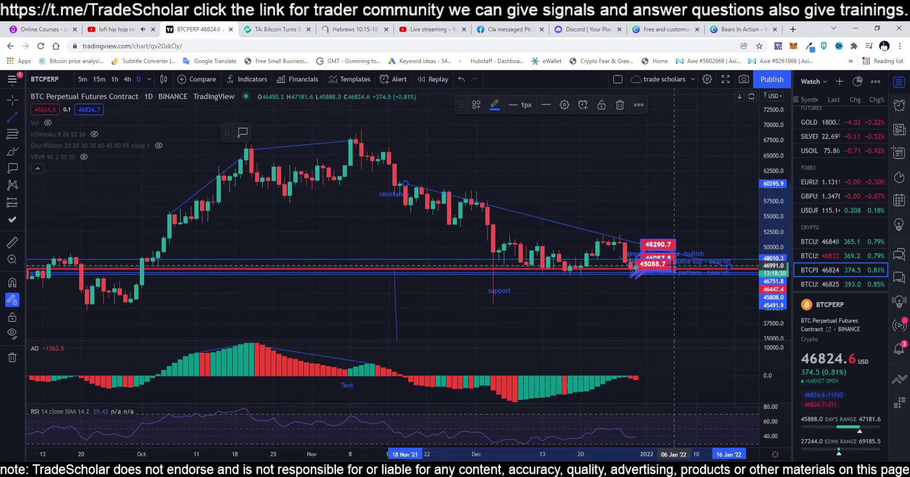
pyautogui.scroll(3, 627, 281)
pyautogui.scroll(2, 627, 281)
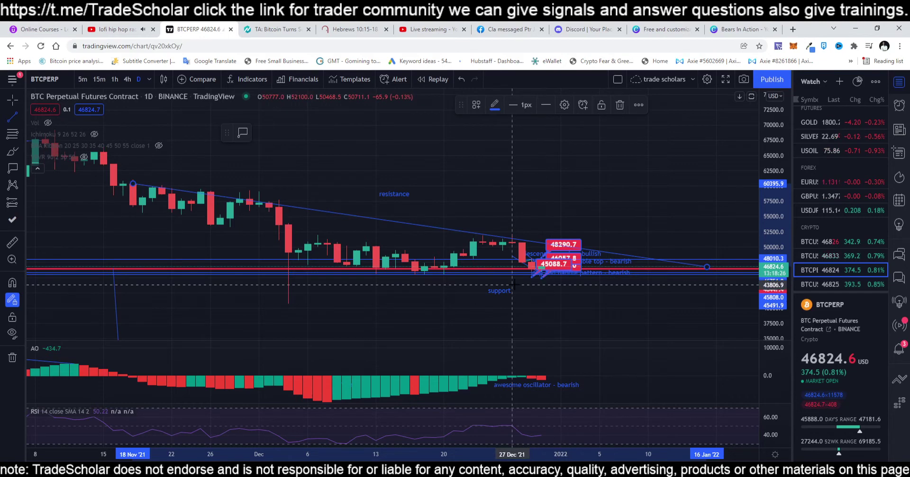
pyautogui.scroll(-2, 514, 284)
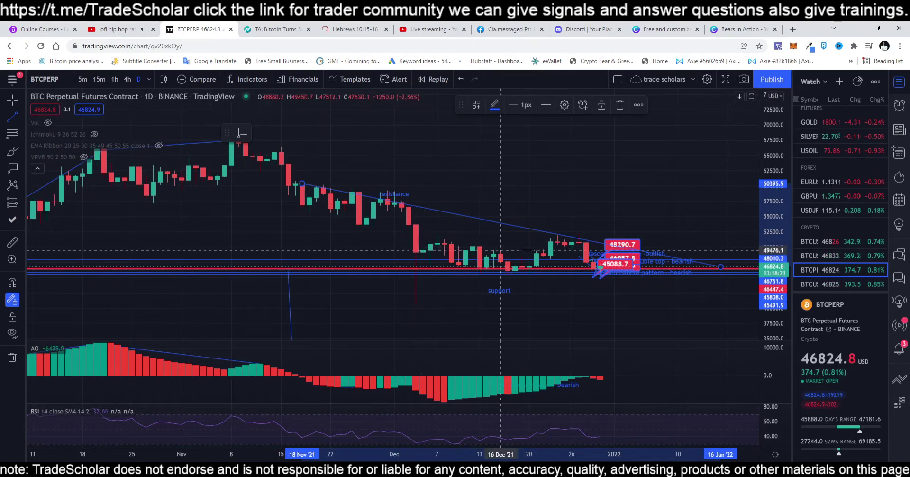
pyautogui.click(12, 119)
pyautogui.click(52, 117)
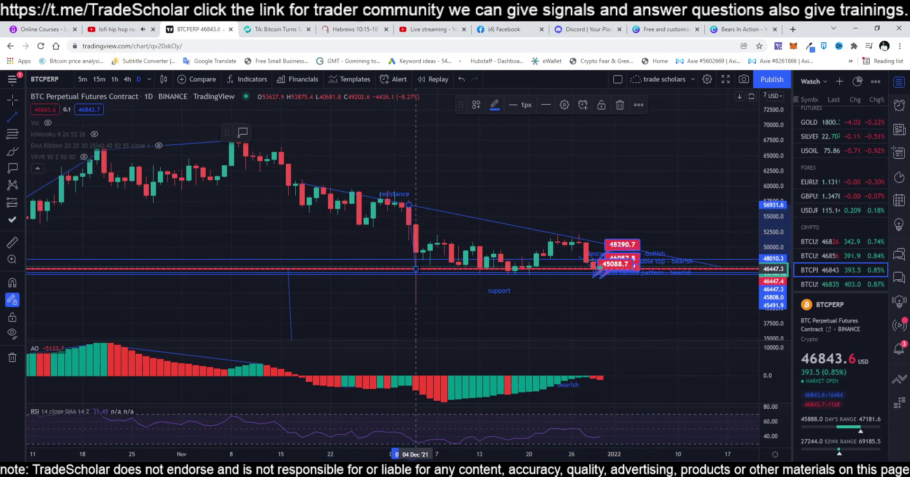
pyautogui.click(416, 268)
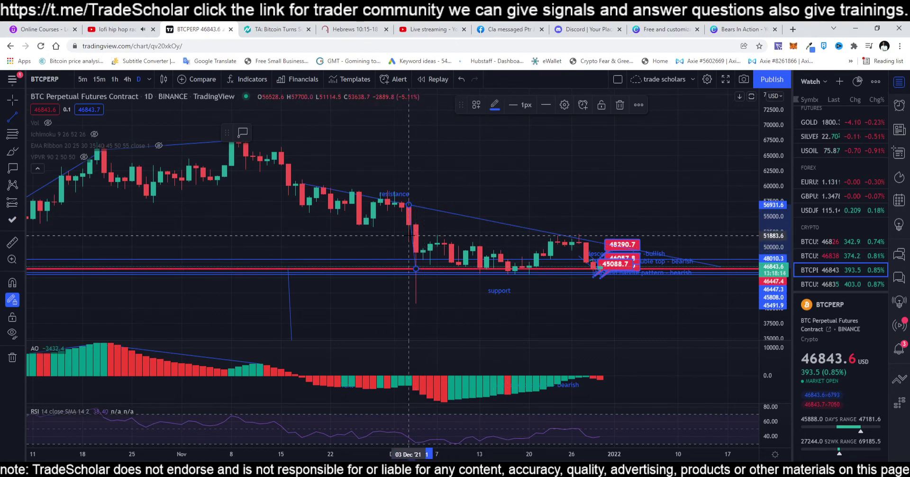
pyautogui.moveTo(413, 241)
pyautogui.mouseDown()
pyautogui.moveTo(636, 209)
pyautogui.moveTo(692, 229)
pyautogui.mouseUp()
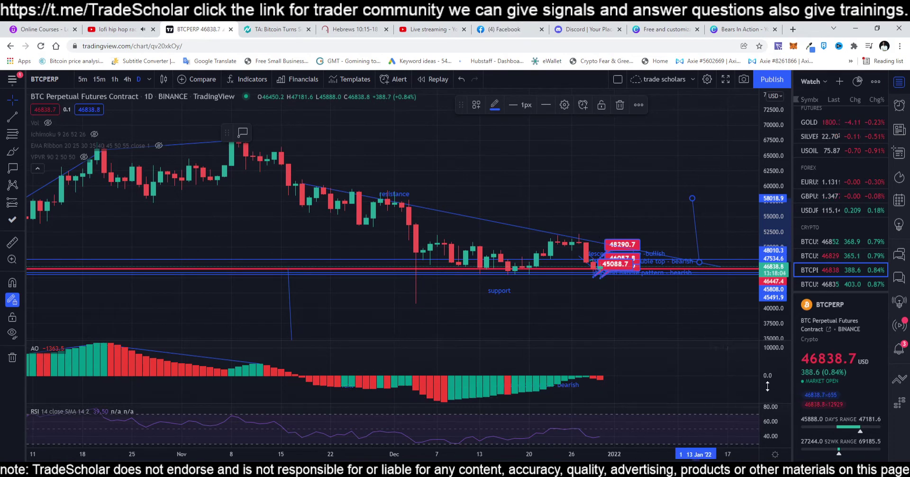
# Place a price label at the upper end of the projected January 2022 line, at 58018.9.
pyautogui.scroll(-2, 653, 383)
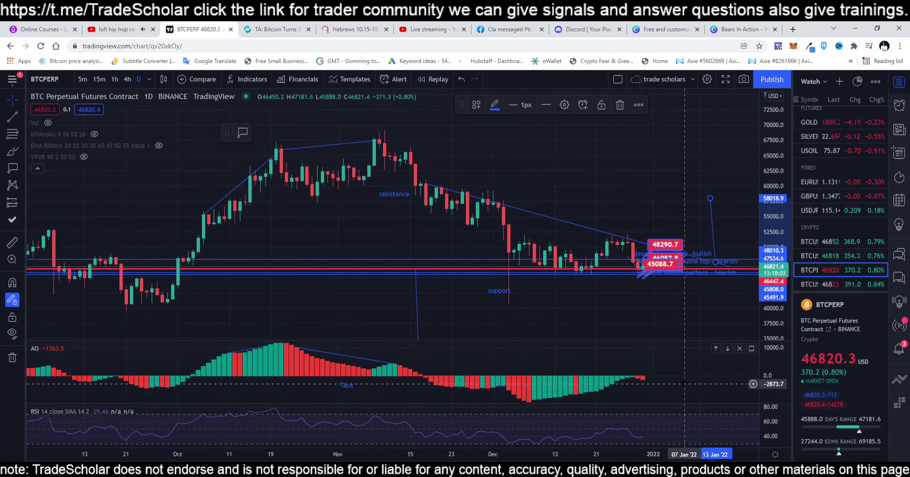
pyautogui.scroll(2, 675, 381)
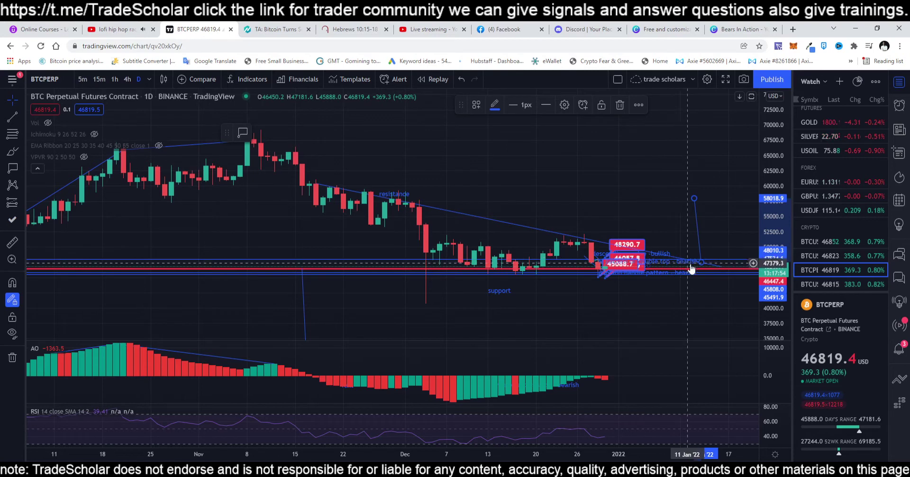
pyautogui.click(34, 197)
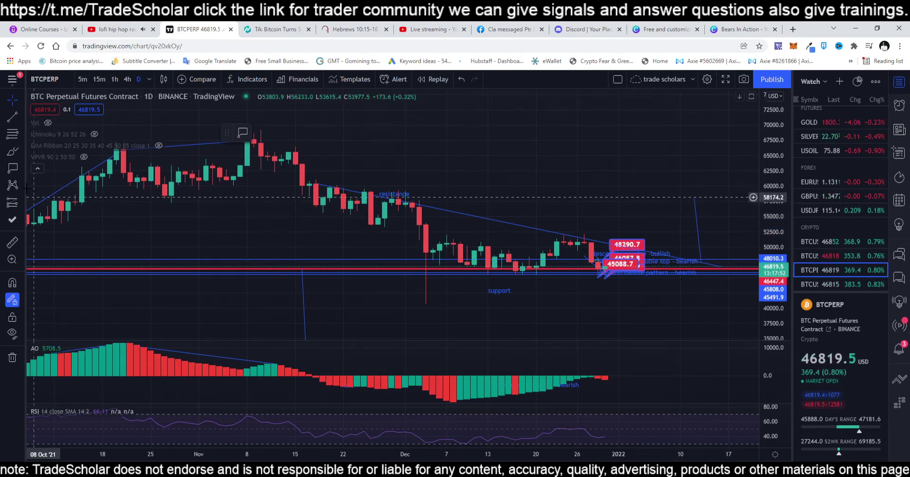
pyautogui.click(13, 168)
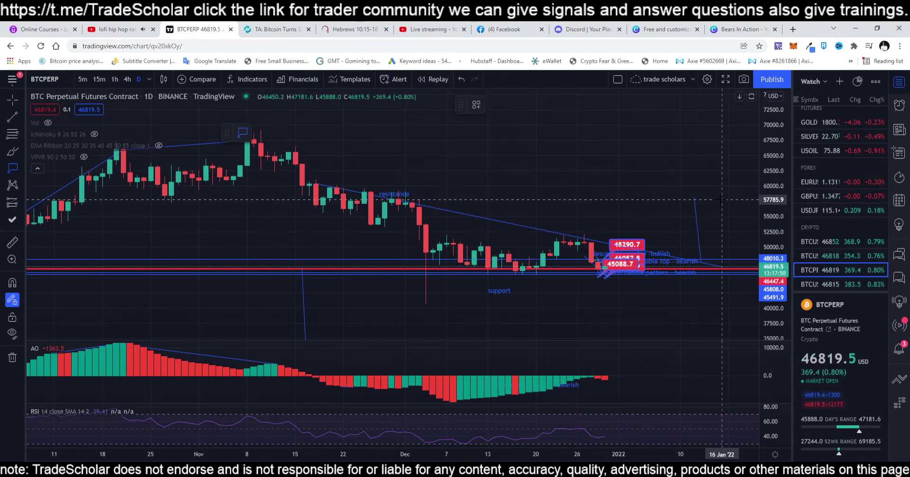
pyautogui.click(694, 196)
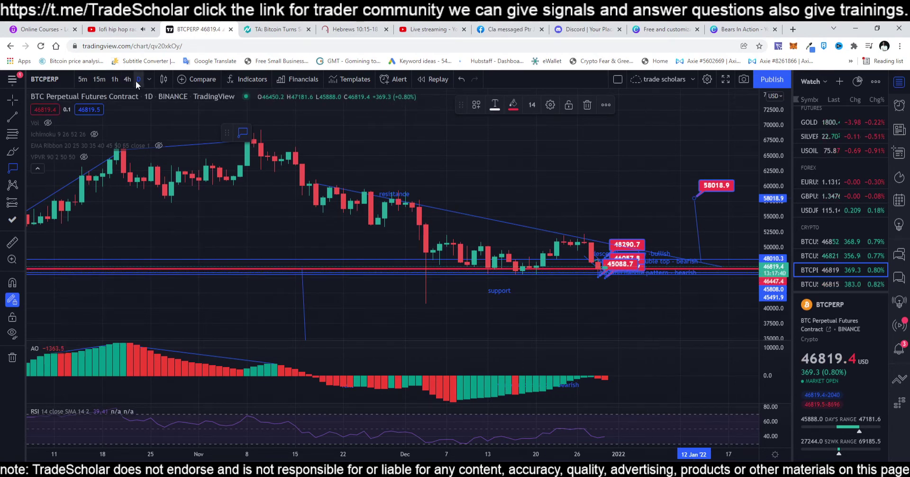
# Draw a descending lower trend line from 6 Nov '21 at about 60,640 to 1 Jan '22 at about 37,803.
pyautogui.moveTo(771, 294); pyautogui.dragTo(739, 219)
pyautogui.moveTo(726, 299); pyautogui.dragTo(710, 215)
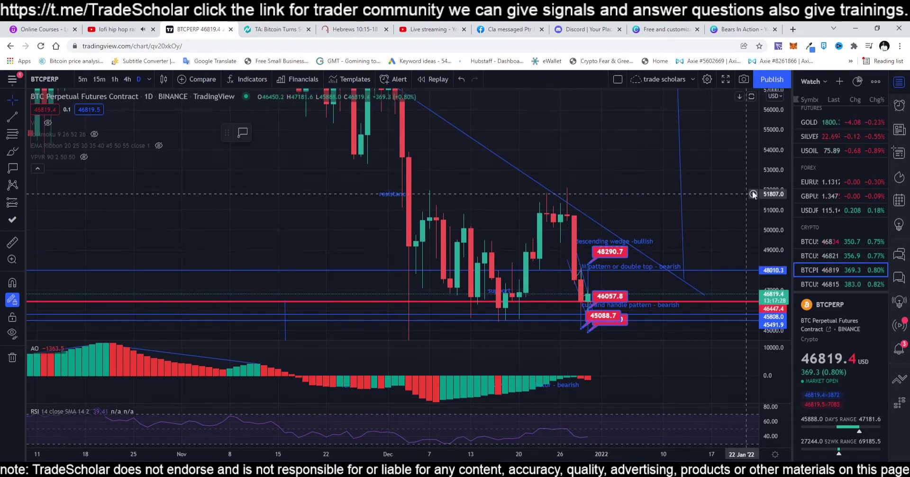
pyautogui.moveTo(773, 195); pyautogui.dragTo(789, 287)
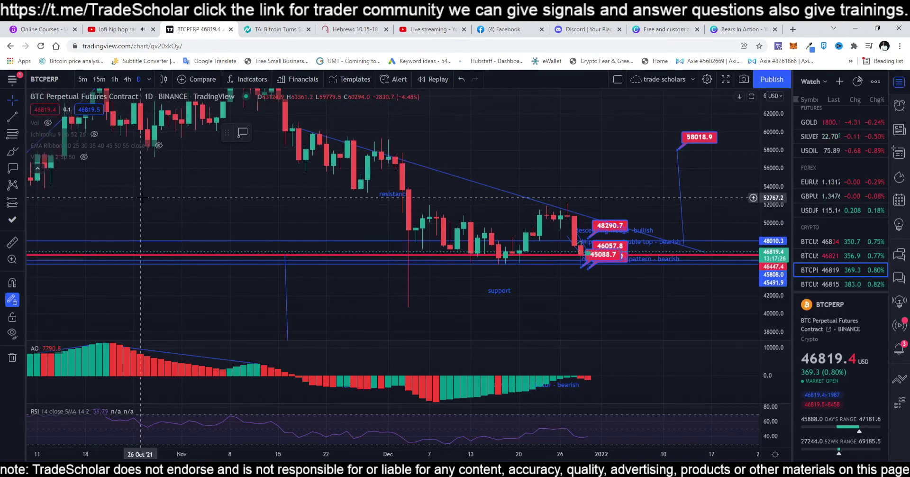
pyautogui.click(13, 120)
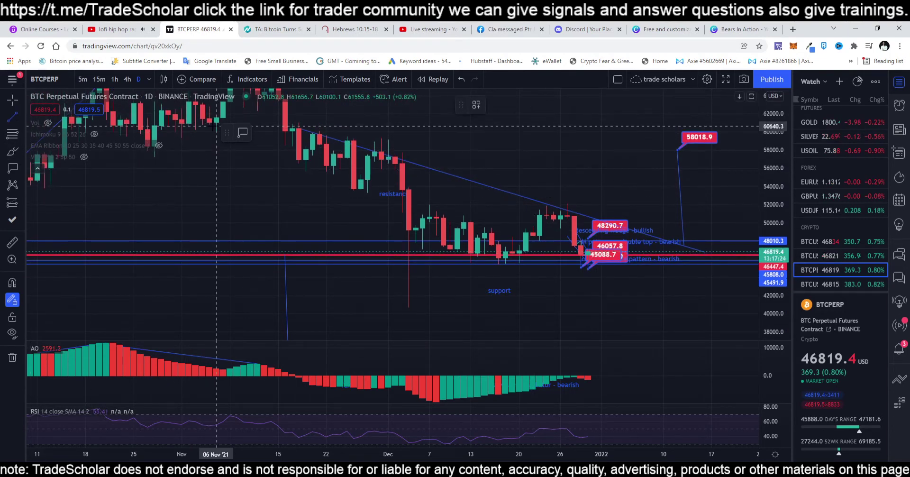
pyautogui.moveTo(217, 127); pyautogui.dragTo(601, 333)
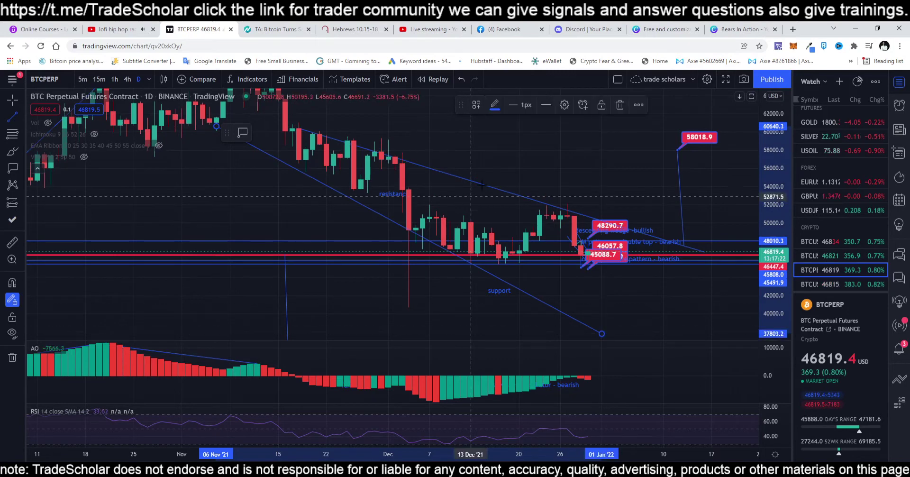
pyautogui.scroll(-3, 560, 284)
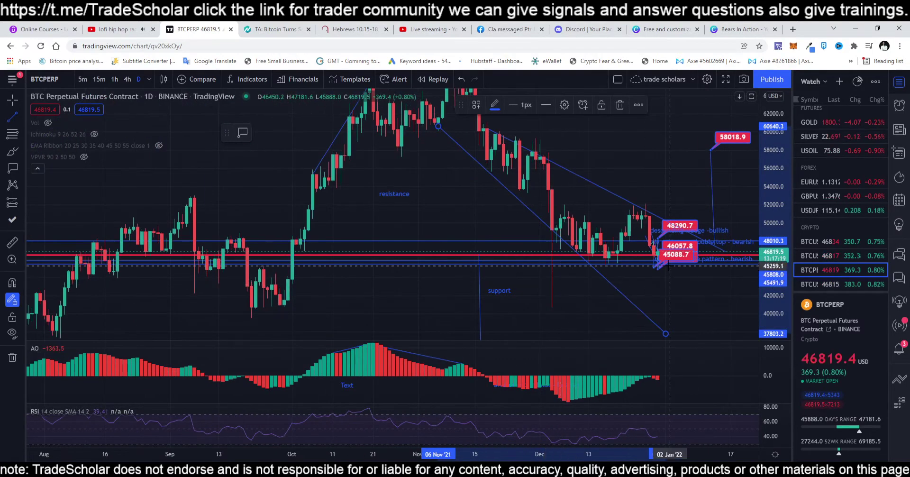
pyautogui.scroll(2, 561, 284)
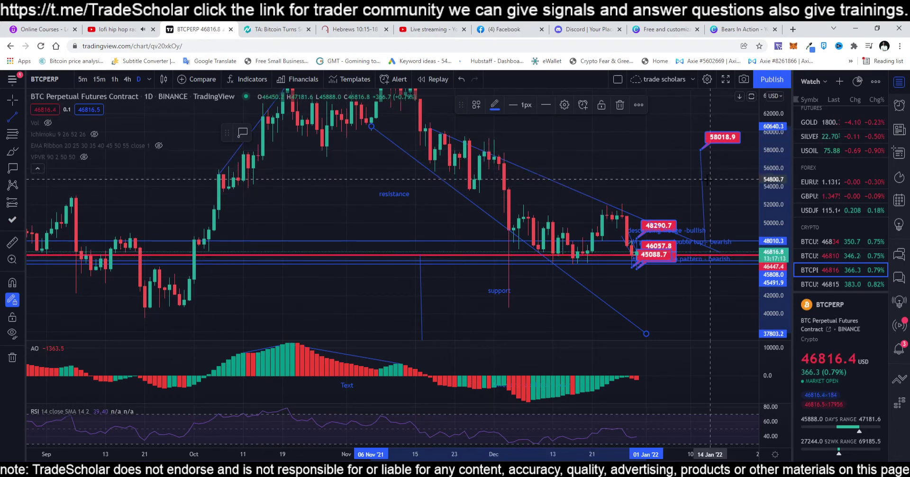
# Refit the projection line to the 3–4 Dec '21 drop from about 57,080 to 49,274, then reposition it in mid-January '22 with its top labelled 55359.7.
pyautogui.press('Escape')
pyautogui.moveTo(505, 191)
pyautogui.mouseDown()
pyautogui.moveTo(576, 180)
pyautogui.moveTo(504, 190)
pyautogui.mouseUp()
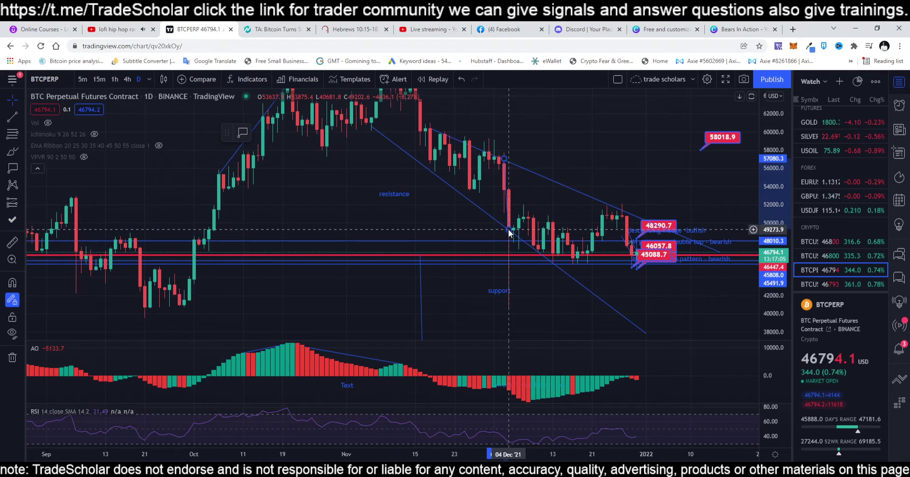
pyautogui.rightClick(505, 187)
pyautogui.click(503, 189)
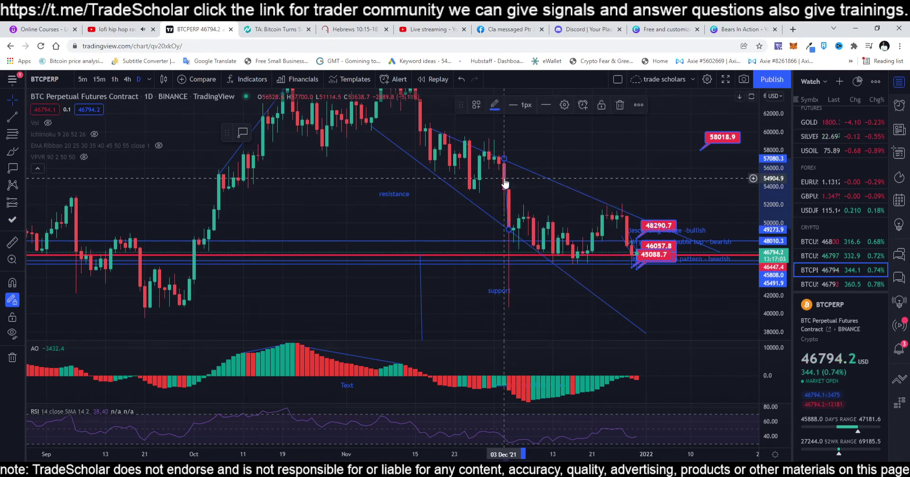
pyautogui.moveTo(692, 189)
pyautogui.mouseDown()
pyautogui.moveTo(702, 194)
pyautogui.moveTo(709, 137)
pyautogui.moveTo(709, 161)
pyautogui.mouseUp()
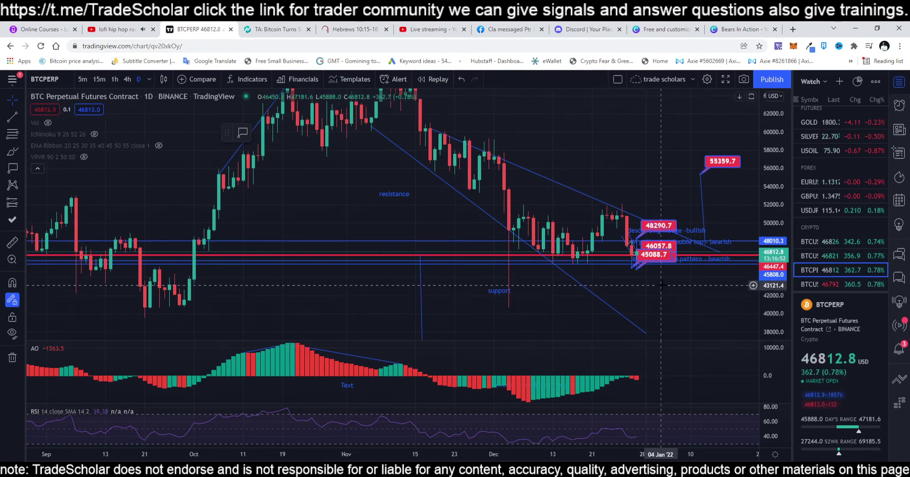
# Switch the BTCPERP chart to the 4-hour interval, showing the price action from mid-October '21 to the year's end.
pyautogui.scroll(-3, 661, 285)
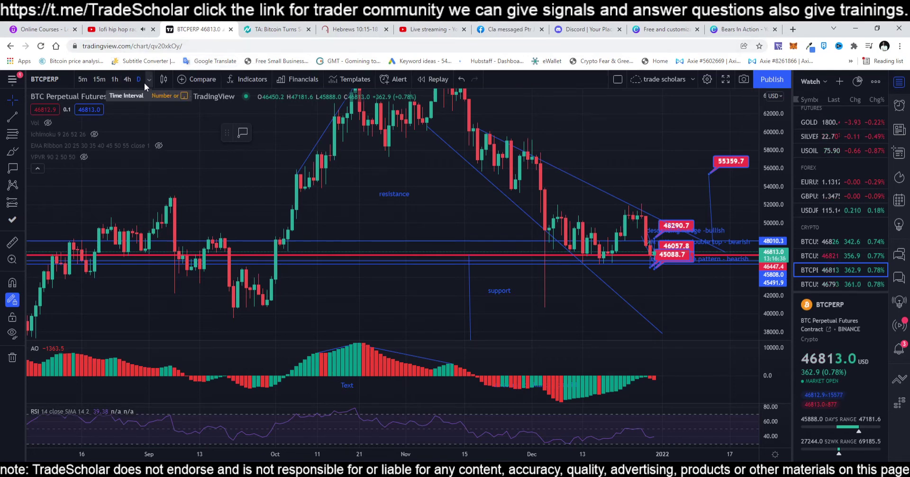
pyautogui.click(127, 80)
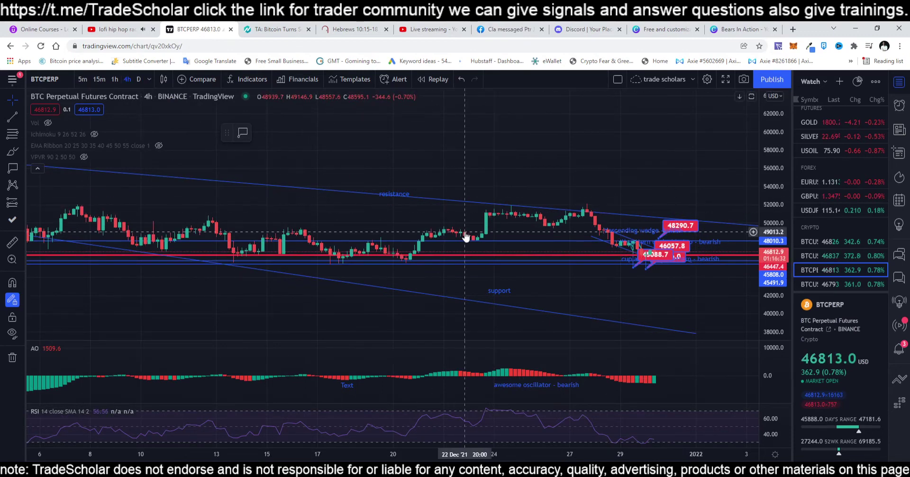
pyautogui.scroll(-5, 467, 232)
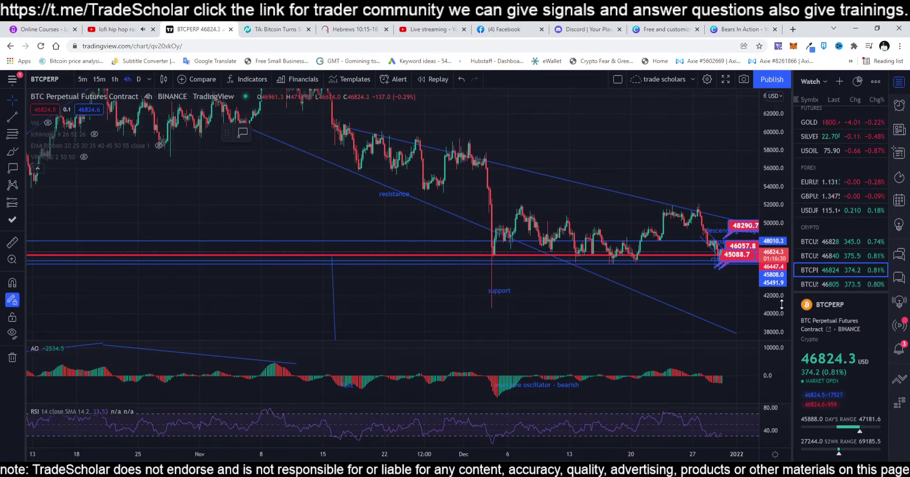
# Brush a freehand curve through the descending wedge from 28 Dec '21 at about 49,200 to 30 Dec '21 20:00 at about 46,588.
pyautogui.moveTo(765, 137)
pyautogui.mouseDown()
pyautogui.moveTo(765, 171)
pyautogui.moveTo(765, 143)
pyautogui.mouseUp()
pyautogui.scroll(4, 642, 293)
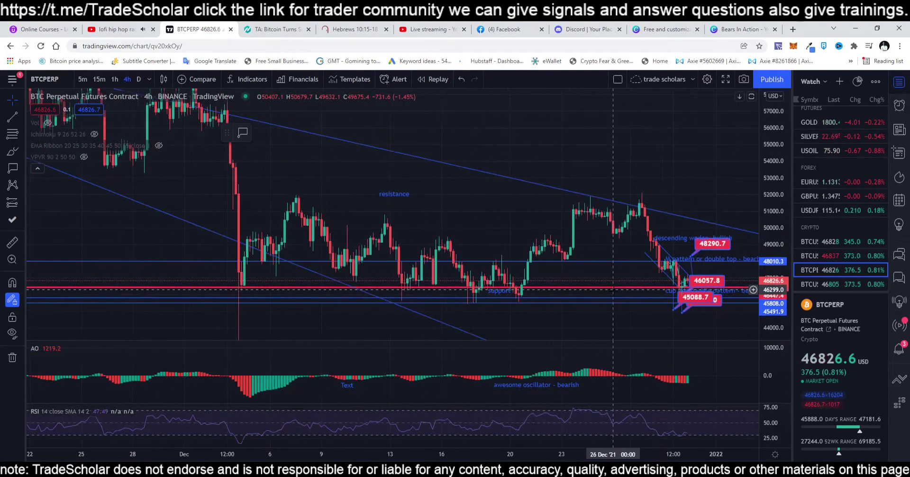
pyautogui.rightClick(627, 327)
pyautogui.click(621, 314)
pyautogui.moveTo(621, 314); pyautogui.dragTo(548, 284)
pyautogui.scroll(-2, 616, 290)
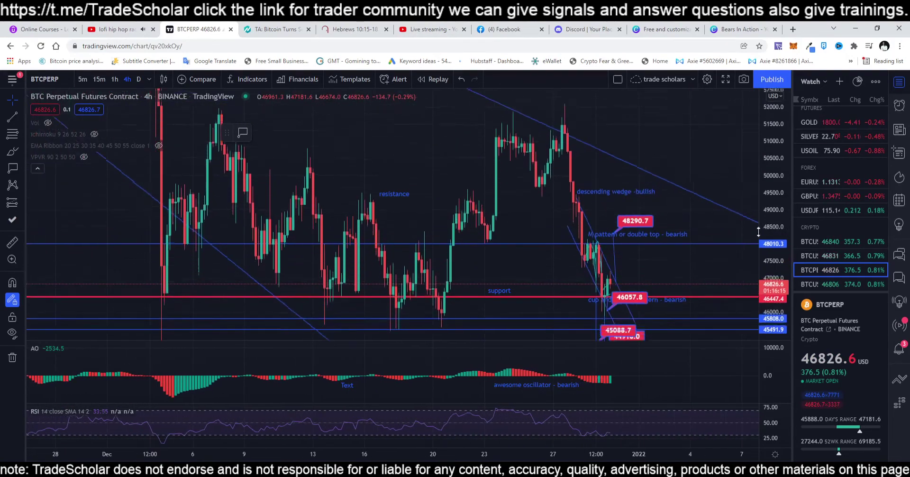
pyautogui.scroll(5, 692, 294)
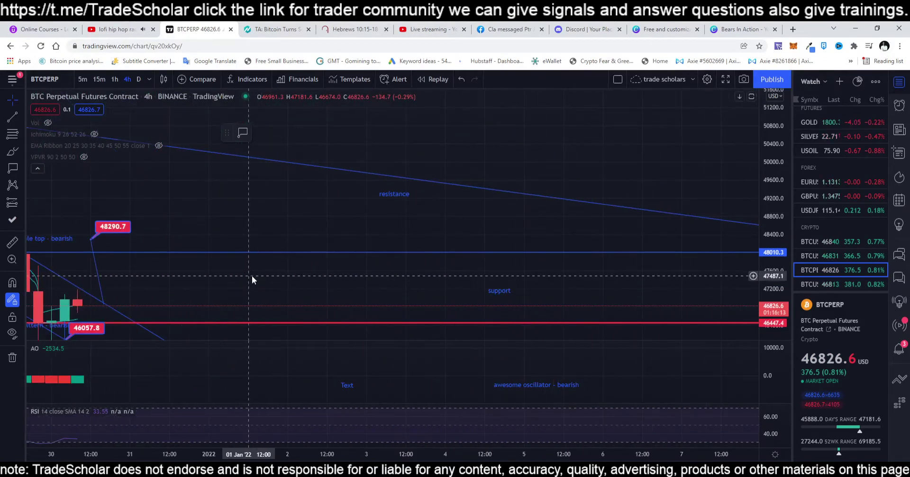
pyautogui.moveTo(200, 275); pyautogui.dragTo(697, 249)
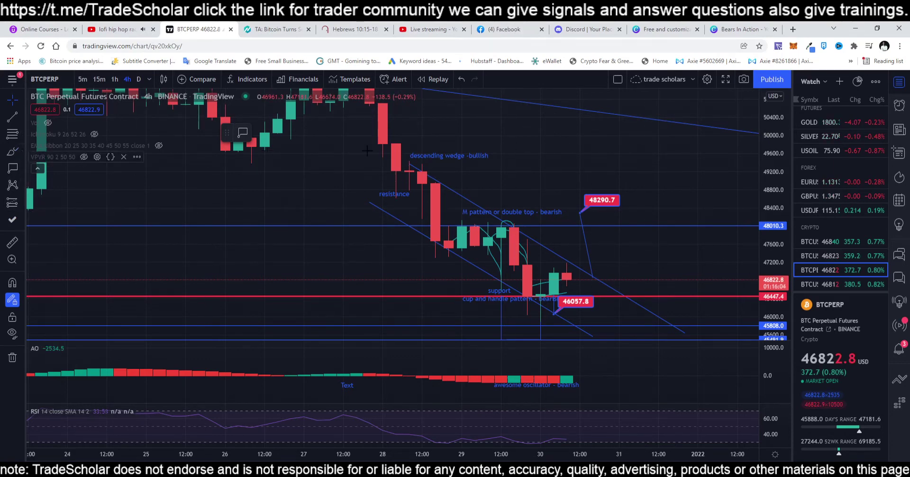
pyautogui.moveTo(396, 172); pyautogui.dragTo(449, 204)
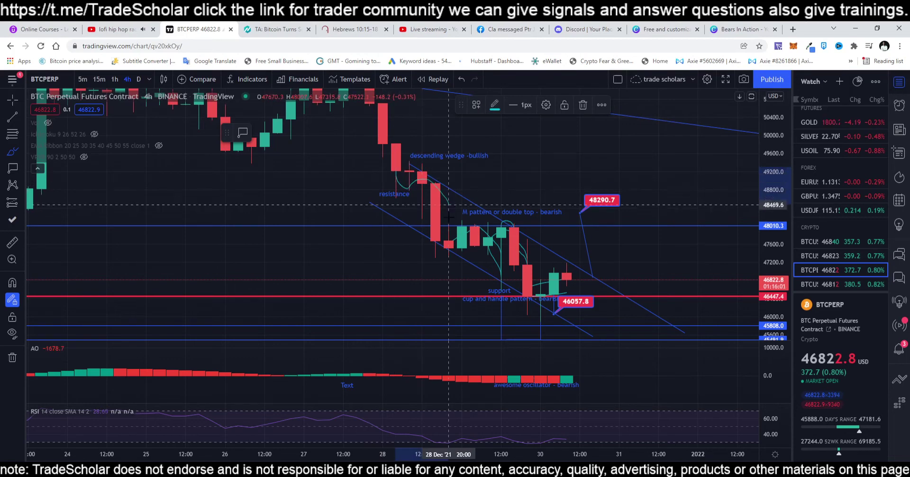
pyautogui.moveTo(530, 294)
pyautogui.mouseDown()
pyautogui.moveTo(540, 306)
pyautogui.moveTo(580, 269)
pyautogui.moveTo(593, 276)
pyautogui.mouseUp()
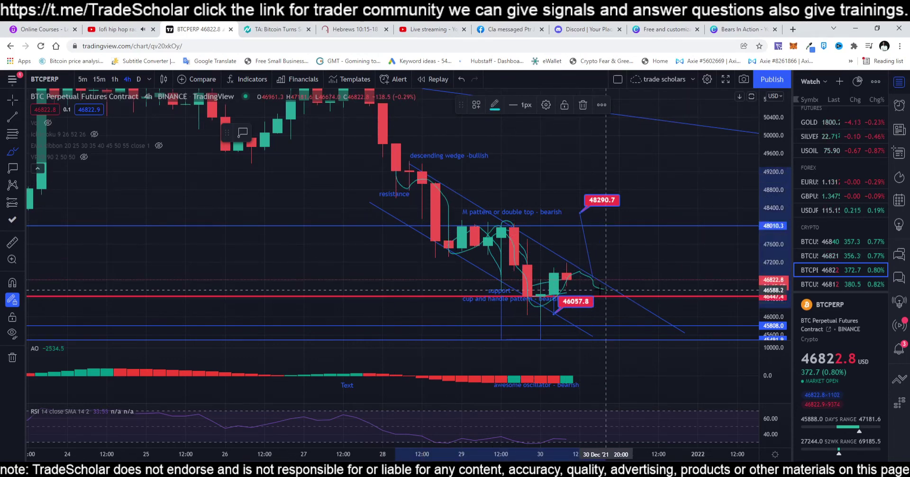
pyautogui.moveTo(605, 290); pyautogui.dragTo(606, 289)
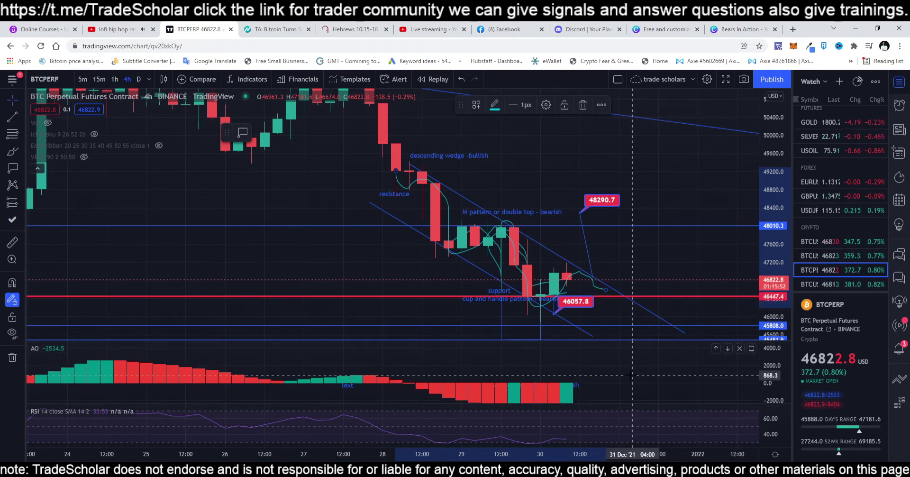
# Examine the awesome oscillator below the late-December wedge and the breakout projection line leading to the 48290.7 price label.
pyautogui.moveTo(632, 374)
pyautogui.mouseDown()
pyautogui.moveTo(625, 346)
pyautogui.moveTo(626, 355)
pyautogui.mouseUp()
pyautogui.scroll(-5, 628, 391)
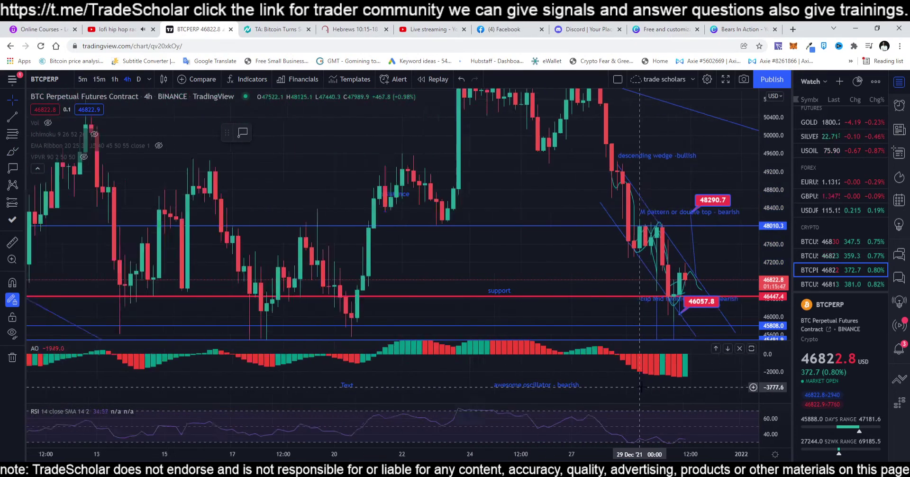
pyautogui.scroll(-2, 703, 384)
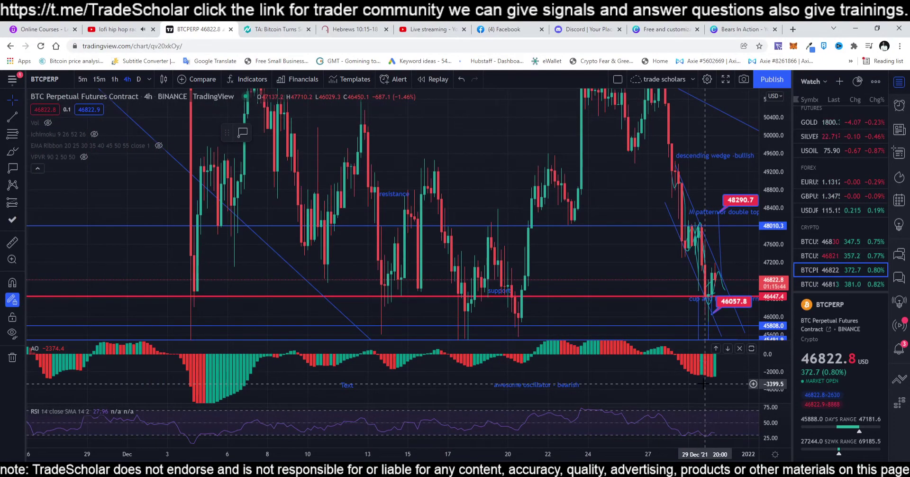
pyautogui.scroll(8, 606, 293)
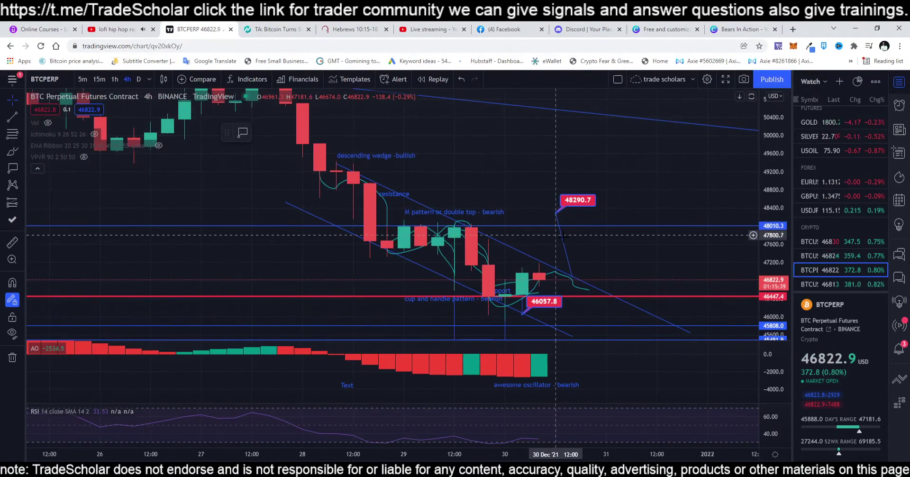
pyautogui.moveTo(564, 243)
pyautogui.mouseDown()
pyautogui.moveTo(351, 202)
pyautogui.moveTo(545, 211)
pyautogui.moveTo(552, 216)
pyautogui.moveTo(540, 222)
pyautogui.moveTo(559, 235)
pyautogui.mouseUp()
pyautogui.click(356, 199)
pyautogui.click(577, 274)
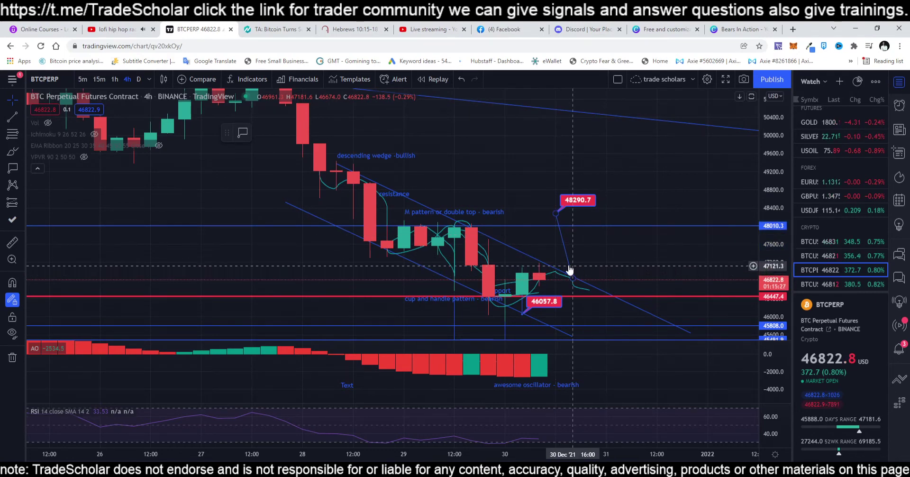
pyautogui.moveTo(570, 269); pyautogui.dragTo(570, 258)
pyautogui.click(576, 273)
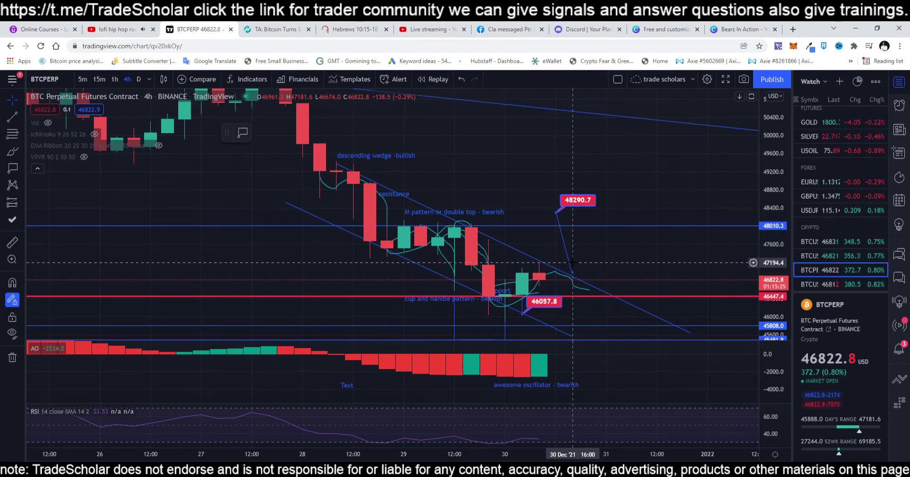
# Move the vertical downside projection line to 29 Dec '21 20:00 under the cup and handle, spanning about 46,322 to 44,934.
pyautogui.scroll(-2, 526, 322)
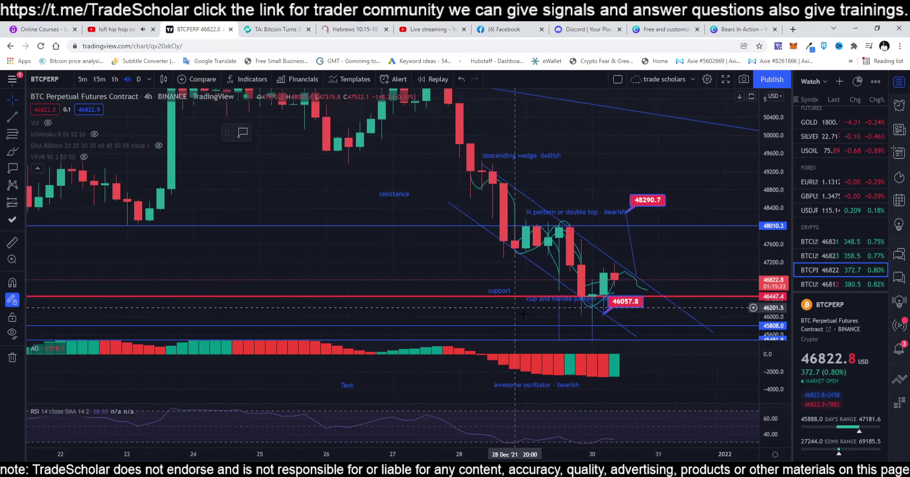
pyautogui.scroll(3, 546, 308)
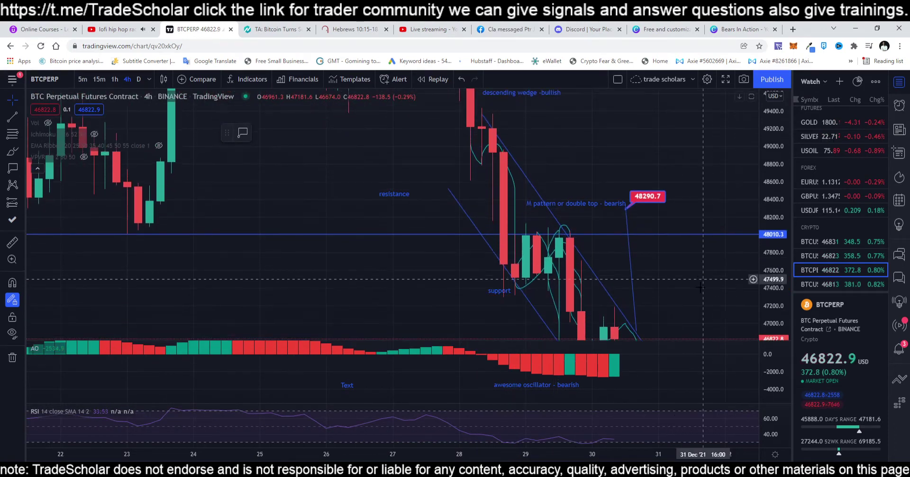
pyautogui.rightClick(546, 308)
pyautogui.click(545, 305)
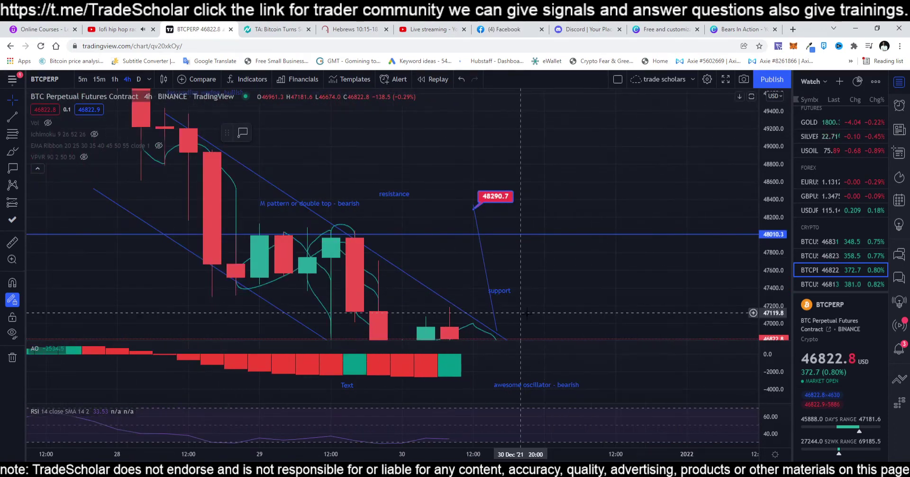
pyautogui.moveTo(545, 305); pyautogui.dragTo(636, 160)
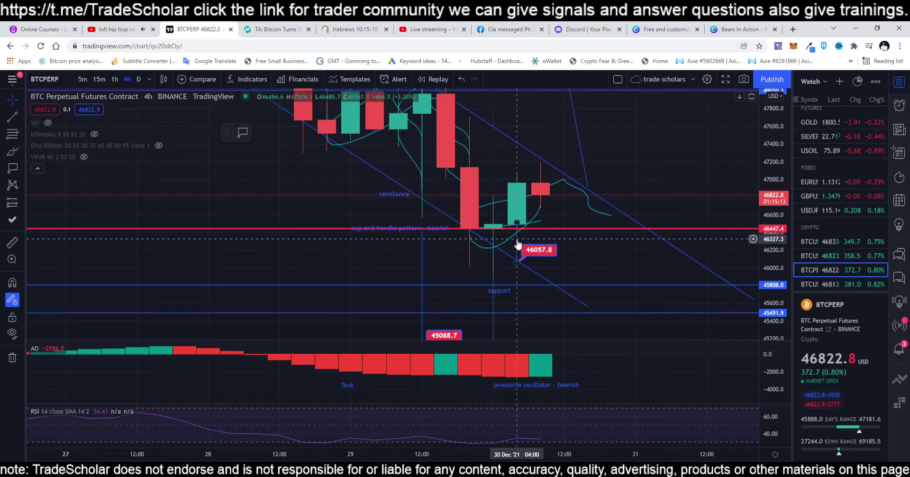
pyautogui.moveTo(518, 248)
pyautogui.mouseDown()
pyautogui.moveTo(497, 244)
pyautogui.moveTo(512, 243)
pyautogui.moveTo(503, 251)
pyautogui.mouseUp()
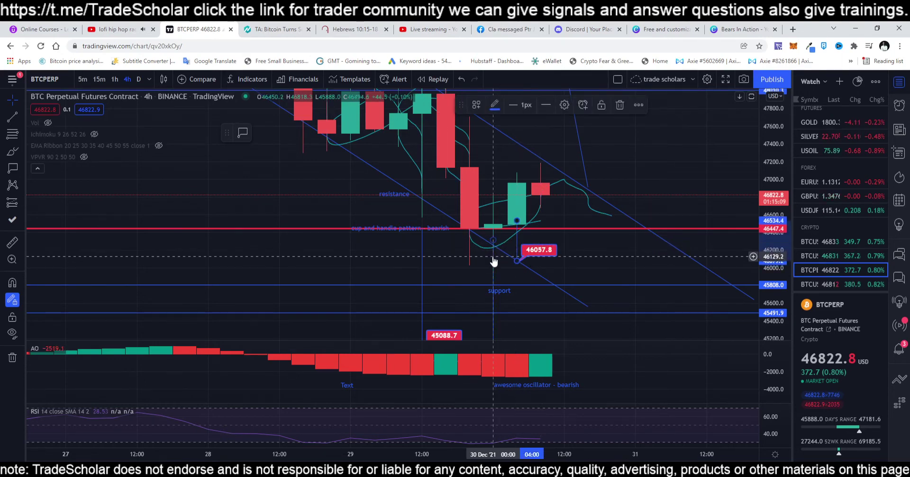
pyautogui.click(494, 259)
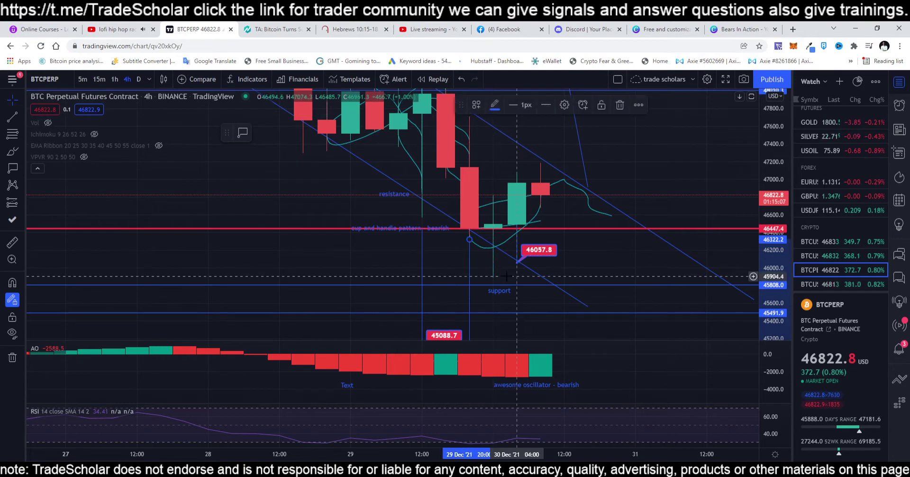
pyautogui.click(493, 284)
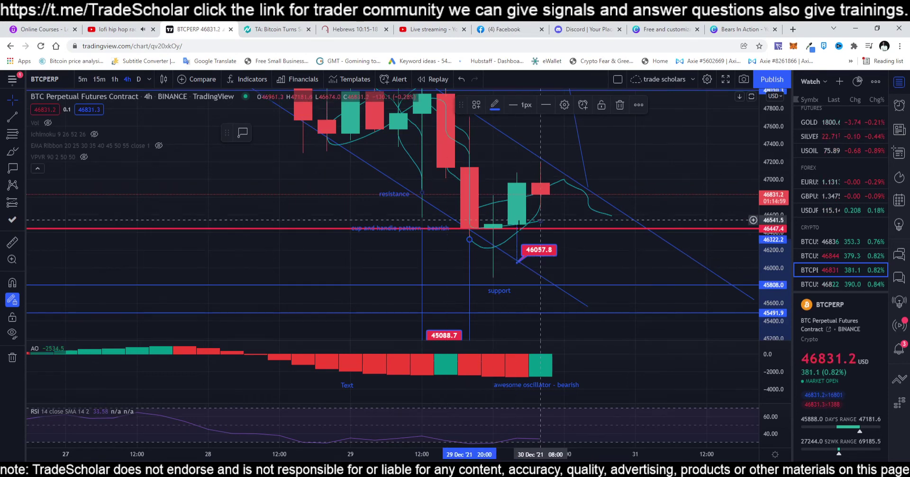
pyautogui.moveTo(765, 123); pyautogui.dragTo(783, 202)
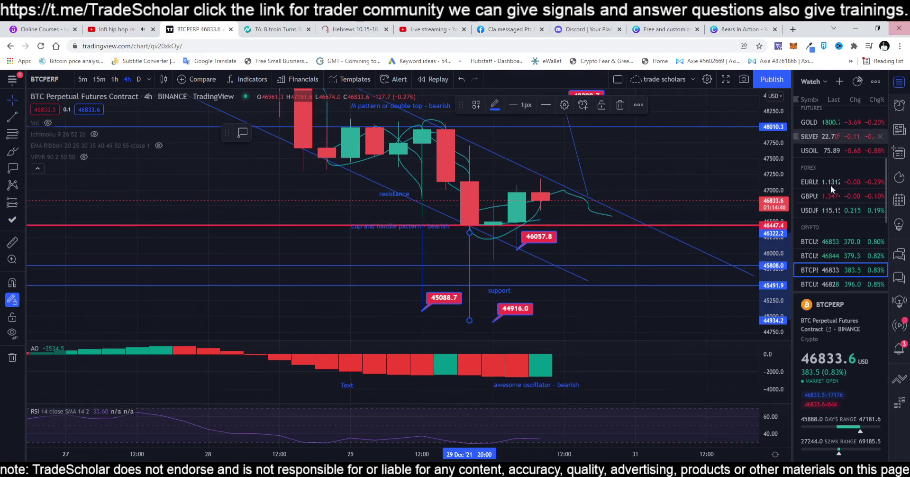
# Examine the marked 4-hour wedge, its price targets and the awesome oscillator against the wider descending channel since November '21.
pyautogui.scroll(-3, 757, 365)
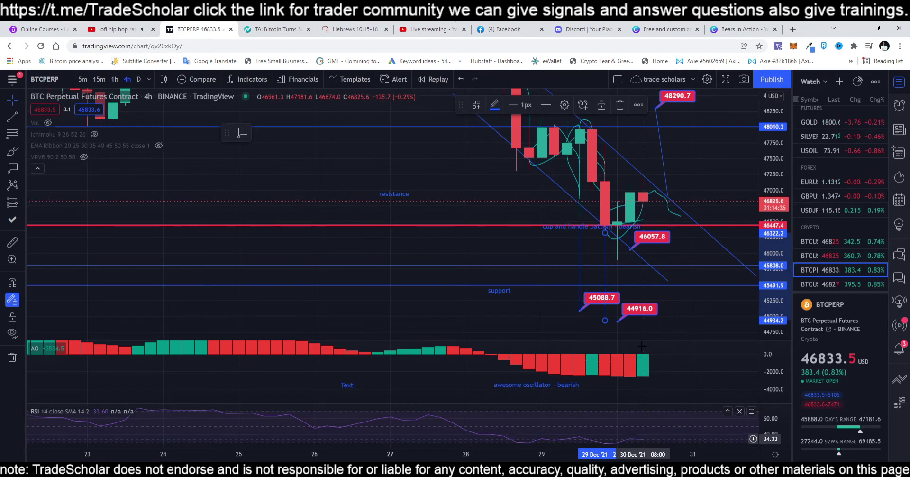
pyautogui.rightClick(709, 151)
pyautogui.click(706, 142)
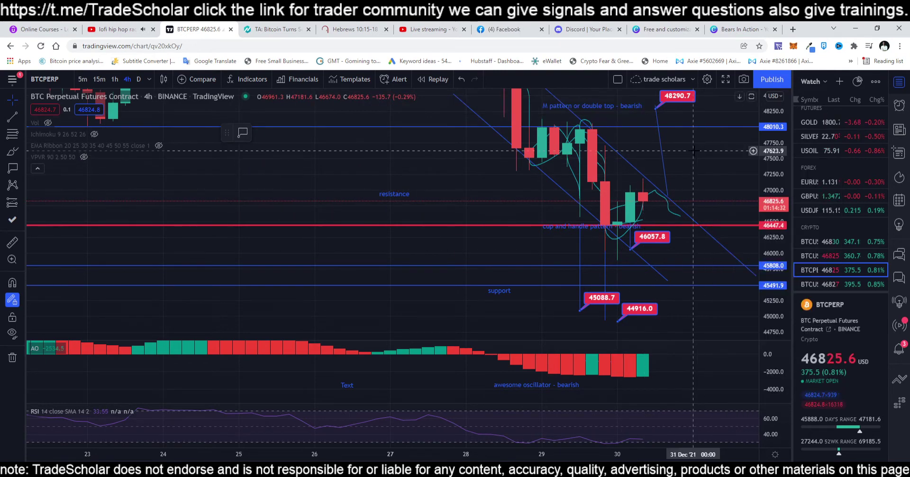
pyautogui.moveTo(706, 143); pyautogui.dragTo(686, 178)
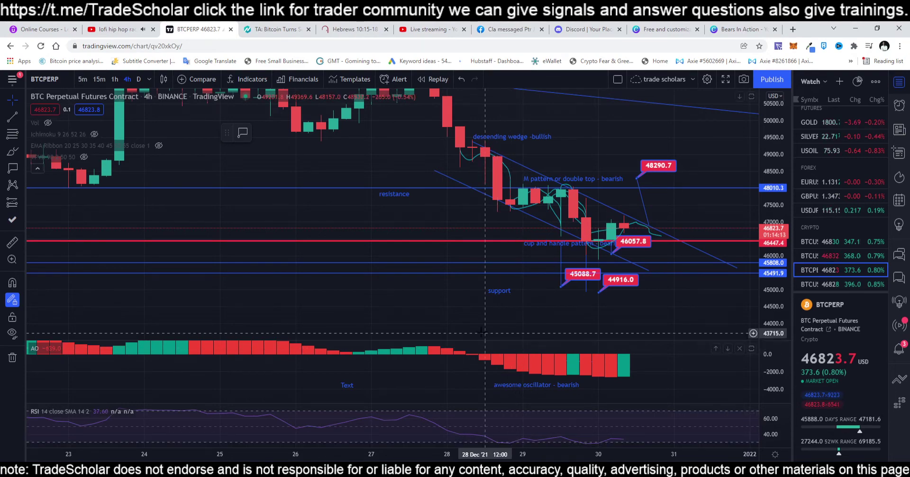
pyautogui.scroll(-2, 471, 304)
pyautogui.scroll(-5, 471, 305)
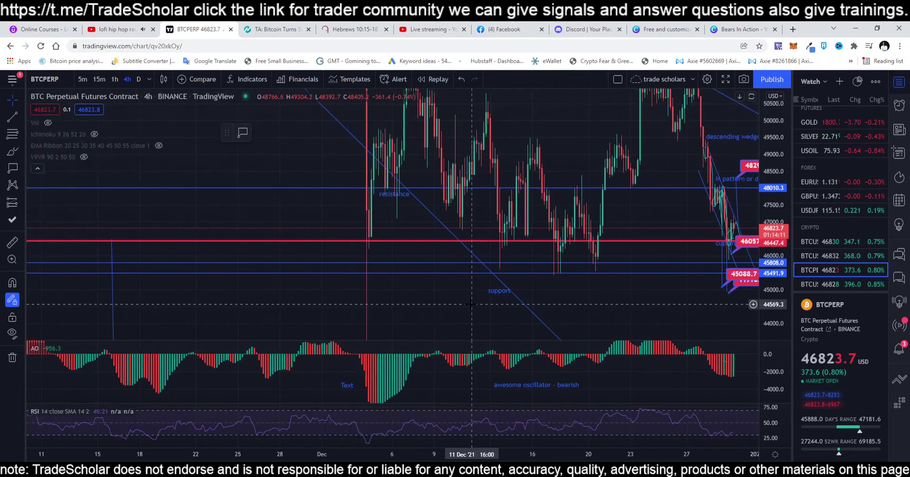
pyautogui.scroll(-1, 374, 239)
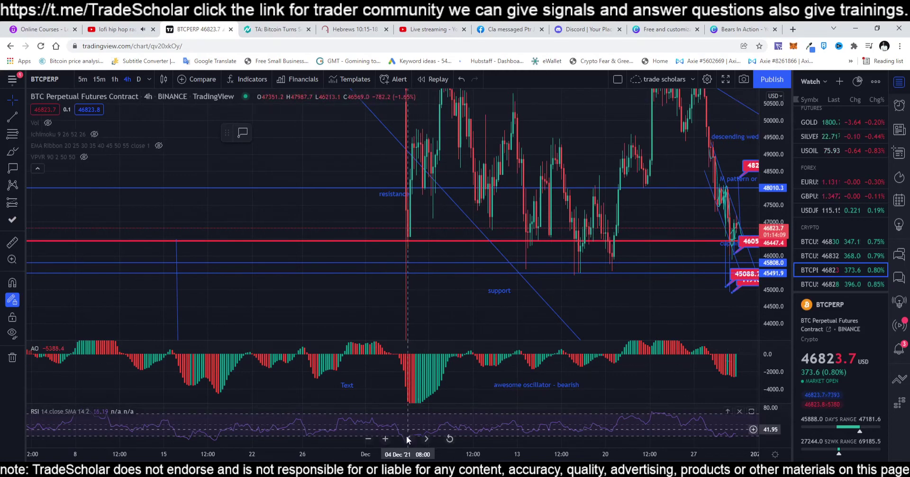
pyautogui.moveTo(771, 204); pyautogui.dragTo(757, 310)
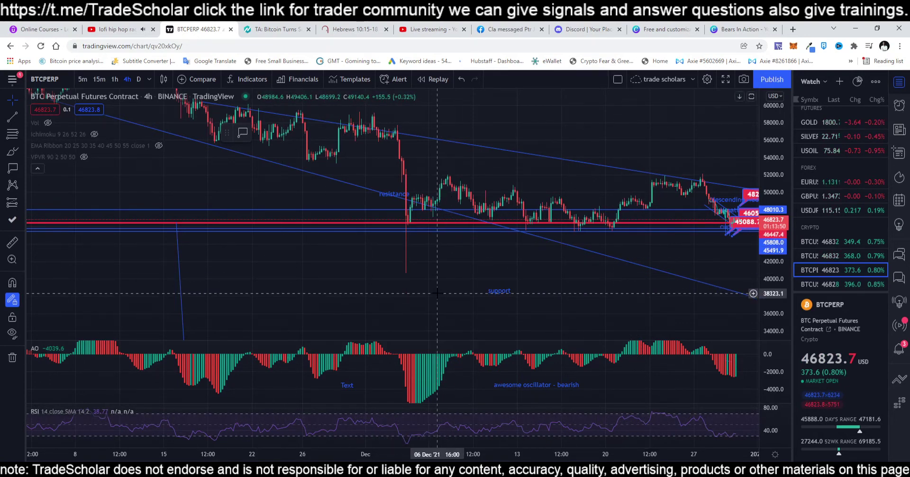
pyautogui.scroll(5, 547, 291)
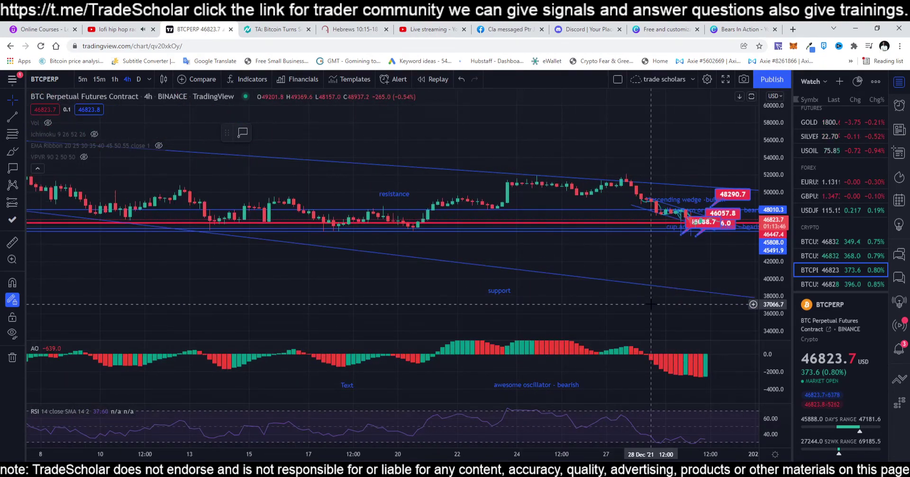
pyautogui.scroll(5, 651, 304)
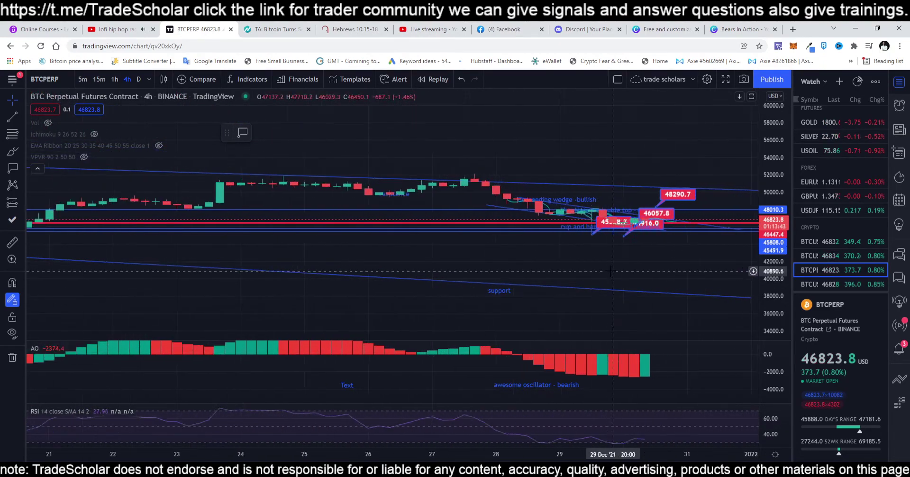
pyautogui.moveTo(773, 266); pyautogui.dragTo(775, 129)
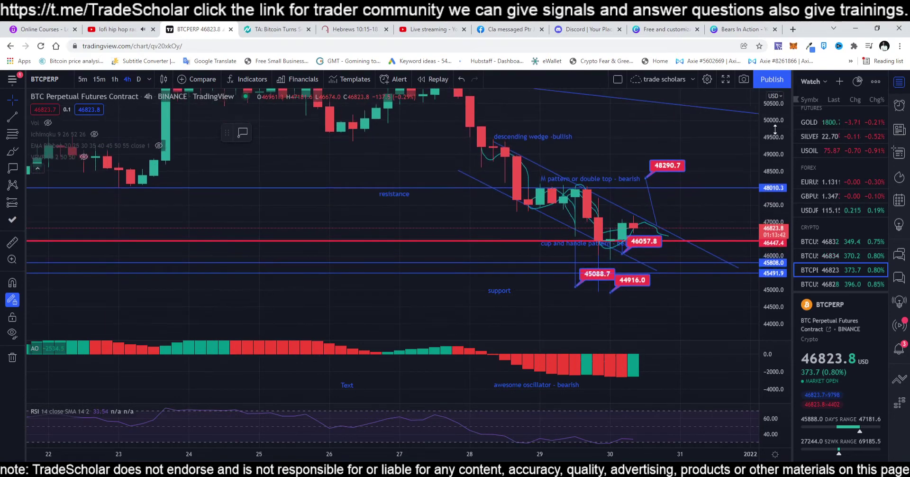
# Show the hidden Ichimoku 9 26 52 26 indicator on the 4-hour BTCPERP chart.
pyautogui.scroll(-5, 702, 383)
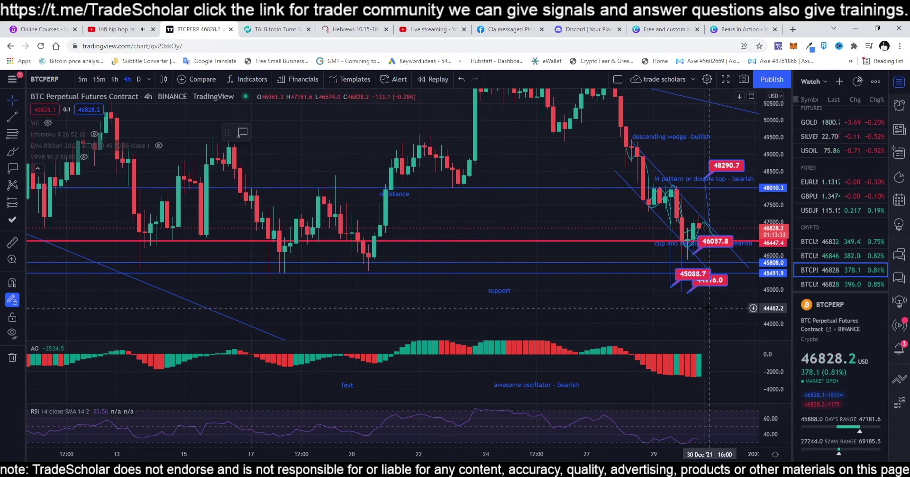
pyautogui.scroll(3, 709, 308)
pyautogui.scroll(2, 707, 308)
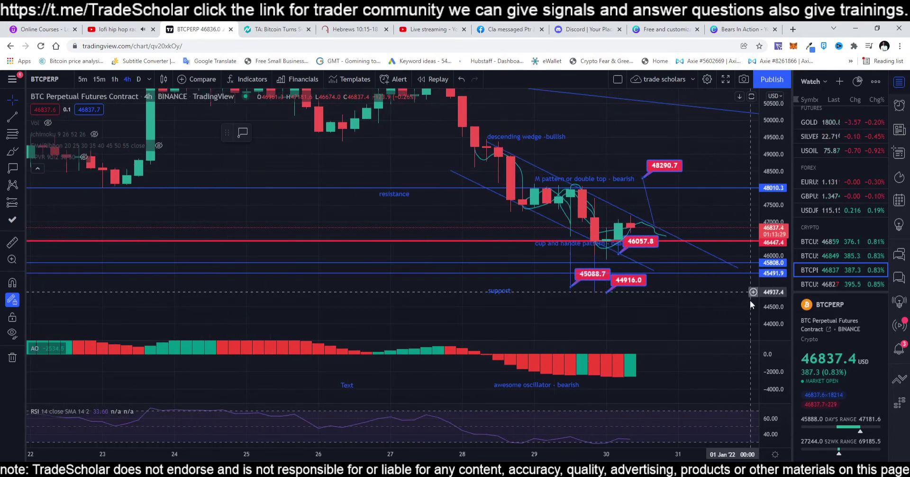
pyautogui.scroll(1, 771, 271)
pyautogui.moveTo(772, 303)
pyautogui.mouseDown()
pyautogui.moveTo(772, 271)
pyautogui.moveTo(775, 312)
pyautogui.mouseUp()
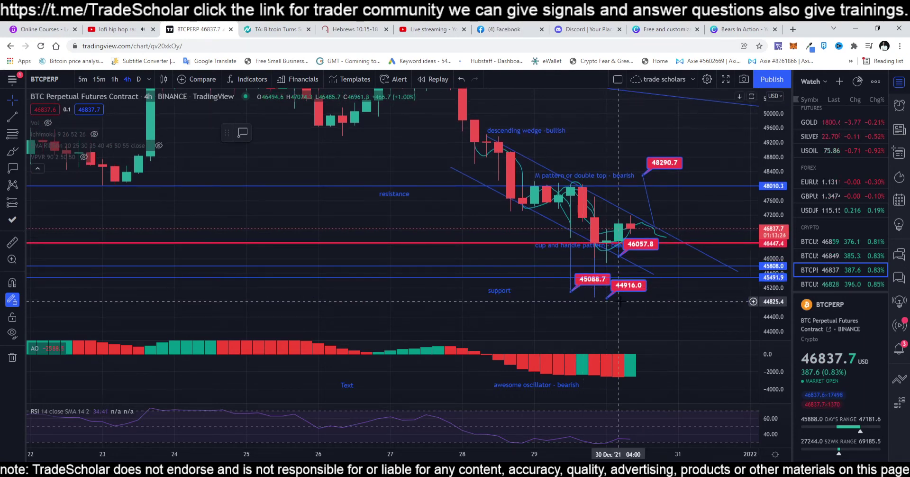
pyautogui.click(94, 134)
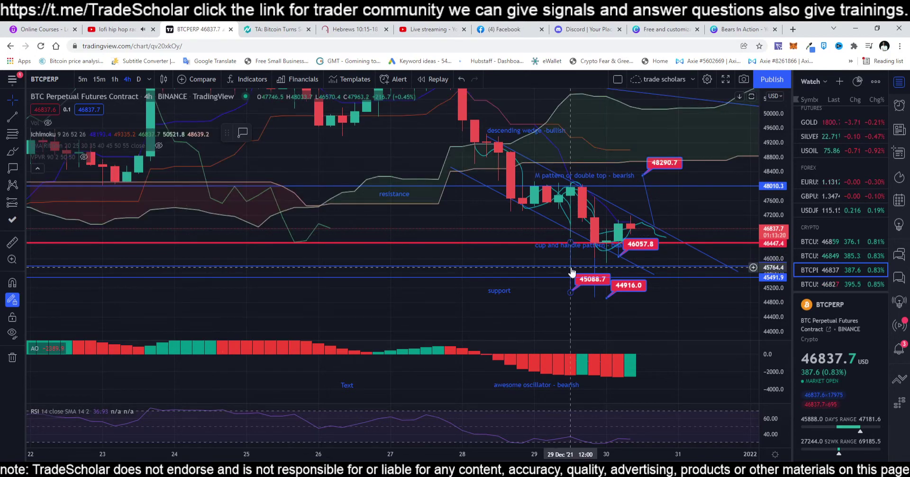
pyautogui.scroll(-3, 641, 262)
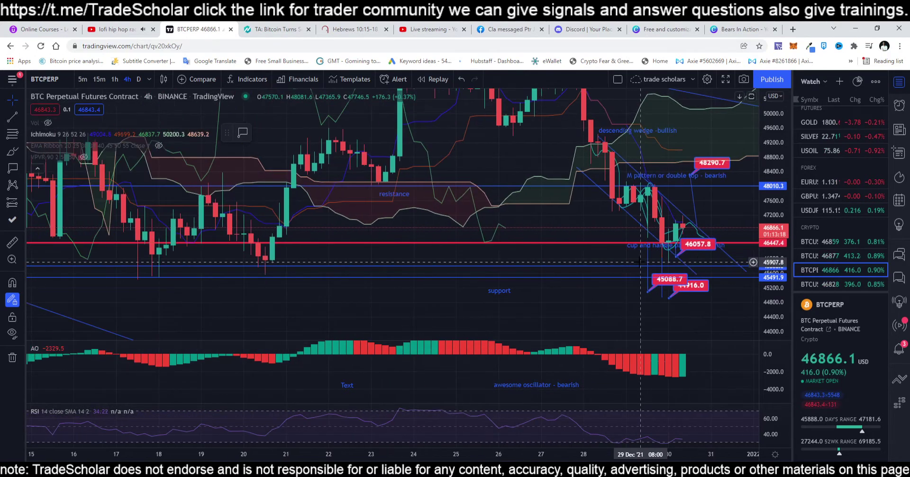
pyautogui.moveTo(596, 219); pyautogui.dragTo(579, 249)
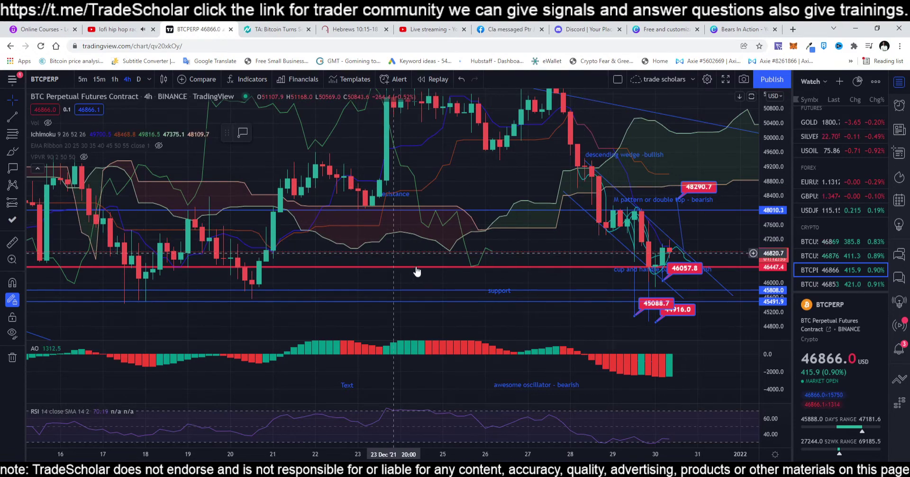
# Change the BTCPERP chart interval to 8 hours.
pyautogui.scroll(-5, 425, 268)
pyautogui.scroll(-1, 425, 269)
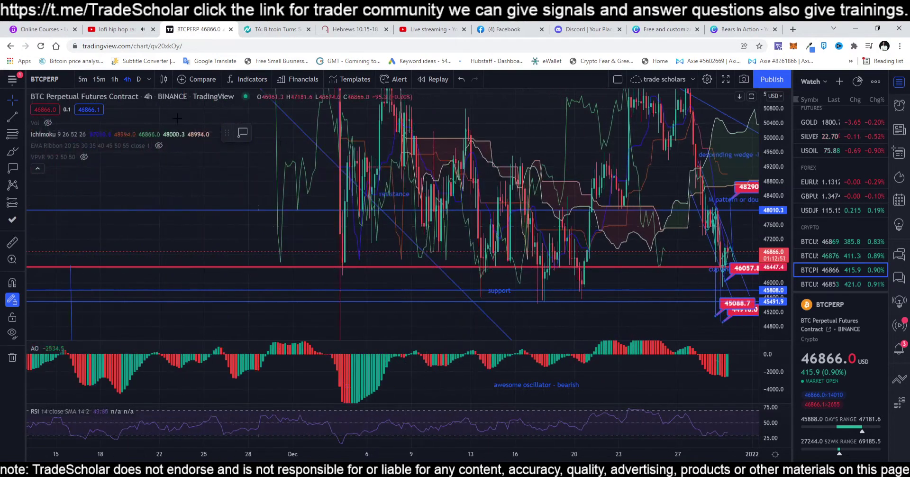
pyautogui.click(149, 79)
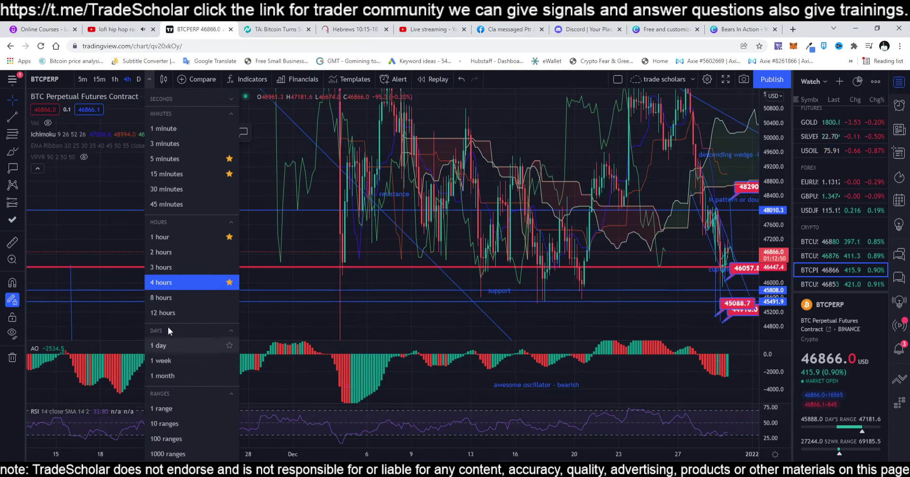
pyautogui.click(166, 297)
pyautogui.scroll(5, 388, 278)
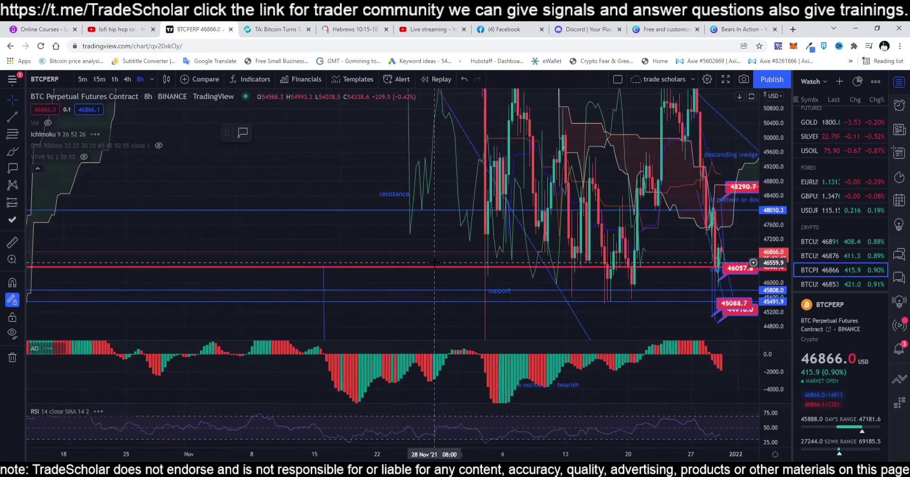
# Hide all drawings on the 8-hour chart around the September to October '21 Ichimoku cloud.
pyautogui.scroll(-5, 733, 146)
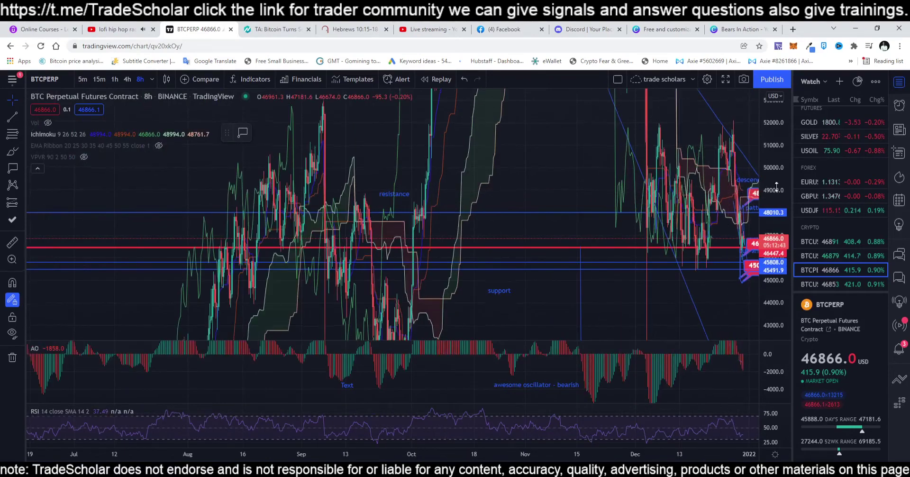
pyautogui.scroll(3, 311, 282)
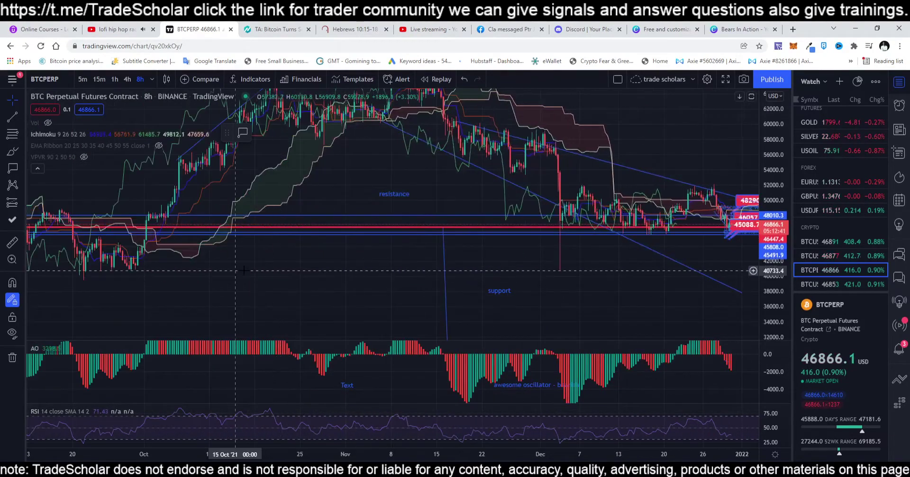
pyautogui.moveTo(311, 282); pyautogui.dragTo(717, 270)
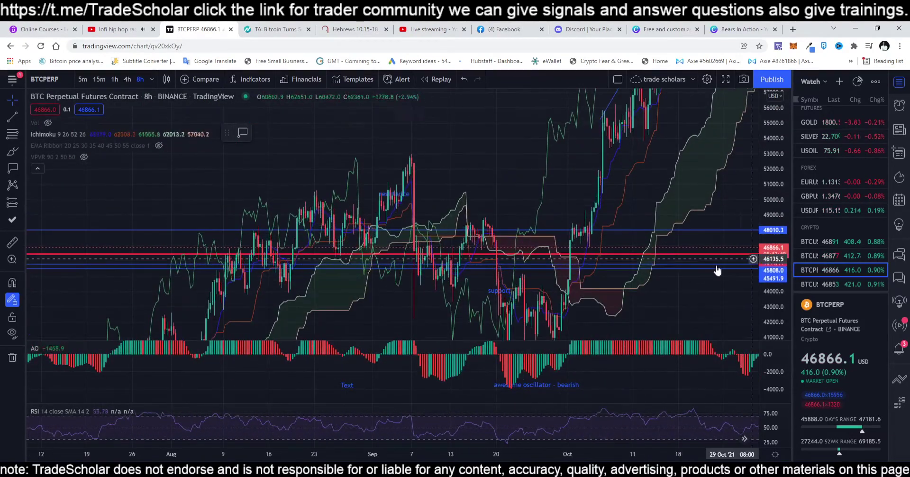
pyautogui.click(13, 333)
pyautogui.scroll(3, 493, 304)
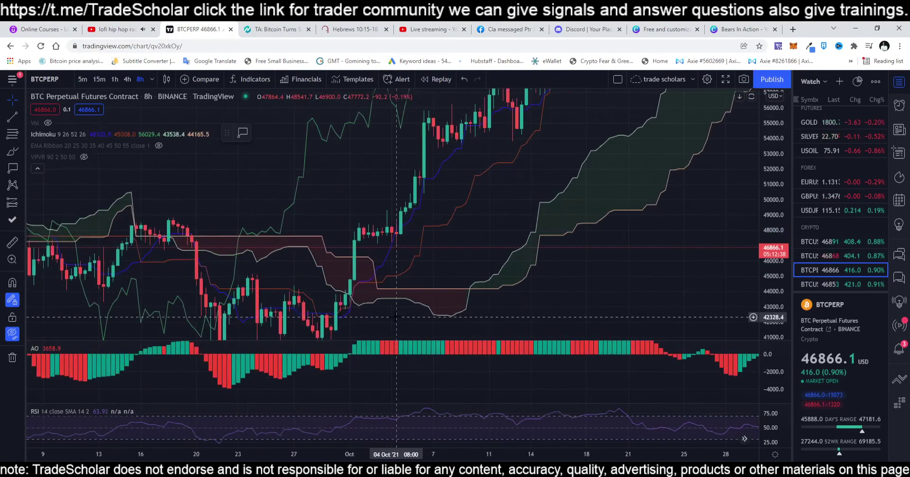
pyautogui.moveTo(447, 285); pyautogui.dragTo(416, 302)
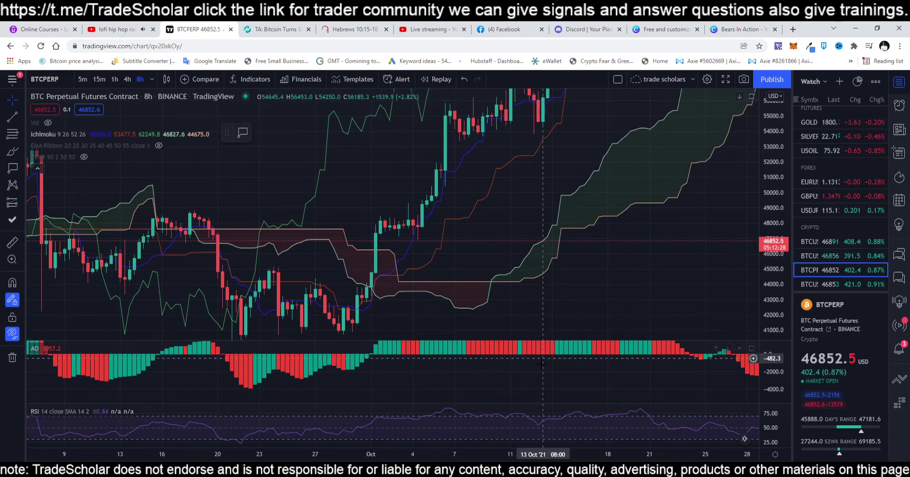
# Switch to the PowerPoint presentation and display slide 56, the labelled Ichimoku Cloud diagram.
pyautogui.hotkey('alt', 'Tab')
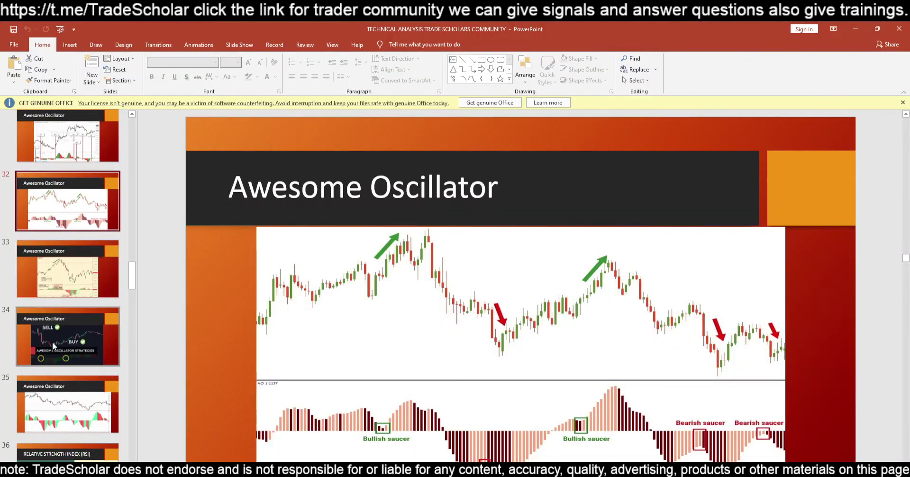
pyautogui.scroll(-7, 53, 346)
pyautogui.scroll(-10, 53, 346)
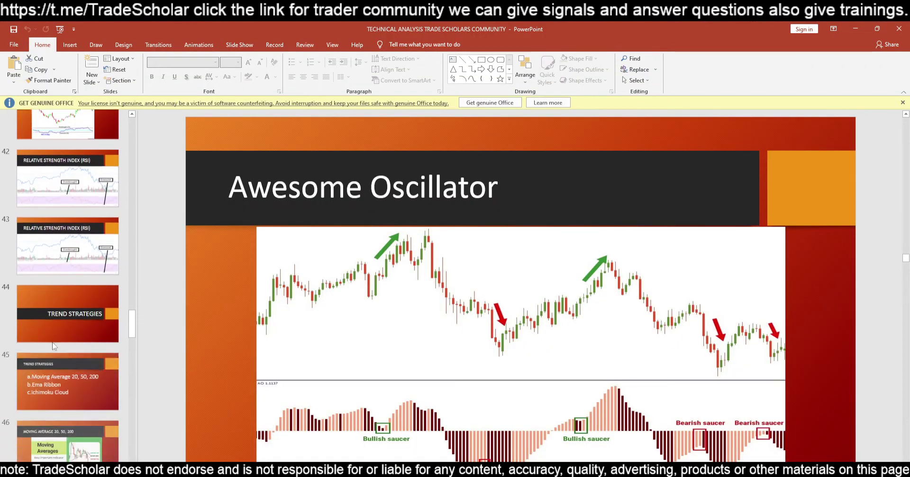
pyautogui.scroll(-3, 53, 343)
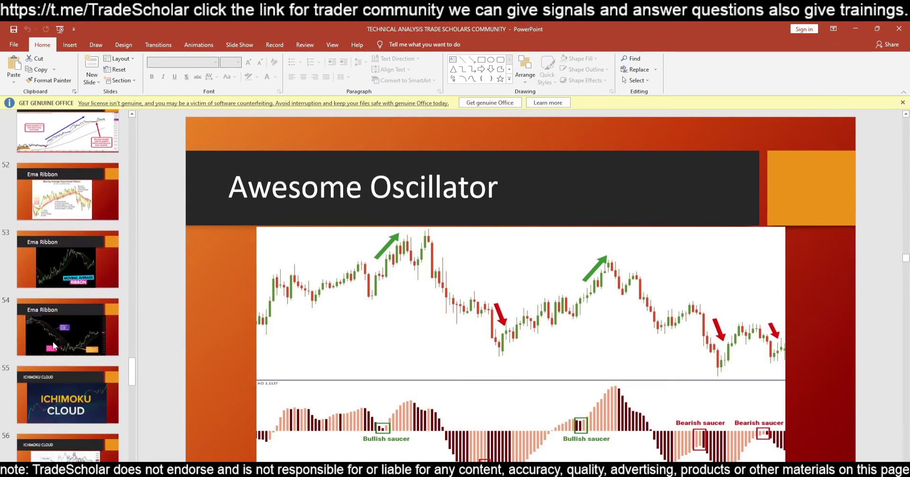
pyautogui.click(56, 382)
pyautogui.scroll(-2, 60, 417)
pyautogui.scroll(-1, 60, 429)
pyautogui.click(76, 374)
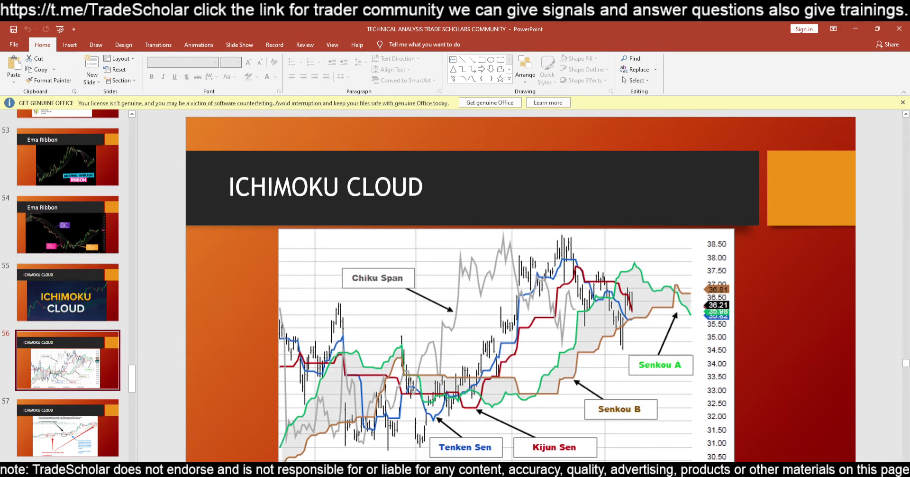
# Switch back to the TradingView chart and reset its view.
pyautogui.hotkey('alt', 'Tab')
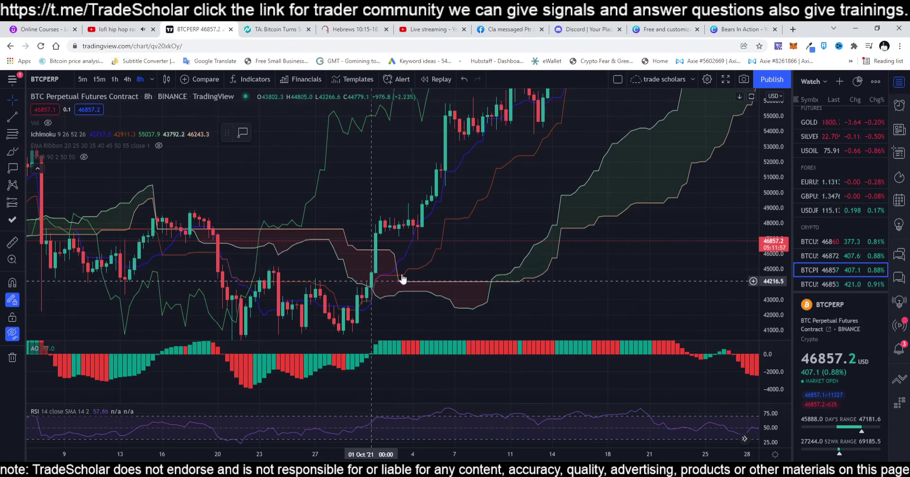
pyautogui.rightClick(465, 241)
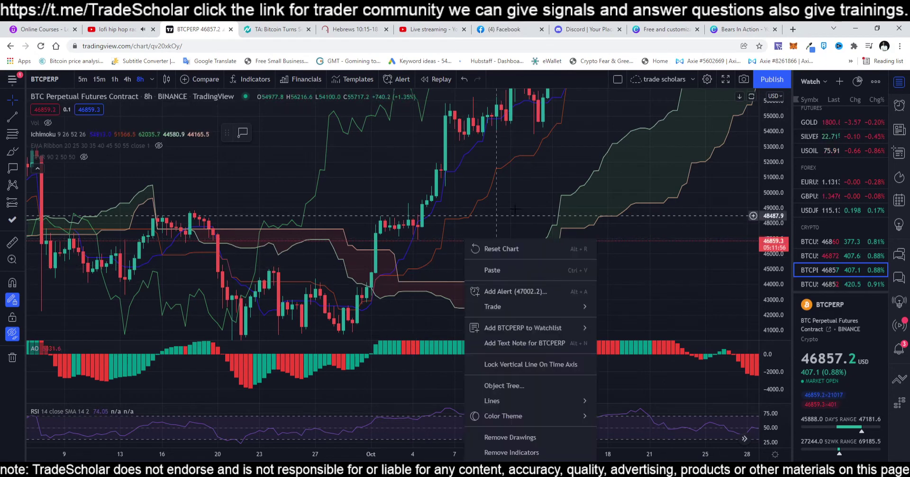
pyautogui.click(502, 248)
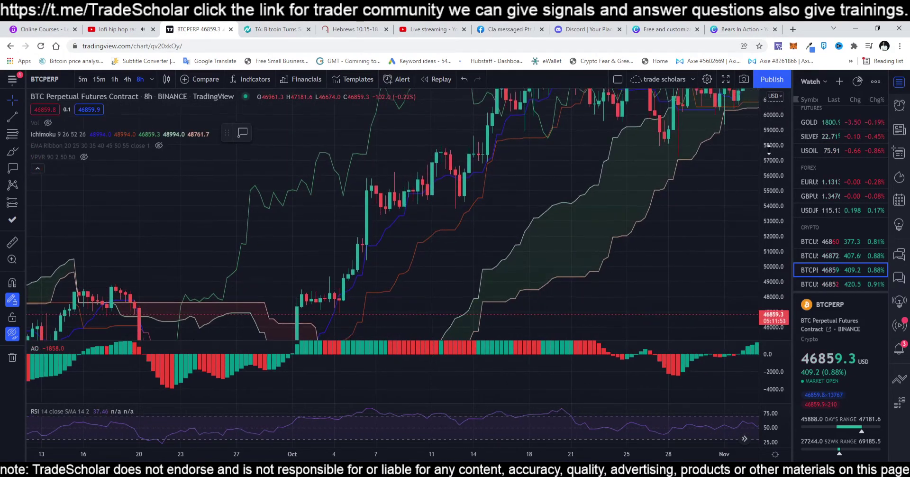
# Review the 8-hour Ichimoku cloud from September to December '21 and set the chart interval to 1 day.
pyautogui.moveTo(769, 150); pyautogui.dragTo(768, 190)
pyautogui.scroll(-3, 662, 245)
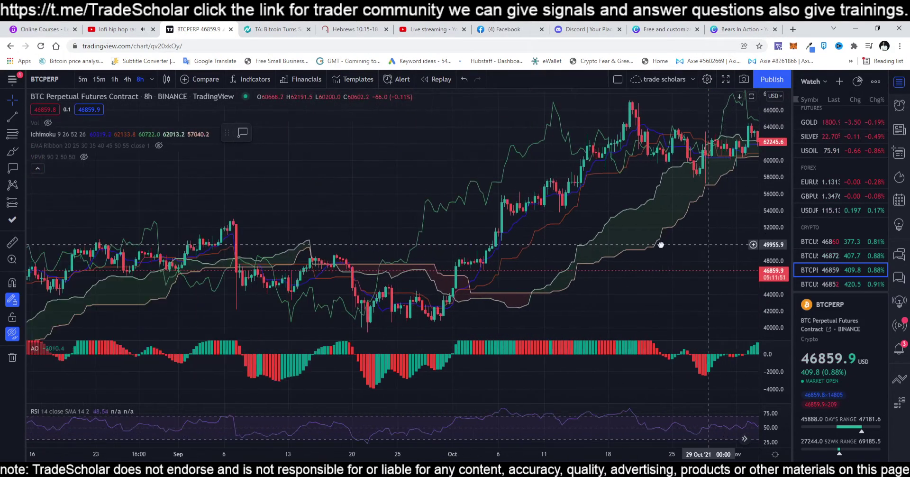
pyautogui.moveTo(661, 245); pyautogui.dragTo(508, 258)
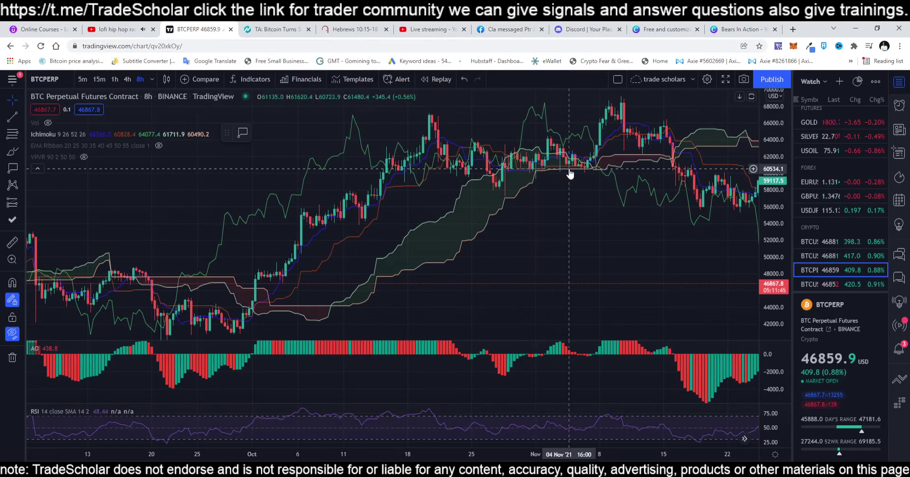
pyautogui.moveTo(659, 230); pyautogui.dragTo(413, 218)
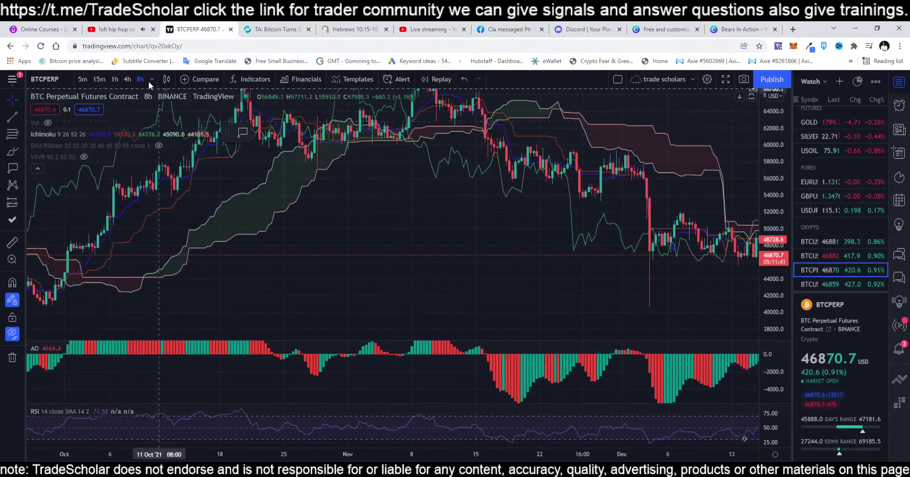
pyautogui.click(151, 80)
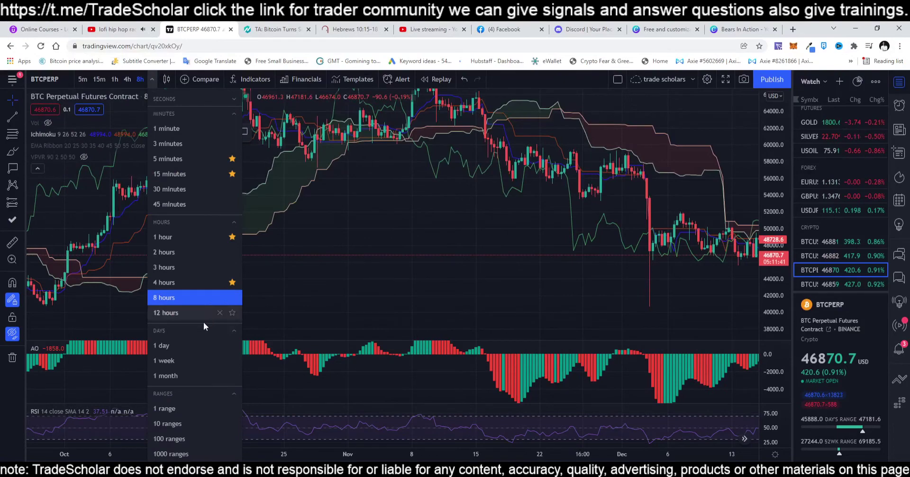
pyautogui.click(174, 343)
# Examine the daily Ichimoku cloud and its colour changes against price from early 2021 through the projection into January '22.
pyautogui.moveTo(473, 278); pyautogui.dragTo(558, 256)
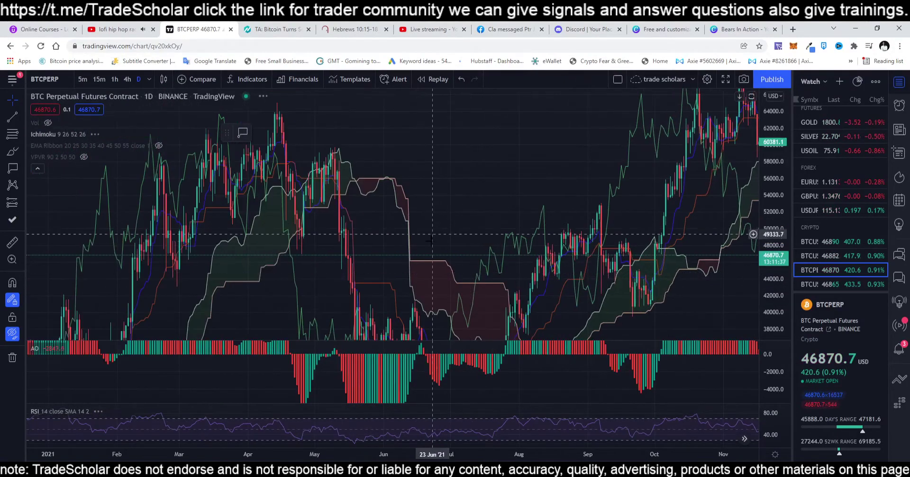
pyautogui.moveTo(426, 227); pyautogui.dragTo(559, 199)
pyautogui.moveTo(327, 166); pyautogui.dragTo(201, 314)
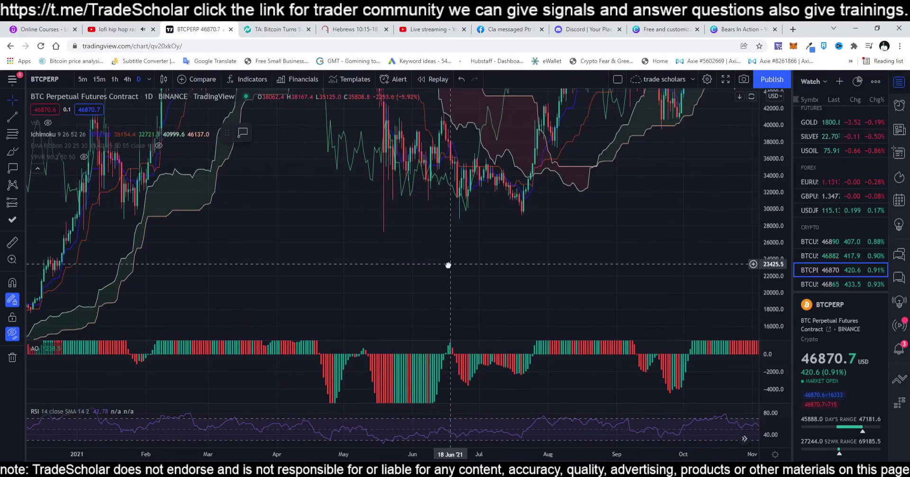
pyautogui.moveTo(284, 230); pyautogui.dragTo(301, 274)
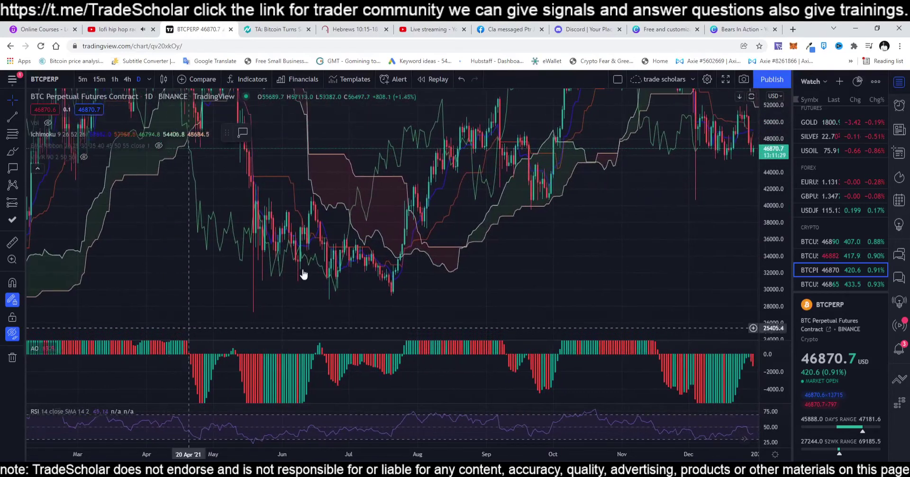
pyautogui.moveTo(511, 293); pyautogui.dragTo(459, 315)
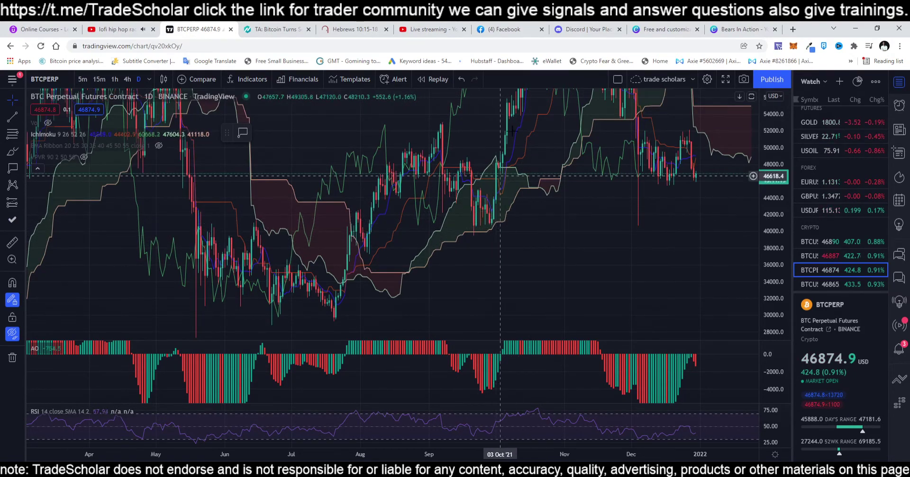
pyautogui.moveTo(512, 130); pyautogui.dragTo(464, 183)
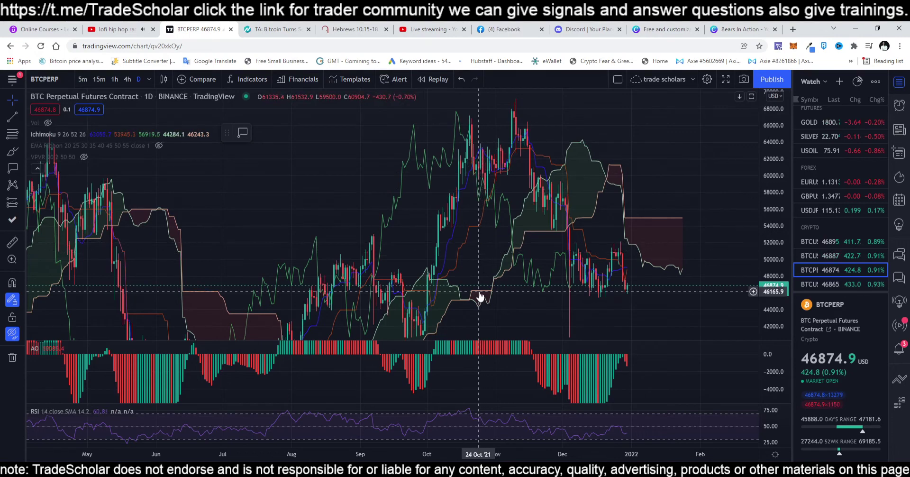
pyautogui.moveTo(490, 253); pyautogui.dragTo(451, 290)
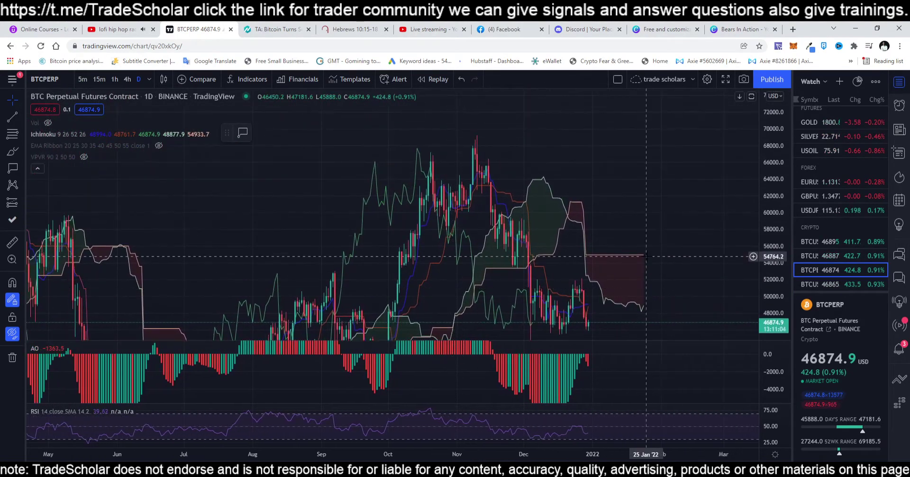
pyautogui.moveTo(699, 276); pyautogui.dragTo(709, 198)
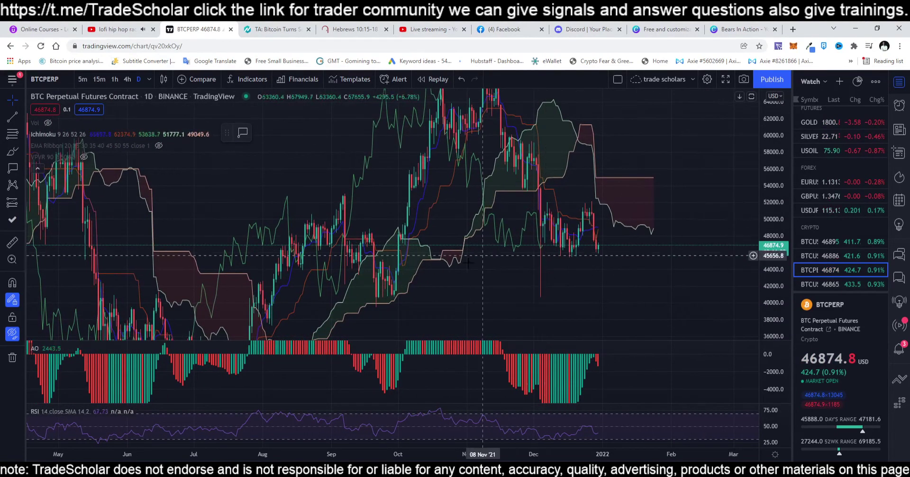
pyautogui.moveTo(212, 226); pyautogui.dragTo(524, 193)
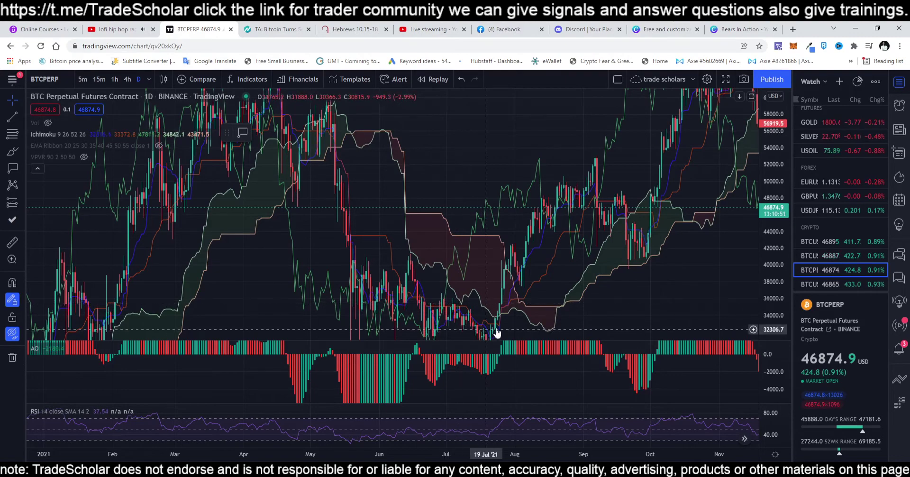
pyautogui.scroll(5, 315, 298)
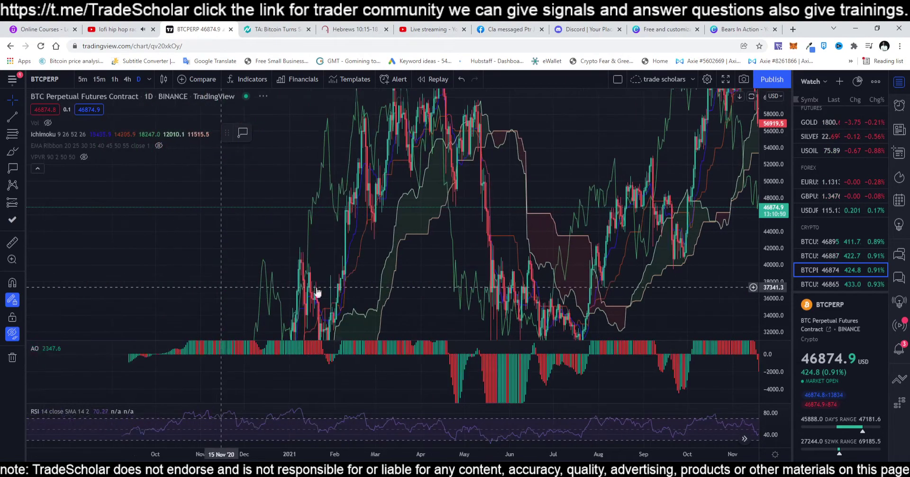
pyautogui.scroll(2, 348, 301)
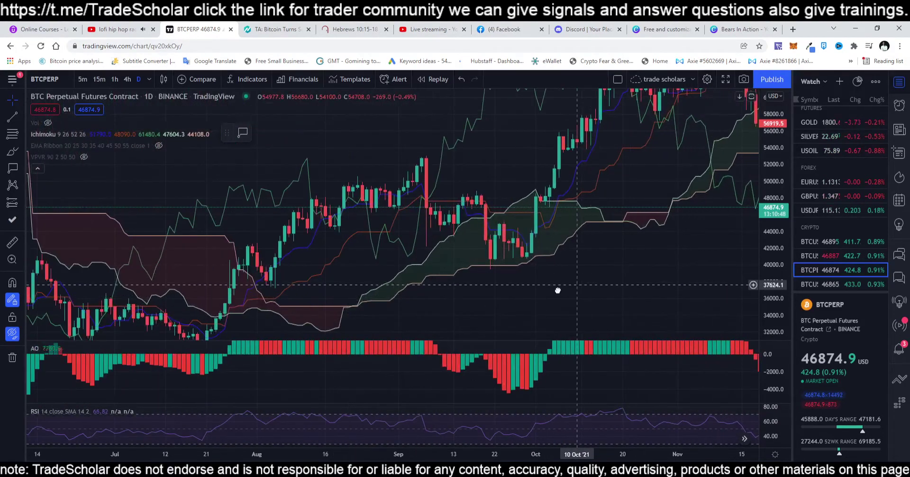
# Show the VPVR volume profile on the daily chart and set its number of bars to 300.
pyautogui.moveTo(557, 286); pyautogui.dragTo(309, 303)
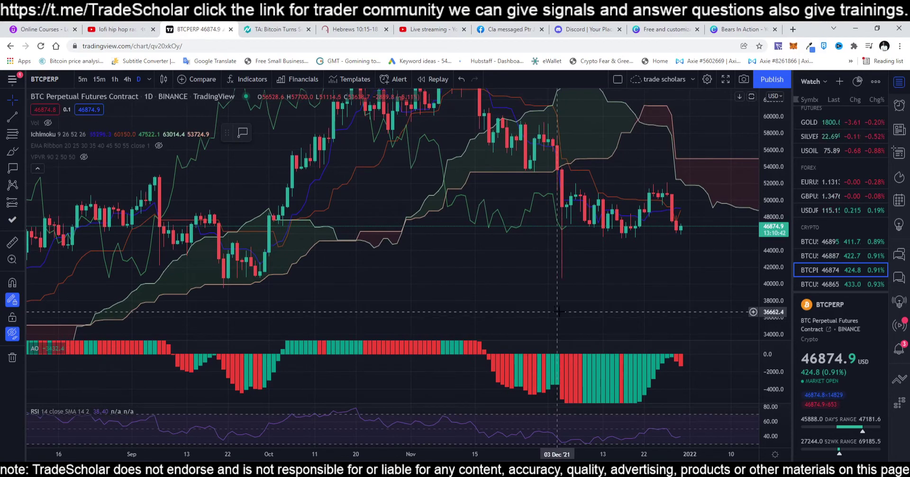
pyautogui.scroll(3, 558, 312)
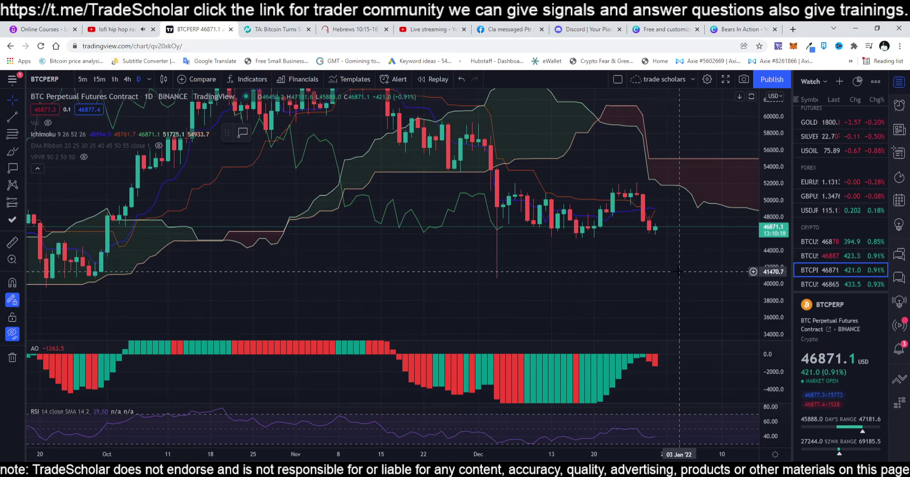
pyautogui.scroll(-5, 532, 250)
pyautogui.scroll(-3, 553, 274)
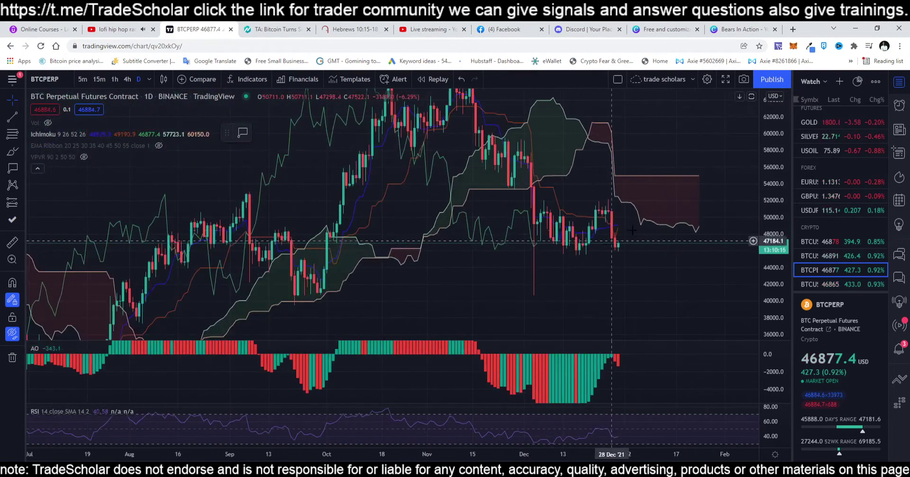
pyautogui.click(83, 157)
pyautogui.moveTo(670, 318); pyautogui.dragTo(663, 349)
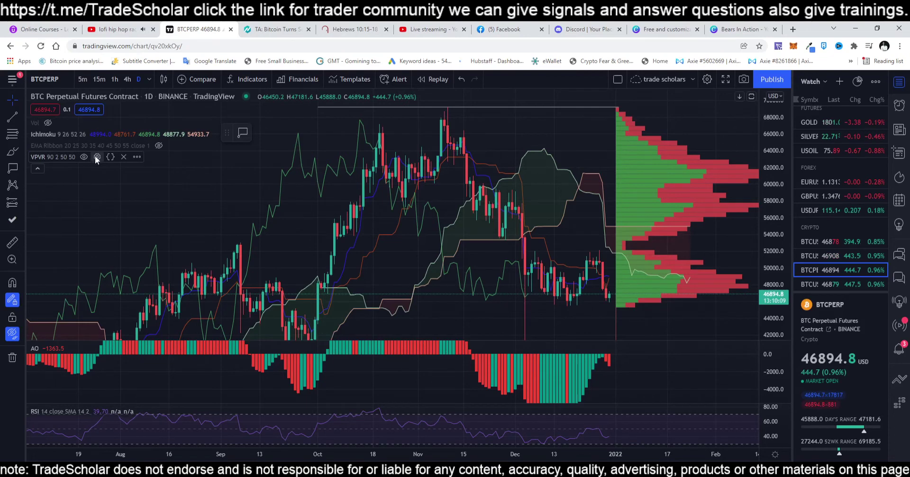
pyautogui.click(96, 157)
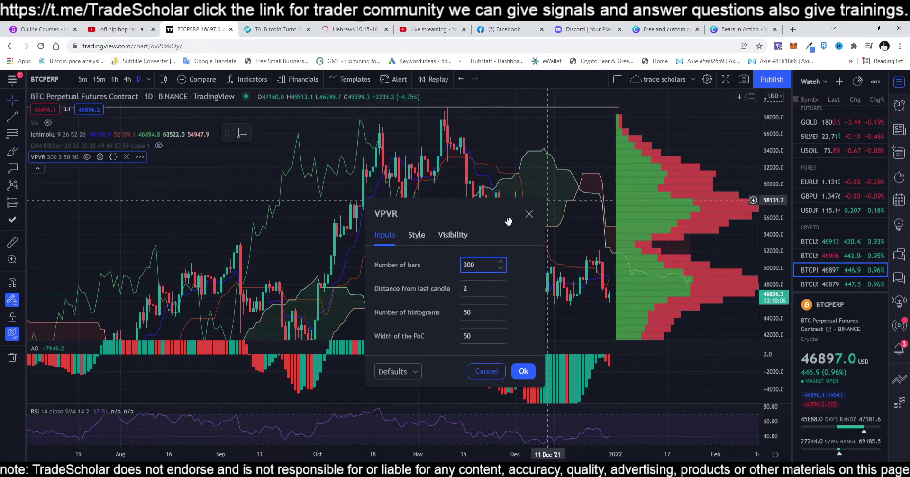
pyautogui.press('Return')
# Examine the daily volume profile's high- and low-volume price zones against the Ichimoku cloud and price history.
pyautogui.moveTo(550, 209); pyautogui.dragTo(420, 141)
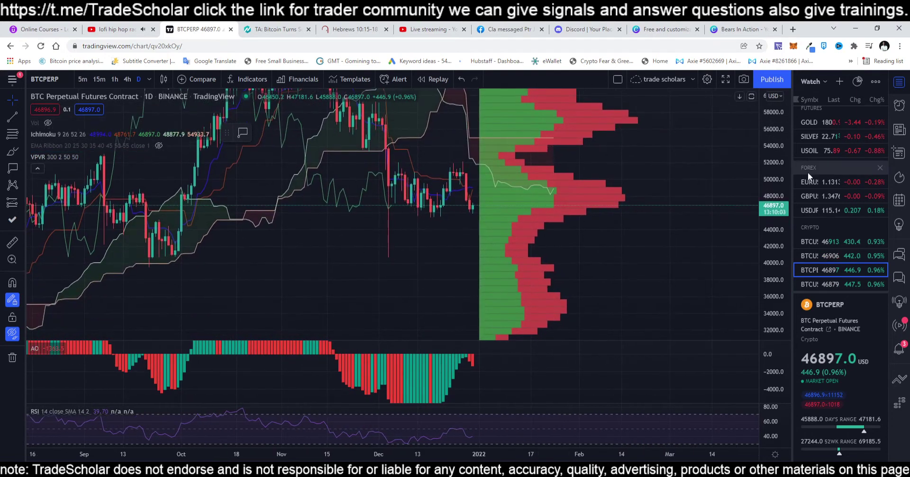
pyautogui.moveTo(777, 190); pyautogui.dragTo(777, 229)
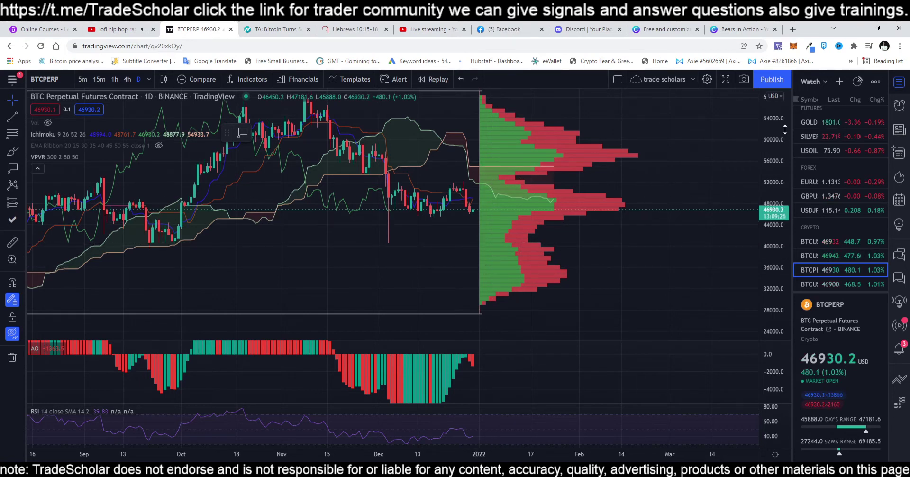
pyautogui.moveTo(774, 123); pyautogui.dragTo(769, 200)
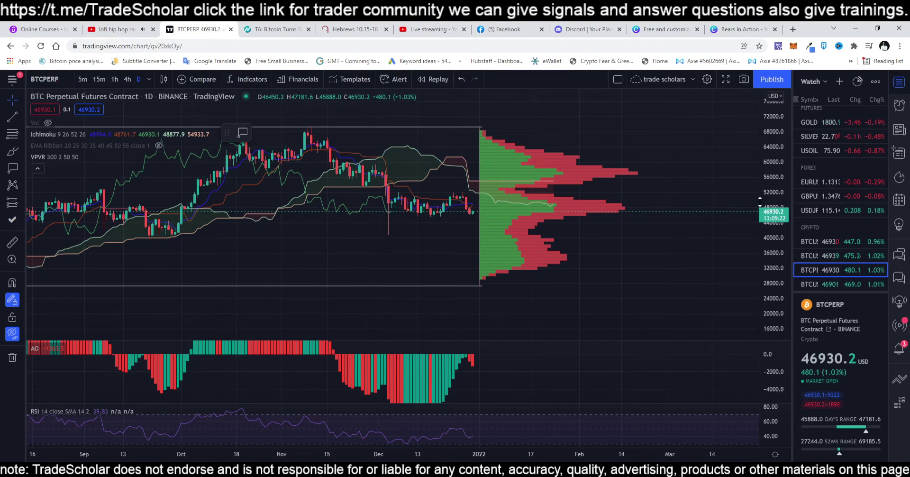
pyautogui.scroll(-2, 699, 242)
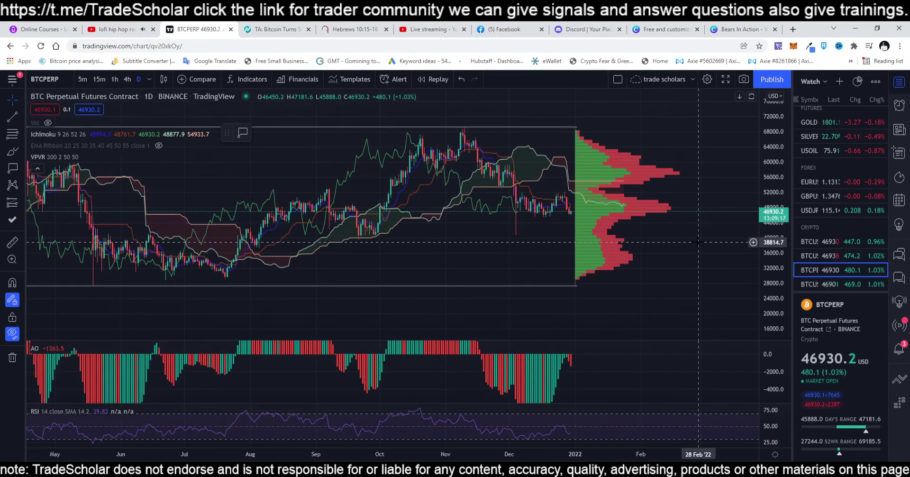
pyautogui.scroll(2, 698, 242)
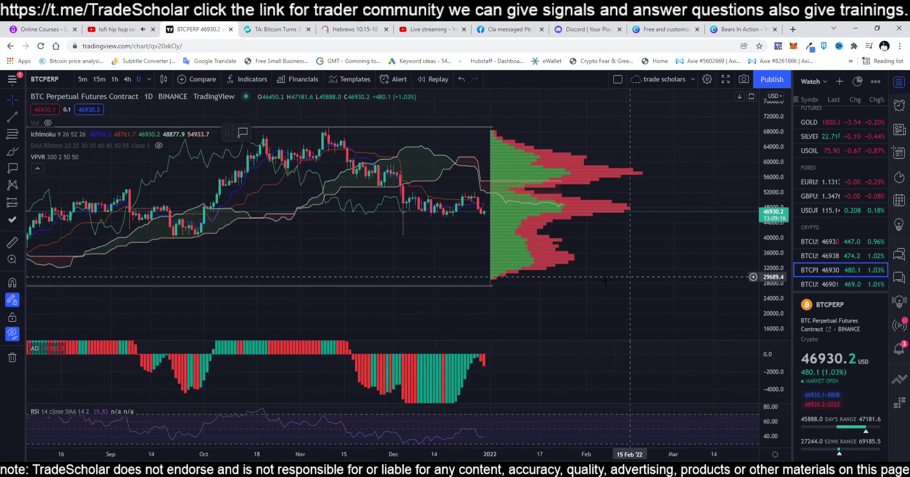
pyautogui.moveTo(590, 287); pyautogui.dragTo(691, 276)
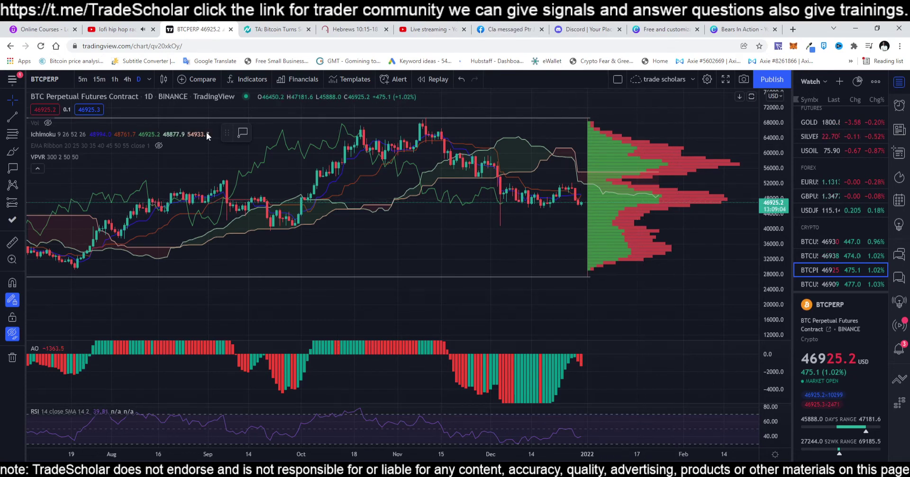
# Set the chart to the 1-hour interval with the volume profile hidden and the hidden drawings shown in a reset view.
pyautogui.click(116, 80)
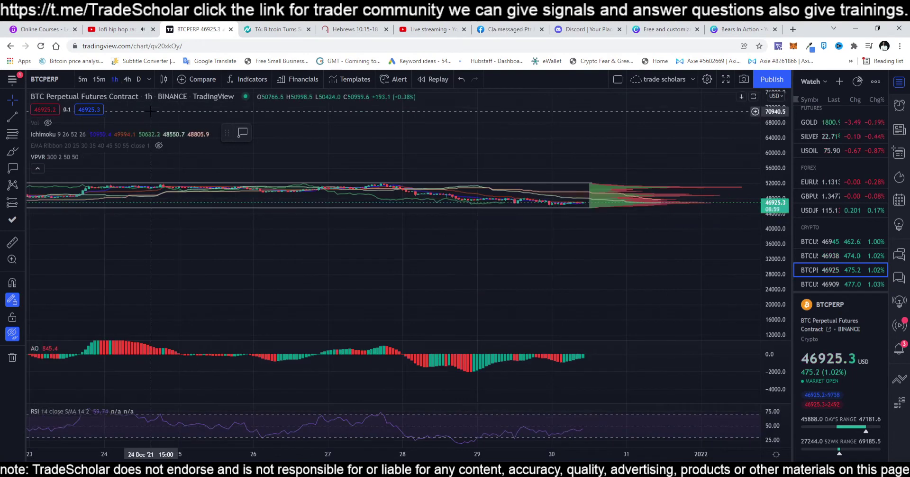
pyautogui.click(86, 157)
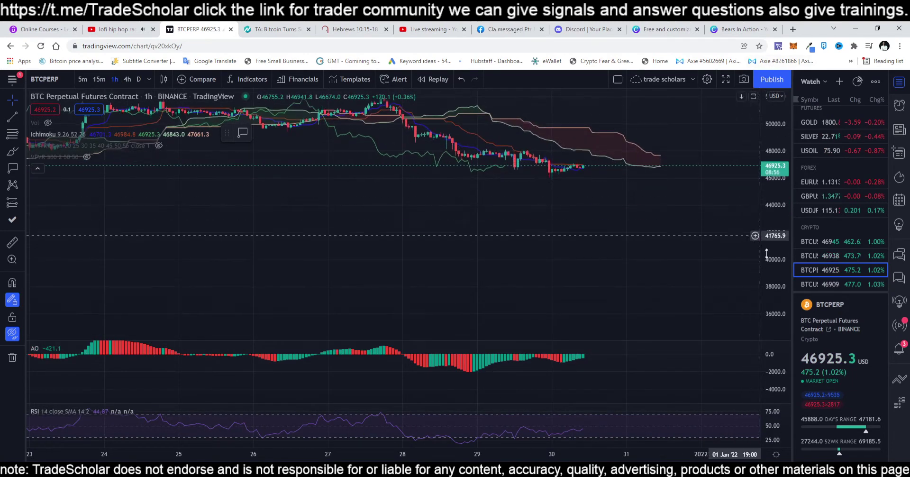
pyautogui.click(12, 334)
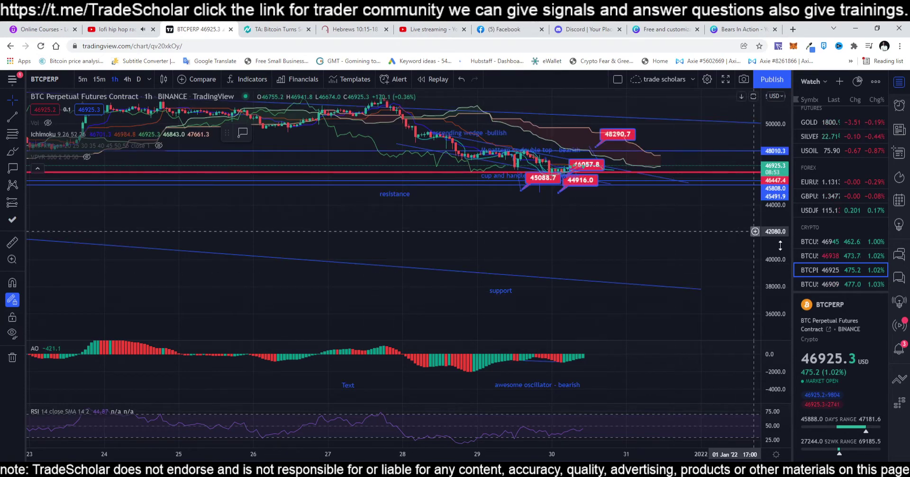
pyautogui.scroll(3, 564, 155)
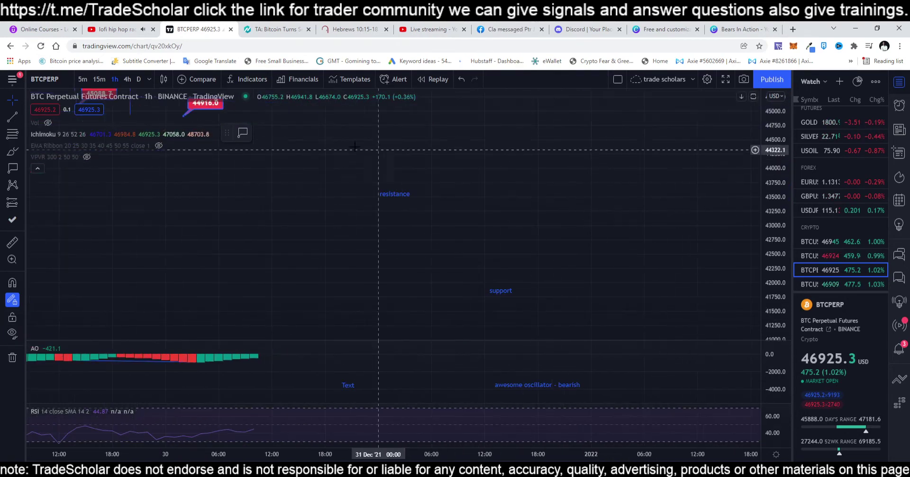
pyautogui.rightClick(316, 147)
pyautogui.click(363, 155)
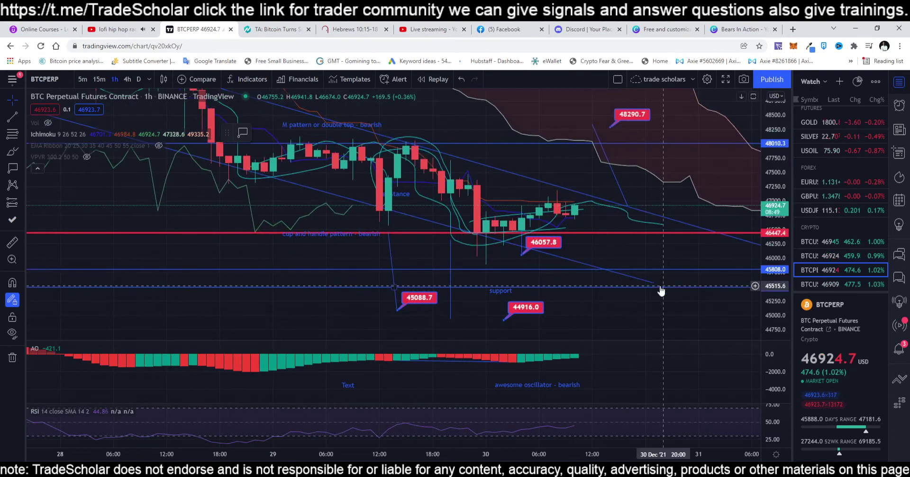
# Trace the 29 December double top on the 1-hour chart freehand with the Brush tool.
pyautogui.moveTo(628, 250); pyautogui.dragTo(646, 258)
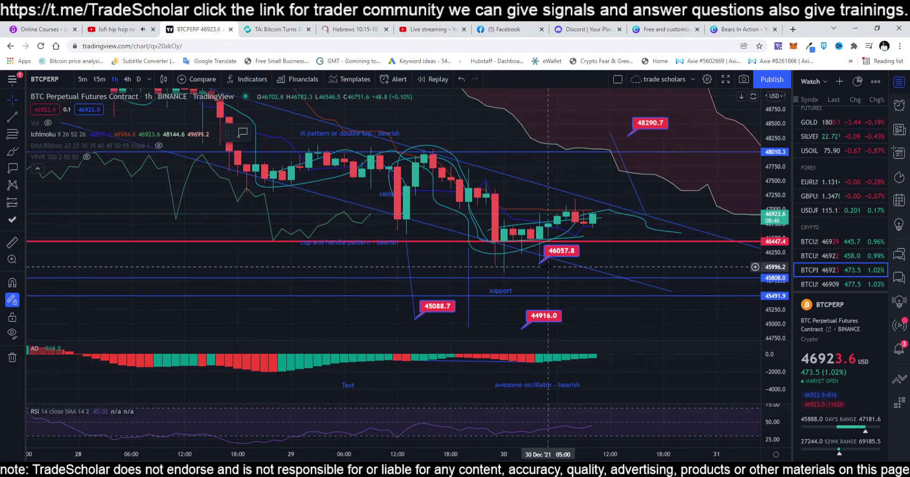
pyautogui.scroll(-2, 697, 257)
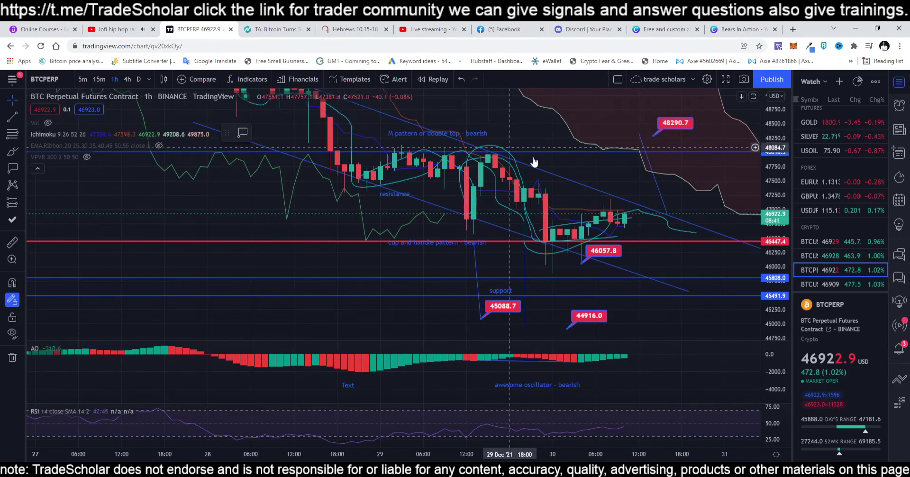
pyautogui.scroll(-2, 503, 202)
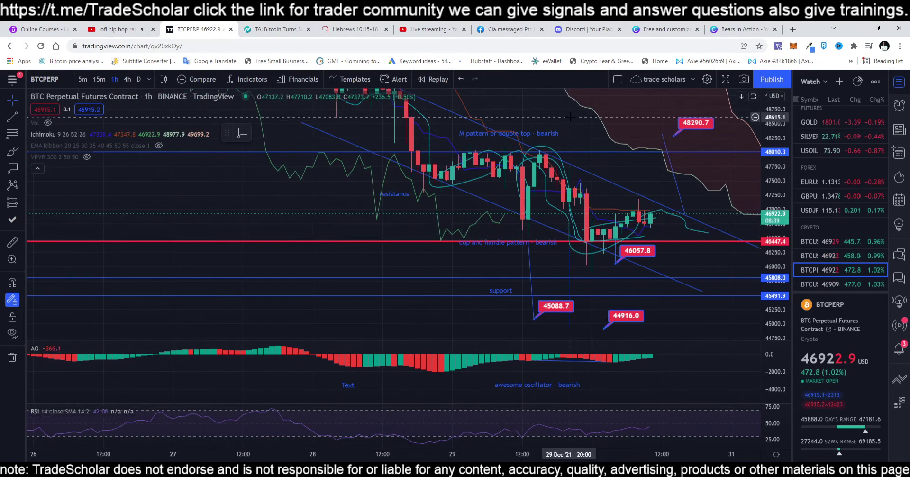
pyautogui.moveTo(587, 130); pyautogui.dragTo(653, 178)
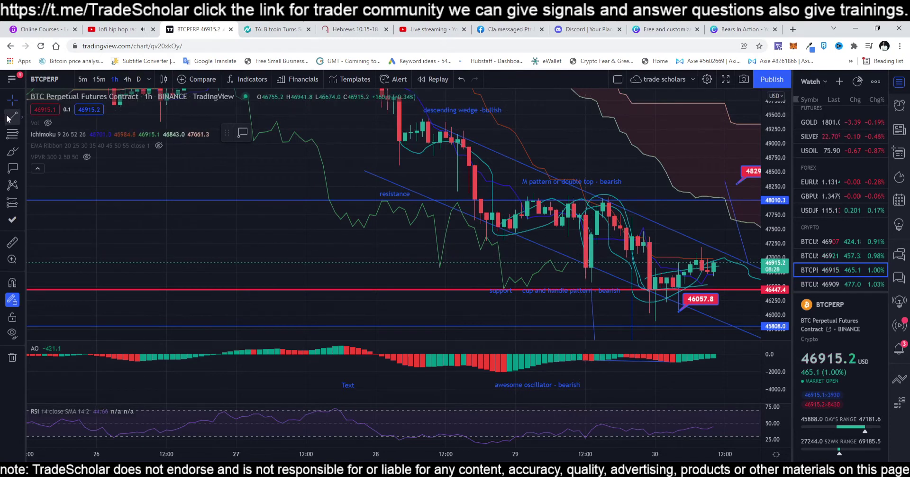
pyautogui.click(12, 151)
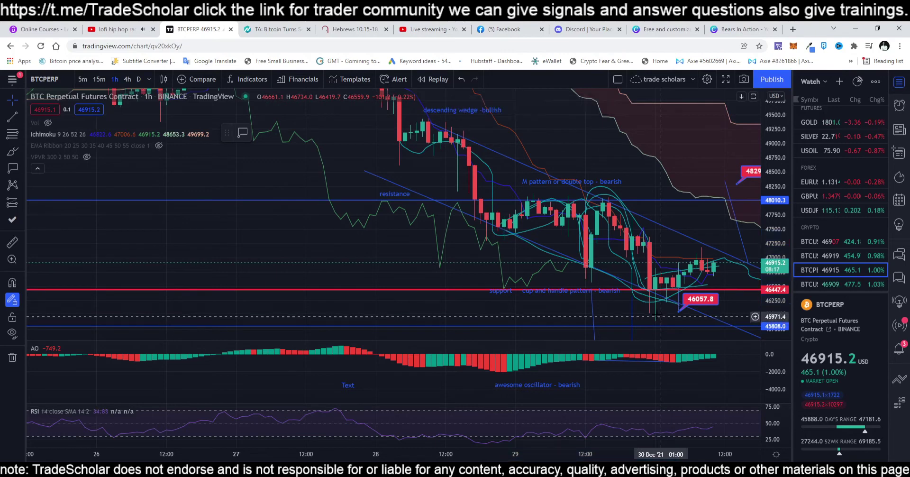
# Place the double top's vertical height line below the 29 December breakdown candle and move the price label to its lower end at 45023.8.
pyautogui.moveTo(637, 300); pyautogui.dragTo(607, 252)
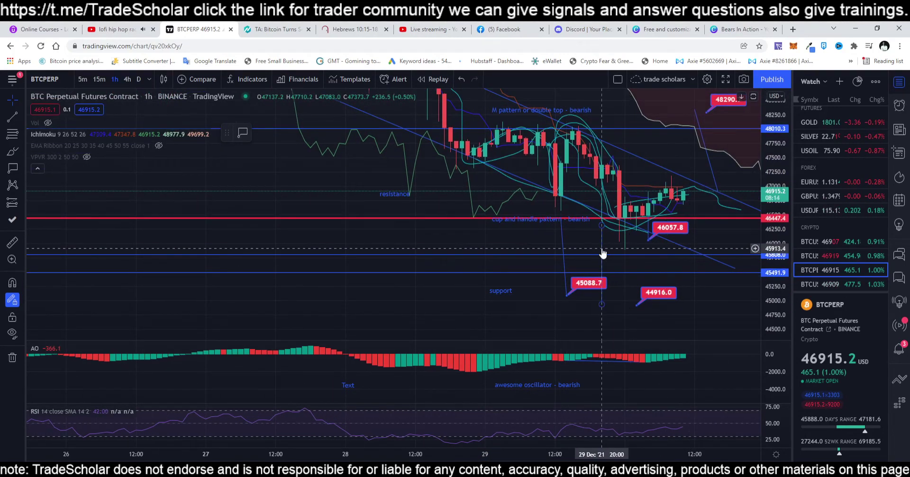
pyautogui.click(578, 151)
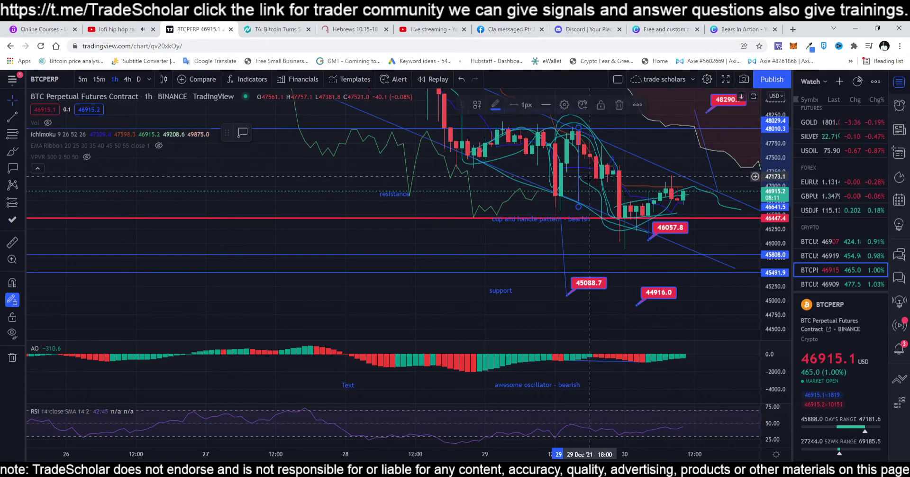
pyautogui.click(587, 188)
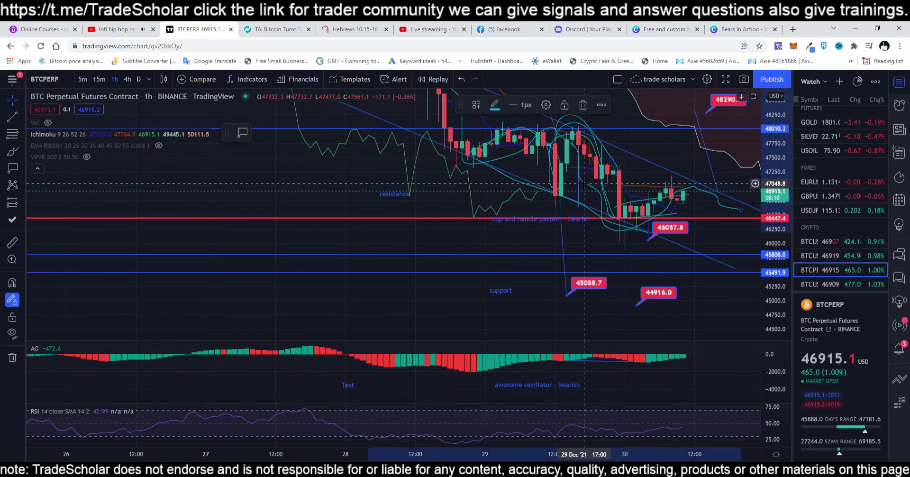
pyautogui.click(578, 177)
pyautogui.click(578, 178)
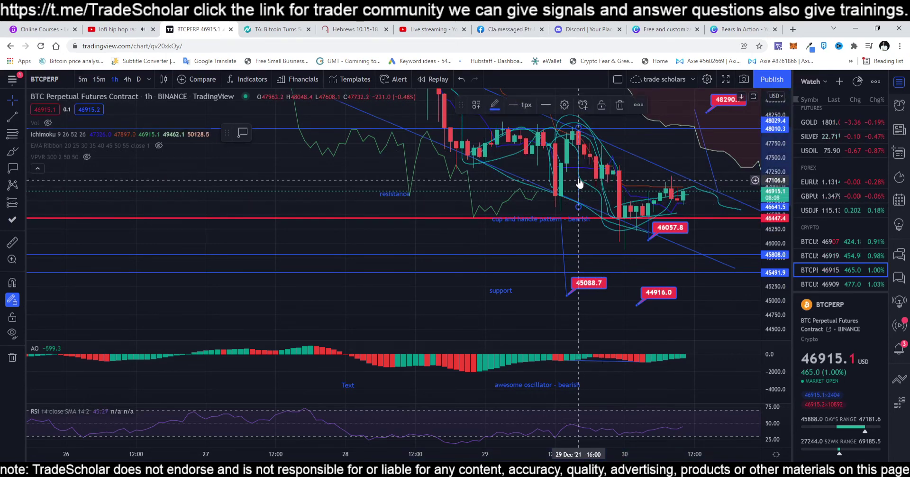
pyautogui.moveTo(579, 176); pyautogui.dragTo(620, 273)
pyautogui.moveTo(649, 296); pyautogui.dragTo(627, 288)
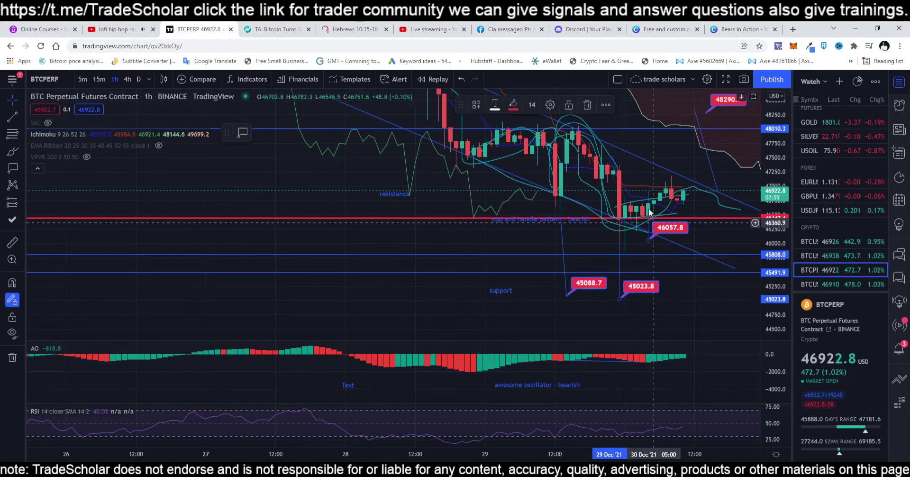
# Delete the freehand brush curves tracing the double top and the recent candles.
pyautogui.scroll(2, 690, 298)
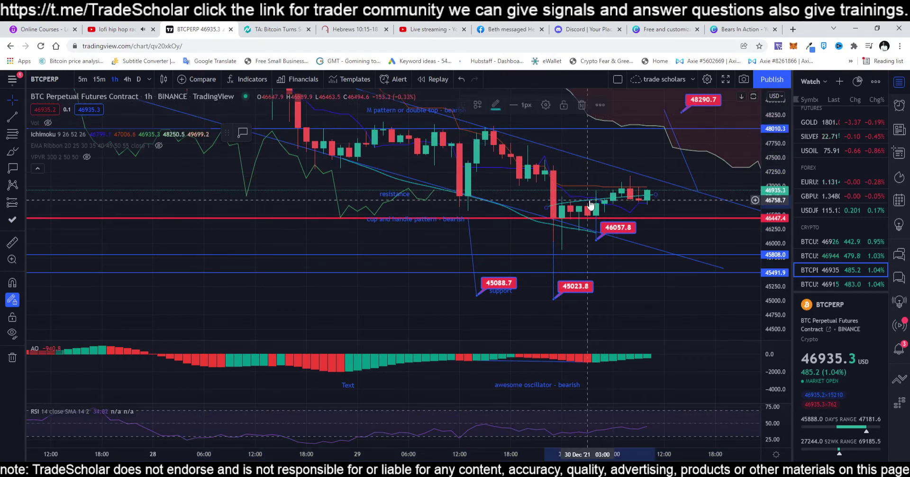
pyautogui.click(570, 109)
pyautogui.click(579, 108)
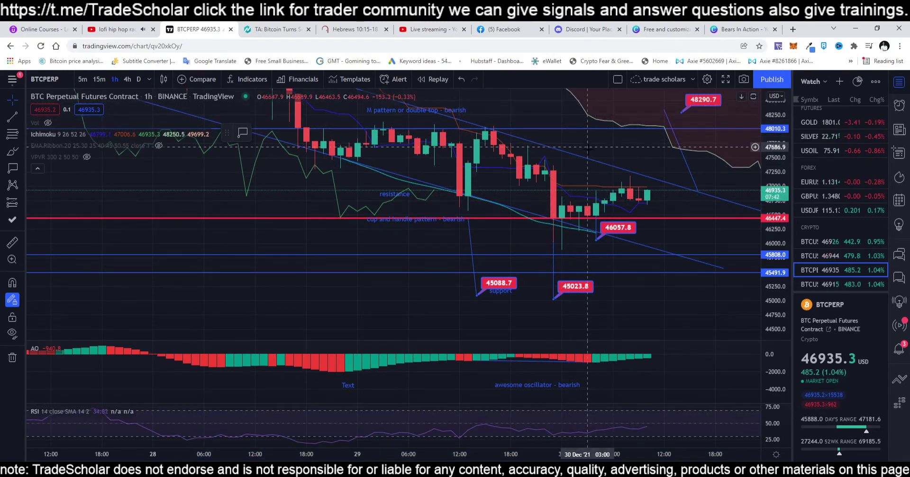
# Draw an arc over the 29 December candles from 46808.4 at 13:00 to 46468.6 at 23:00, peaking at about 48333.3.
pyautogui.scroll(4, 646, 257)
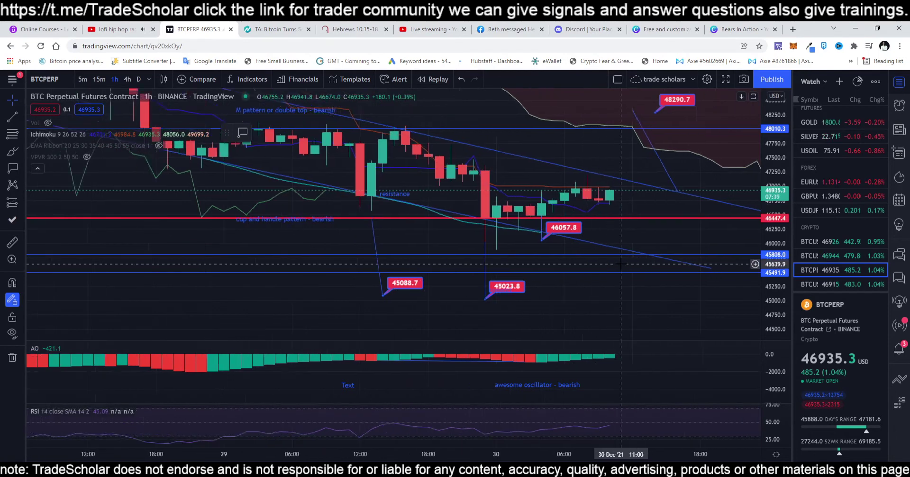
pyautogui.scroll(2, 612, 258)
pyautogui.scroll(-2, 545, 270)
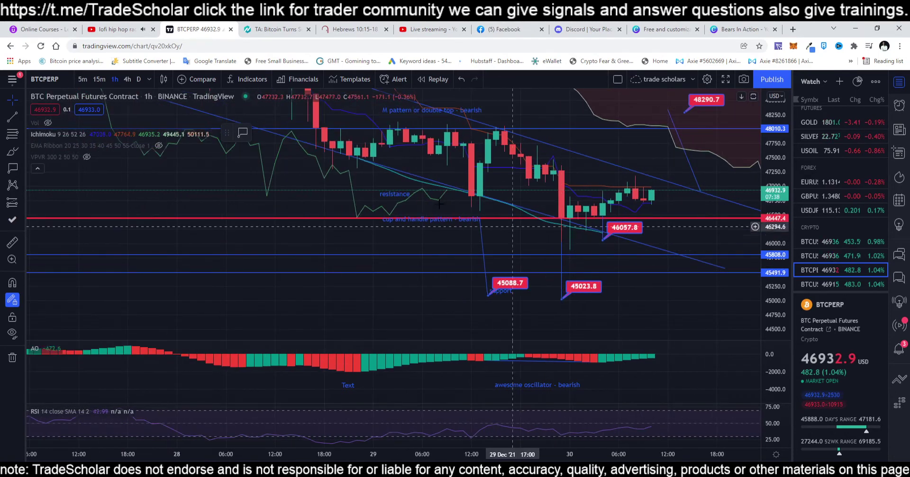
pyautogui.click(22, 151)
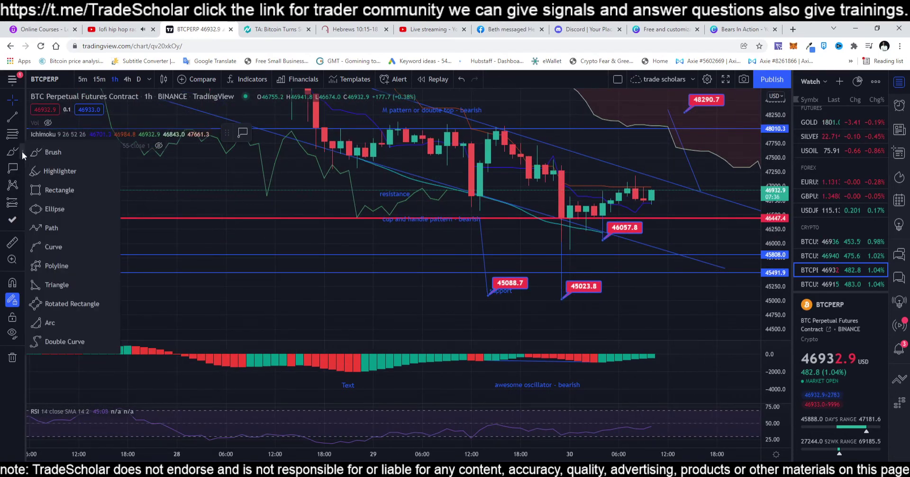
pyautogui.click(45, 322)
pyautogui.click(480, 196)
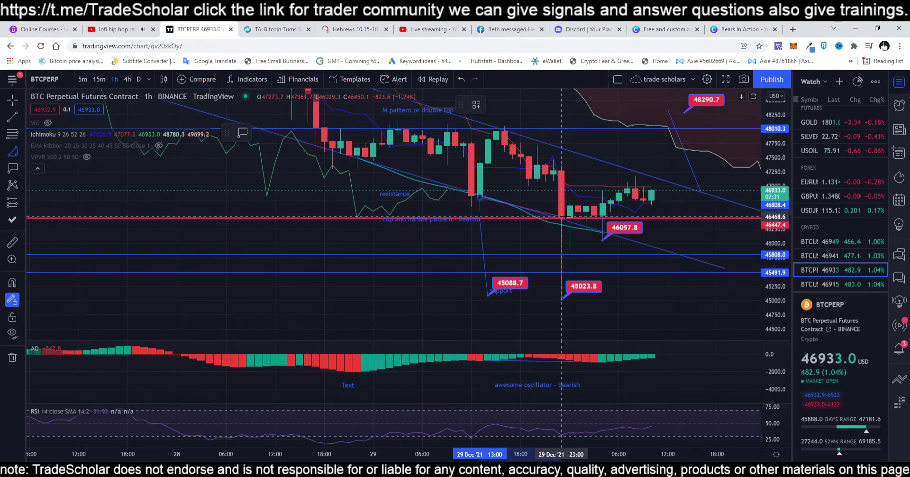
pyautogui.click(561, 217)
pyautogui.click(542, 115)
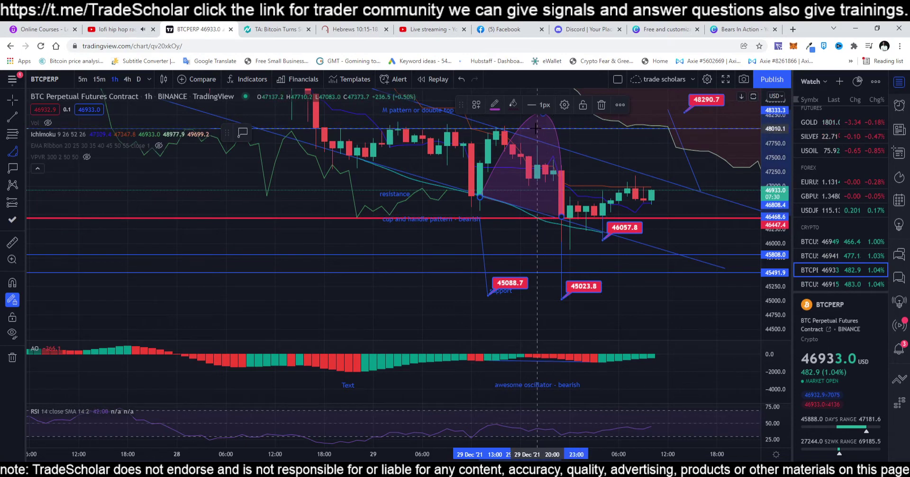
# Draw a trend line from the arc's end at 29 December 23:00 to 30 December 05:00 and adjust it to about 46733.8.
pyautogui.click(13, 116)
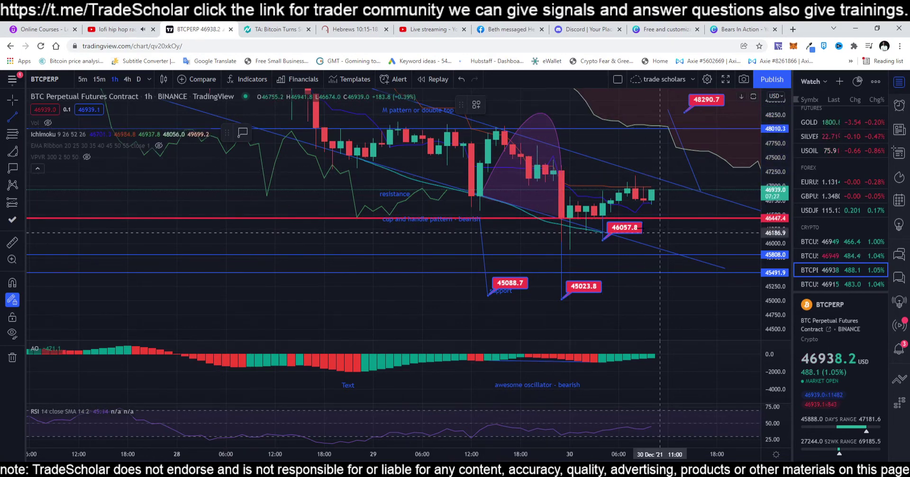
pyautogui.click(561, 217)
pyautogui.click(627, 213)
pyautogui.moveTo(611, 214); pyautogui.dragTo(610, 199)
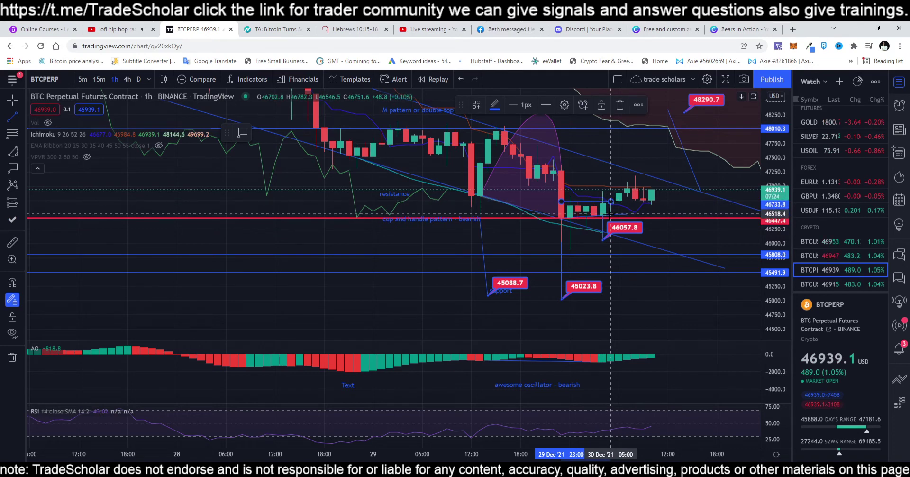
# Draw a trend line as the pattern's neckline between 29 December 06:00 and 30 December 10:00, ending at about 46476.9.
pyautogui.scroll(-3, 675, 246)
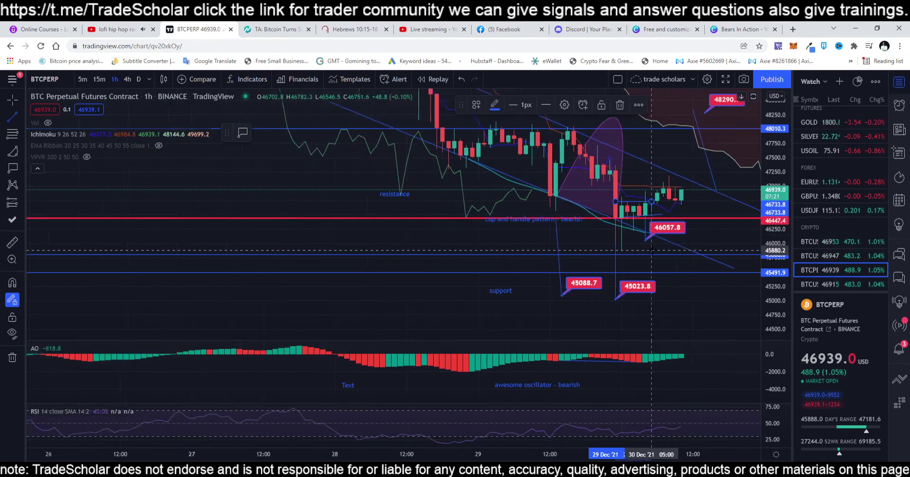
pyautogui.scroll(2, 675, 246)
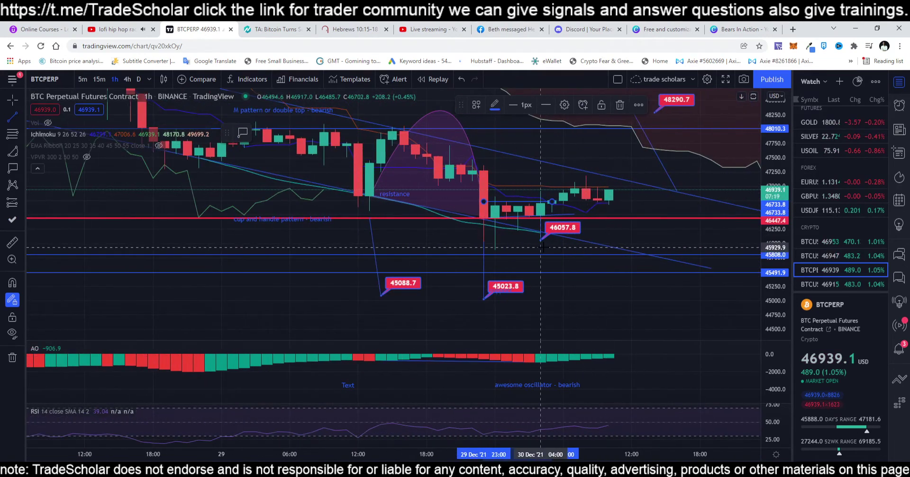
pyautogui.scroll(1, 500, 226)
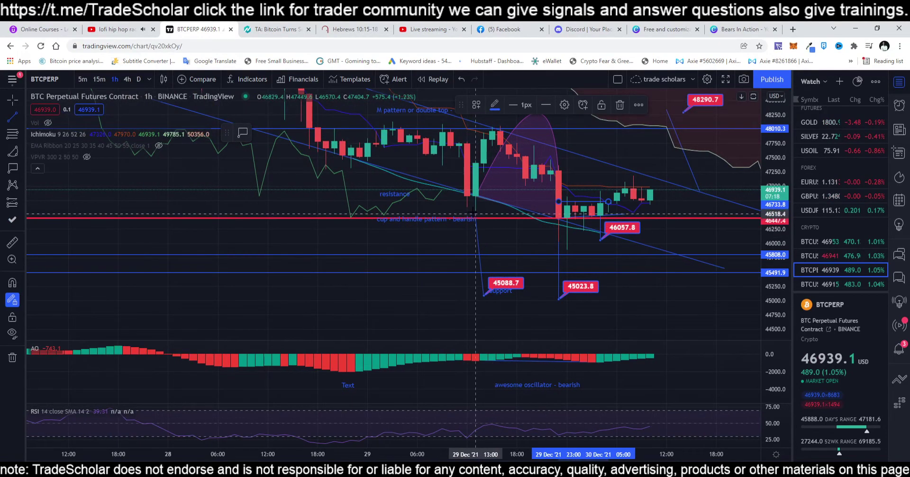
pyautogui.click(476, 199)
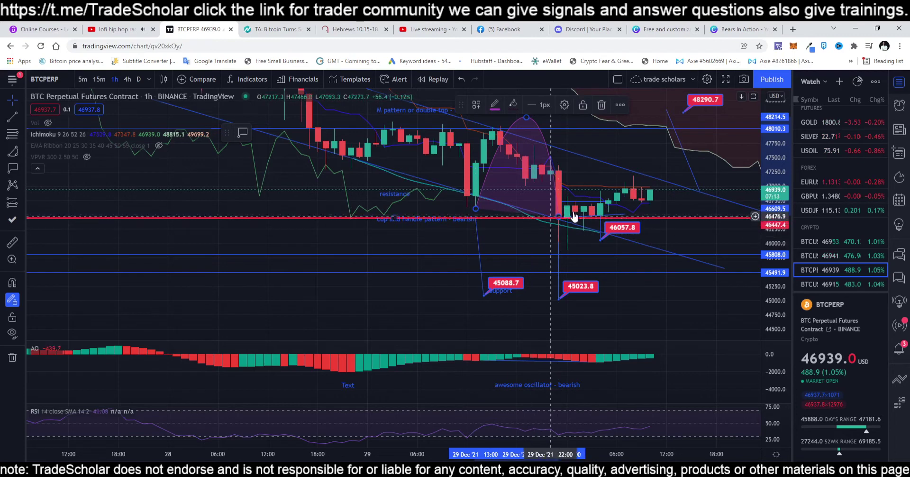
pyautogui.click(8, 117)
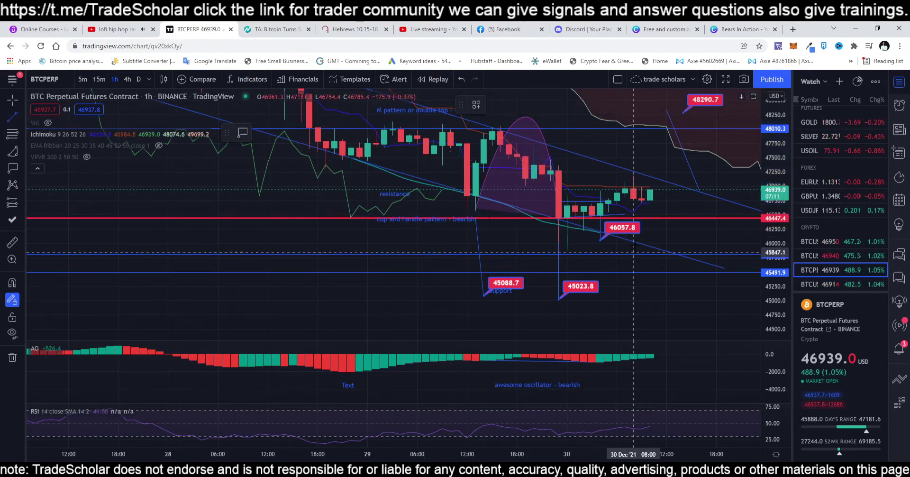
pyautogui.click(652, 216)
pyautogui.click(417, 208)
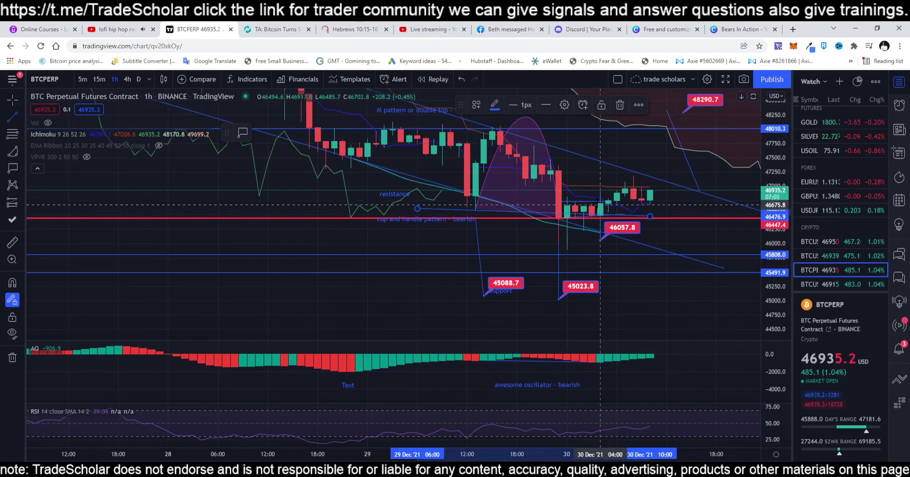
# Draw a vertical height line at the handle, move it to 30 December 02:00 from 46511.8 to 46213.5, and label its lower end 46211.1.
pyautogui.click(600, 201)
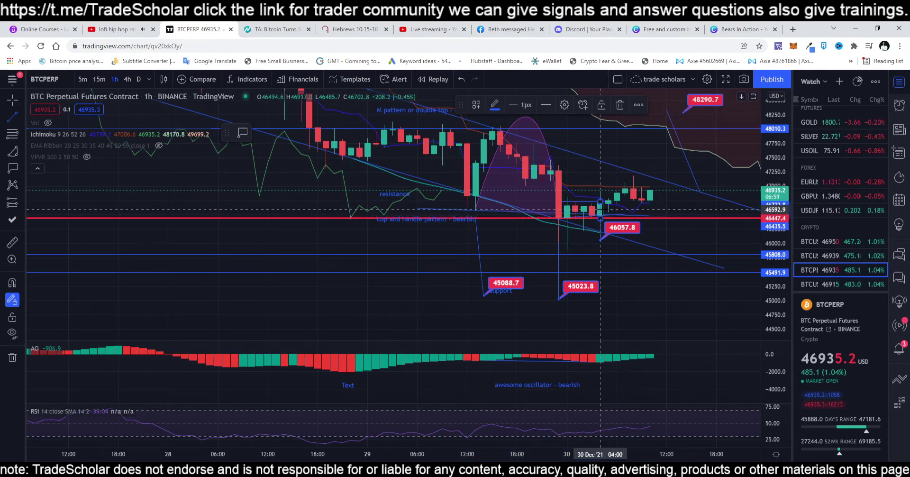
pyautogui.moveTo(757, 264); pyautogui.dragTo(762, 148)
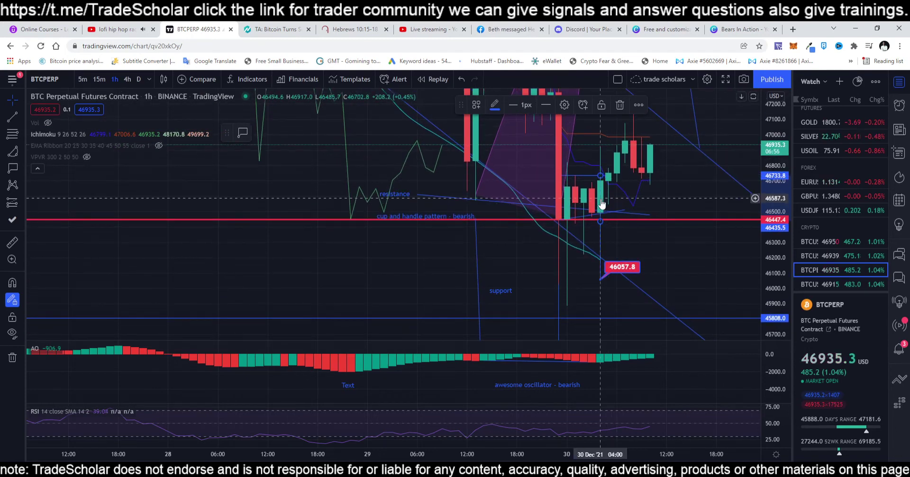
pyautogui.moveTo(601, 205)
pyautogui.mouseDown()
pyautogui.moveTo(579, 241)
pyautogui.moveTo(577, 234)
pyautogui.mouseUp()
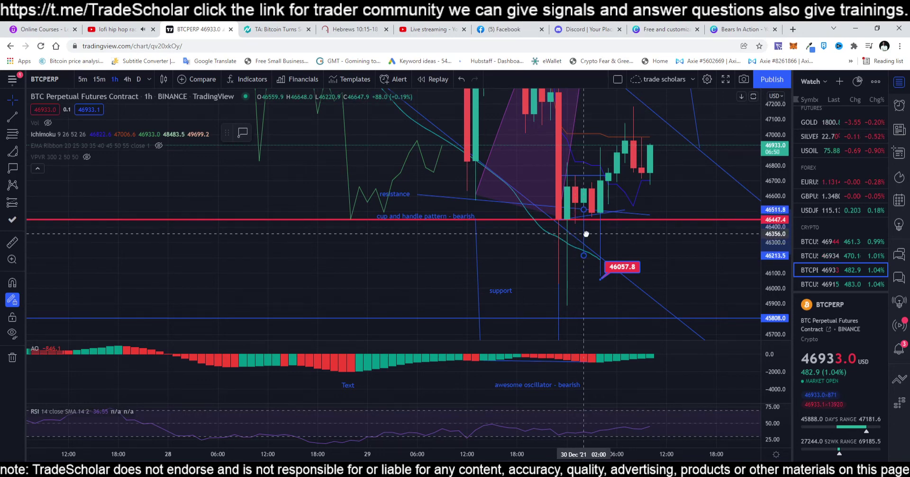
pyautogui.click(608, 253)
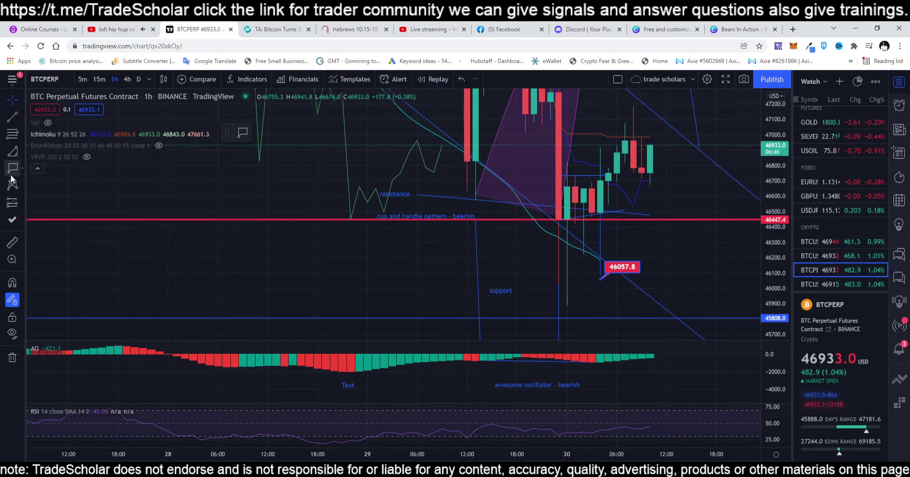
pyautogui.click(583, 256)
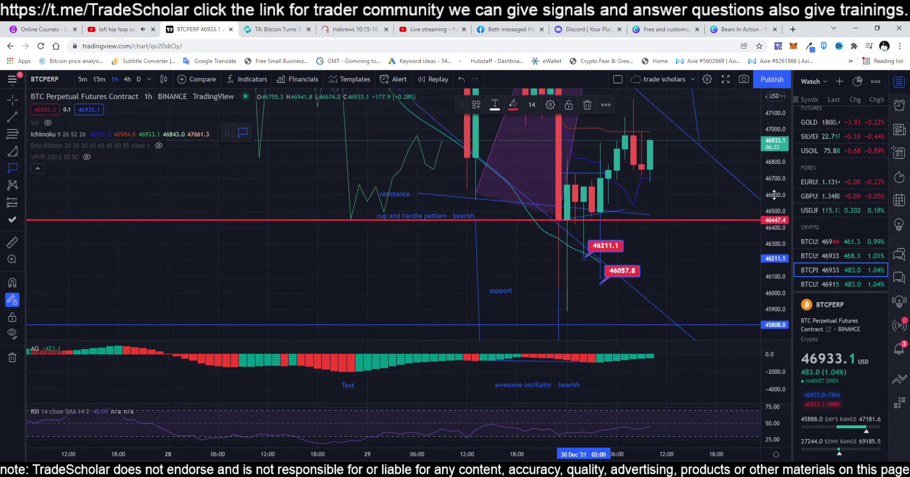
# Draw the cup's vertical height line from 48027.3 to the neckline and move it to 30 December 07:00, spanning 46459.8 to 45000.5.
pyautogui.moveTo(782, 265); pyautogui.dragTo(785, 322)
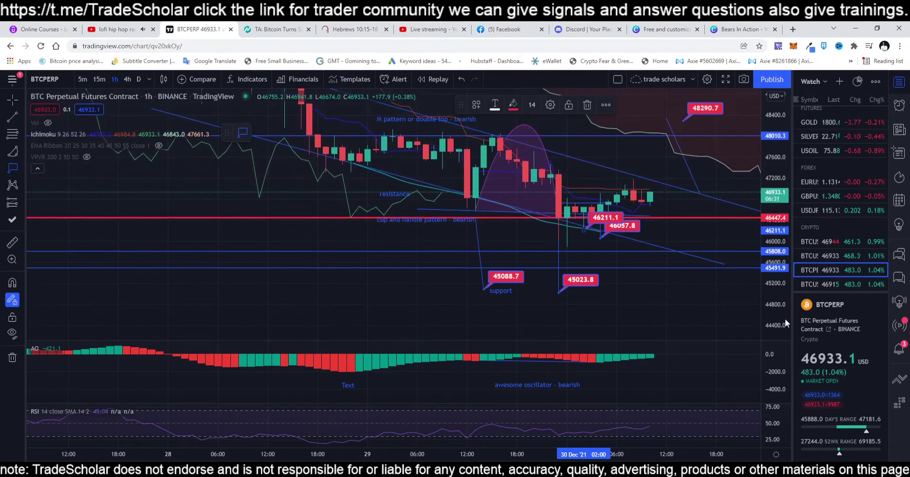
pyautogui.click(12, 117)
pyautogui.click(500, 135)
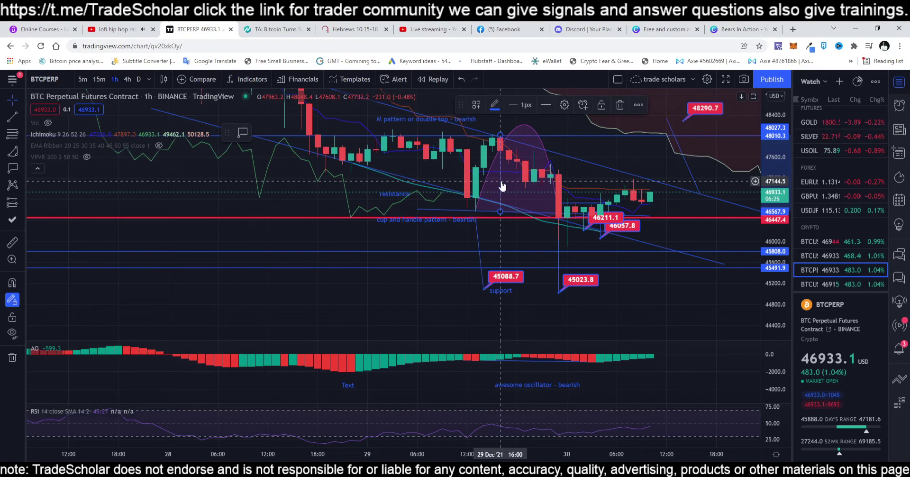
pyautogui.moveTo(502, 184); pyautogui.dragTo(622, 268)
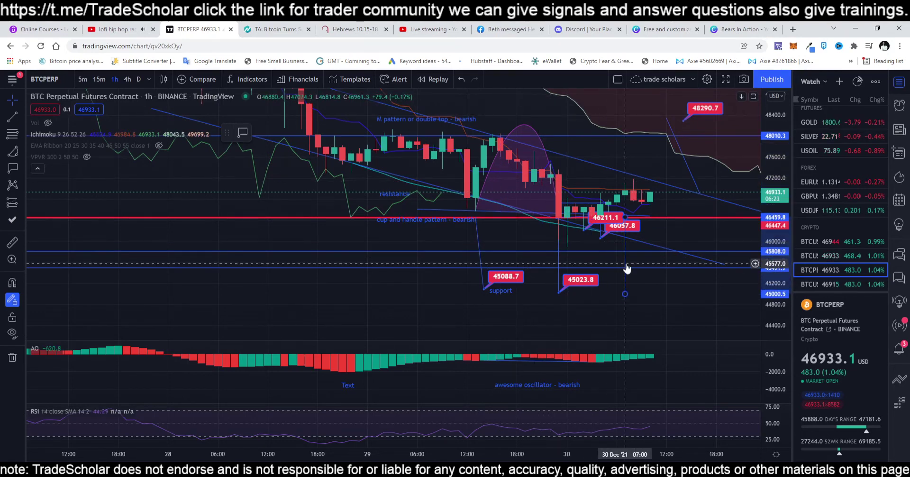
pyautogui.click(666, 293)
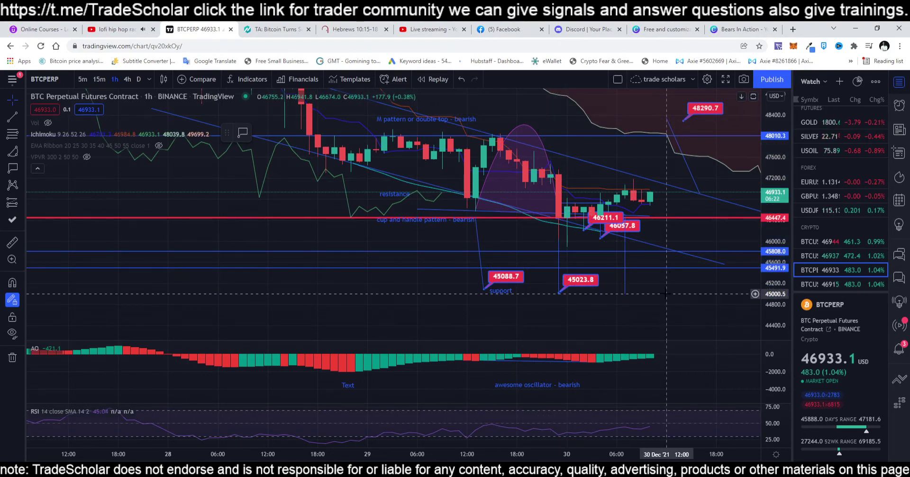
# Examine the BTCPERP hourly history back to mid-December against the support lines and price targets.
pyautogui.scroll(-5, 675, 290)
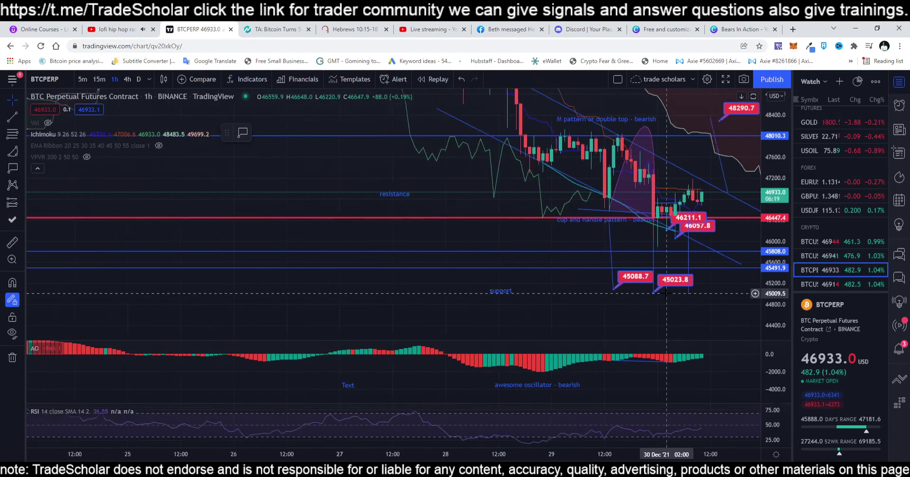
pyautogui.moveTo(773, 270); pyautogui.dragTo(765, 135)
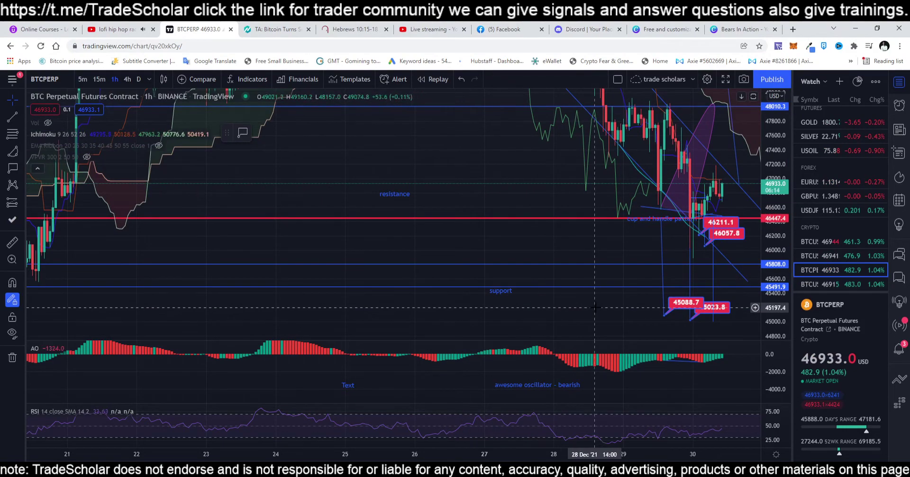
pyautogui.scroll(-8, 545, 308)
pyautogui.scroll(8, 548, 307)
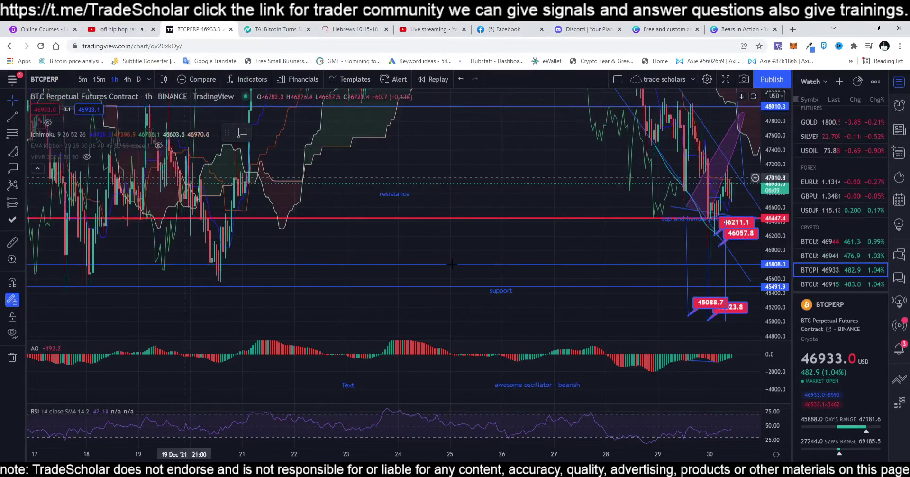
pyautogui.scroll(4, 526, 237)
# Switch the chart to BTCUSDT and examine its recent hourly candles against the existing trend lines and Ichimoku cloud.
pyautogui.click(823, 255)
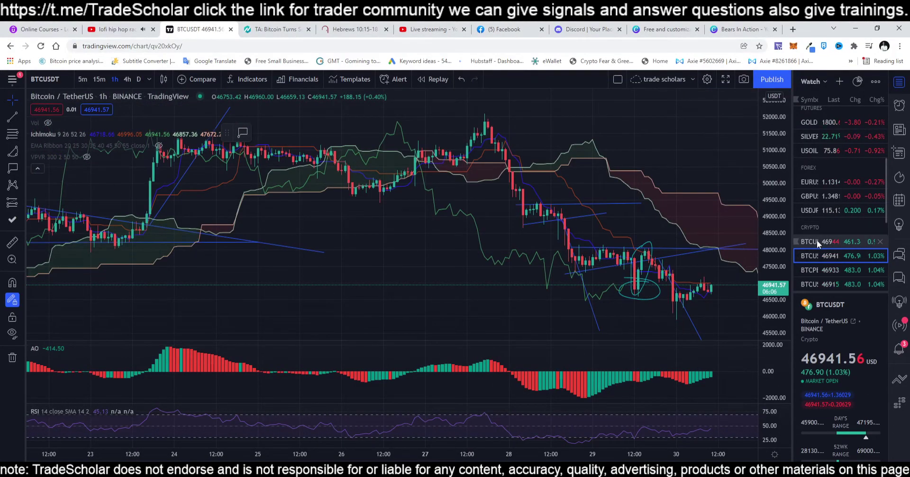
pyautogui.scroll(1, 416, 291)
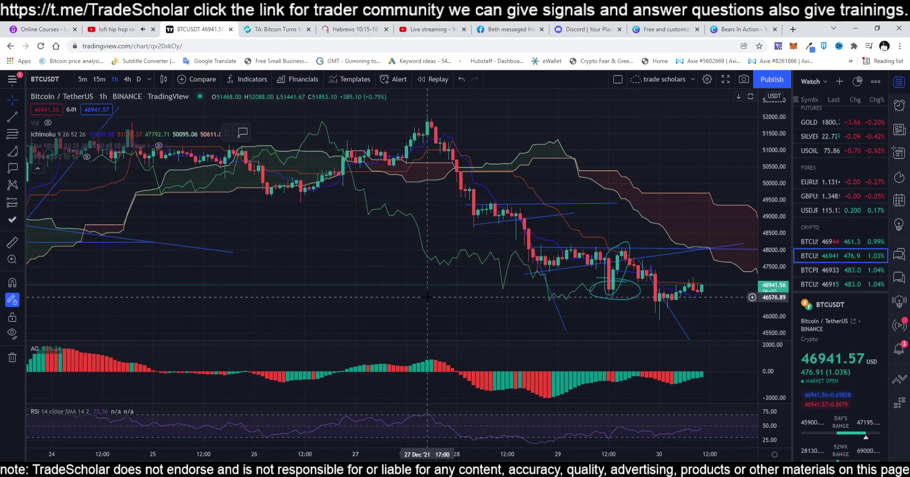
pyautogui.scroll(2, 454, 300)
pyautogui.scroll(-1, 454, 300)
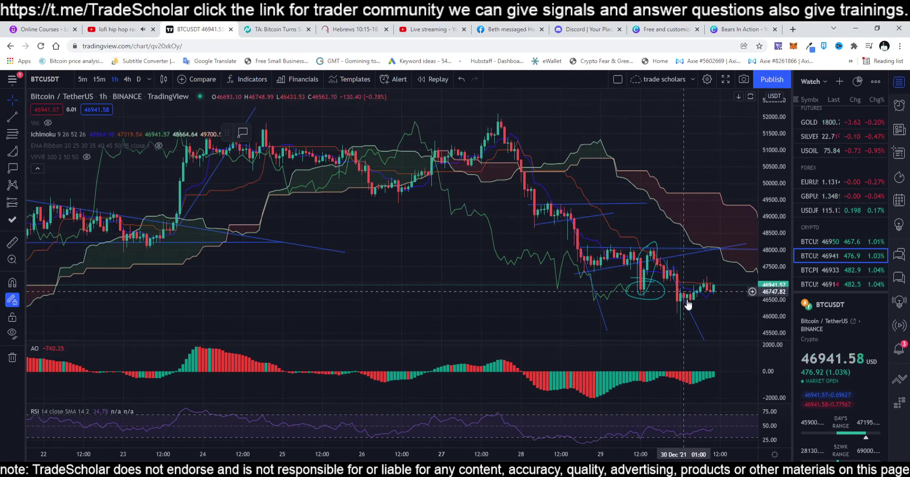
pyautogui.scroll(3, 654, 308)
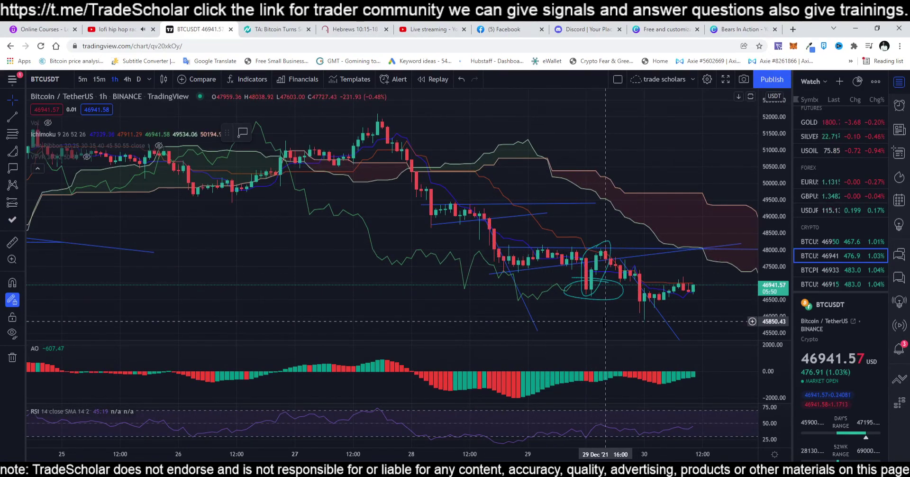
pyautogui.scroll(-2, 498, 298)
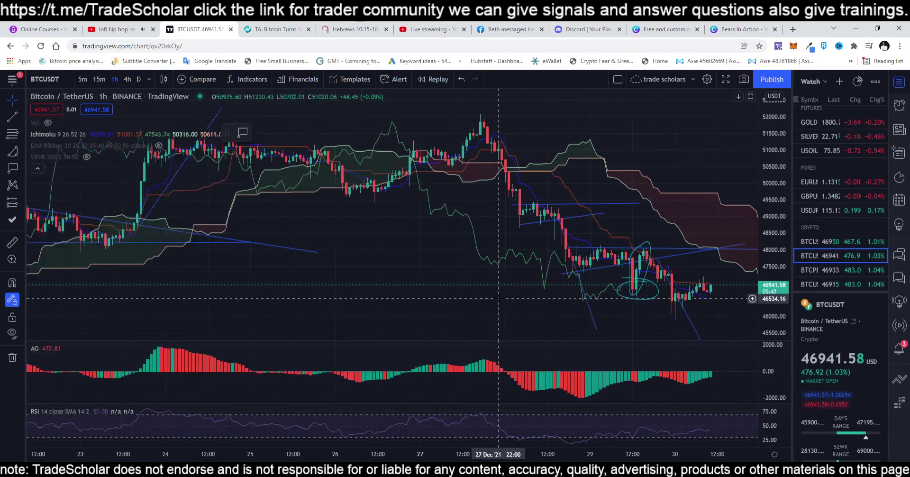
pyautogui.scroll(-1, 498, 298)
pyautogui.rightClick(709, 313)
pyautogui.click(709, 313)
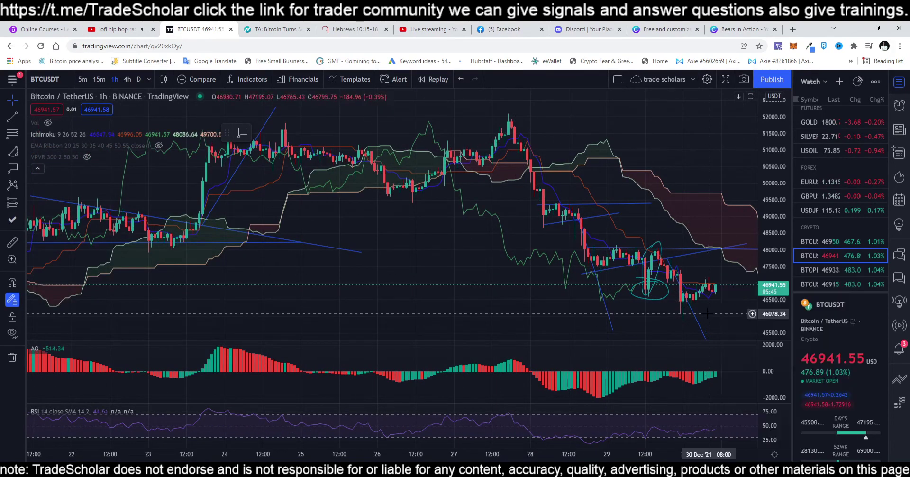
pyautogui.moveTo(708, 313); pyautogui.dragTo(599, 270)
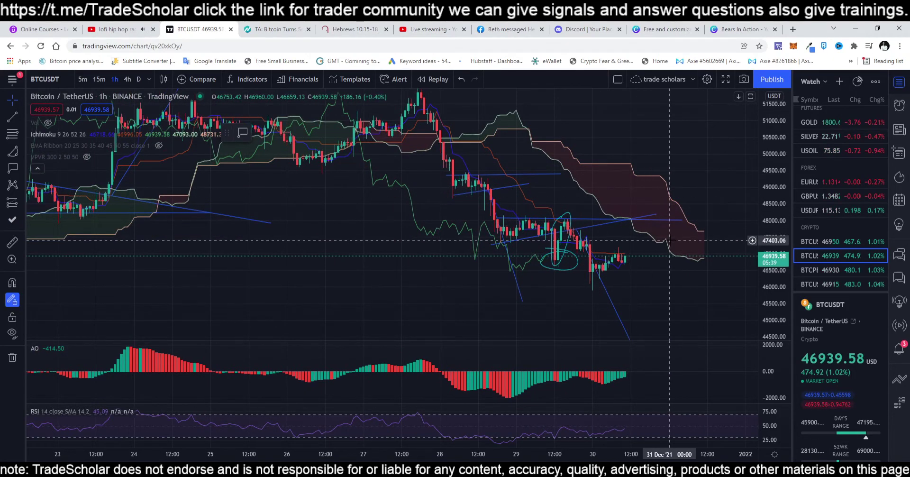
pyautogui.scroll(2, 669, 240)
pyautogui.moveTo(777, 208); pyautogui.dragTo(780, 187)
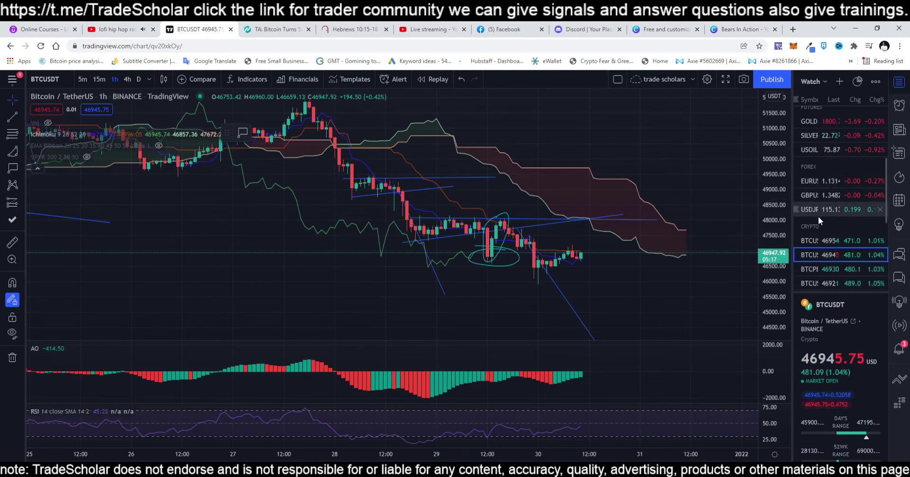
# Switch the chart to ETHUSD and hide all drawings and the Ichimoku indicator.
pyautogui.scroll(-2, 818, 214)
pyautogui.click(818, 202)
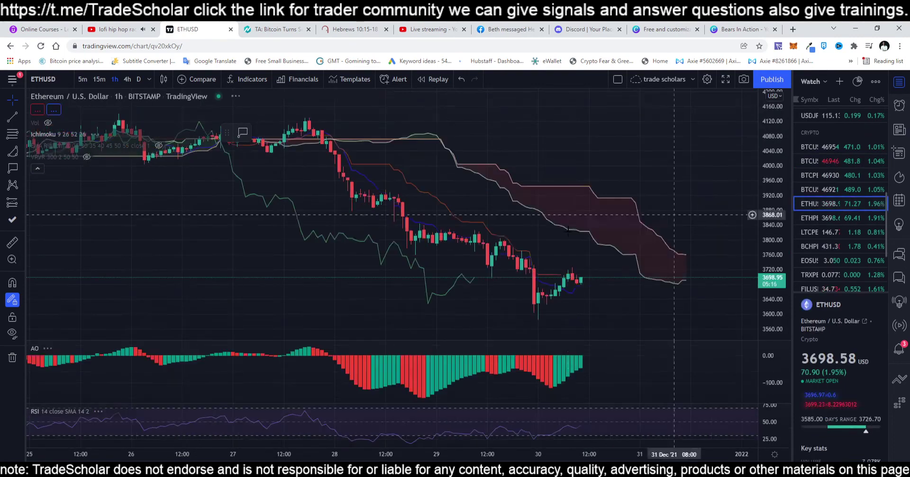
pyautogui.scroll(-3, 576, 247)
pyautogui.scroll(-4, 576, 247)
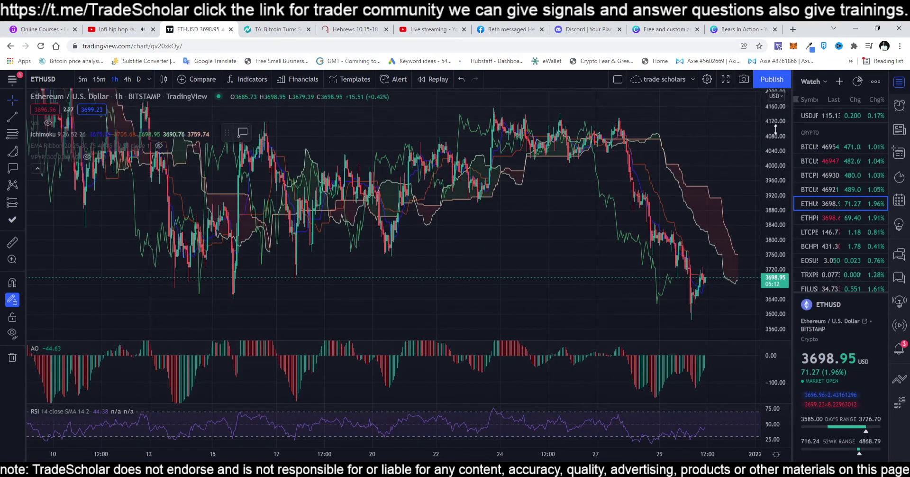
pyautogui.moveTo(777, 194); pyautogui.dragTo(789, 224)
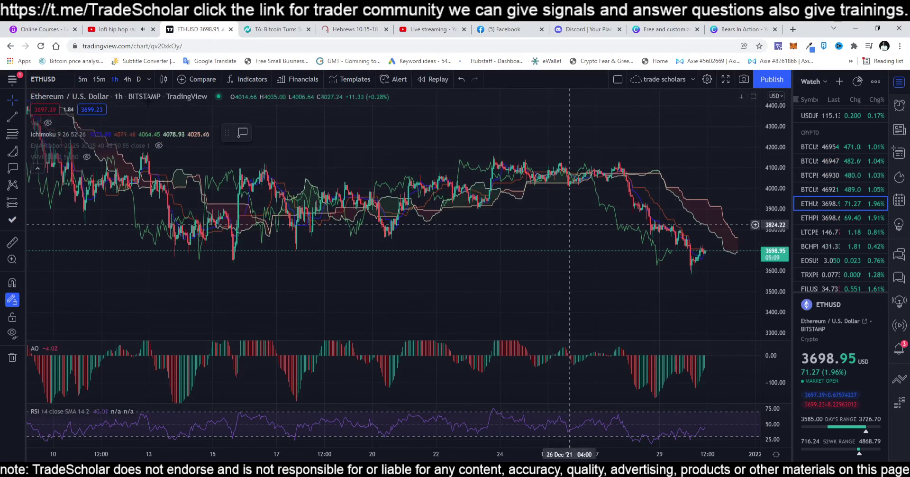
pyautogui.click(7, 336)
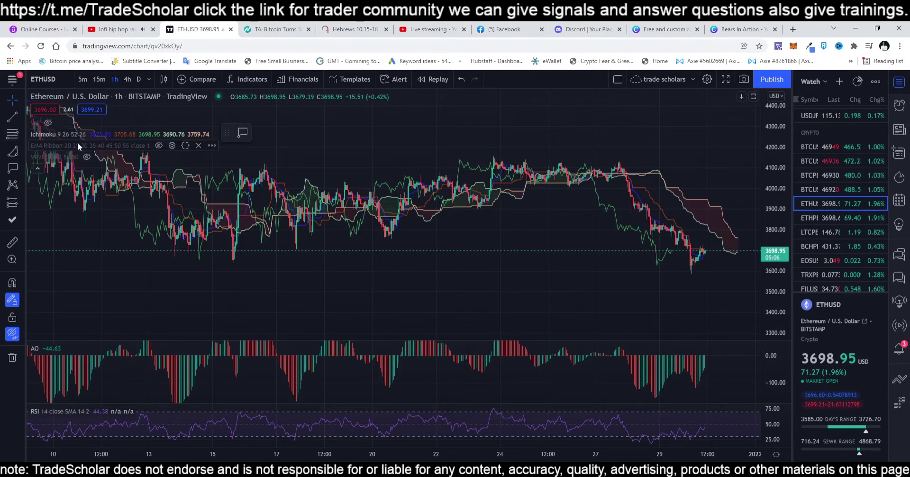
pyautogui.click(94, 134)
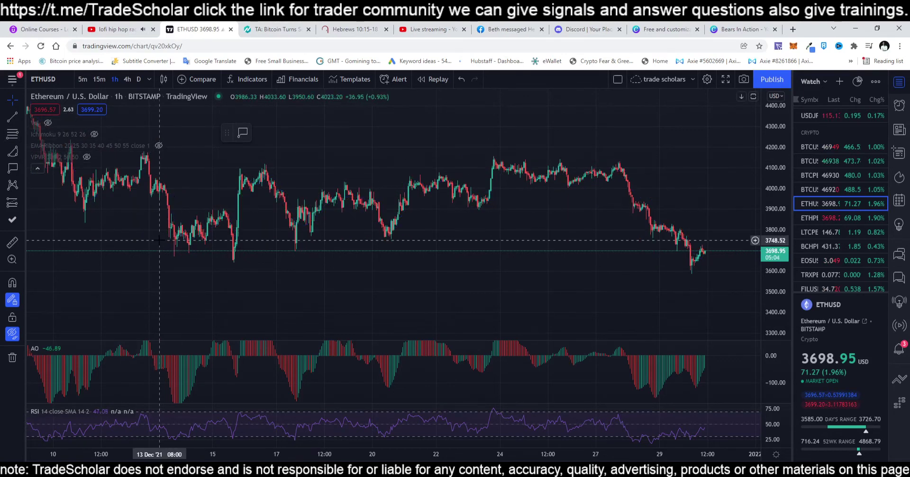
# Set the ETHUSD chart to the 1 week interval and frame the 2021 candles with free space after them.
pyautogui.click(147, 78)
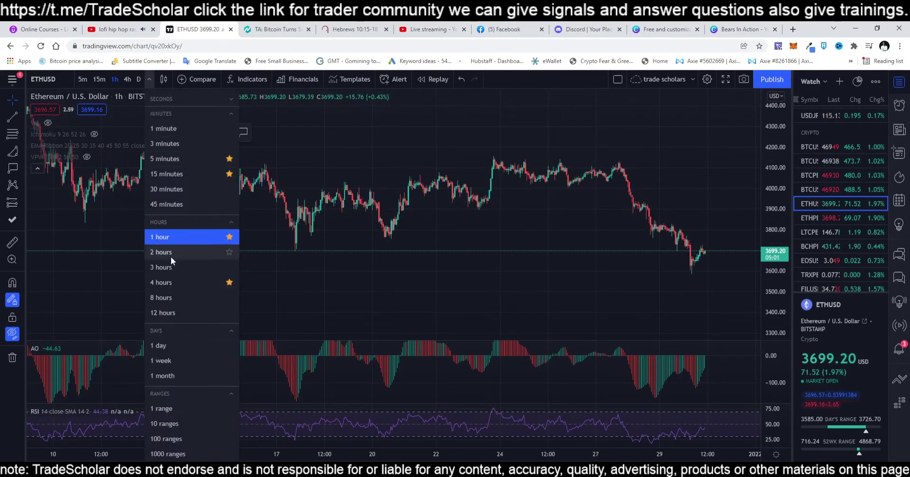
pyautogui.click(169, 357)
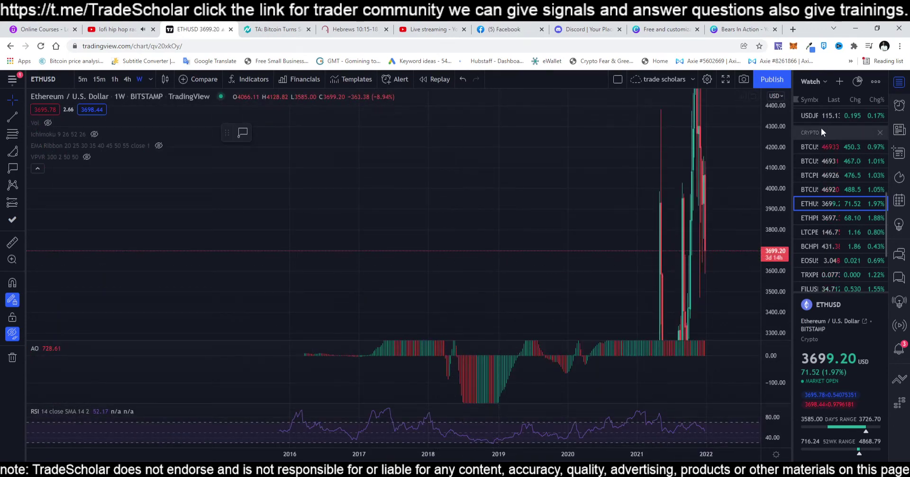
pyautogui.scroll(5, 575, 271)
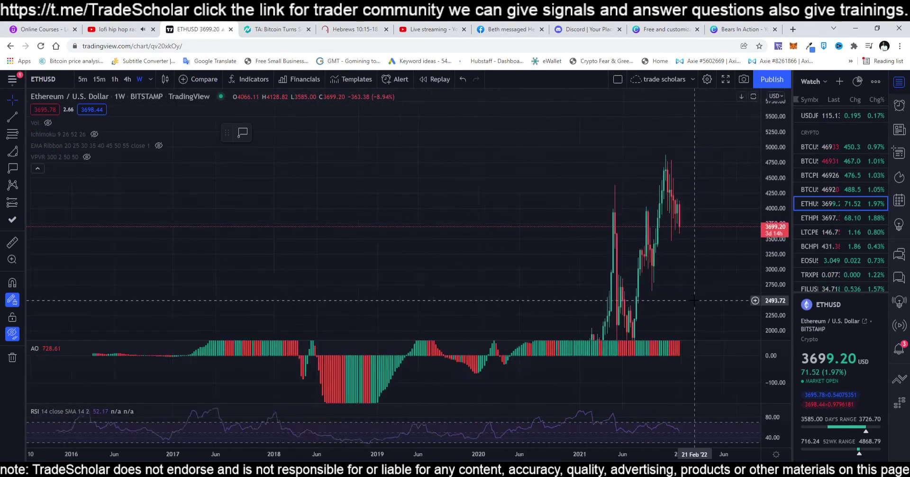
pyautogui.scroll(2, 575, 270)
pyautogui.moveTo(575, 271); pyautogui.dragTo(446, 298)
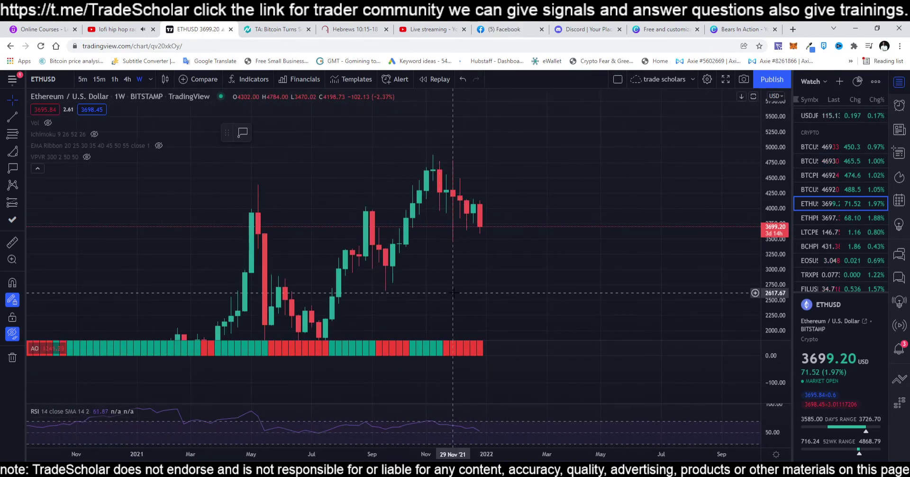
# Draw a rising trend line from the July 2021 low at about 1815 to about 5799 in March 2022.
pyautogui.moveTo(453, 293); pyautogui.dragTo(542, 213)
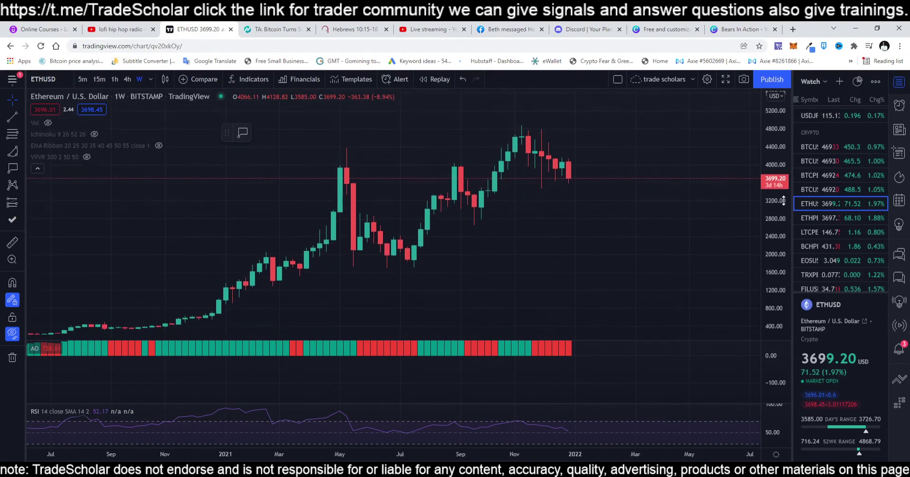
pyautogui.moveTo(784, 200); pyautogui.dragTo(784, 228)
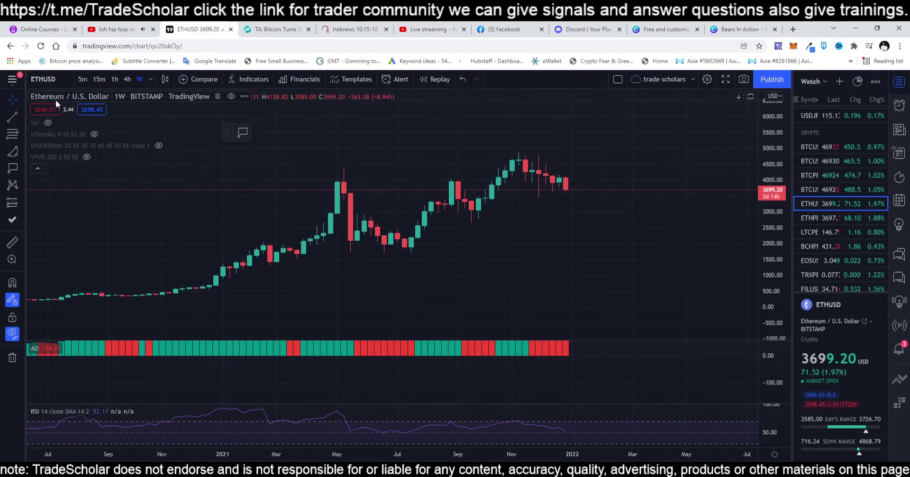
pyautogui.click(12, 116)
pyautogui.click(411, 249)
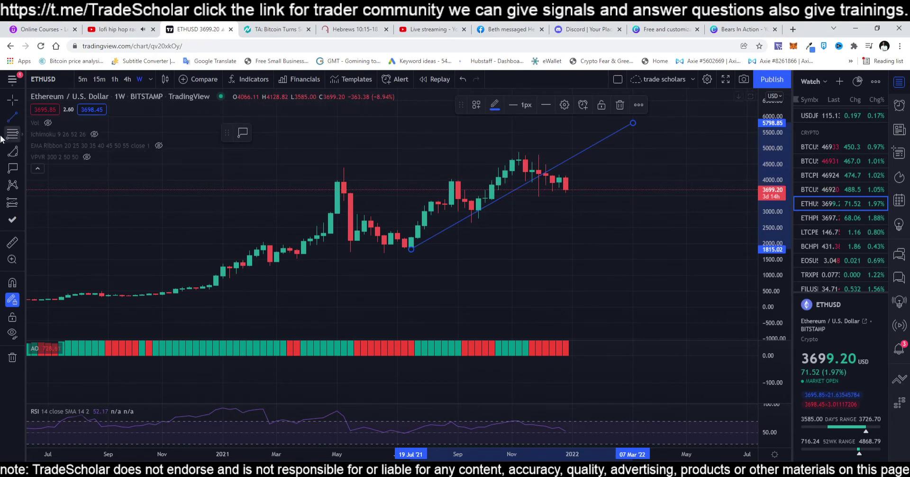
# Add a horizontal line at about 3948.68 across the May and September 2021 highs.
pyautogui.click(23, 116)
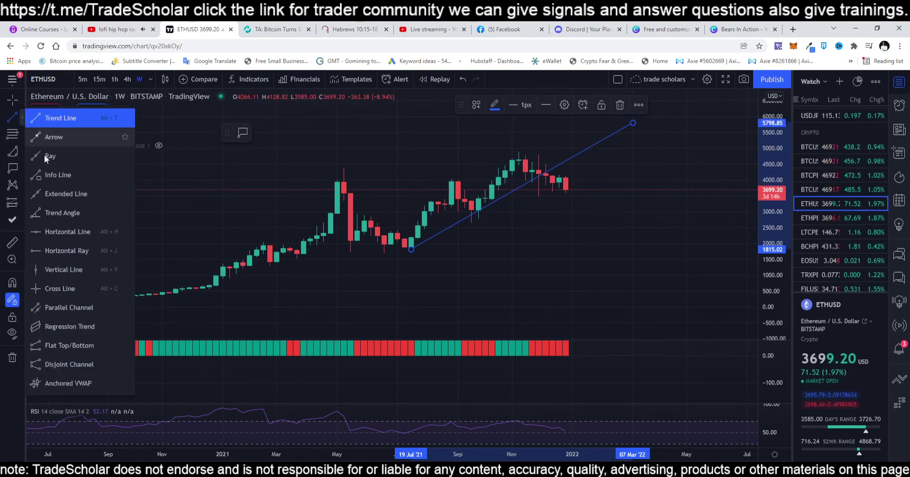
pyautogui.click(55, 231)
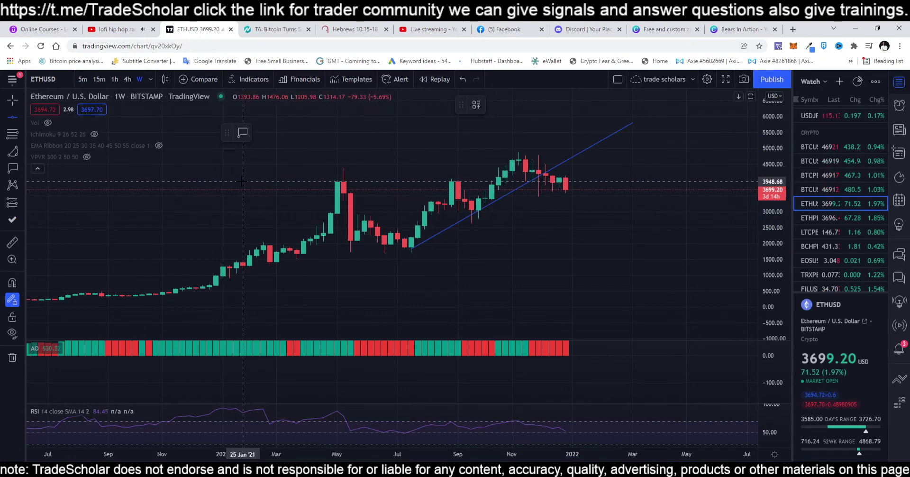
pyautogui.click(242, 181)
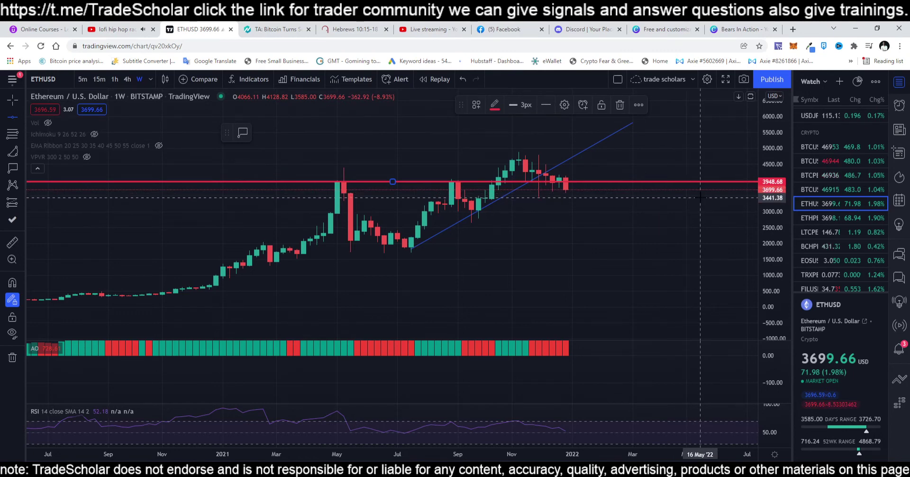
# Check the weekly candles against the horizontal line and rising trend line, and switch the chart to the 1 day interval.
pyautogui.scroll(-2, 694, 199)
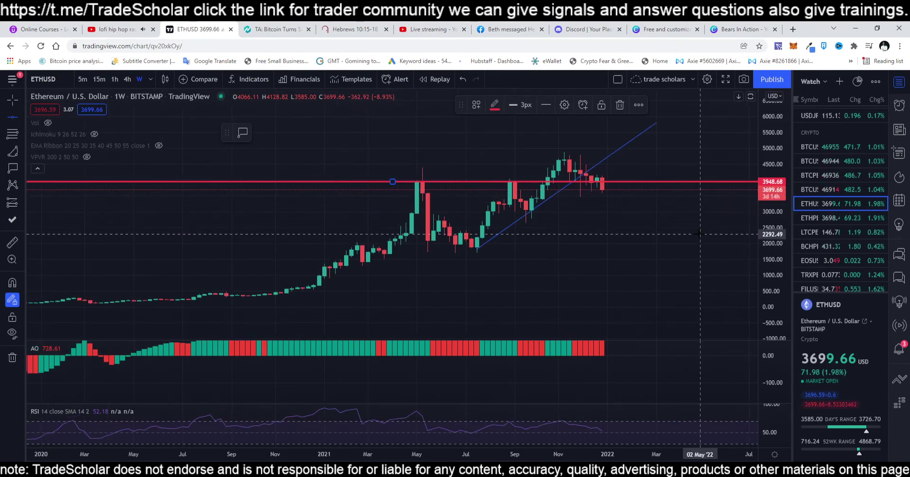
pyautogui.scroll(1, 647, 246)
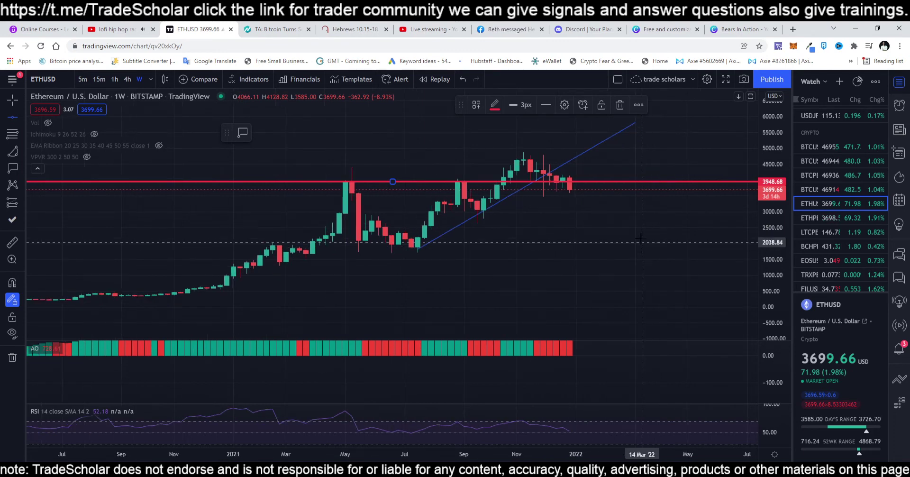
pyautogui.scroll(-1, 641, 235)
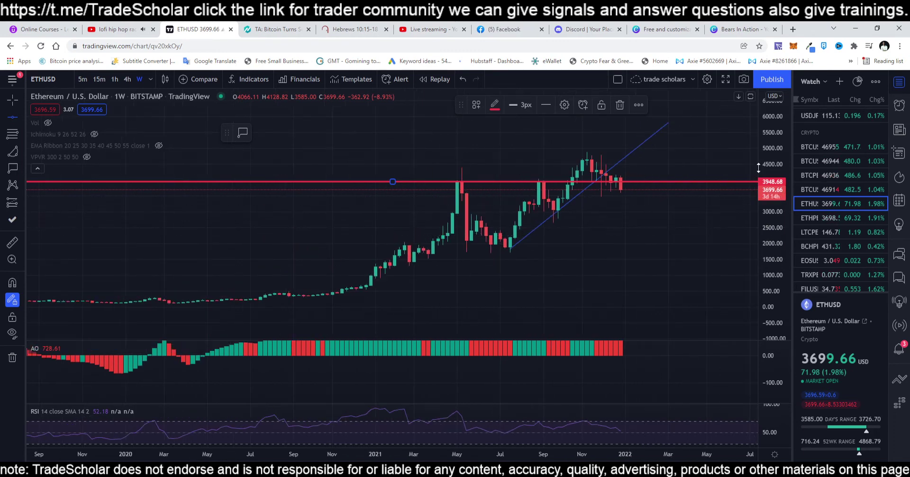
pyautogui.moveTo(758, 168); pyautogui.dragTo(770, 179)
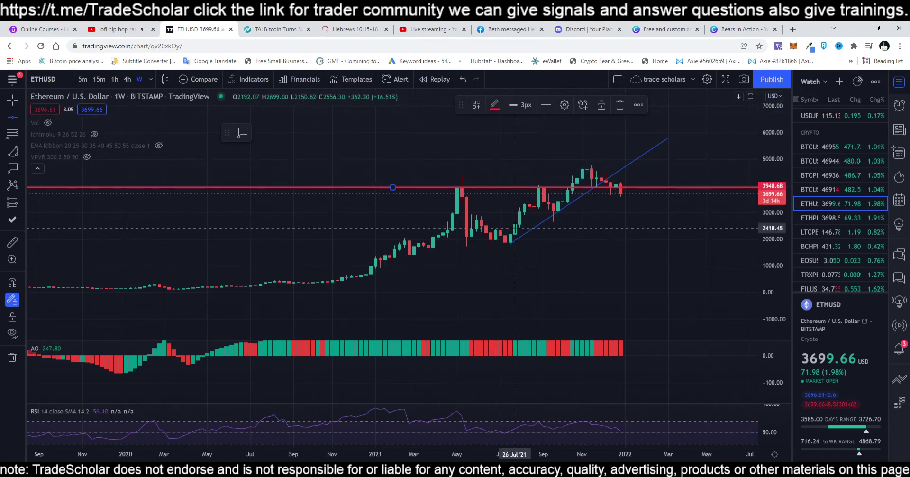
pyautogui.scroll(2, 489, 213)
pyautogui.moveTo(768, 286); pyautogui.dragTo(768, 204)
pyautogui.click(150, 80)
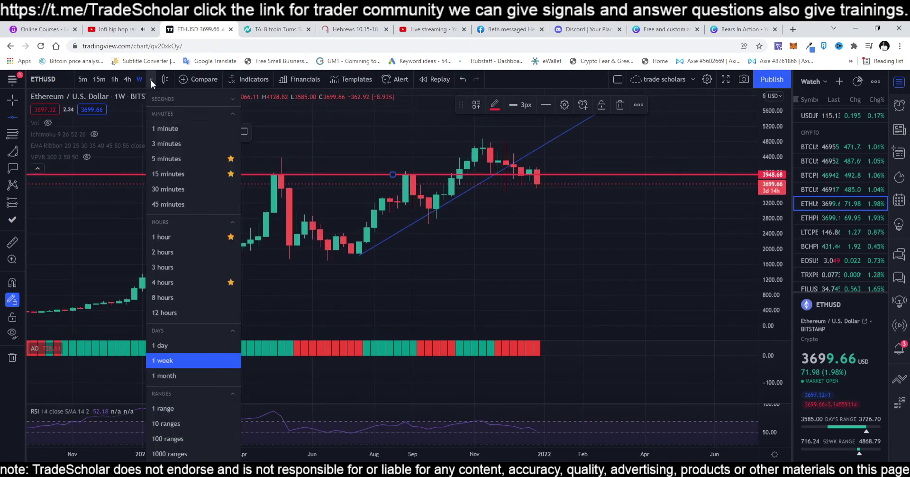
pyautogui.click(182, 347)
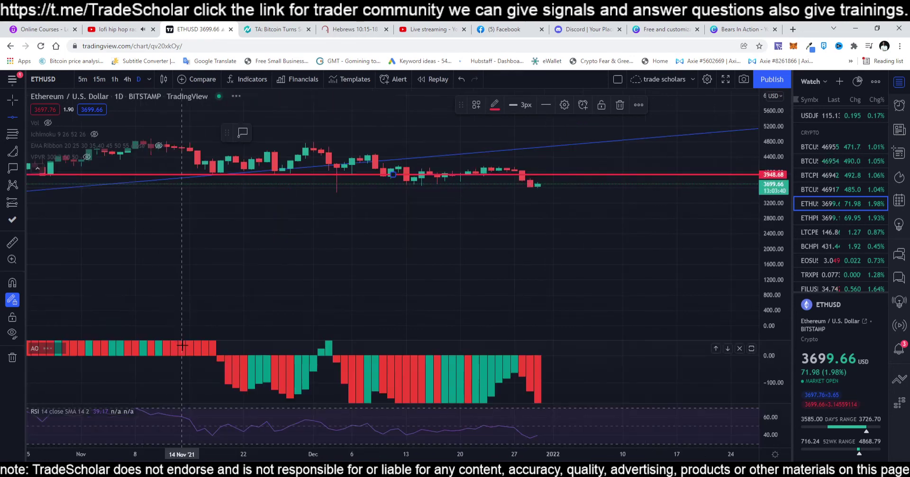
# Delete the stray lower horizontal line near 3471.85 and frame the daily candles from mid-July through December 2021.
pyautogui.scroll(-3, 411, 271)
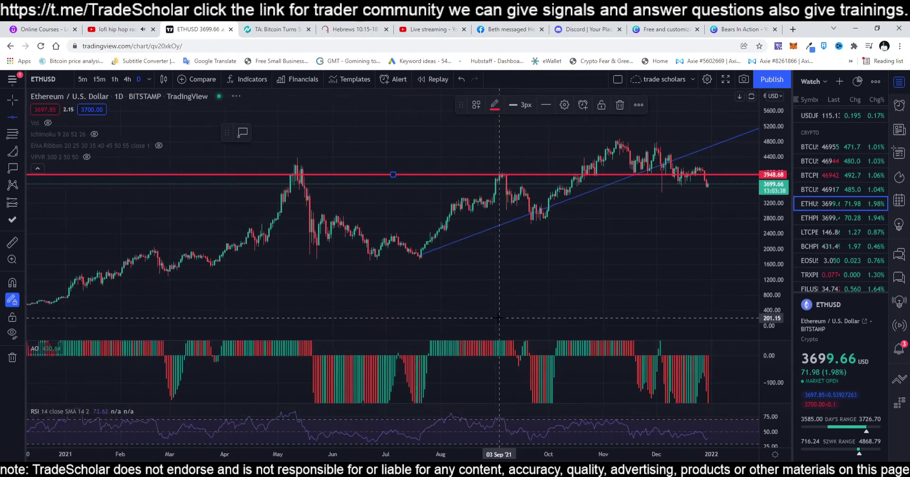
pyautogui.scroll(3, 776, 307)
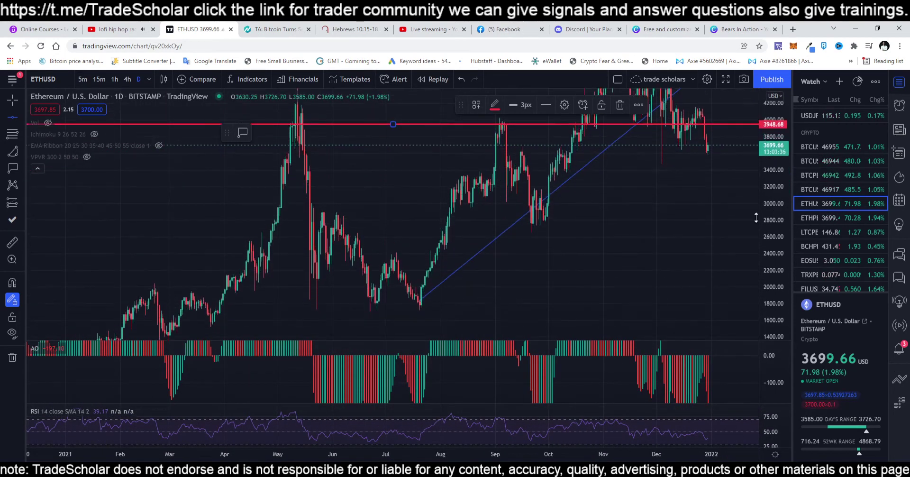
pyautogui.moveTo(776, 307); pyautogui.dragTo(768, 179)
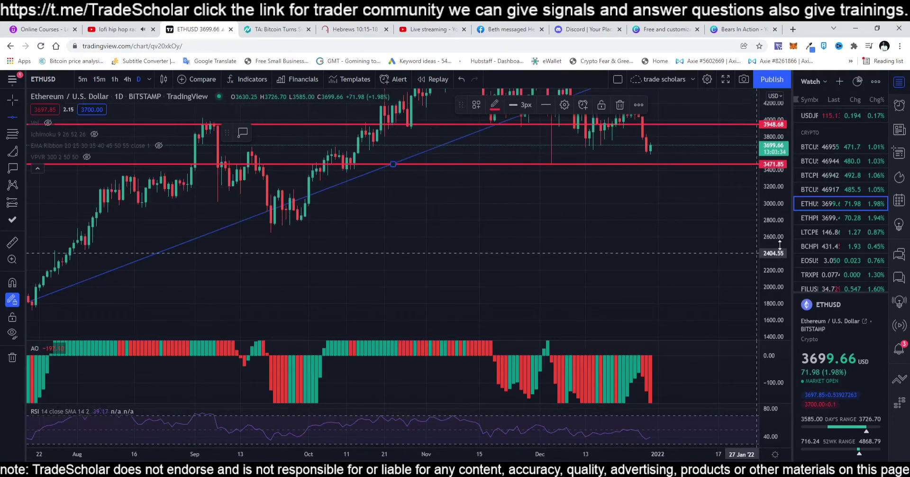
pyautogui.click(620, 104)
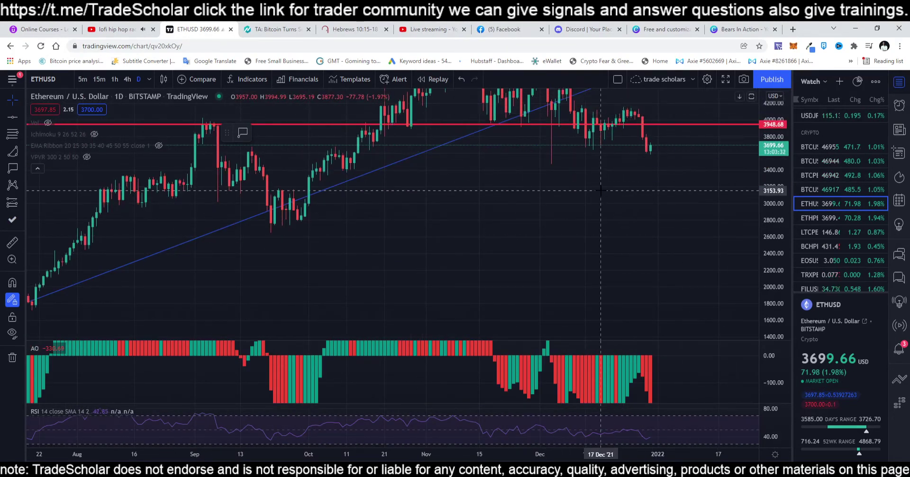
pyautogui.moveTo(522, 196); pyautogui.dragTo(550, 256)
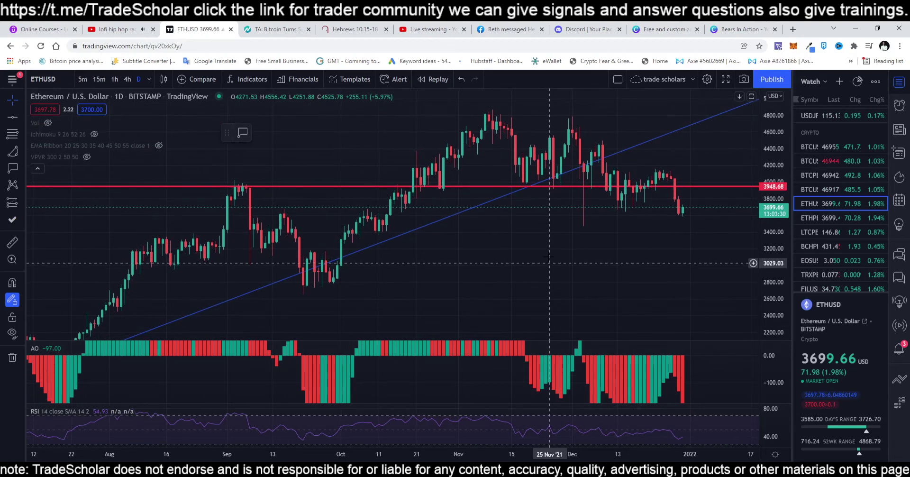
pyautogui.moveTo(779, 234); pyautogui.dragTo(779, 251)
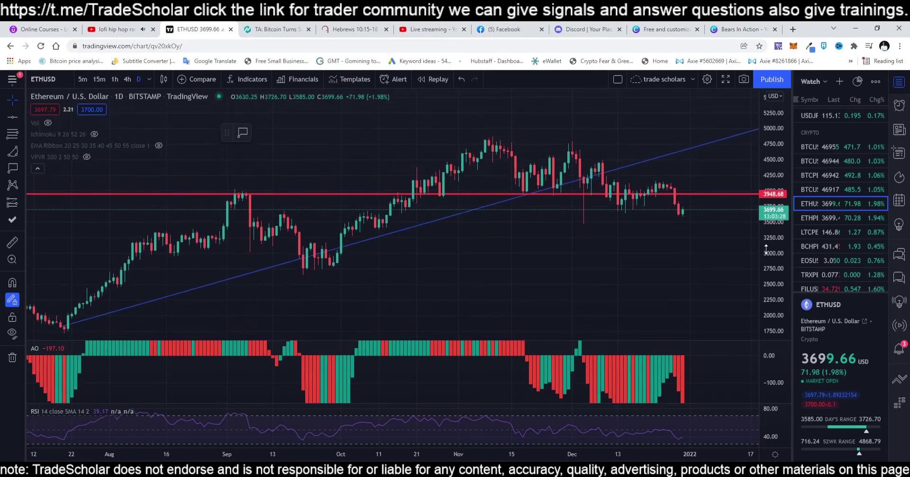
# Draw a falling trend line over the November and December highs from about 5053 on 5 November to about 3761 on 16 January 2022.
pyautogui.click(22, 119)
pyautogui.click(32, 119)
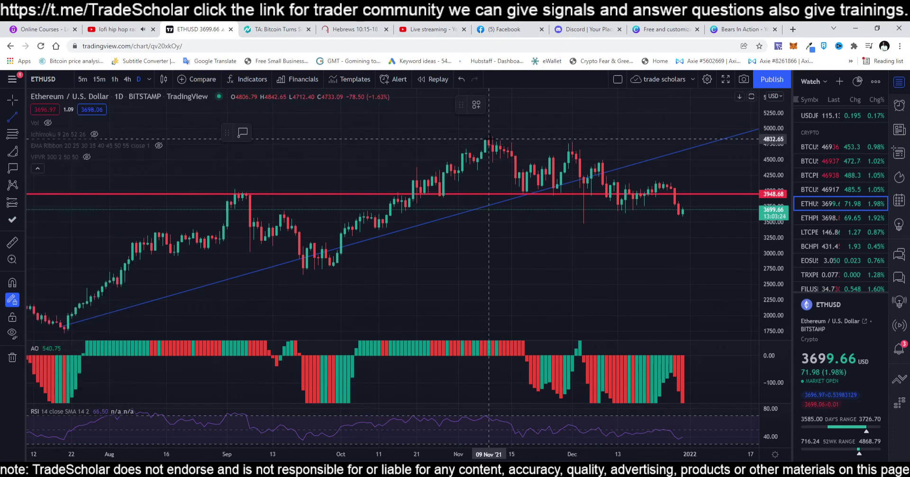
pyautogui.click(489, 138)
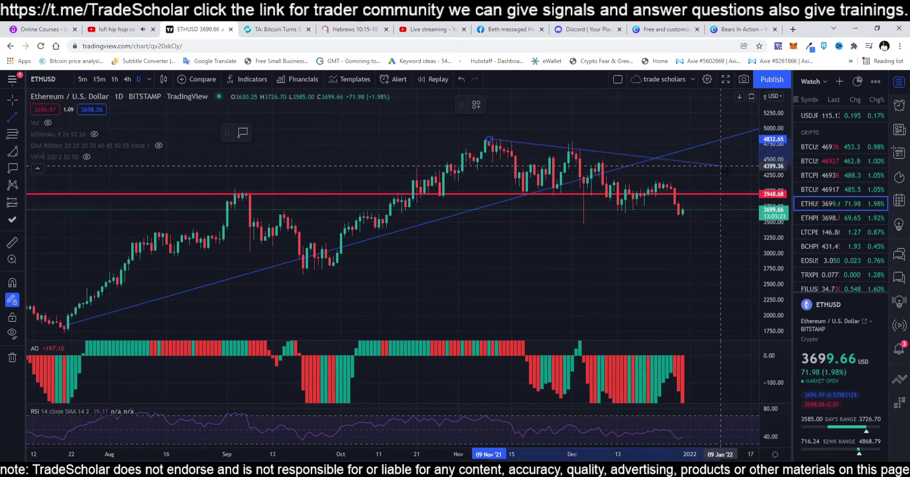
pyautogui.click(747, 205)
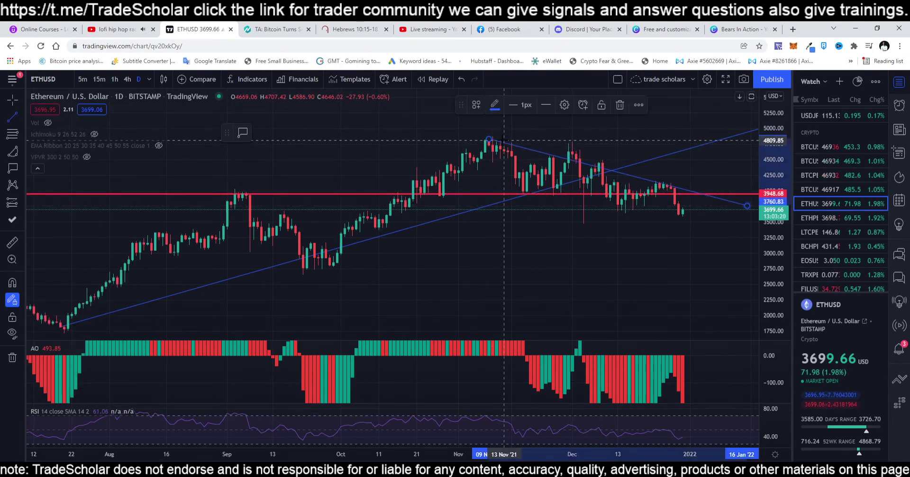
pyautogui.moveTo(489, 139); pyautogui.dragTo(473, 125)
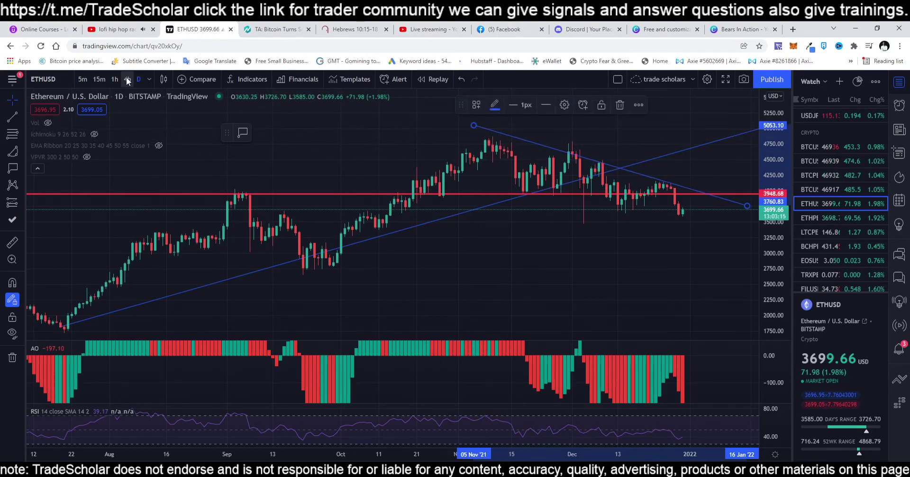
# Switch the chart to the 4-hour interval and bring the candles since July 2021 into view.
pyautogui.click(127, 80)
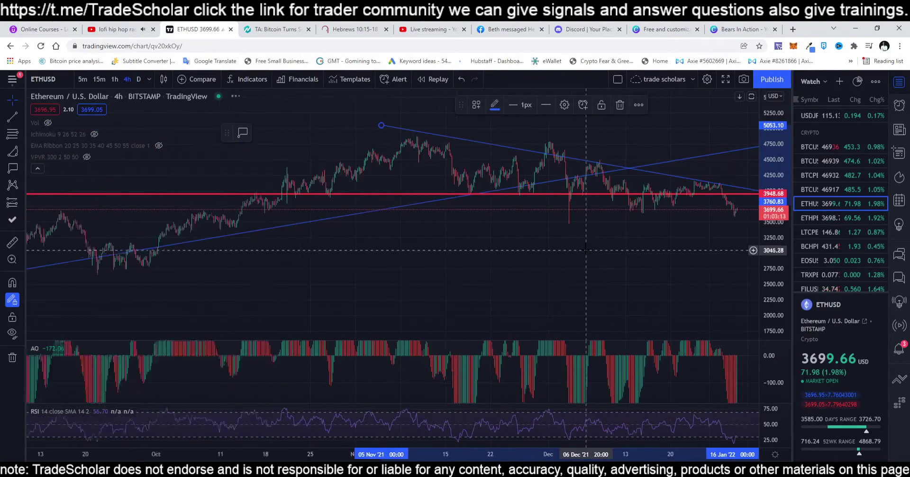
pyautogui.scroll(-3, 586, 250)
pyautogui.rightClick(652, 235)
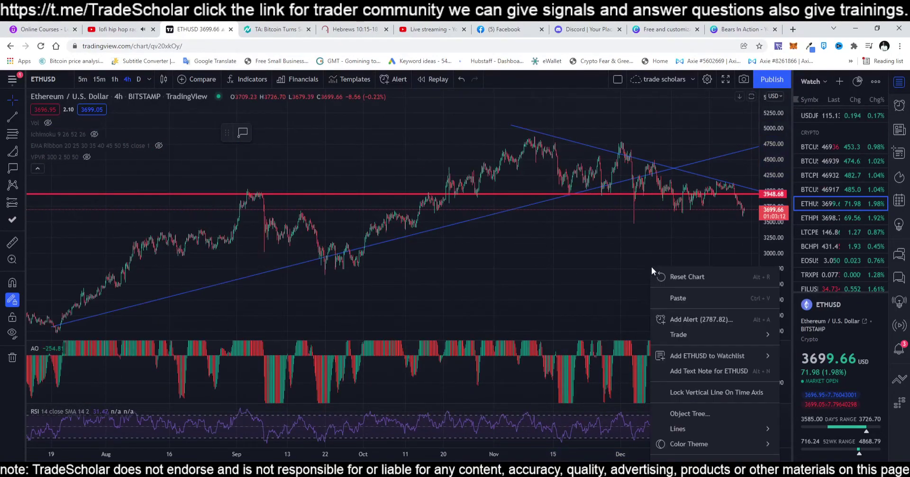
pyautogui.click(651, 235)
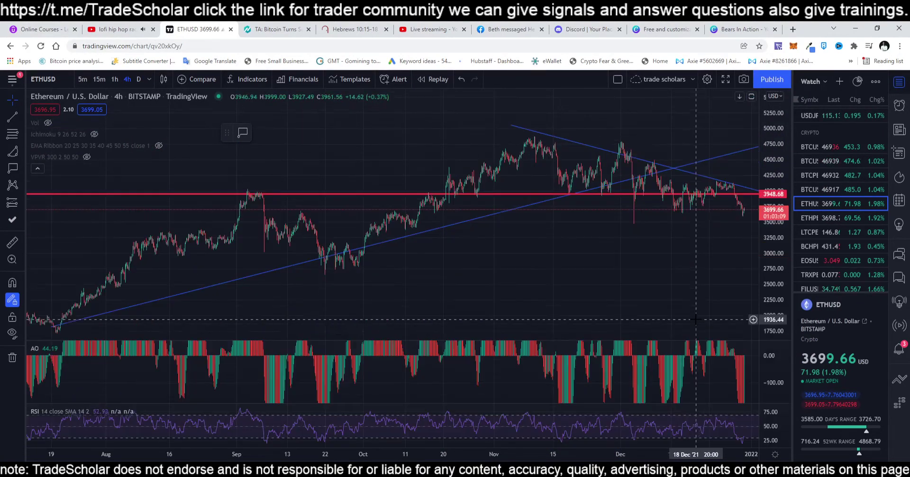
# Adjust the falling trend line to start at about 4893 on 5 November and end at about 3738 on 21 January 2022.
pyautogui.moveTo(665, 282); pyautogui.dragTo(562, 268)
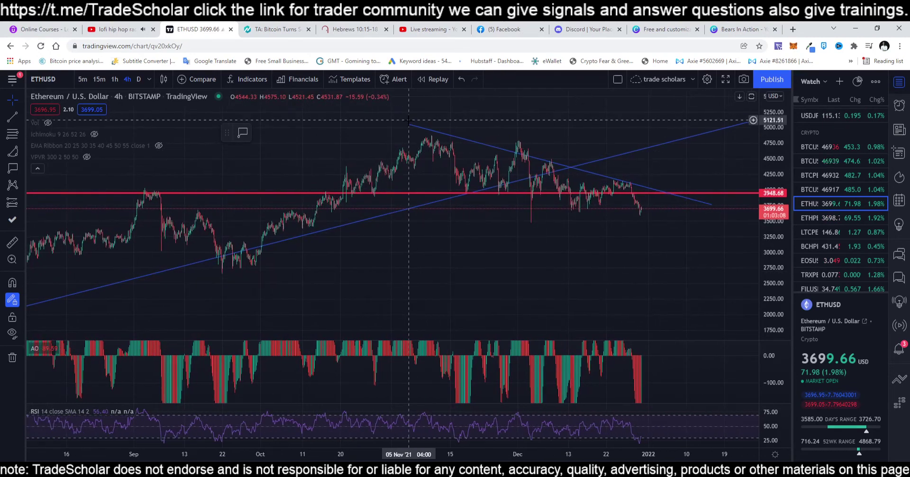
pyautogui.moveTo(409, 121); pyautogui.dragTo(410, 134)
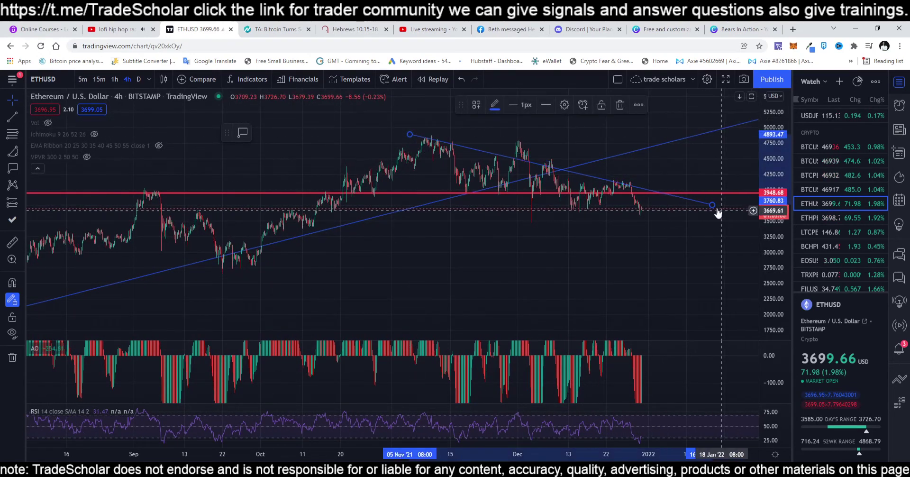
pyautogui.moveTo(711, 205); pyautogui.dragTo(734, 207)
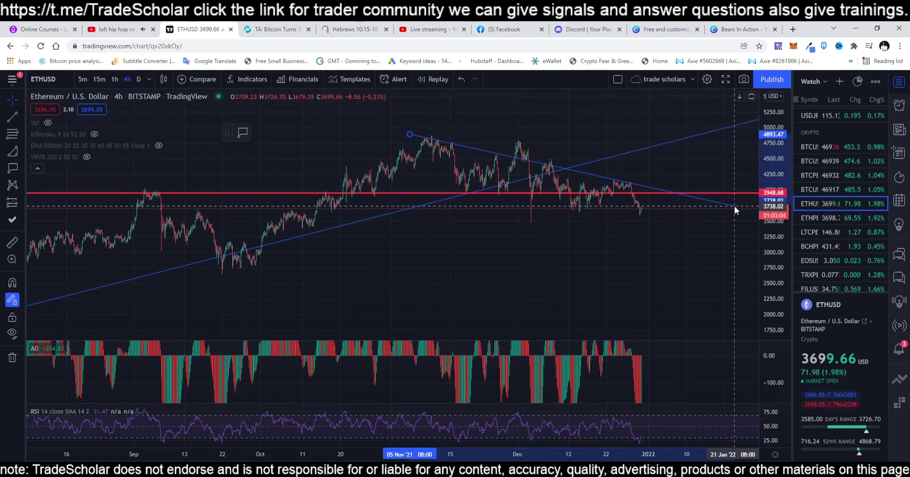
# Draw a lower falling trend line under the recent lows from about 4171 on 1 November to about 3404 in mid-January 2022.
pyautogui.scroll(-5, 630, 280)
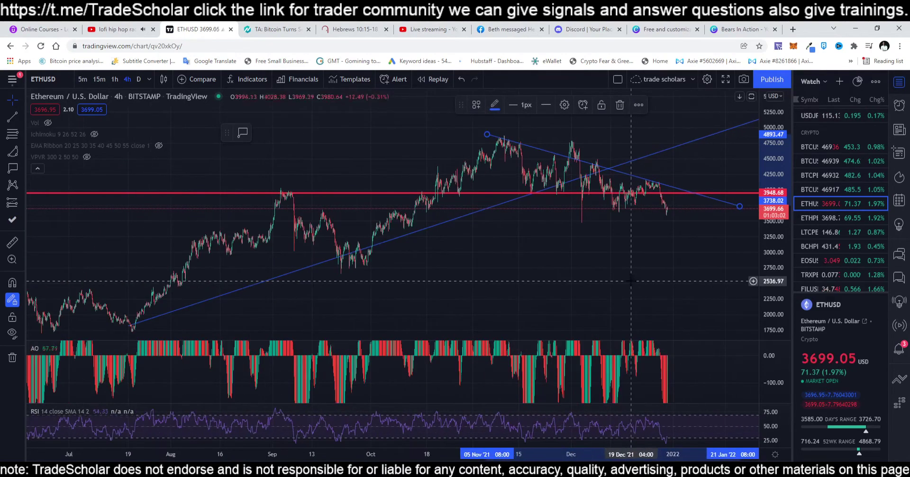
pyautogui.hotkey('alt', 't')
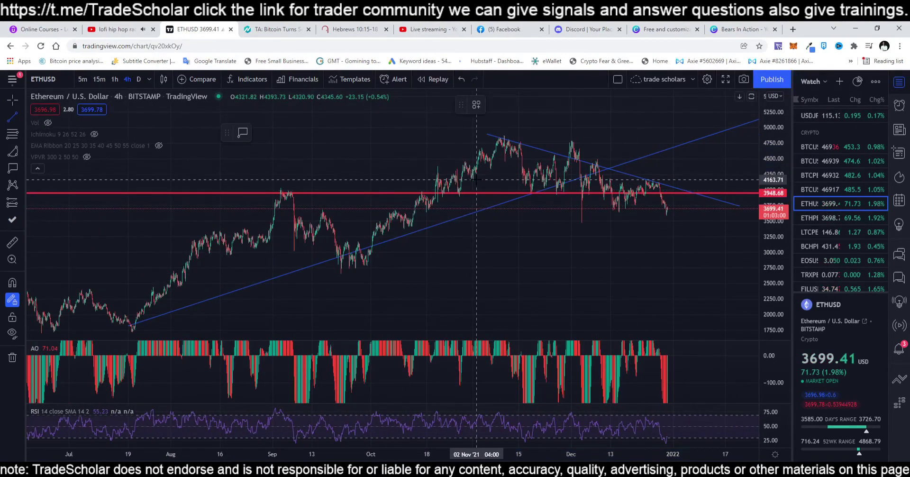
pyautogui.click(472, 180)
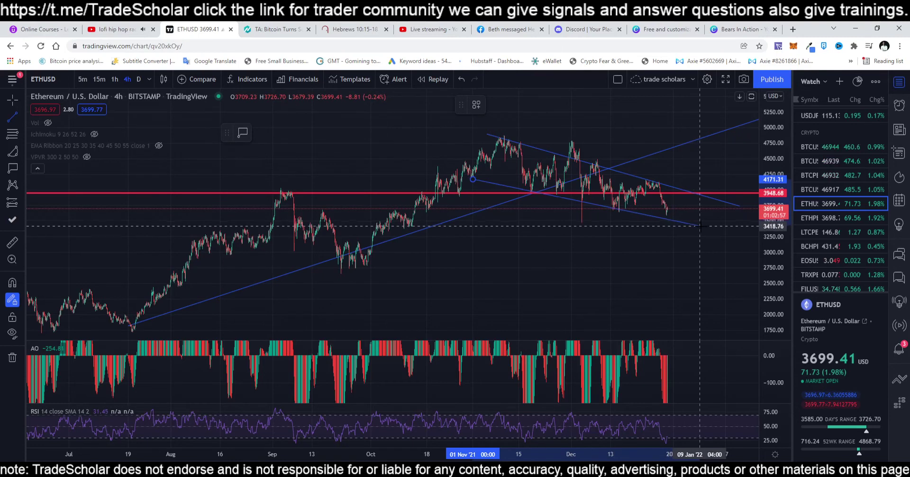
pyautogui.click(717, 227)
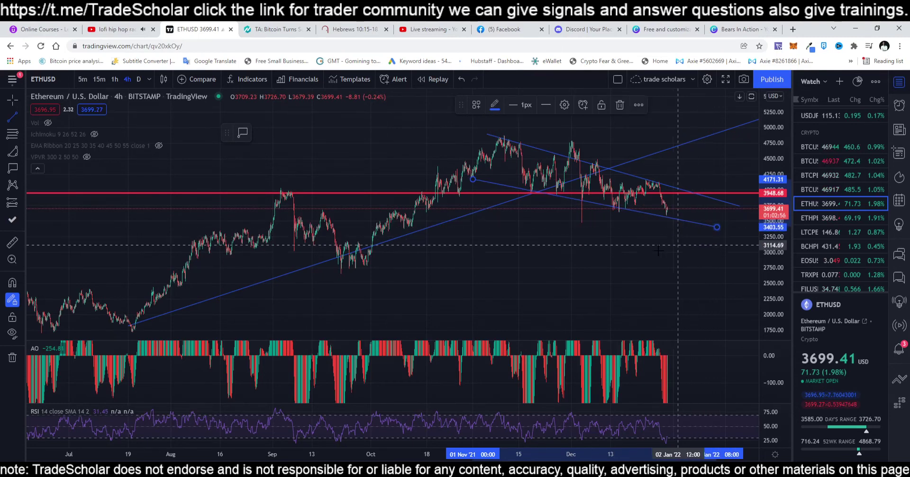
# Examine the 4-hour candles within the two falling trend lines and around the horizontal line.
pyautogui.scroll(4, 464, 277)
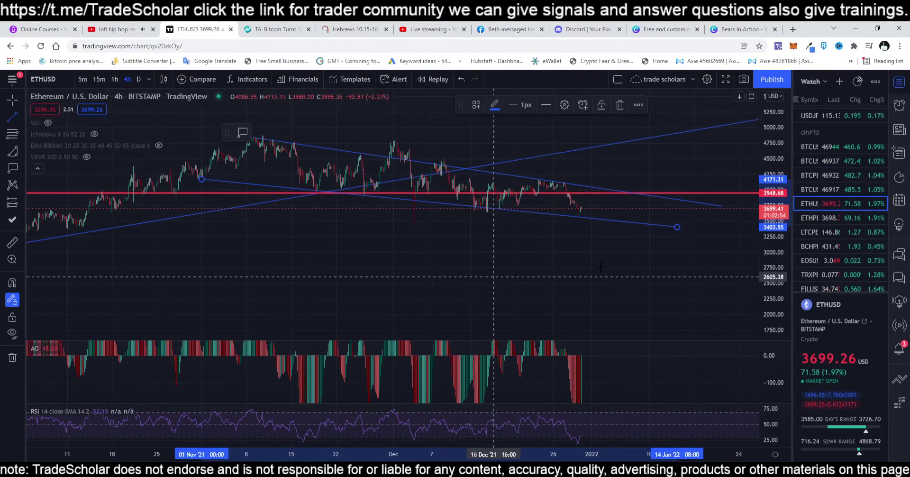
pyautogui.moveTo(774, 280)
pyautogui.mouseDown()
pyautogui.moveTo(775, 219)
pyautogui.moveTo(775, 280)
pyautogui.mouseUp()
pyautogui.scroll(-5, 673, 280)
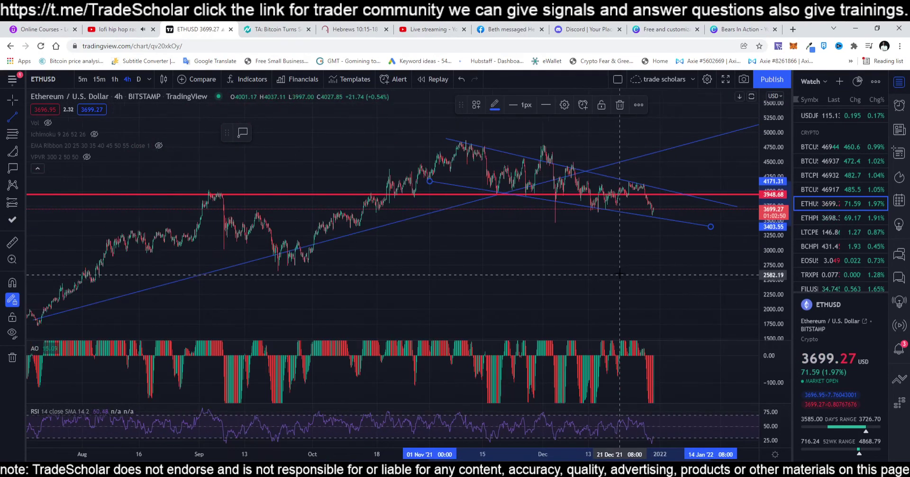
pyautogui.moveTo(786, 310); pyautogui.dragTo(787, 265)
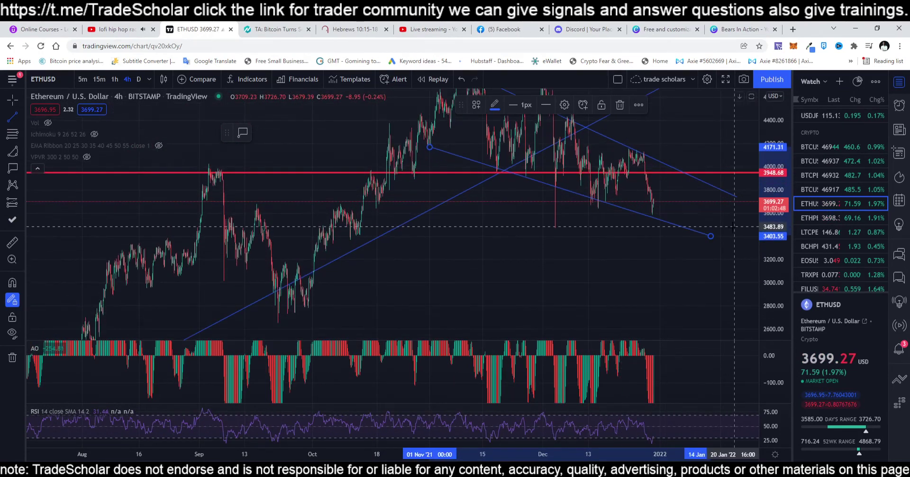
# Examine the whole falling channel since November 2021 together with the rising trend line and the full range of the AO histogram.
pyautogui.scroll(1, 578, 252)
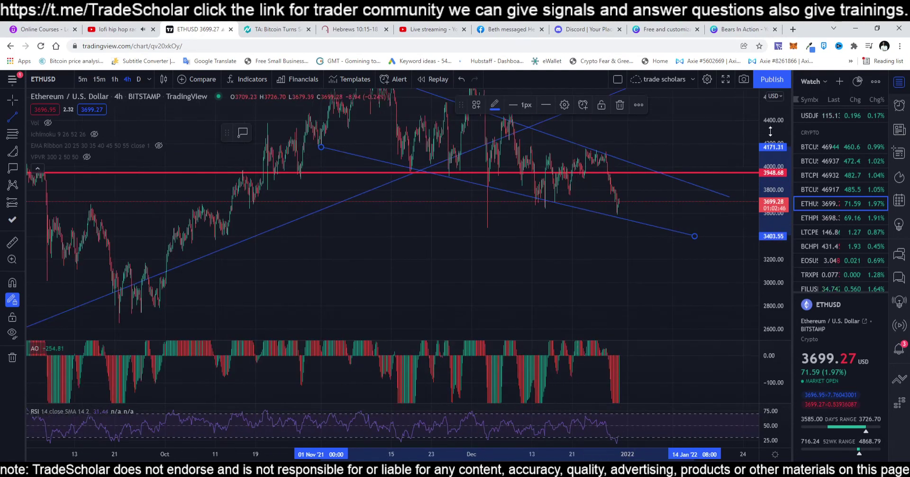
pyautogui.moveTo(770, 131); pyautogui.dragTo(774, 251)
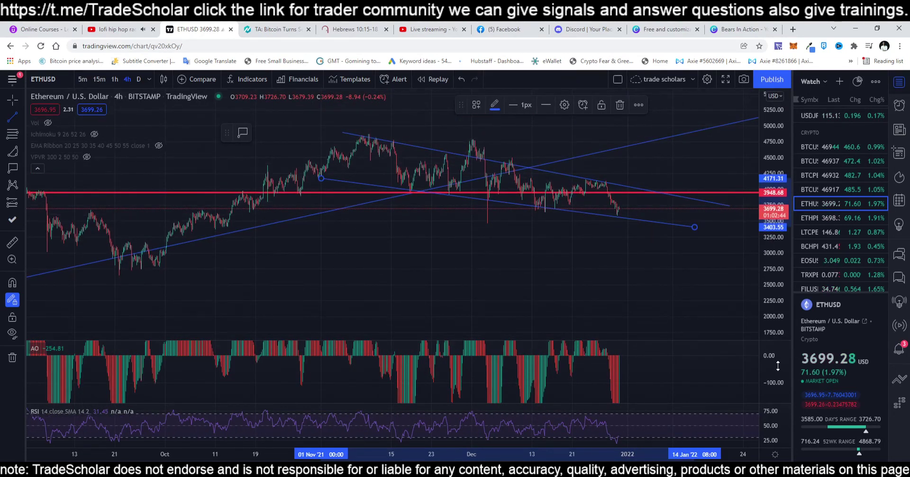
pyautogui.moveTo(776, 363); pyautogui.dragTo(777, 381)
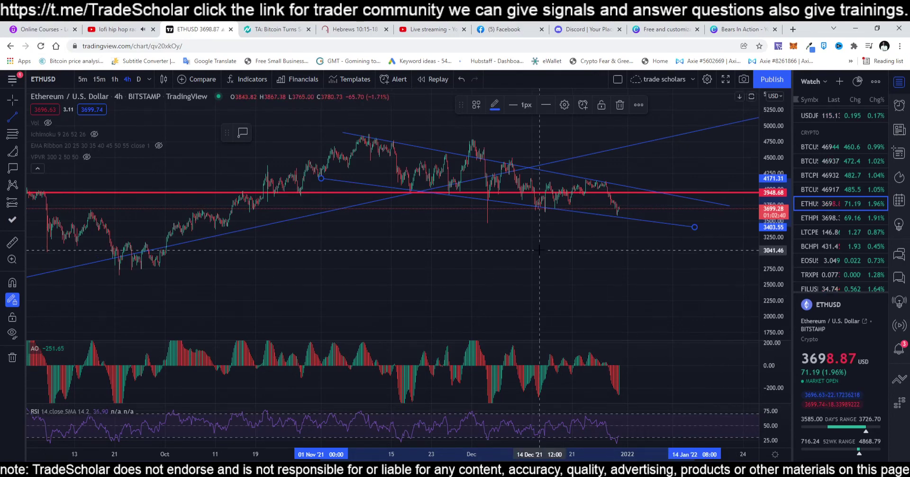
pyautogui.scroll(-3, 496, 257)
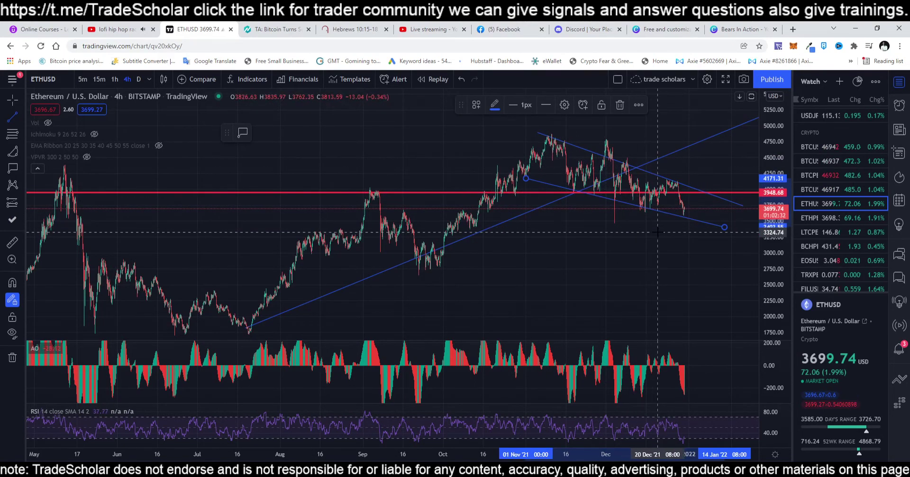
pyautogui.scroll(3, 605, 242)
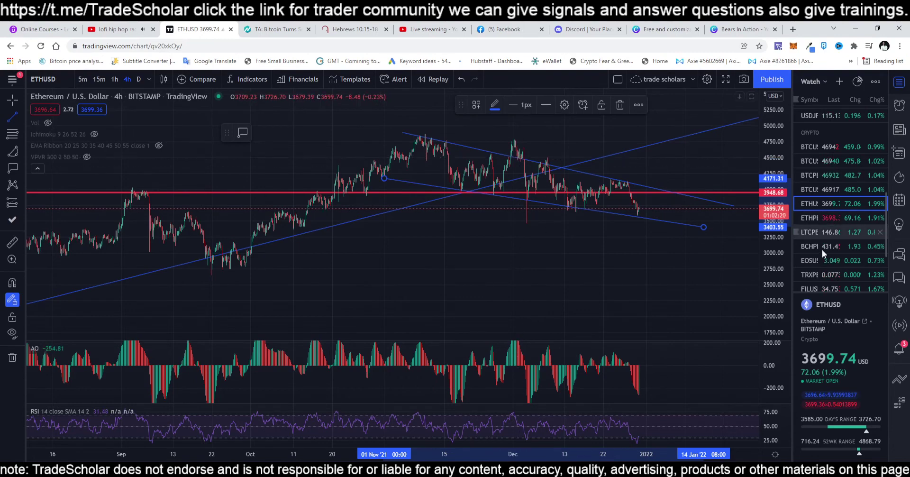
pyautogui.scroll(5, 372, 247)
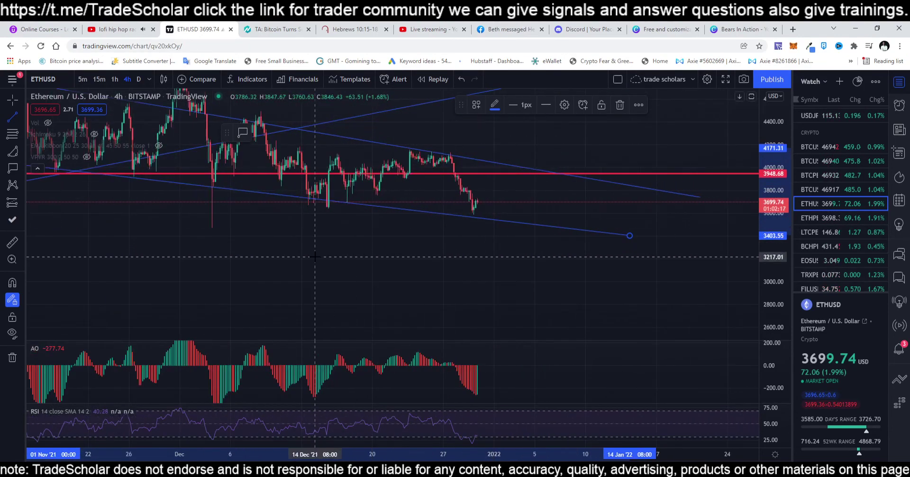
pyautogui.scroll(3, 375, 270)
pyautogui.moveTo(376, 271); pyautogui.dragTo(446, 294)
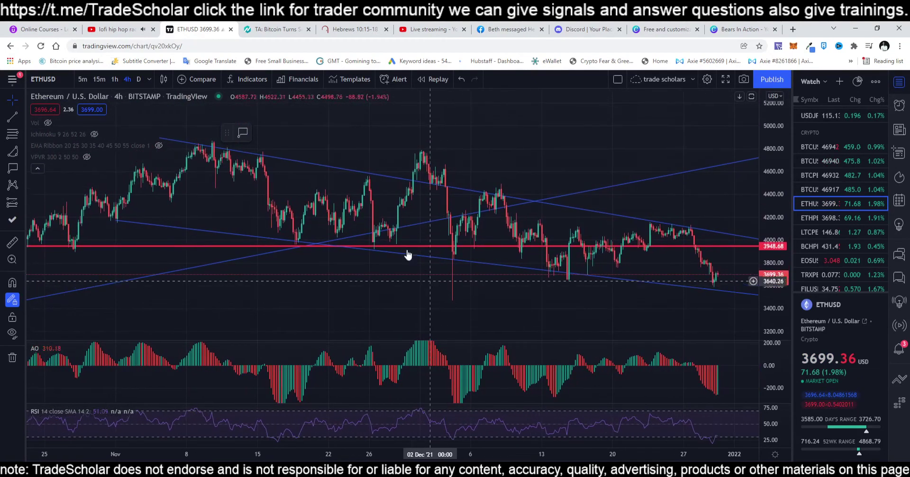
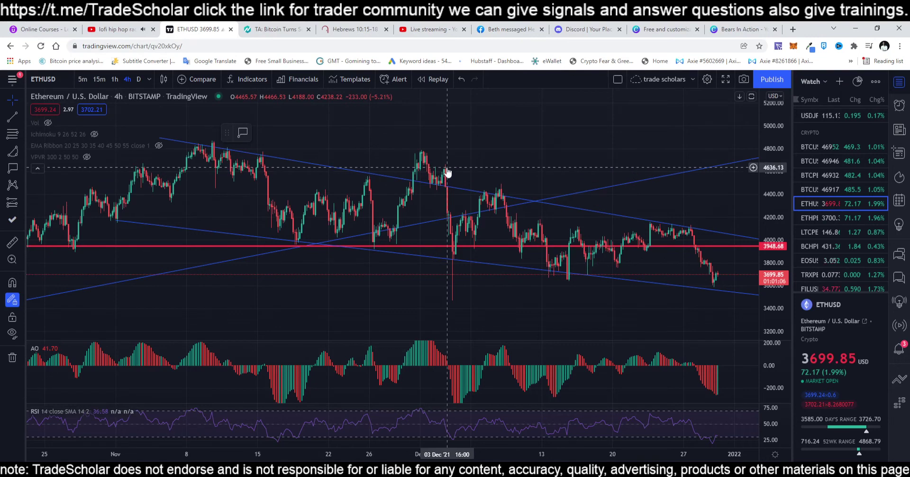
pyautogui.scroll(-2, 320, 151)
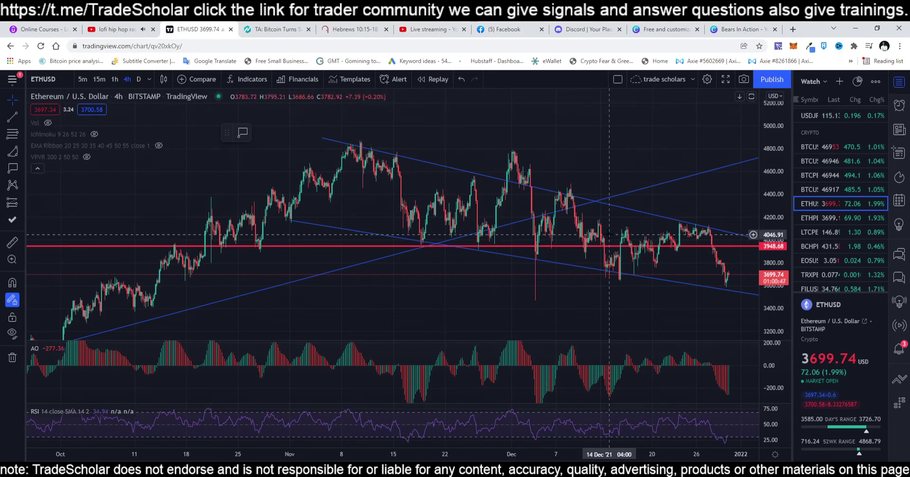
# Draw a line across the channel's height at the 3 December drop and move it to about 3956–4582 on 7 January 2022.
pyautogui.moveTo(671, 313); pyautogui.dragTo(551, 307)
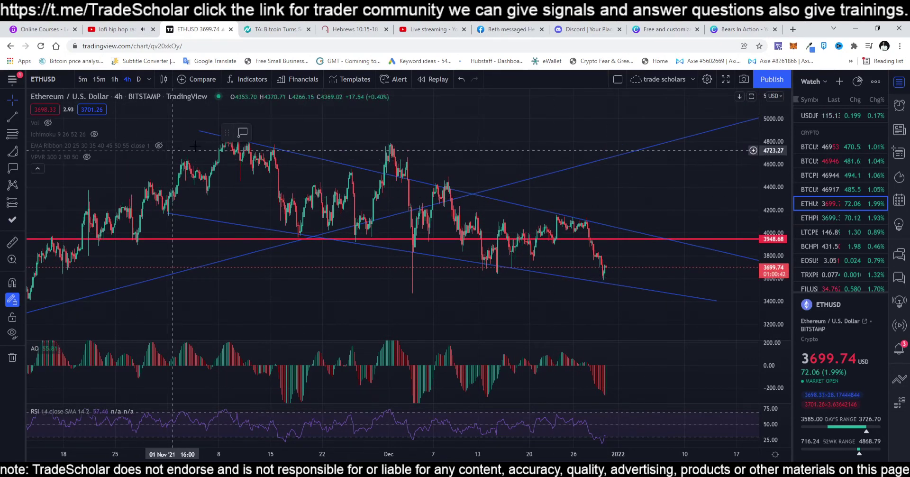
pyautogui.click(13, 116)
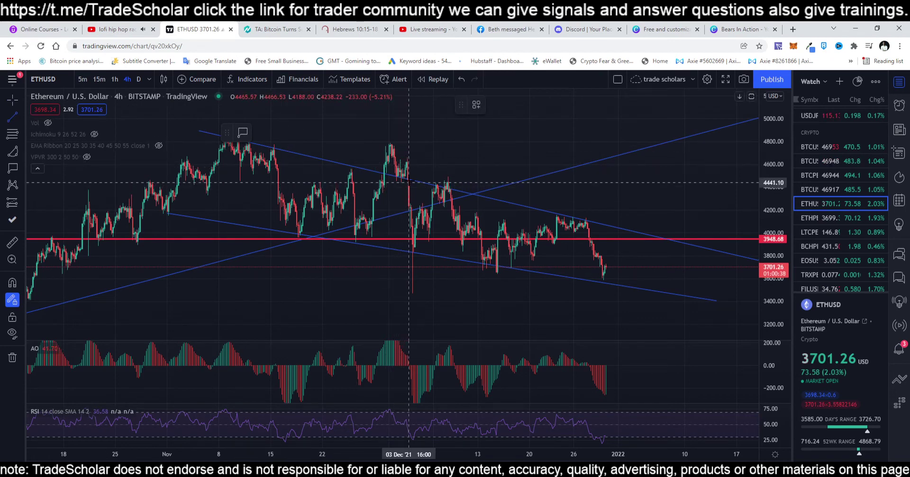
pyautogui.click(413, 252)
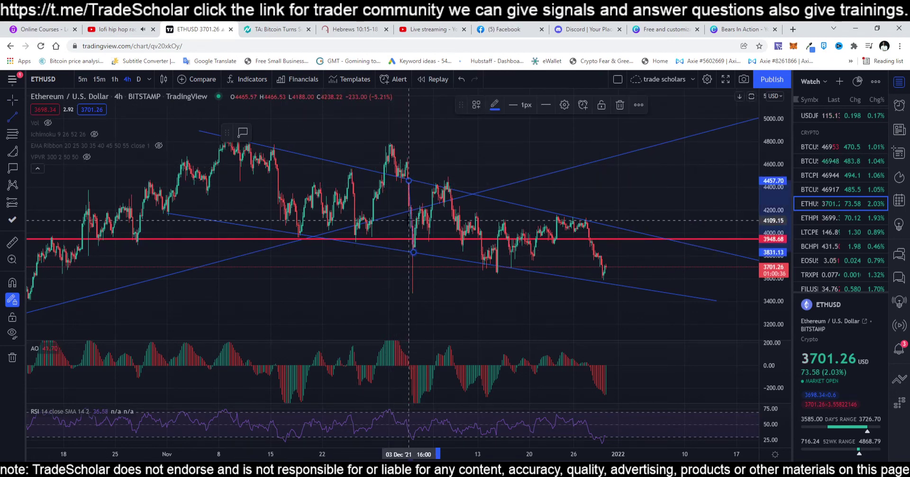
pyautogui.moveTo(413, 227); pyautogui.dragTo(666, 208)
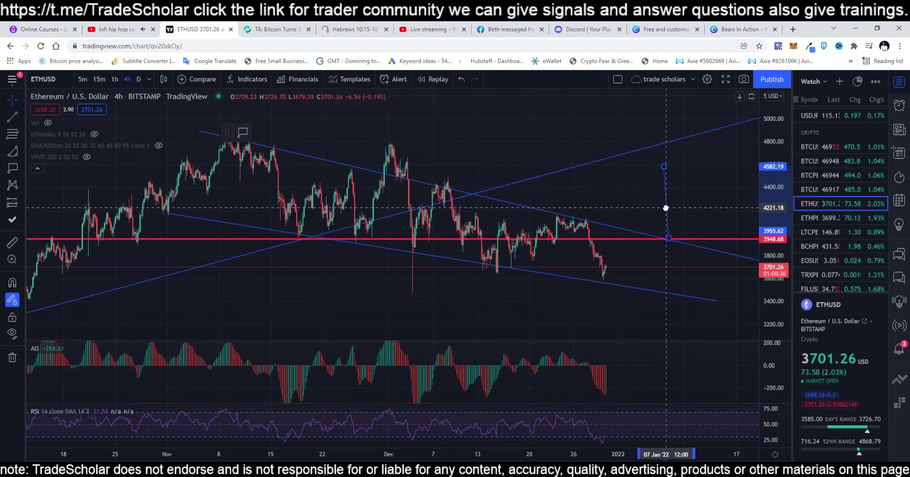
pyautogui.click(687, 255)
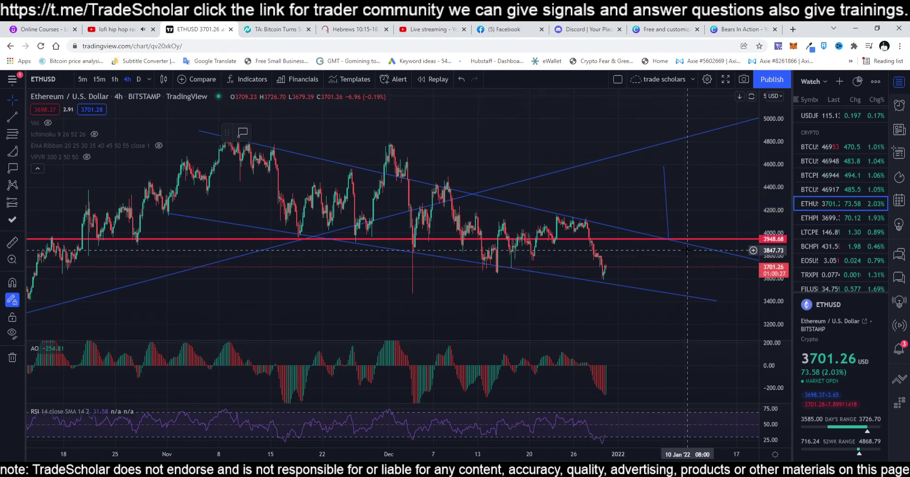
# Place a price label at 4586.34 on the upper end of the projected channel-height line.
pyautogui.click(12, 169)
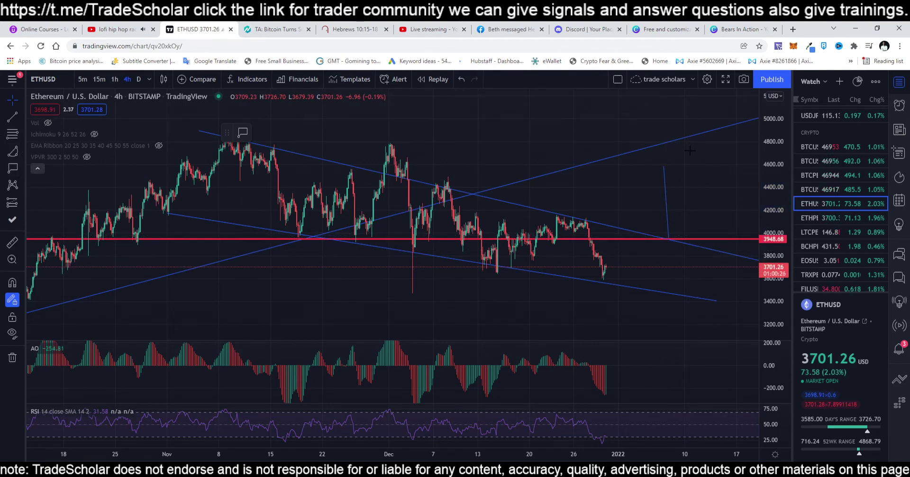
pyautogui.click(665, 165)
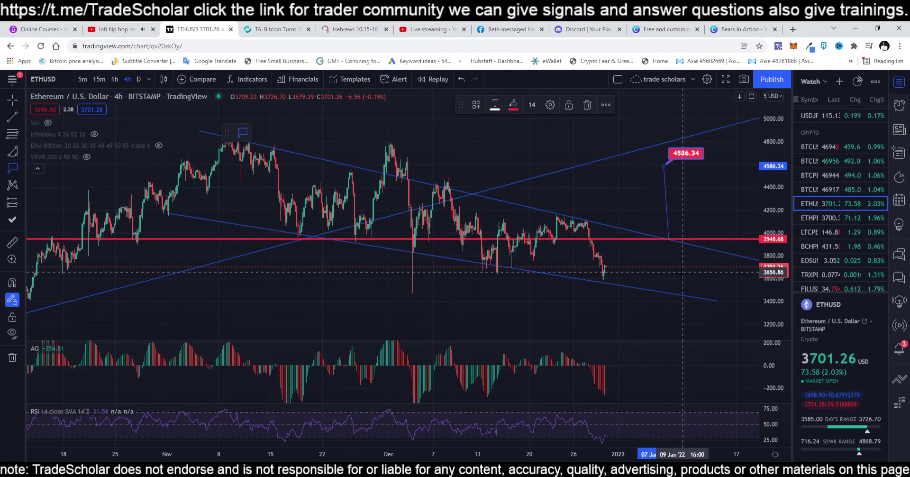
# Add a second horizontal line at about 3682, level with the September and October highs and the mid-December lows.
pyautogui.scroll(-2, 682, 274)
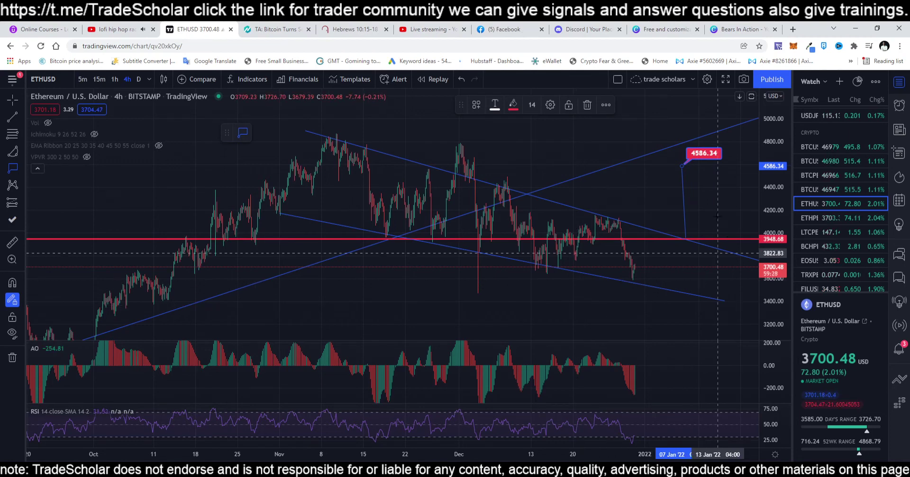
pyautogui.scroll(3, 672, 254)
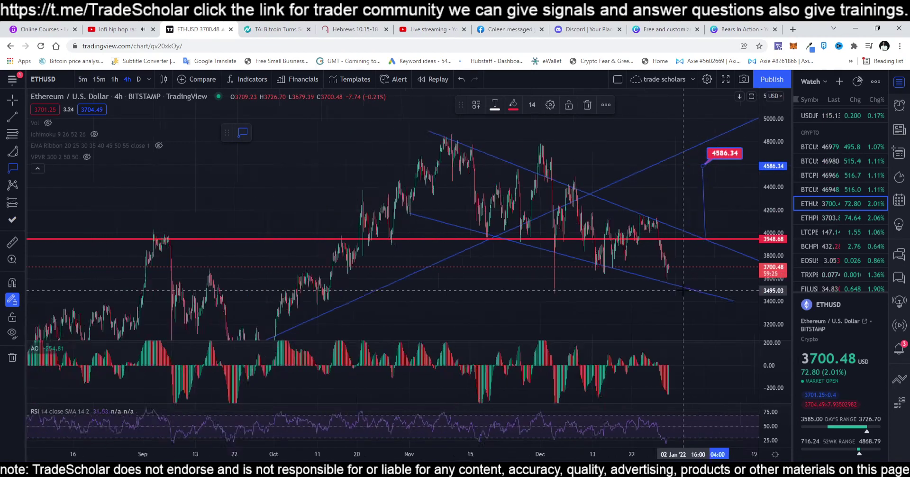
pyautogui.scroll(2, 569, 315)
pyautogui.scroll(2, 569, 314)
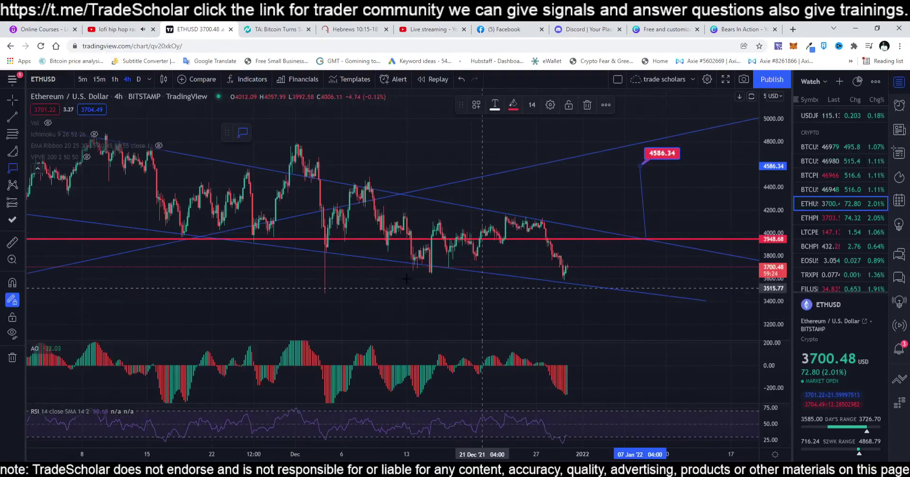
pyautogui.moveTo(773, 296); pyautogui.dragTo(762, 254)
pyautogui.scroll(-5, 451, 252)
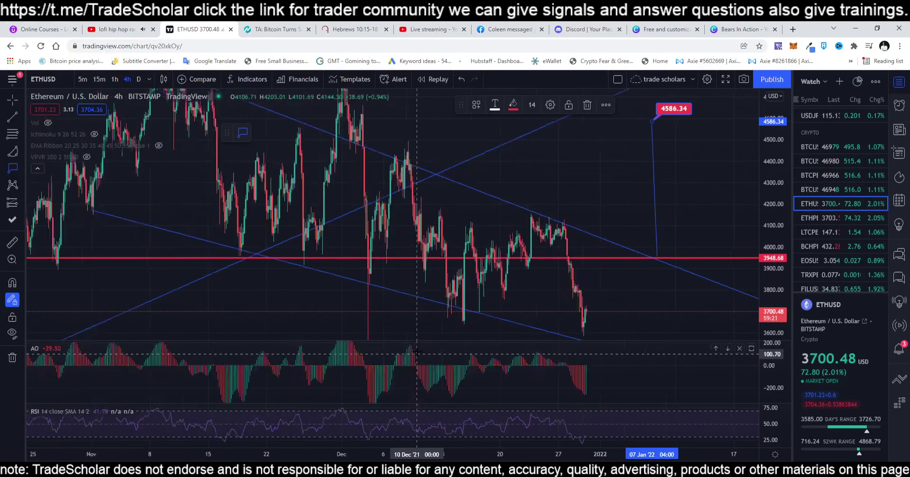
pyautogui.moveTo(451, 252); pyautogui.dragTo(486, 207)
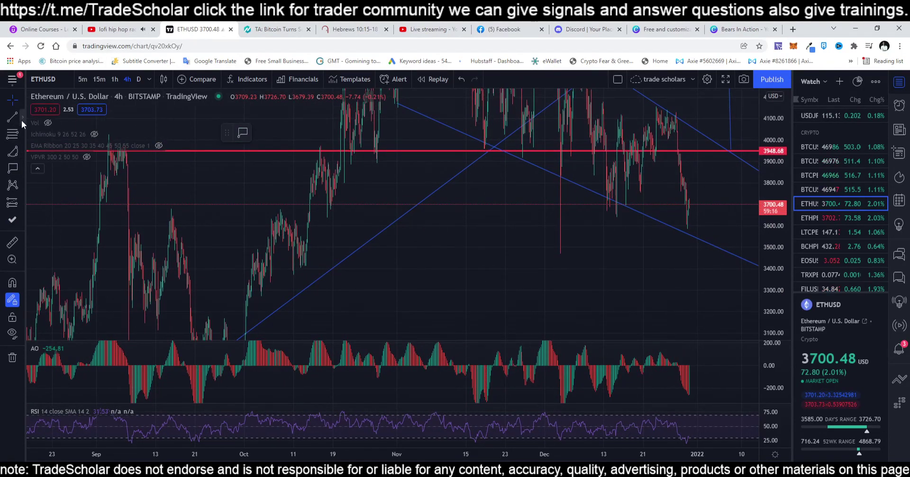
pyautogui.click(21, 119)
pyautogui.click(63, 235)
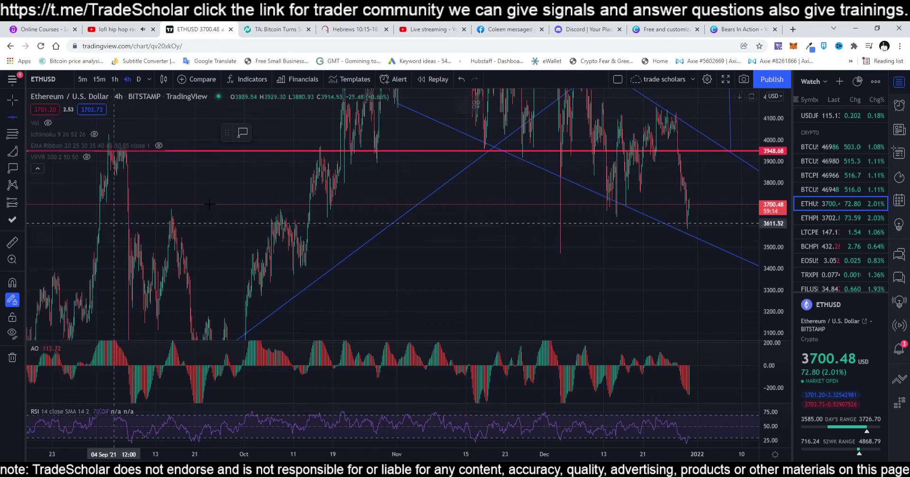
pyautogui.click(393, 208)
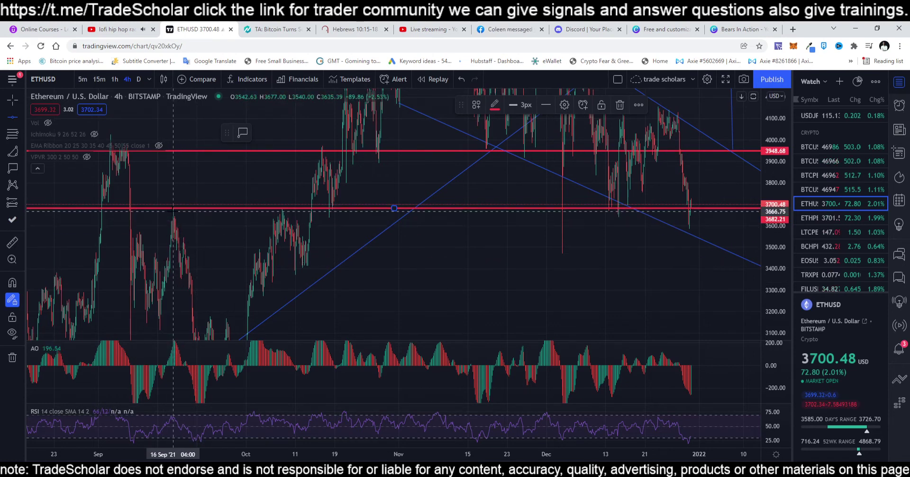
# Examine how the candles from August to late December 2021 react at the two horizontal levels.
pyautogui.scroll(4, 173, 211)
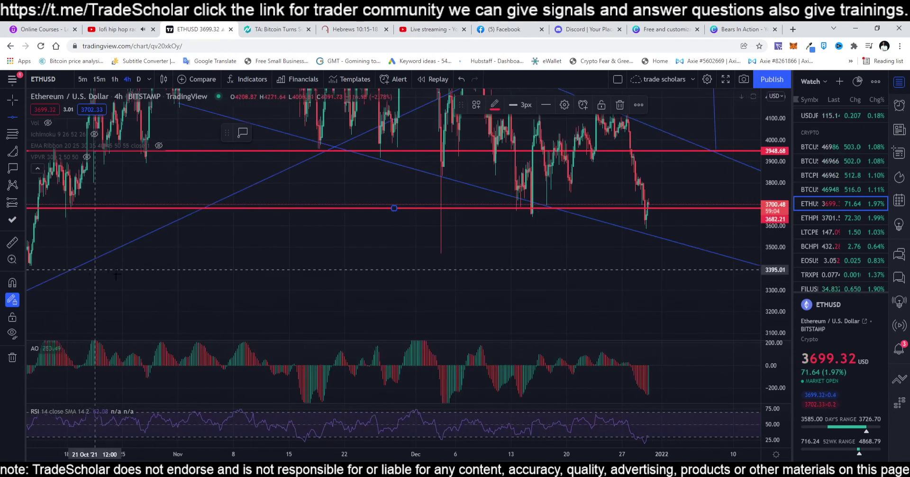
pyautogui.moveTo(86, 290); pyautogui.dragTo(535, 262)
pyautogui.scroll(3, 275, 227)
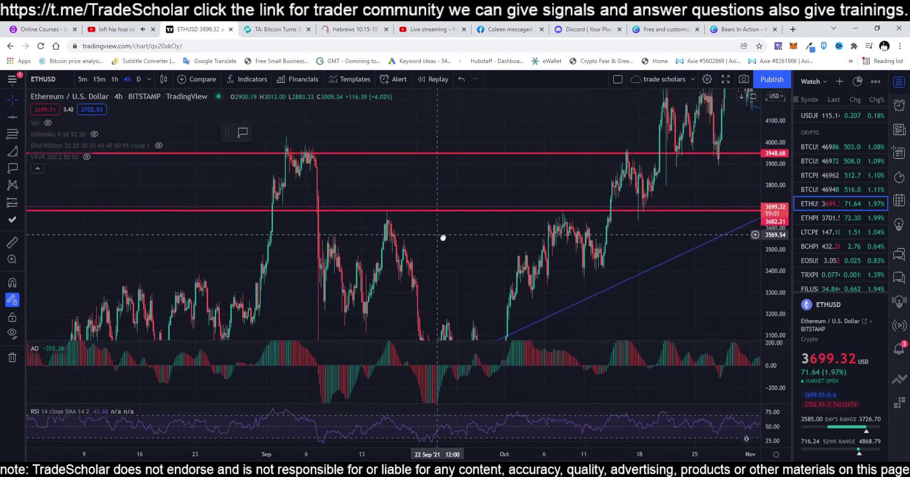
pyautogui.moveTo(290, 228); pyautogui.dragTo(342, 229)
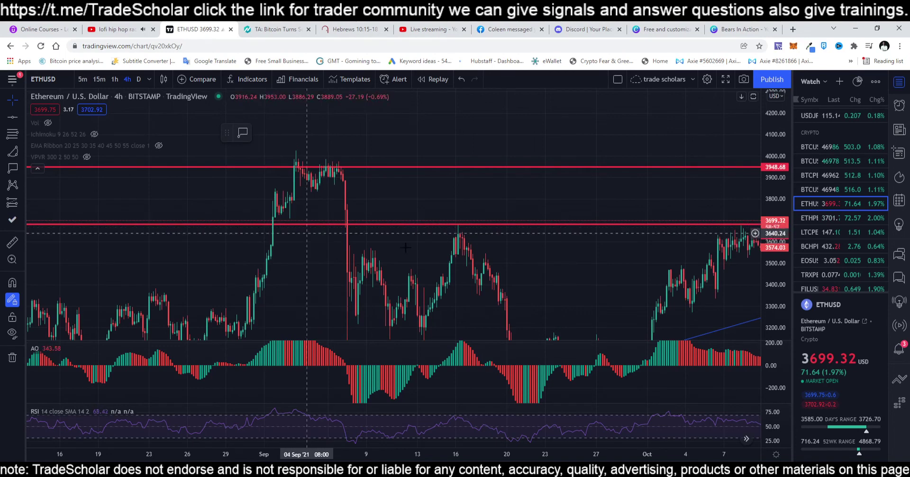
pyautogui.moveTo(466, 228); pyautogui.dragTo(309, 197)
pyautogui.moveTo(474, 247); pyautogui.dragTo(342, 242)
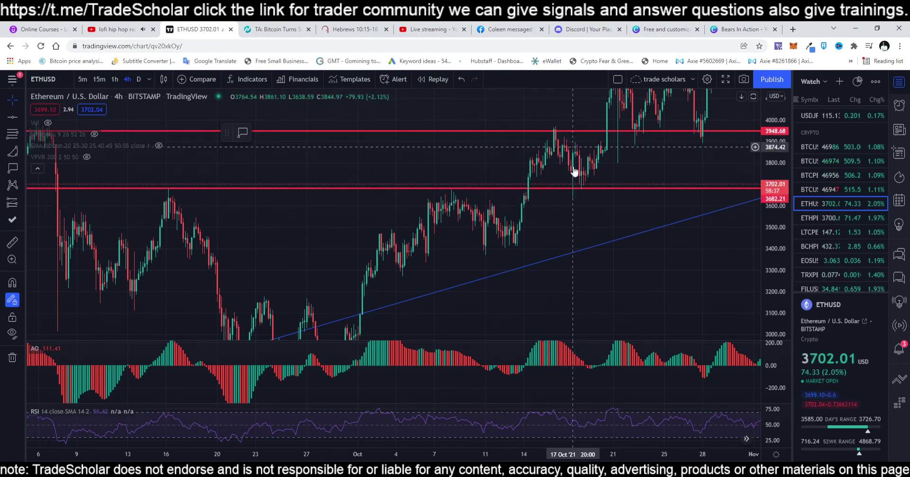
pyautogui.moveTo(608, 156); pyautogui.dragTo(342, 194)
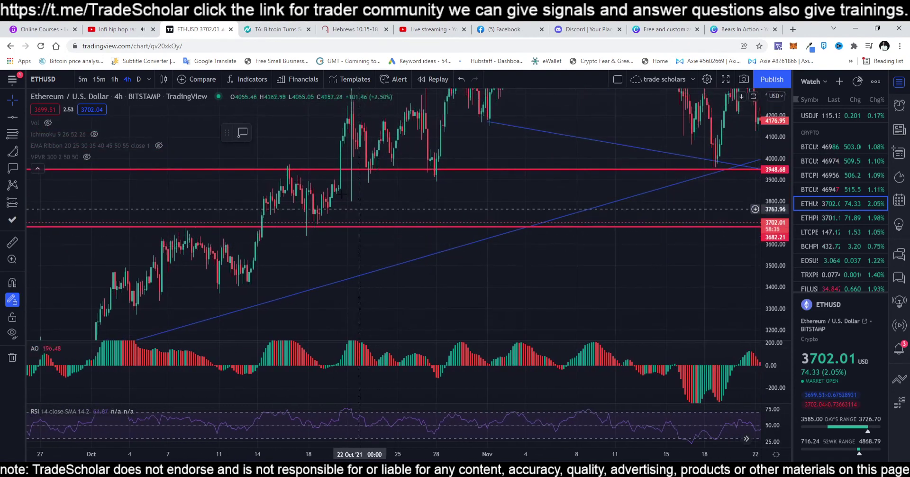
pyautogui.moveTo(675, 209); pyautogui.dragTo(368, 190)
pyautogui.moveTo(597, 223); pyautogui.dragTo(480, 224)
pyautogui.moveTo(644, 208); pyautogui.dragTo(363, 196)
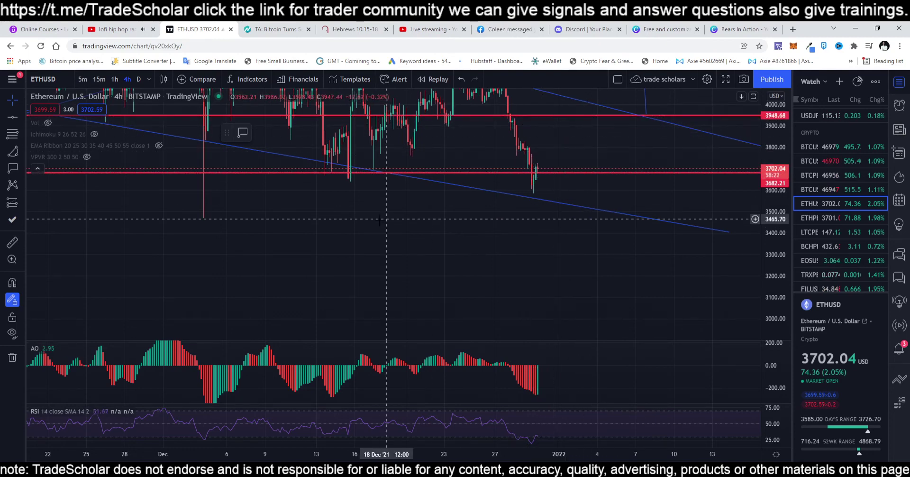
# Show the Ichimoku indicator on the ETHUSD chart and inspect the late-December candles against its cloud.
pyautogui.scroll(-2, 384, 220)
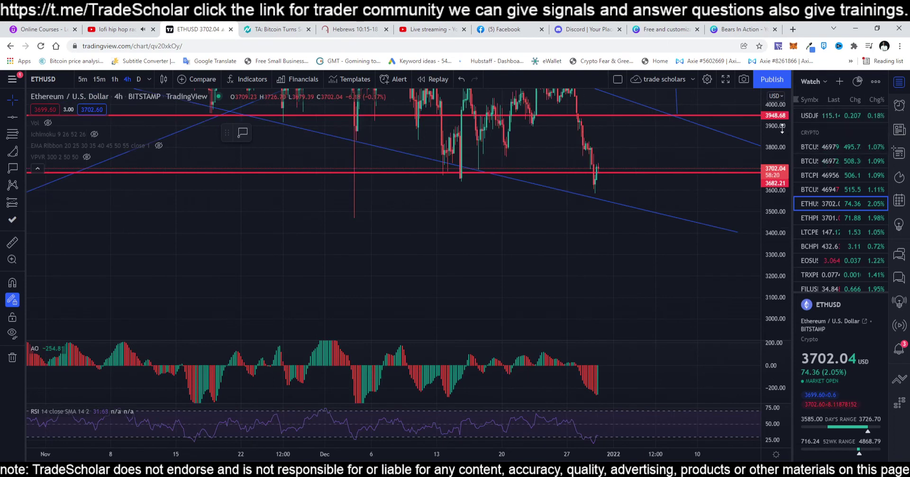
pyautogui.moveTo(782, 128); pyautogui.dragTo(782, 169)
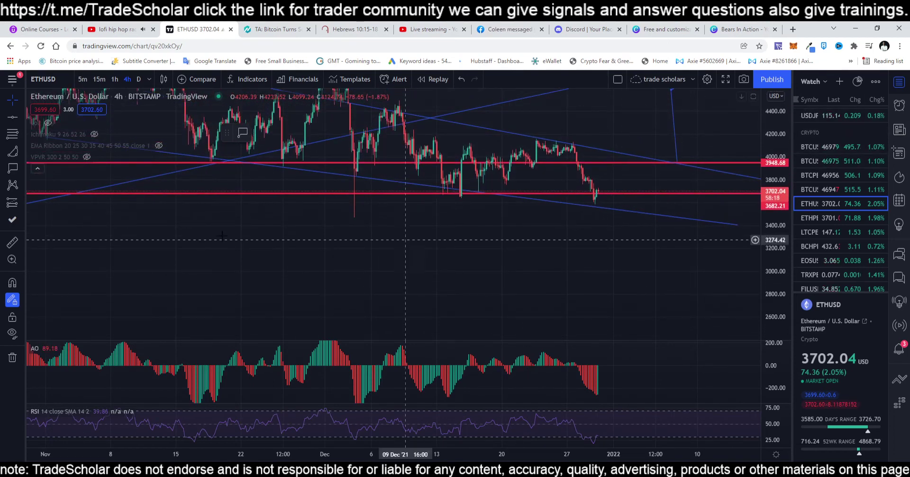
pyautogui.click(94, 133)
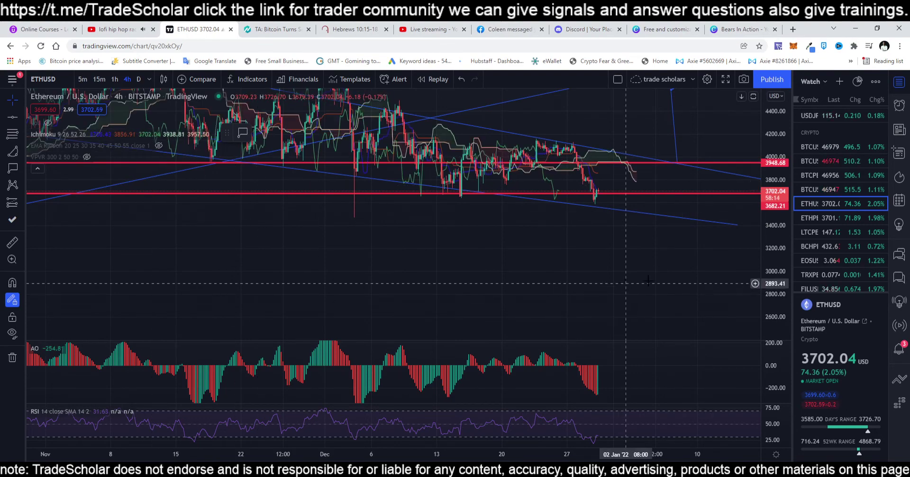
pyautogui.scroll(5, 488, 248)
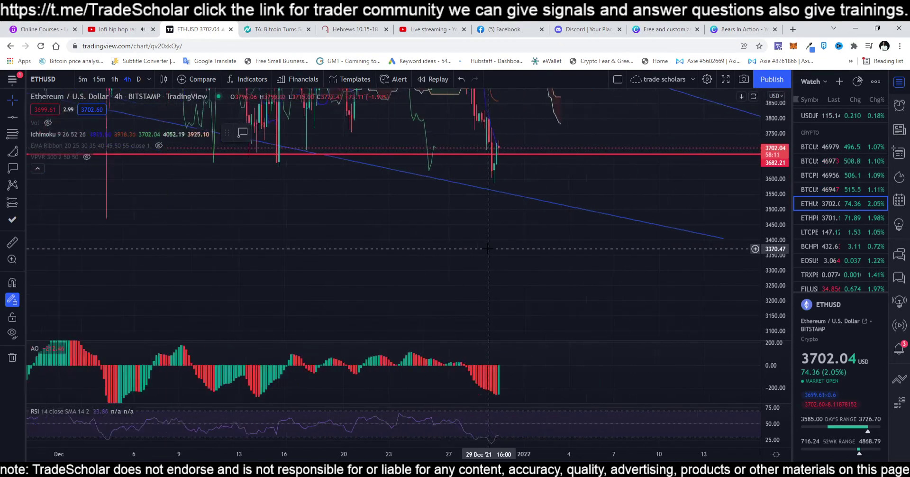
pyautogui.moveTo(394, 215); pyautogui.dragTo(536, 217)
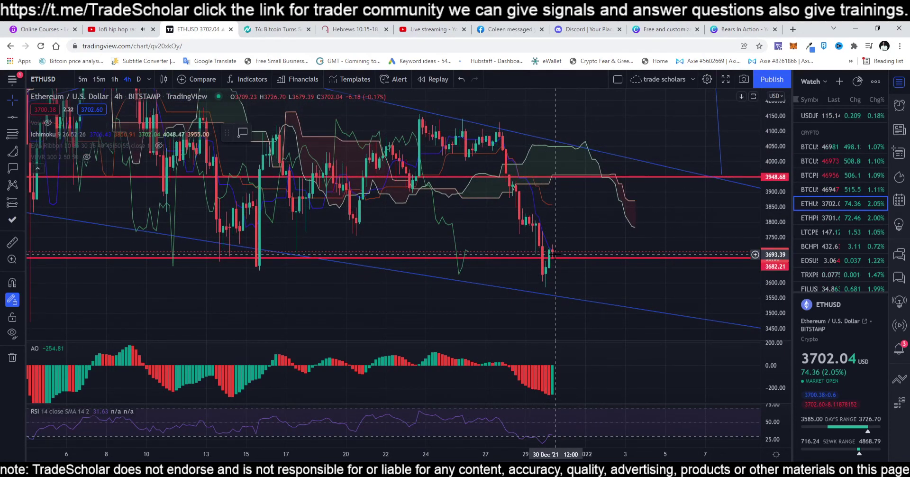
pyautogui.scroll(2, 556, 255)
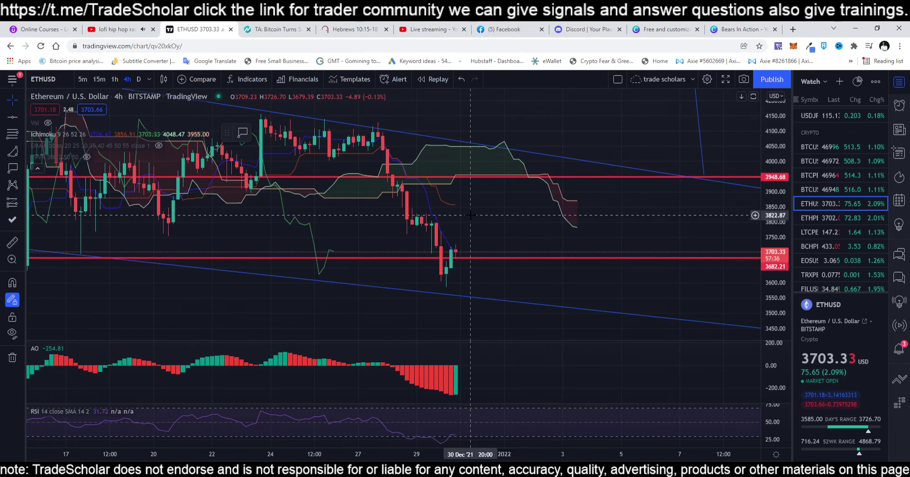
# Show the EMA Ribbon on the 4-hour ETHUSD chart, inspect the December candles against it, and hide it again.
pyautogui.click(158, 146)
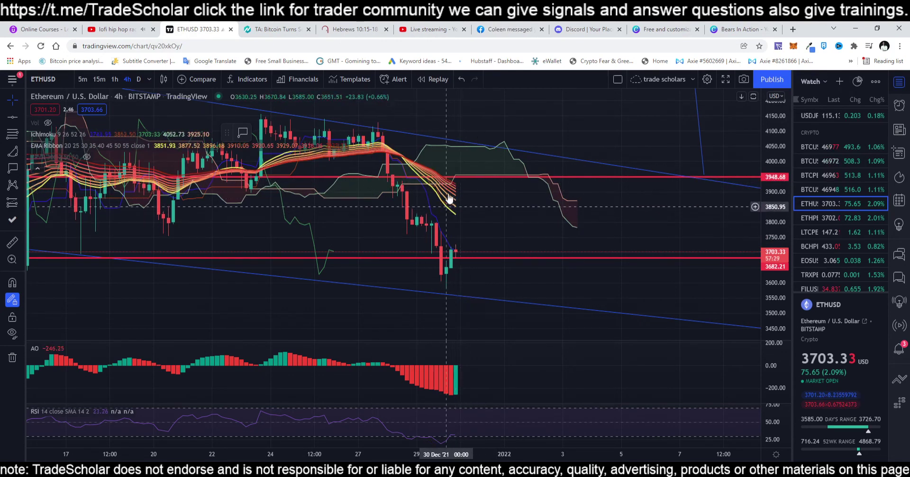
pyautogui.scroll(-2, 474, 258)
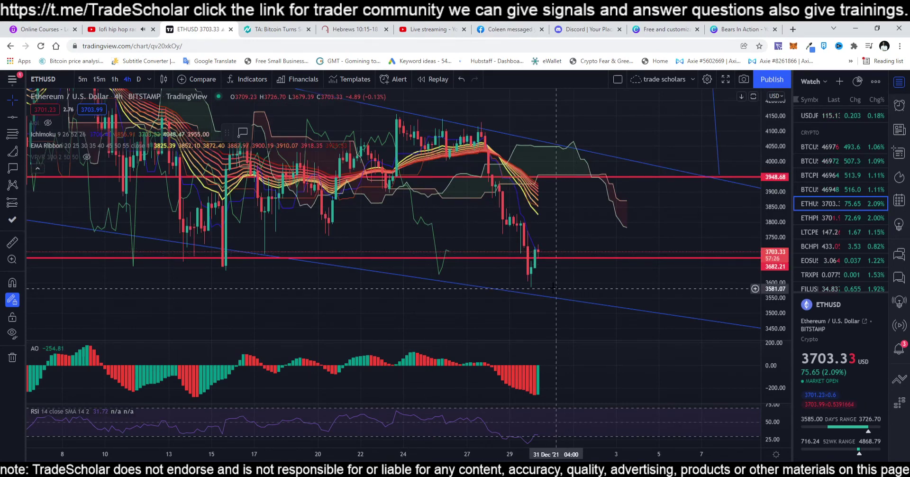
pyautogui.scroll(-3, 450, 287)
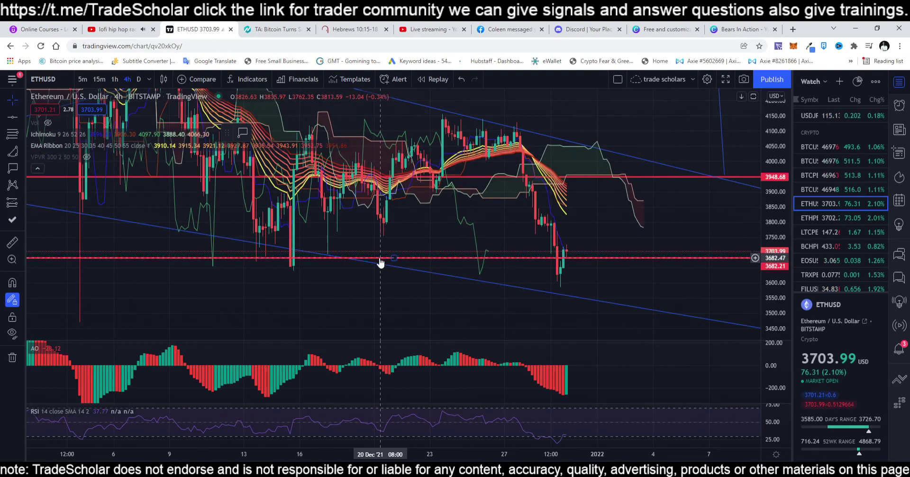
pyautogui.moveTo(59, 160)
pyautogui.moveTo(98, 148)
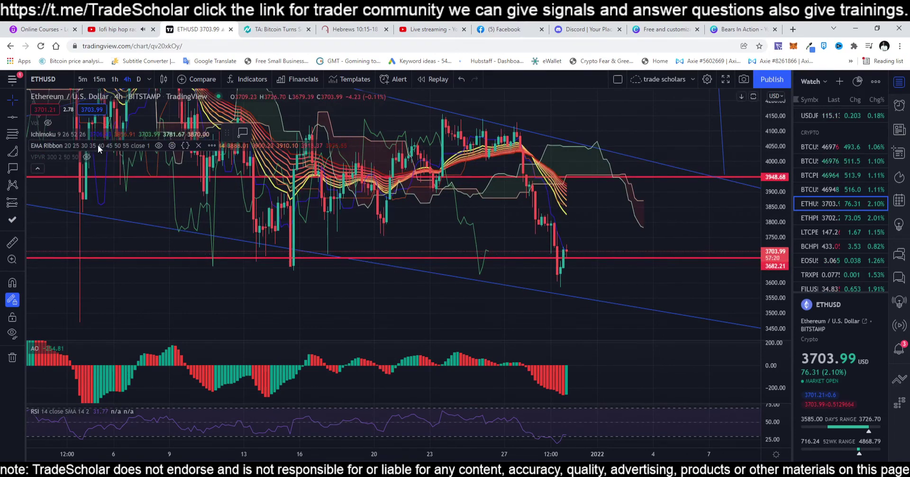
pyautogui.click(157, 145)
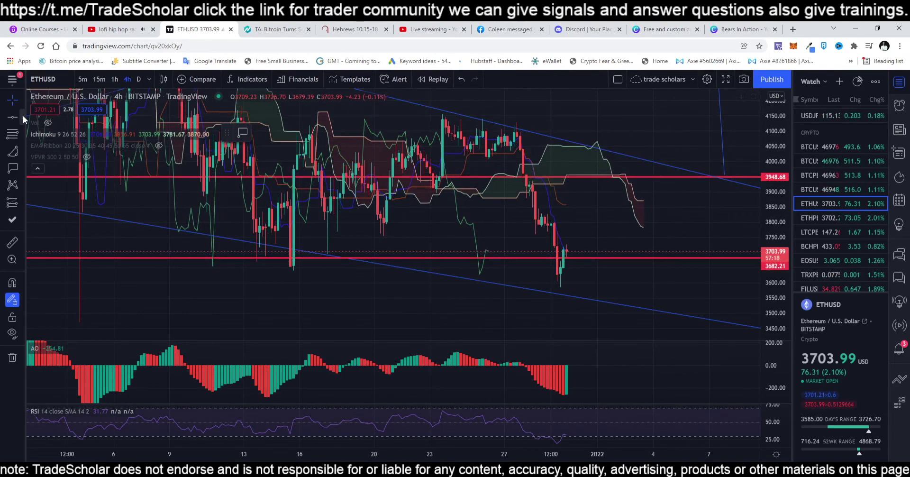
# Draw a rising trend line under the December lows, from about 3653 on 15 December to about 4119 on 29 December.
pyautogui.click(23, 115)
pyautogui.click(42, 115)
pyautogui.click(290, 266)
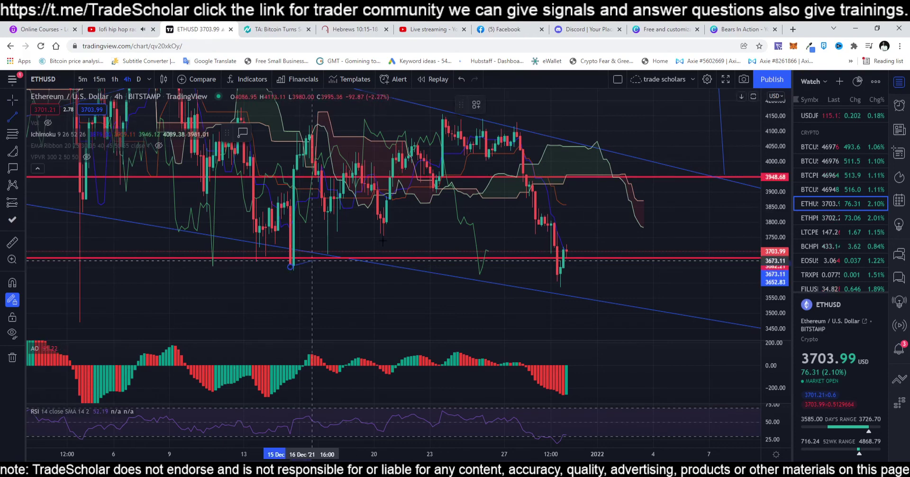
pyautogui.click(557, 125)
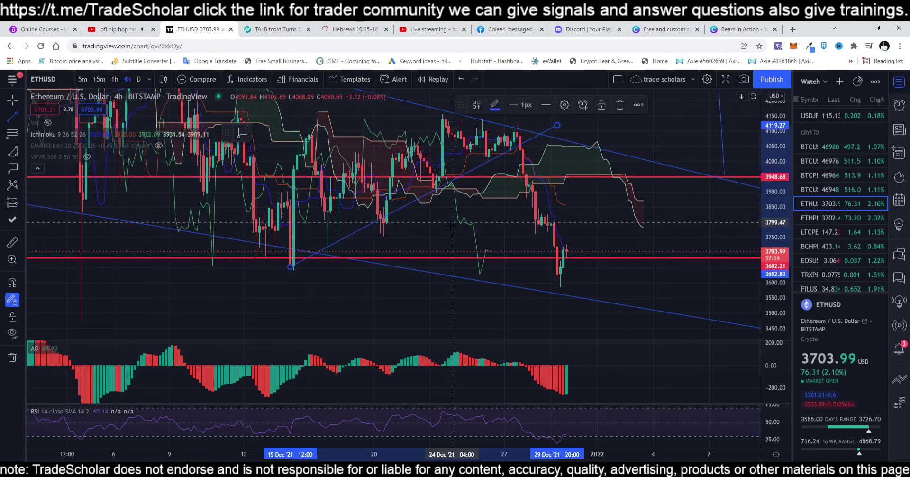
# Hide the Ichimoku indicator and draw a trend line across the highs from about 4150 on 12 December to about 4085 on 31 December.
pyautogui.scroll(-2, 450, 225)
pyautogui.moveTo(634, 212); pyautogui.dragTo(631, 251)
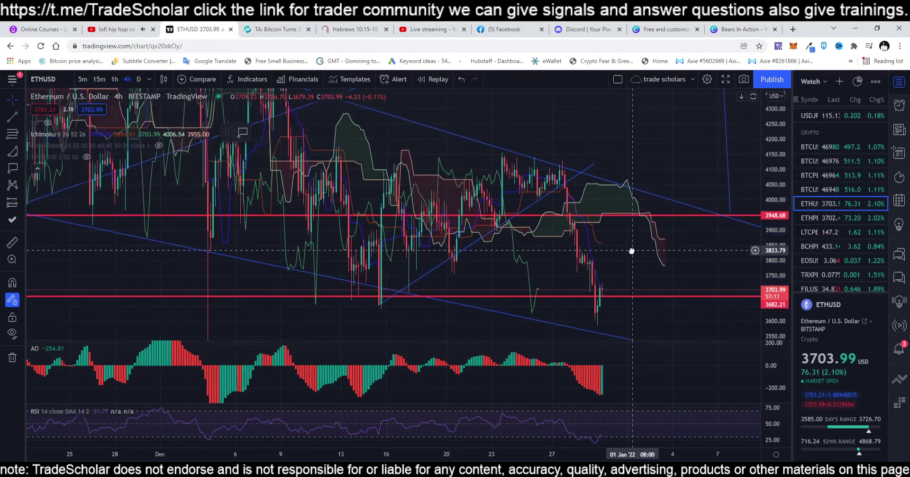
pyautogui.moveTo(73, 123)
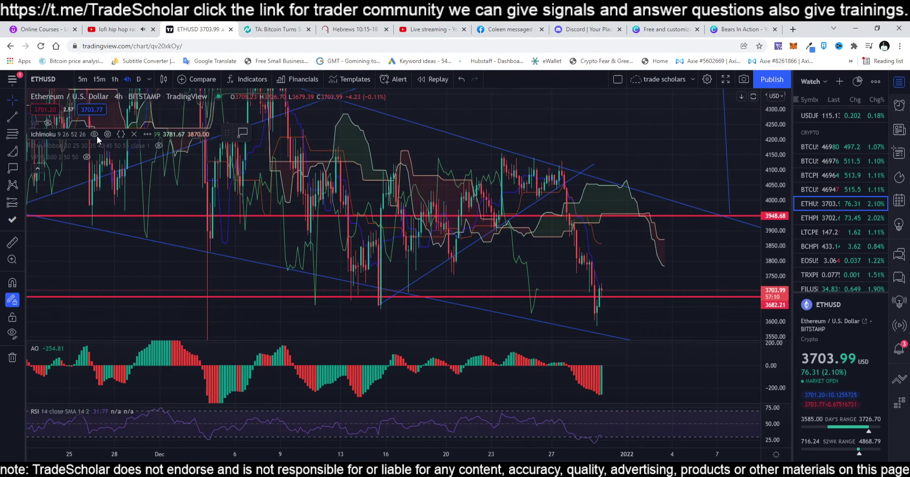
pyautogui.click(95, 134)
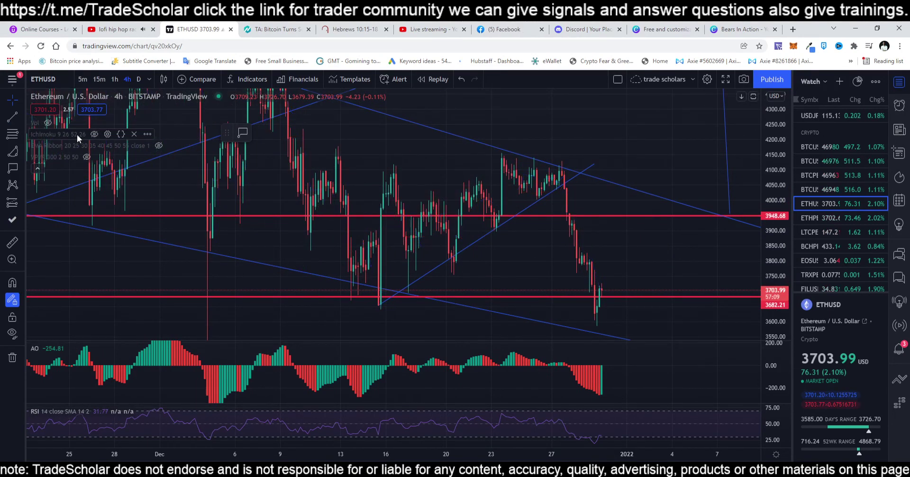
pyautogui.click(12, 117)
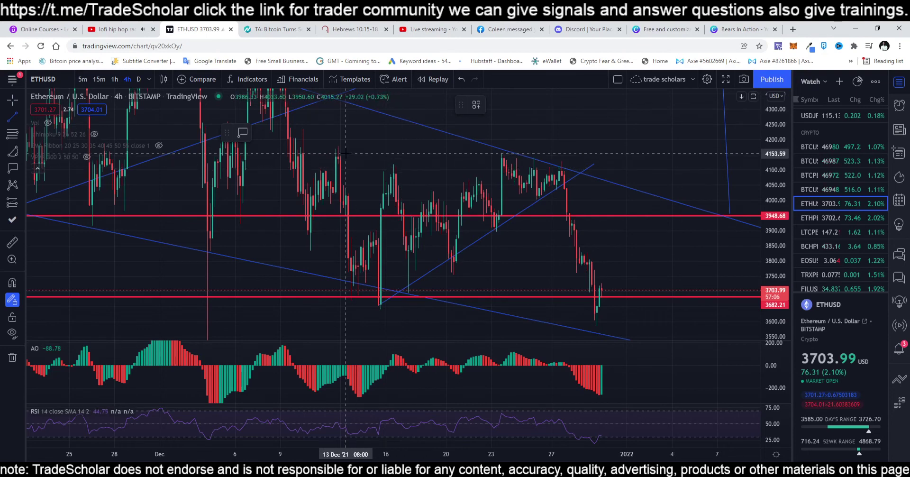
pyautogui.click(337, 154)
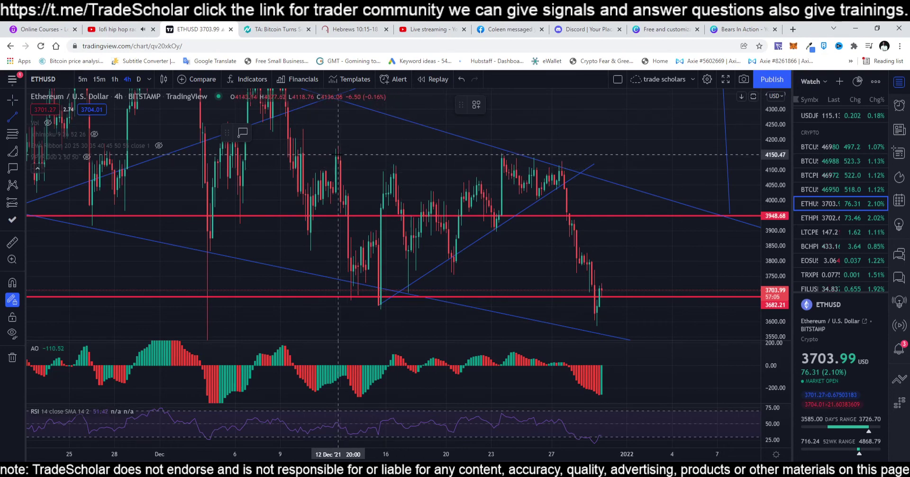
pyautogui.click(615, 175)
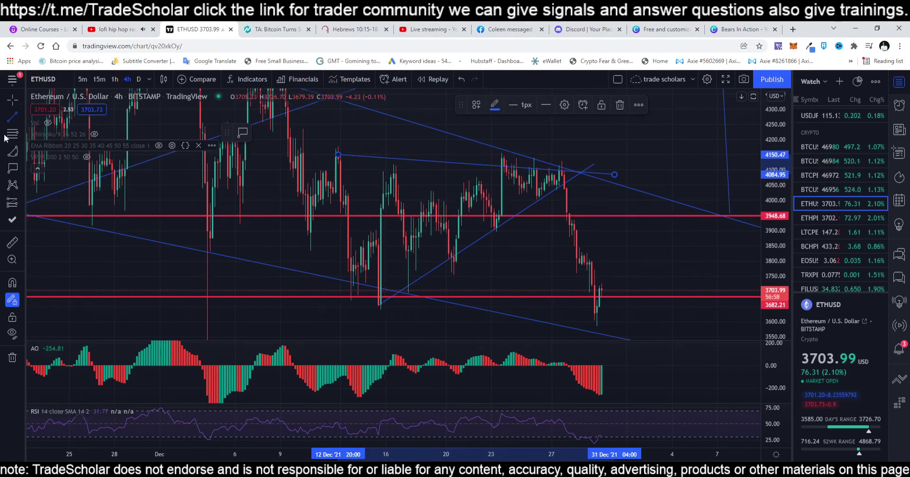
# Measure the wedge's height with a line from the mid-December high to the low, and move it to the 27 December breakdown, spanning about 4063 to 3581.
pyautogui.click(21, 116)
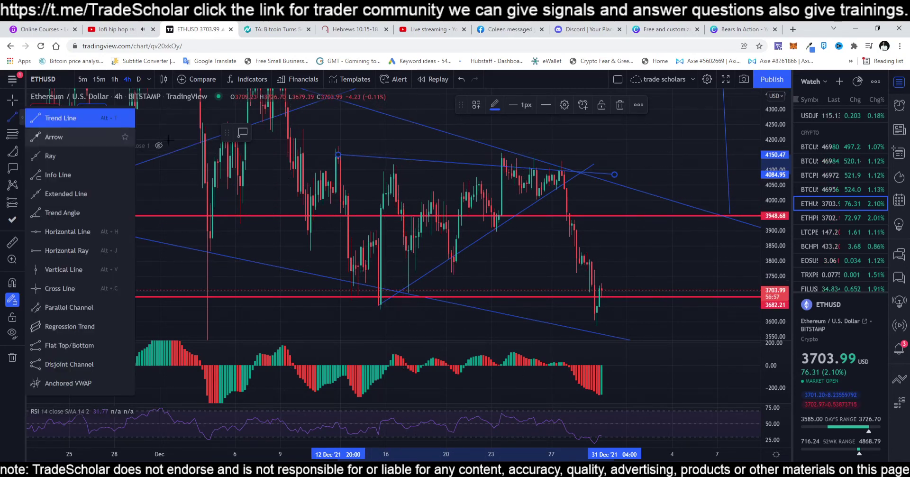
pyautogui.click(394, 160)
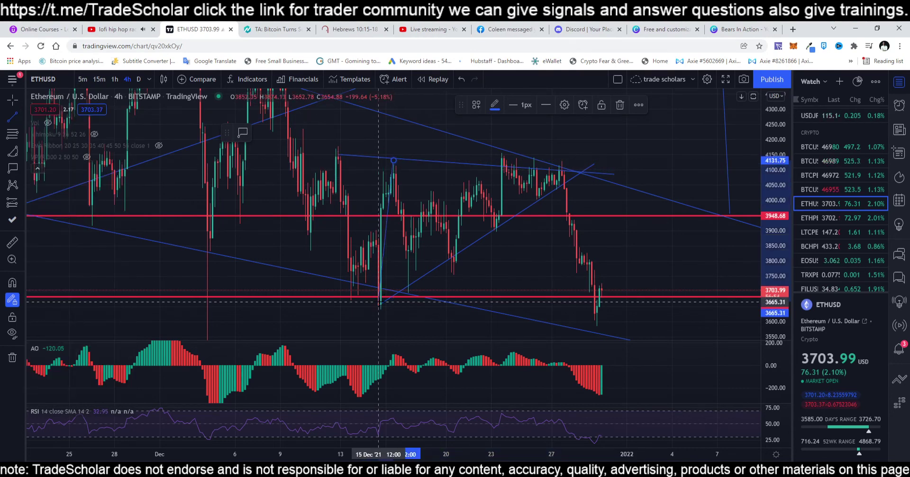
pyautogui.click(379, 307)
pyautogui.moveTo(387, 223); pyautogui.dragTo(558, 243)
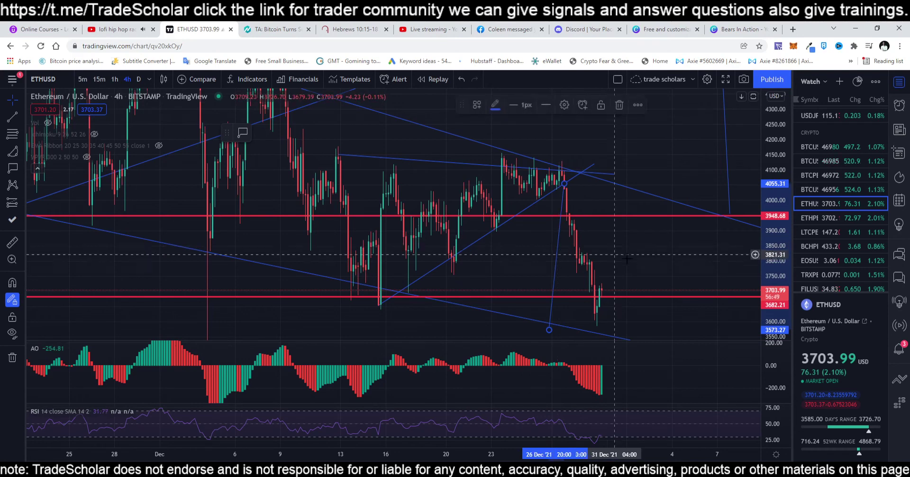
pyautogui.click(677, 329)
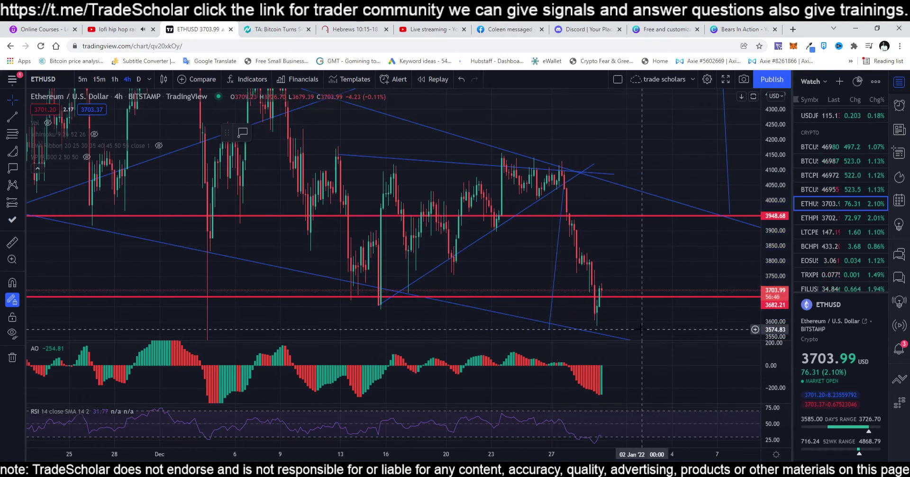
pyautogui.click(556, 271)
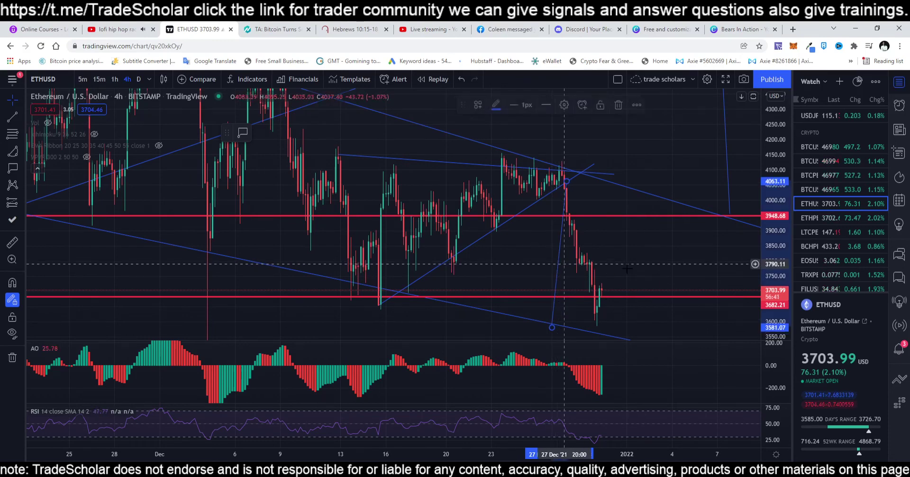
pyautogui.click(645, 297)
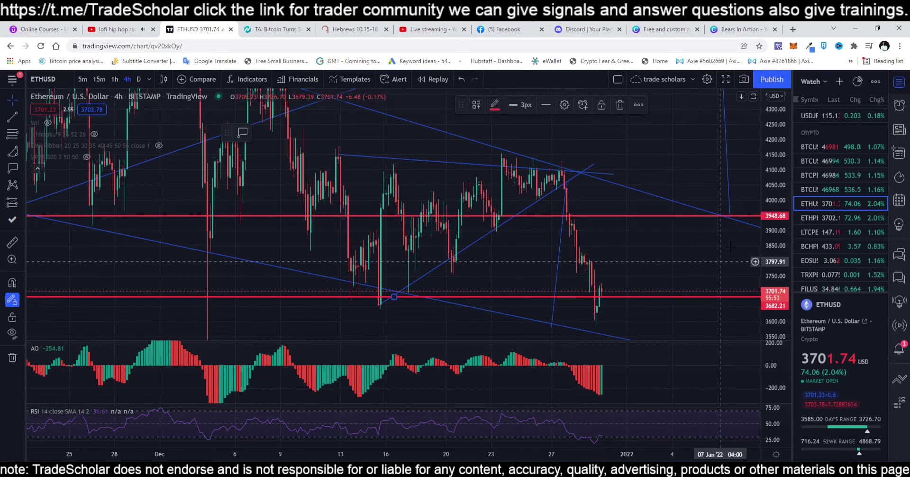
# On the daily chart, draw a falling trend line under the price lows from about 3755 on 14 December to about 3578 on 31 December.
pyautogui.moveTo(778, 225); pyautogui.dragTo(785, 327)
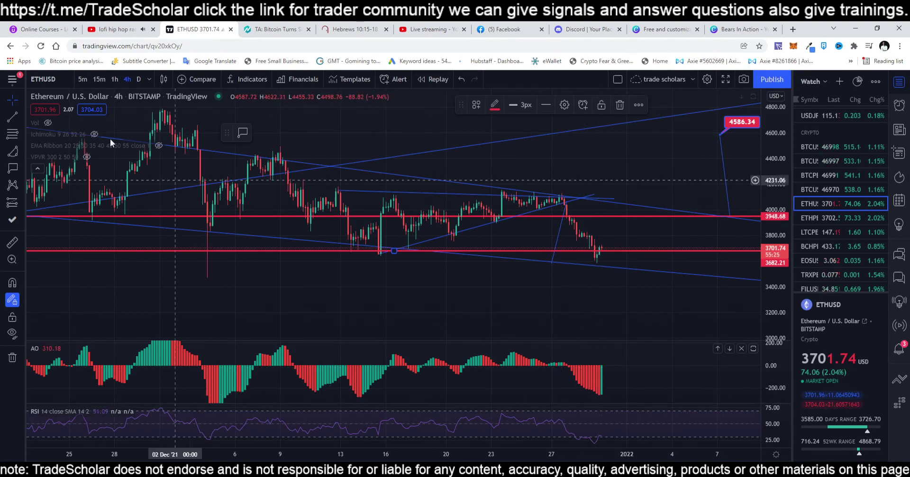
pyautogui.click(140, 79)
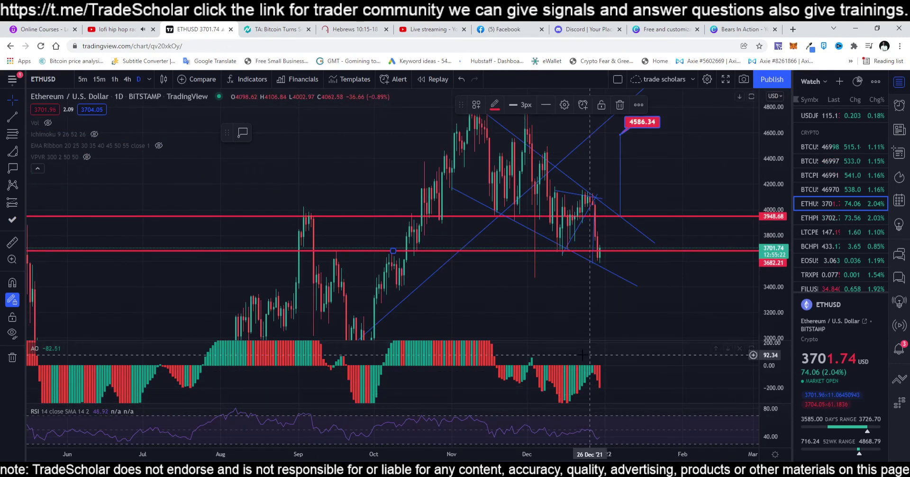
pyautogui.moveTo(550, 322); pyautogui.dragTo(527, 281)
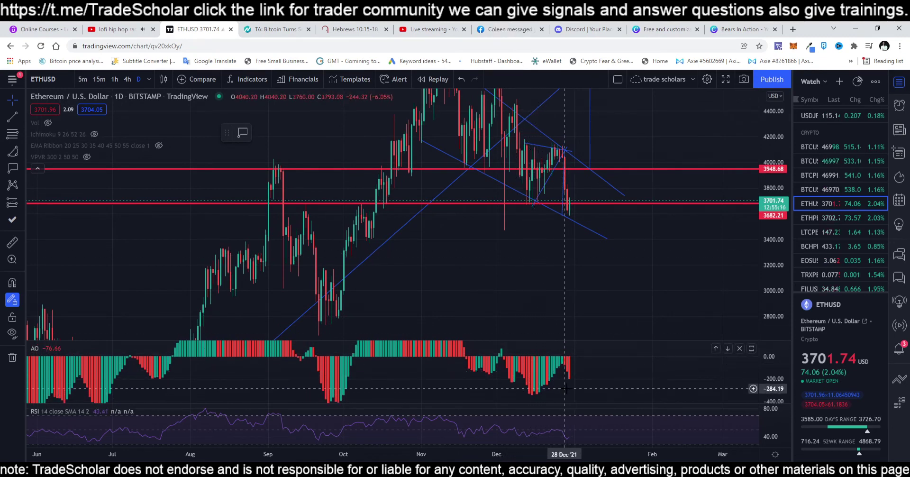
pyautogui.click(12, 117)
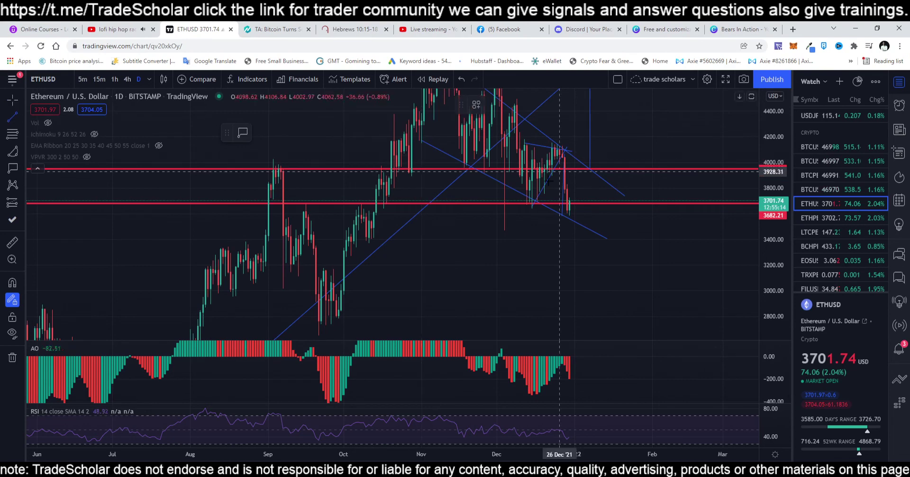
pyautogui.click(529, 194)
pyautogui.click(573, 217)
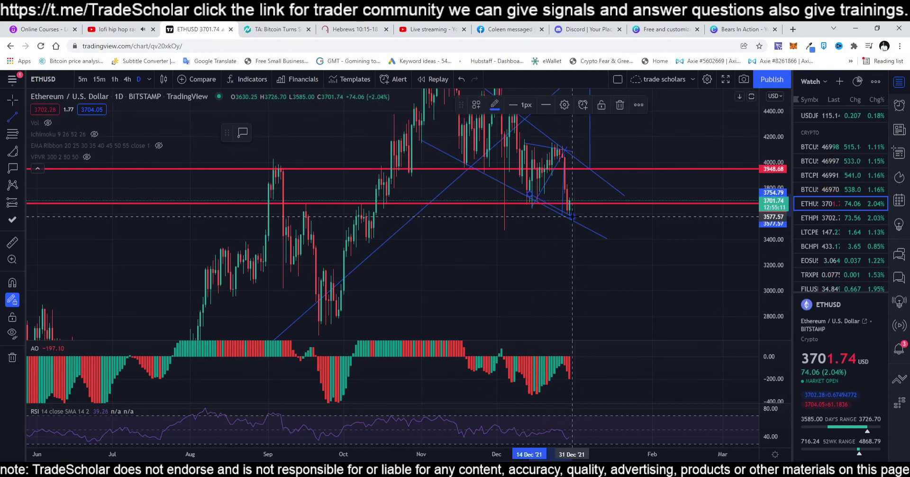
# Draw a rising trend line under the AO troughs from about -355 on 13 December to about -226 on 30 December.
pyautogui.click(12, 137)
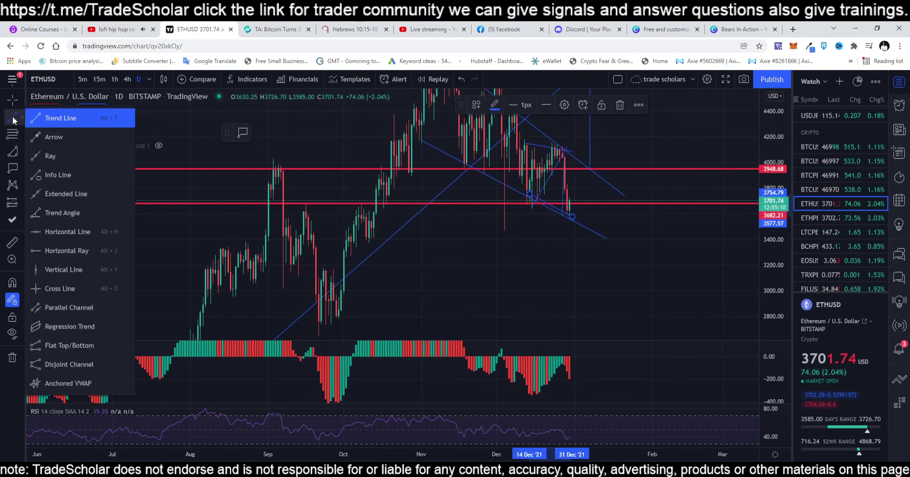
pyautogui.click(526, 396)
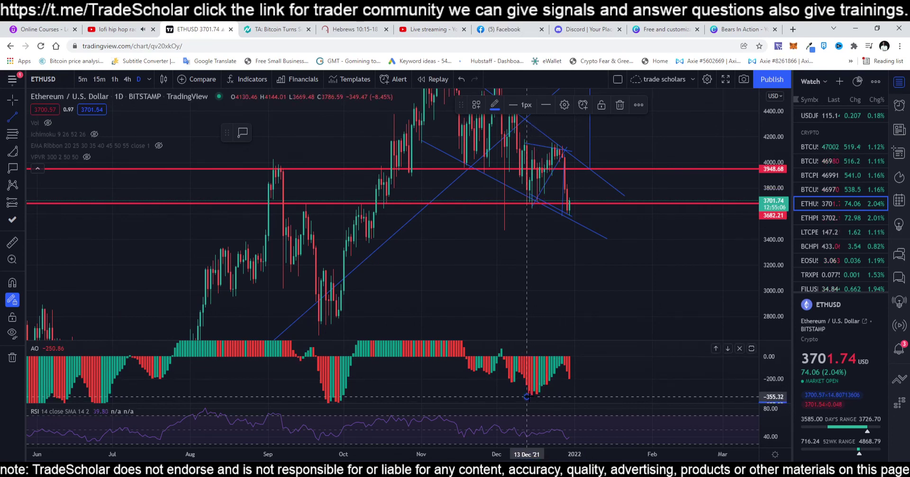
pyautogui.click(569, 381)
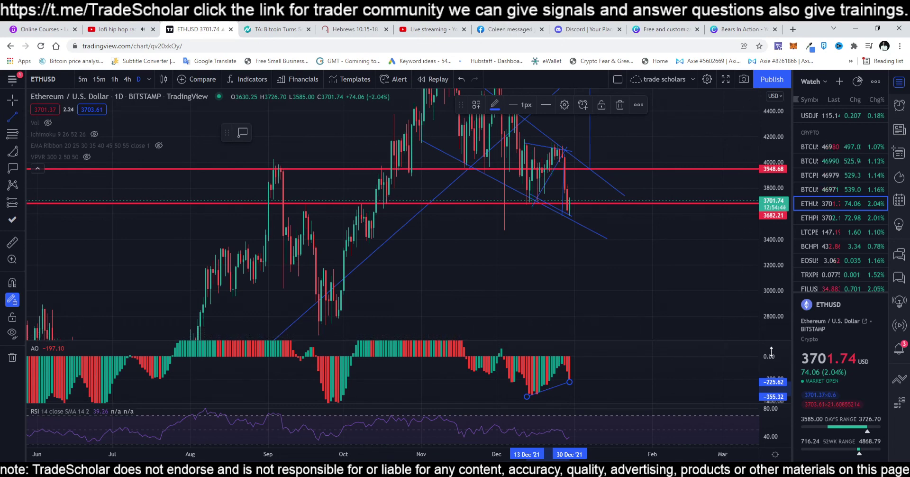
pyautogui.moveTo(772, 353); pyautogui.dragTo(771, 358)
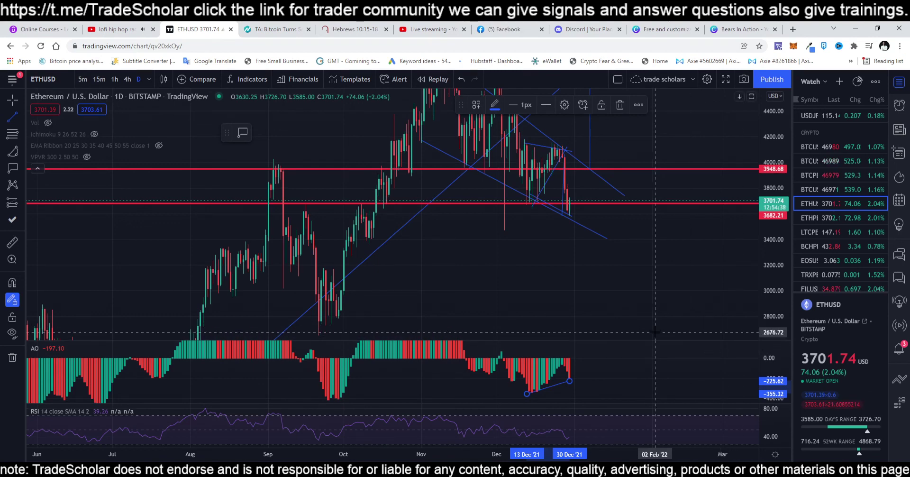
# On the 1-hour chart, draw a falling trend line under the price lows from about 3788 on 28 December to about 3589 on 30 December.
pyautogui.click(127, 80)
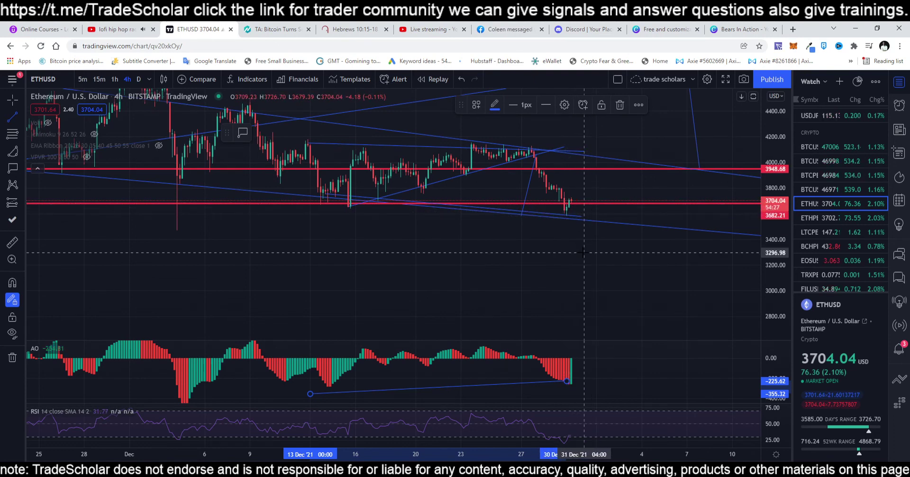
pyautogui.click(114, 79)
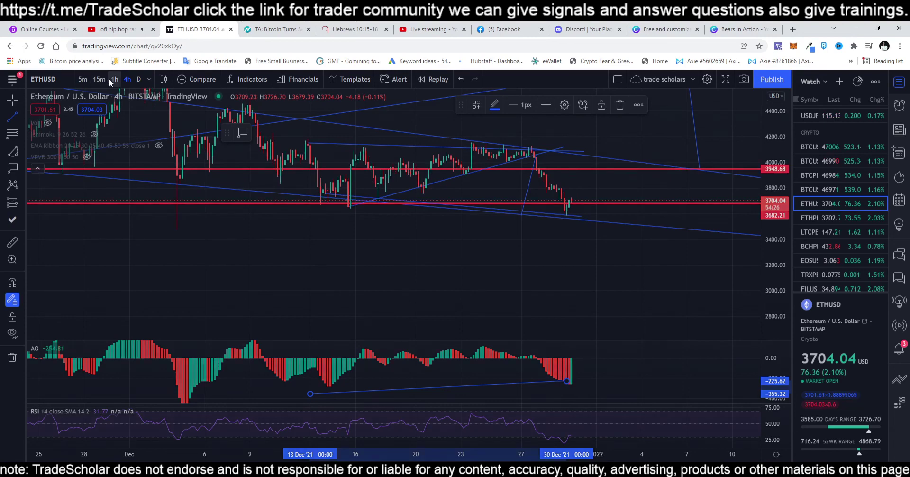
pyautogui.scroll(-6, 573, 259)
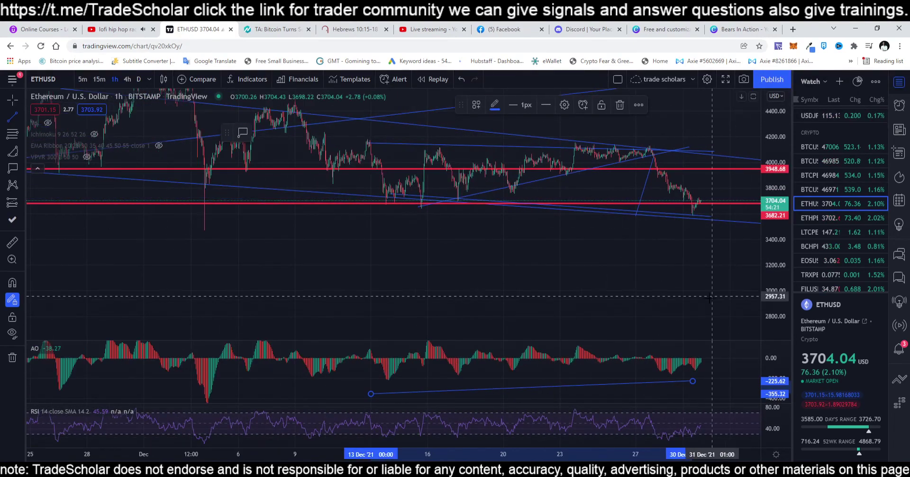
pyautogui.scroll(2, 772, 387)
pyautogui.scroll(2, 779, 397)
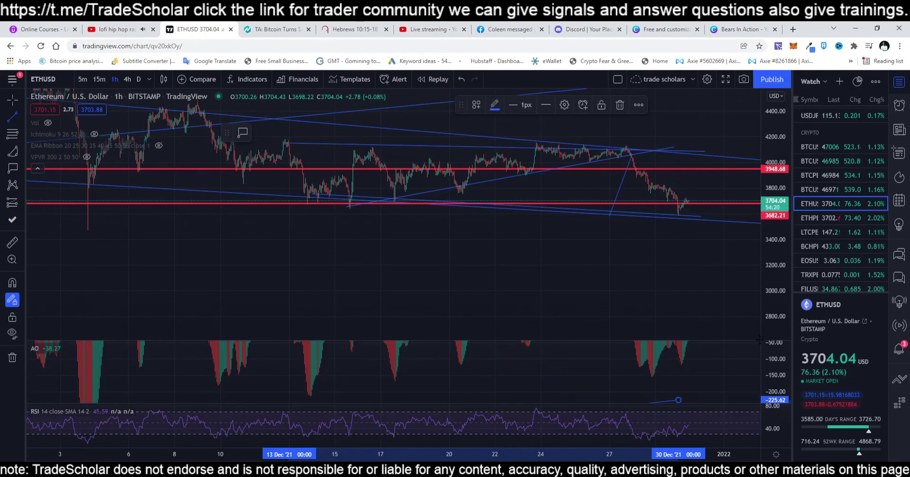
pyautogui.scroll(2, 608, 231)
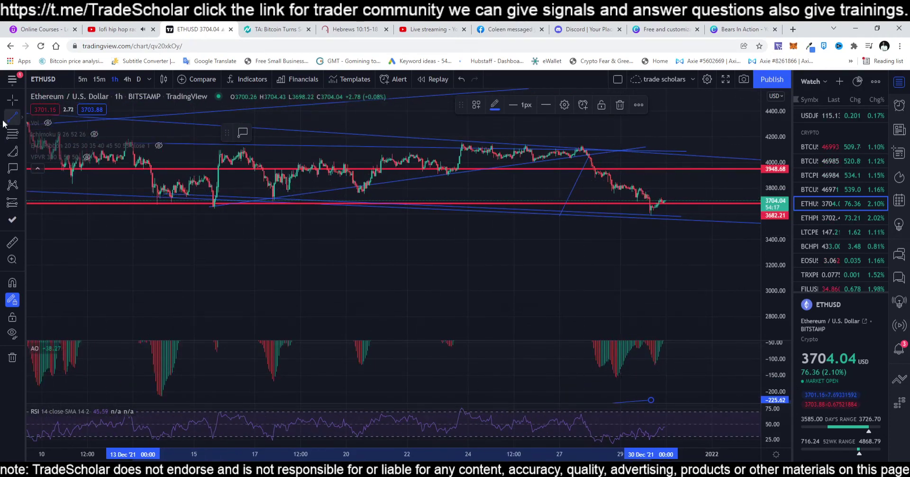
pyautogui.click(615, 190)
pyautogui.click(653, 215)
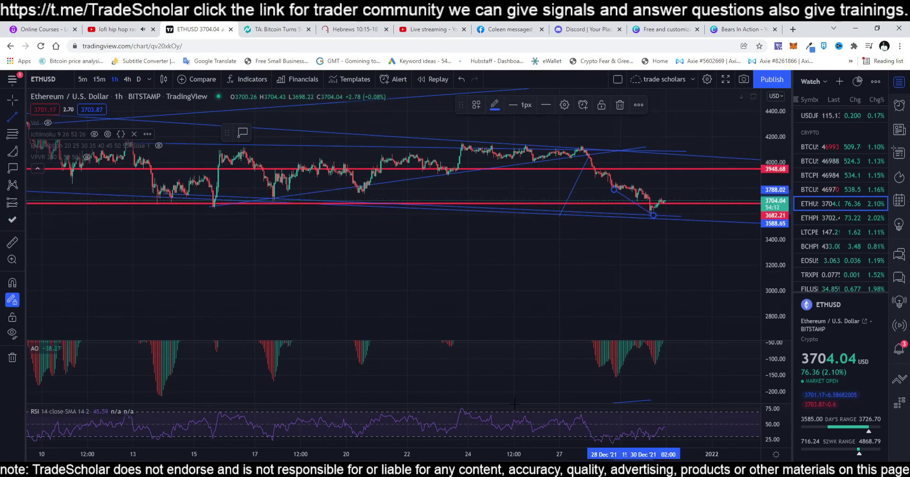
# Draw a rising trend line under the AO troughs from about -159 on 28 December to about -121 on 30 December.
pyautogui.click(617, 378)
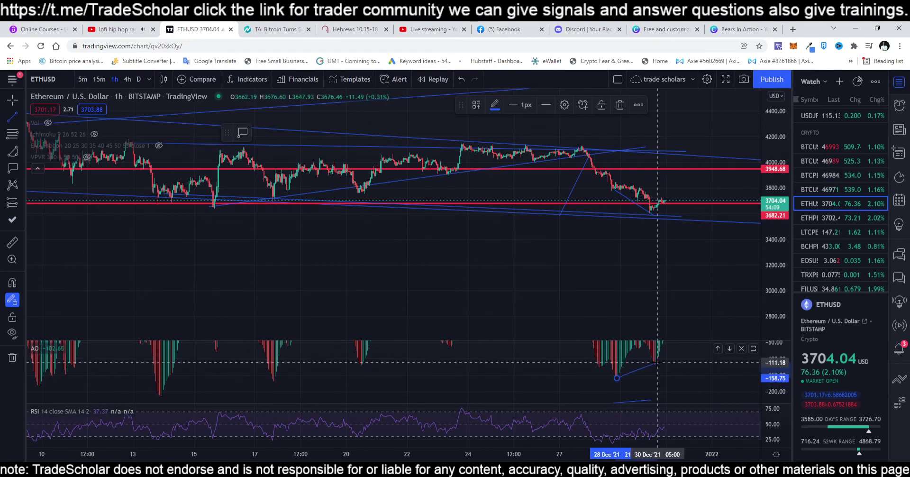
pyautogui.click(654, 366)
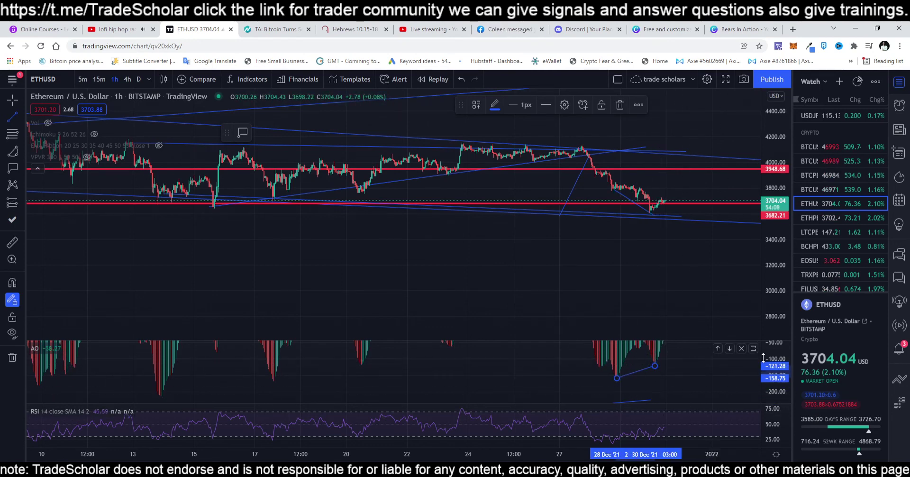
pyautogui.moveTo(771, 365); pyautogui.dragTo(771, 371)
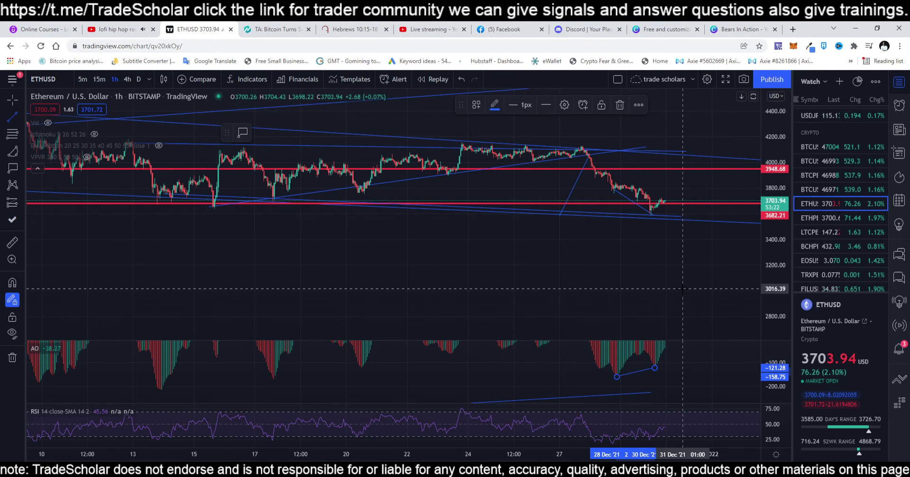
pyautogui.moveTo(778, 361); pyautogui.dragTo(778, 373)
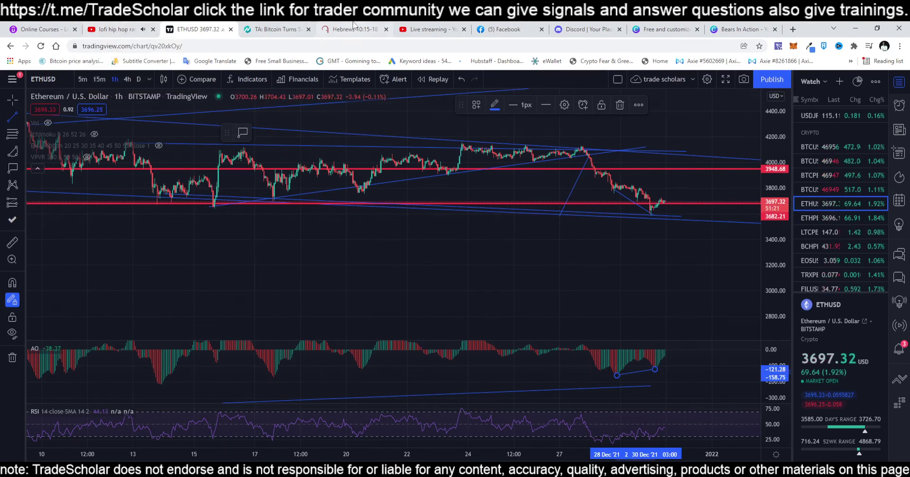
# Switch to YouTube Studio, end the live stream, and dismiss the congratulations message and the finished-stream summary.
pyautogui.click(417, 29)
pyautogui.click(816, 87)
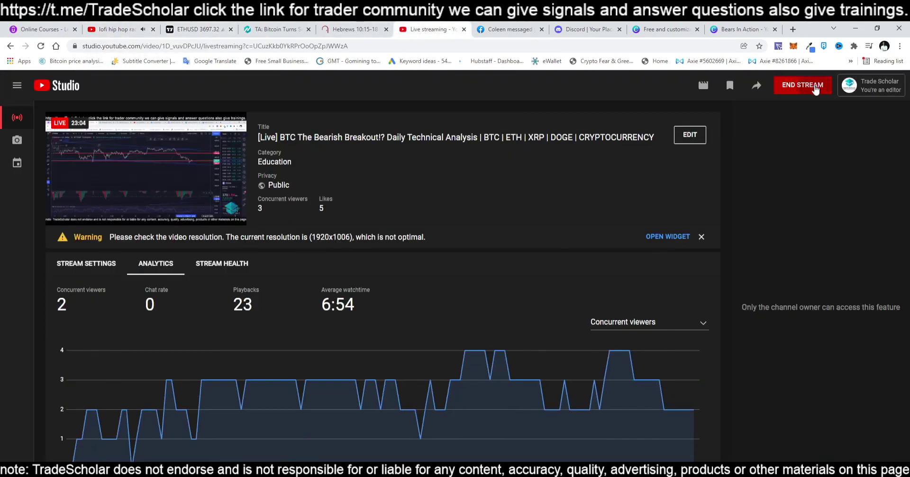
pyautogui.click(535, 331)
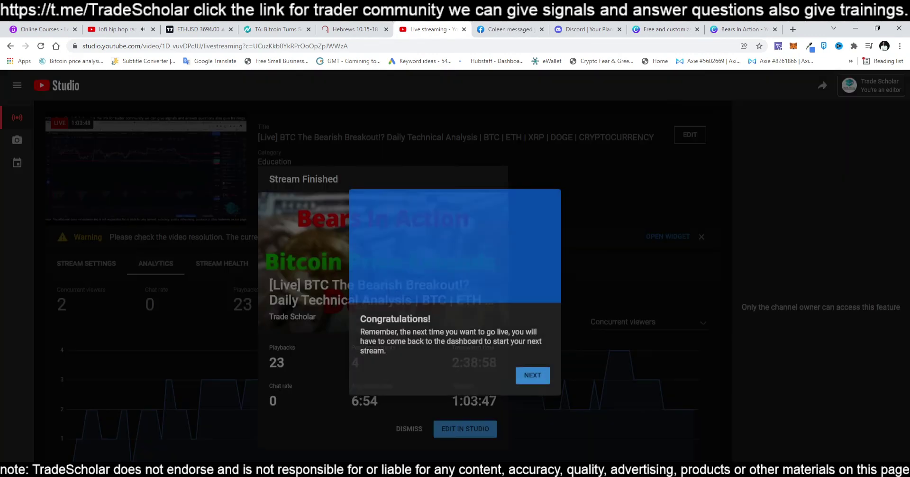
pyautogui.click(531, 374)
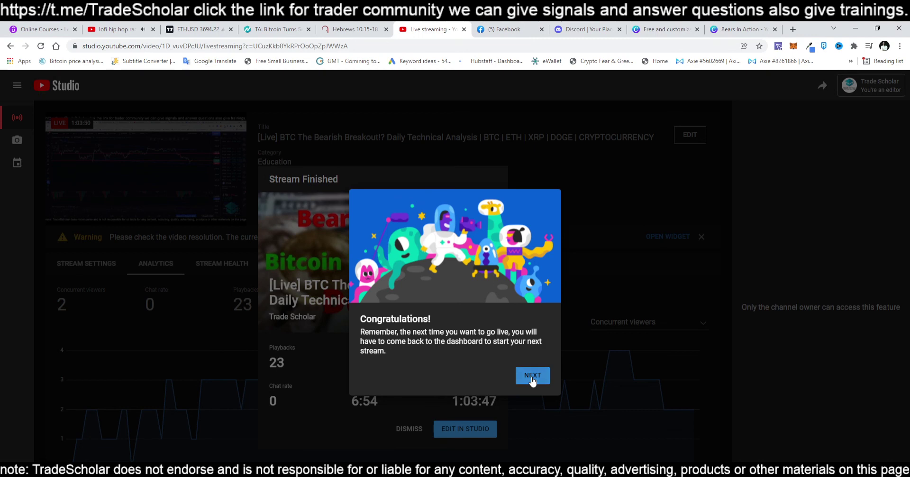
pyautogui.click(411, 428)
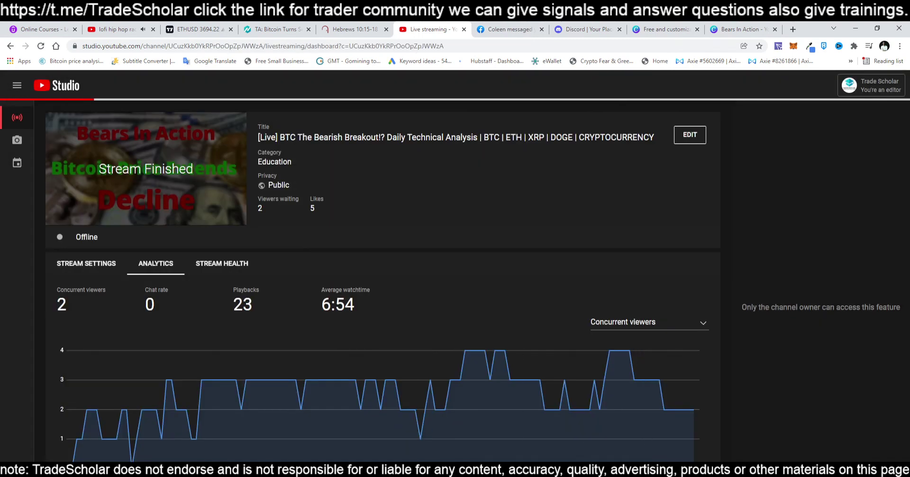